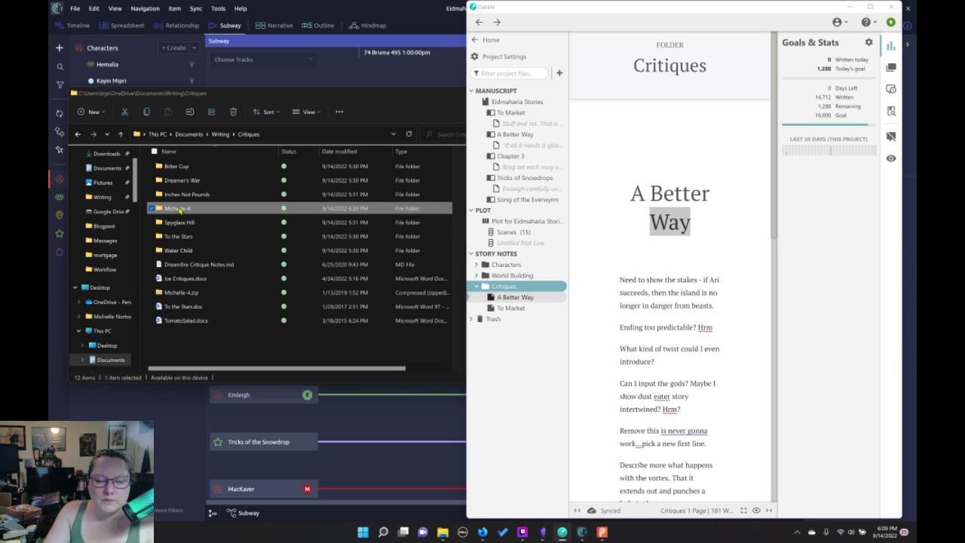
View the documents in the numbered critique subfolder, return to the Critiques folder and select Inches Not Pounds
double_click(178, 208)
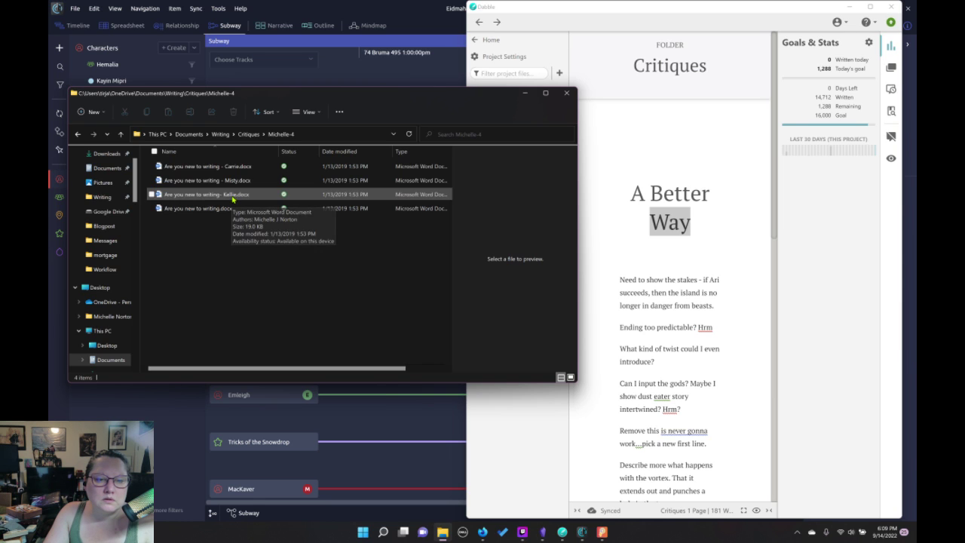
click(249, 134)
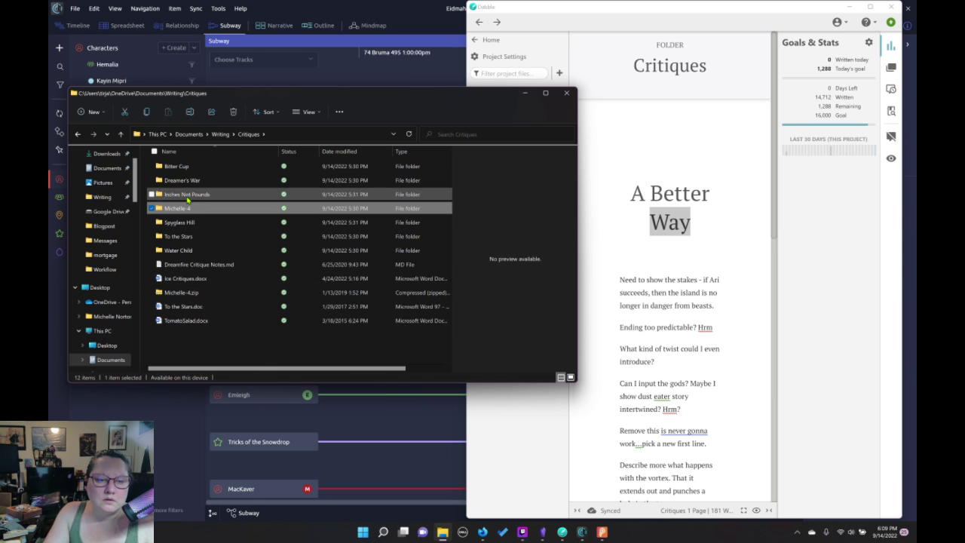
click(189, 196)
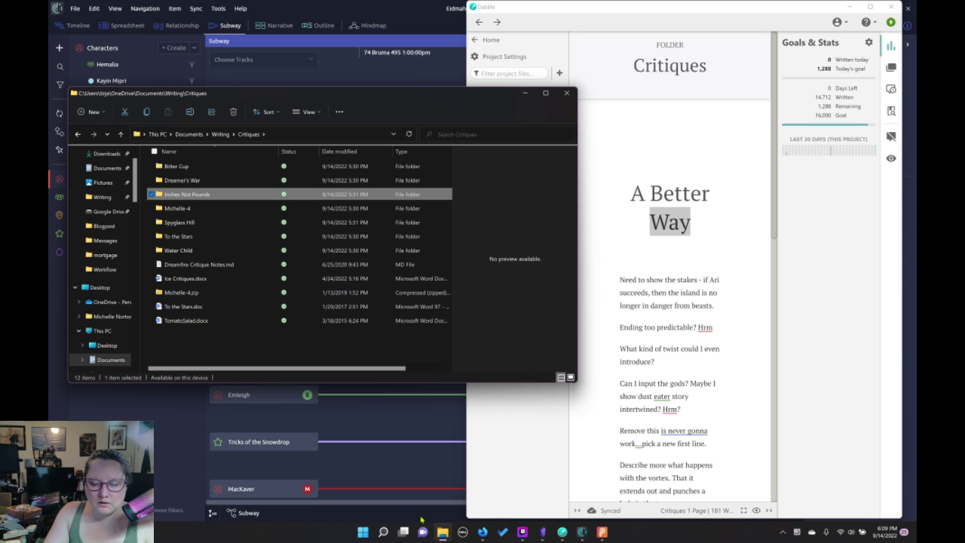
mouse_move(447, 537)
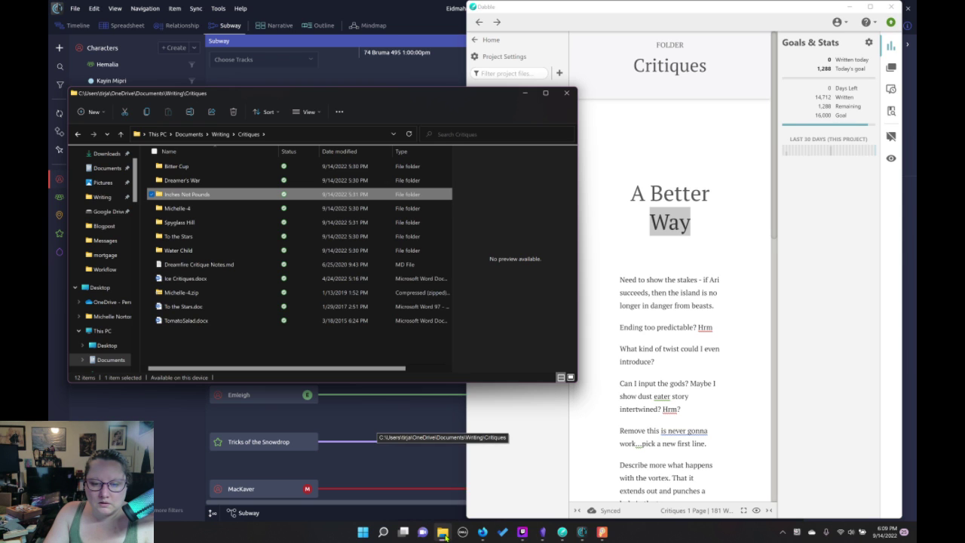
click(444, 534)
click(444, 534)
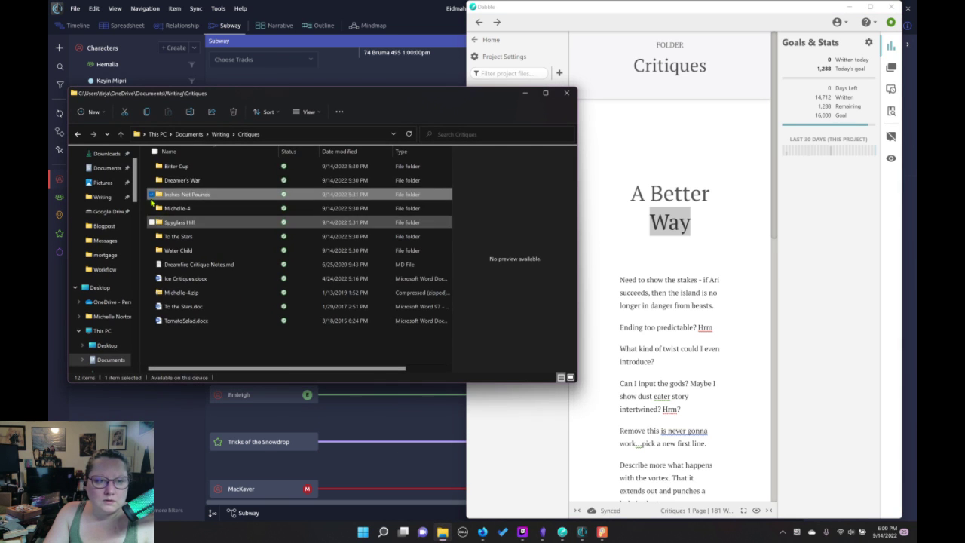
Browse to the Eidmaharia folder inside Writing and view its ShortStories_New and scrivdump subfolders
click(218, 134)
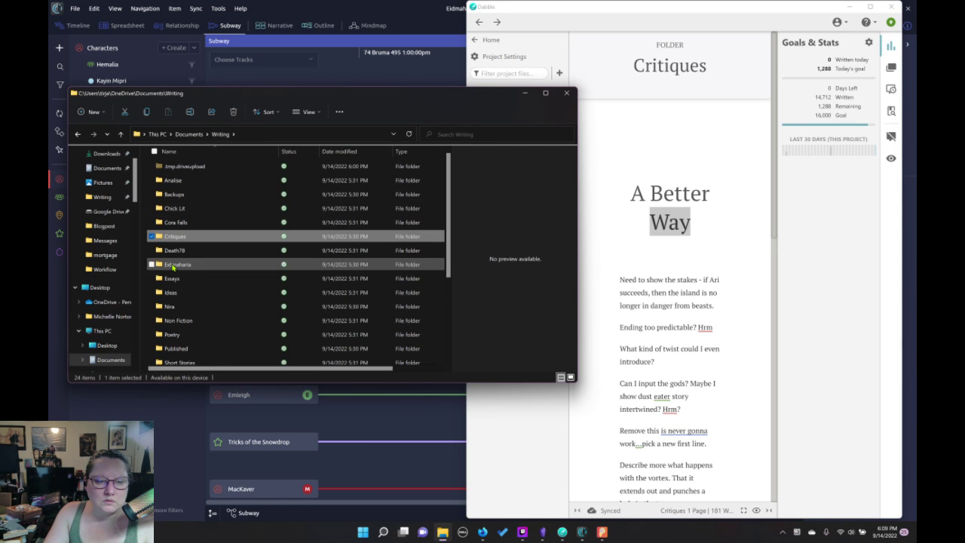
double_click(175, 264)
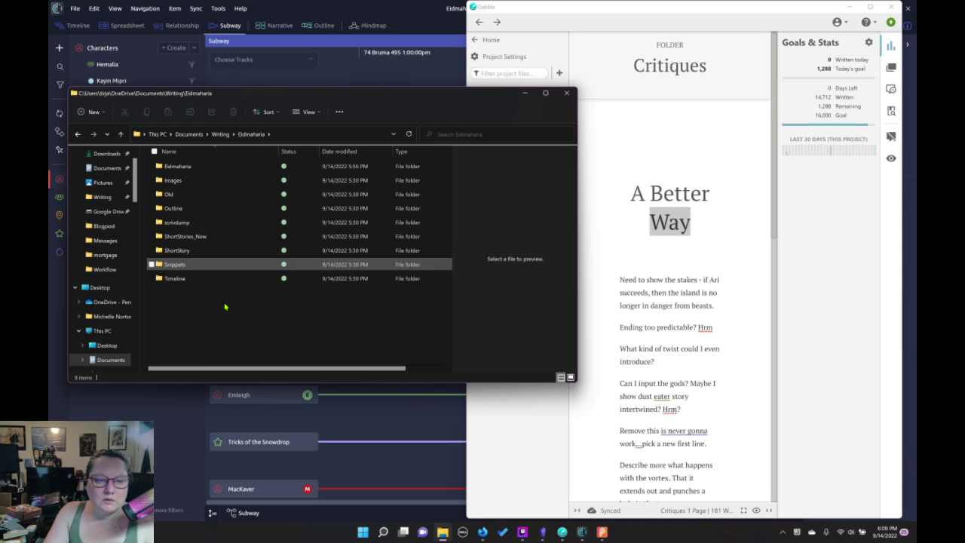
double_click(198, 236)
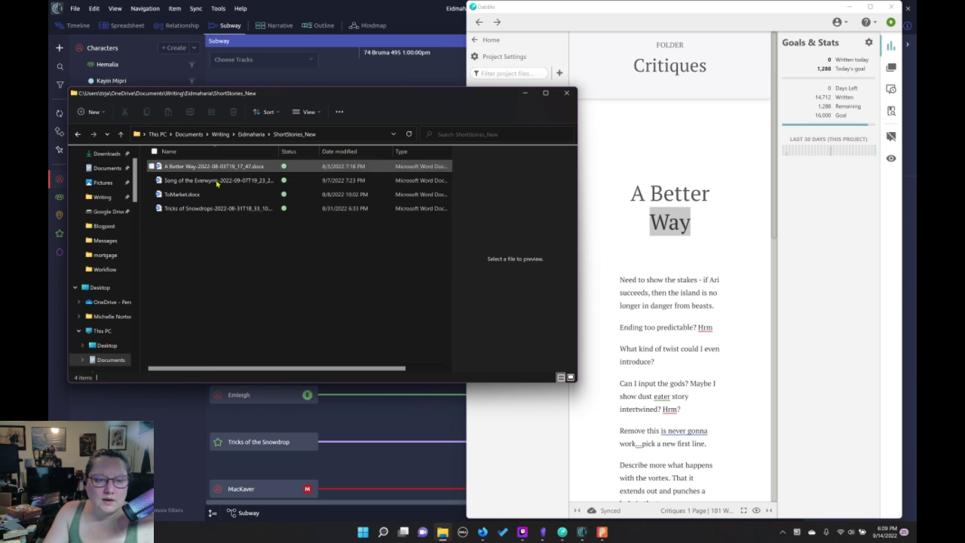
click(251, 133)
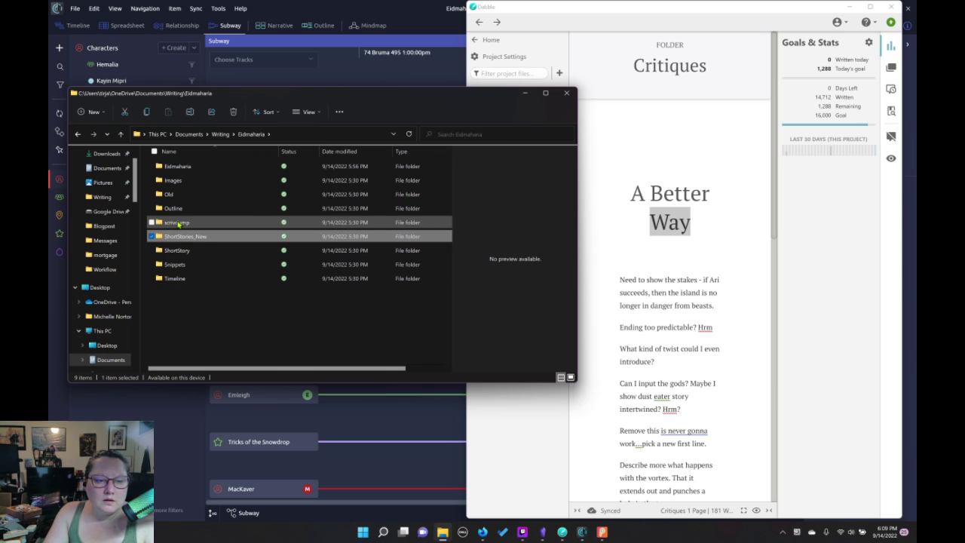
double_click(167, 224)
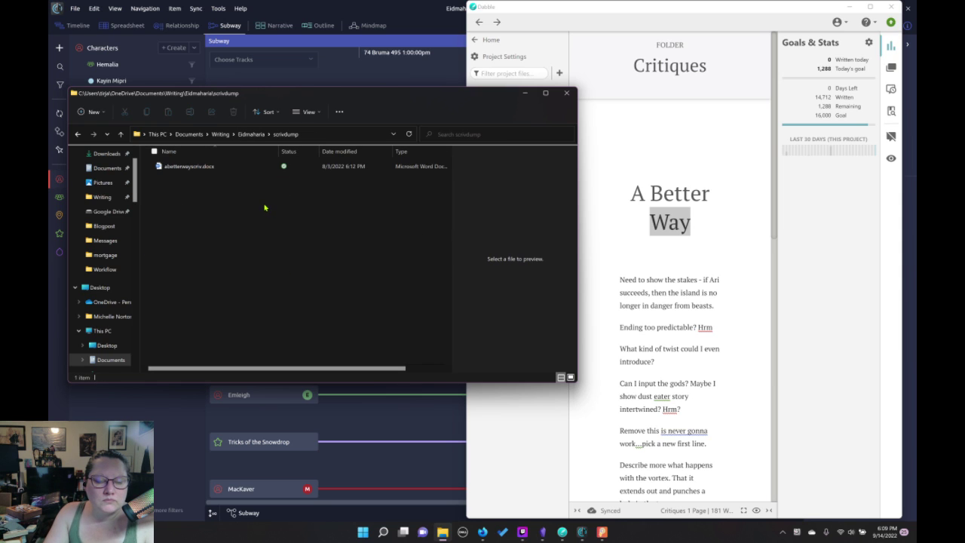
click(245, 136)
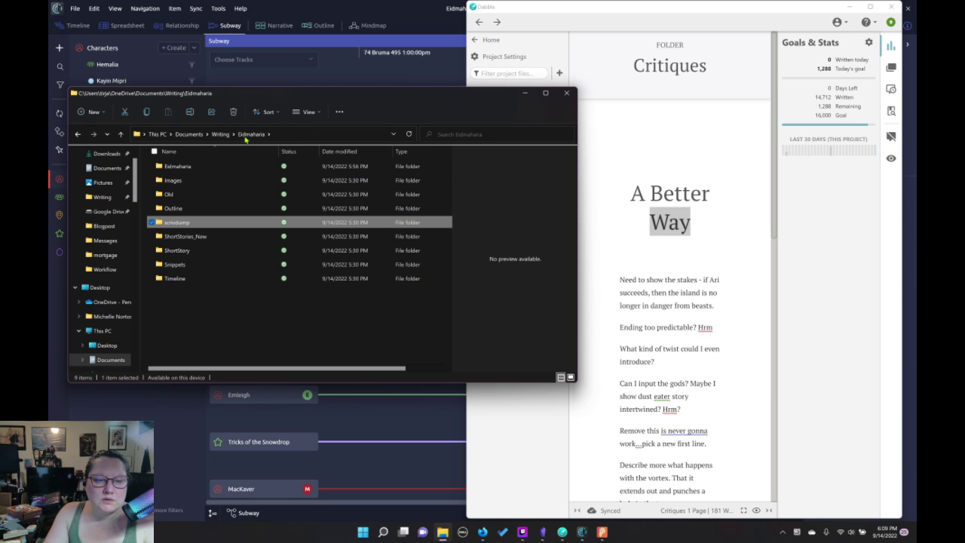
View the contents of the Snippets, Timeline and Outline subfolders of Eidmaharia, returning to the parent folder after each
click(210, 254)
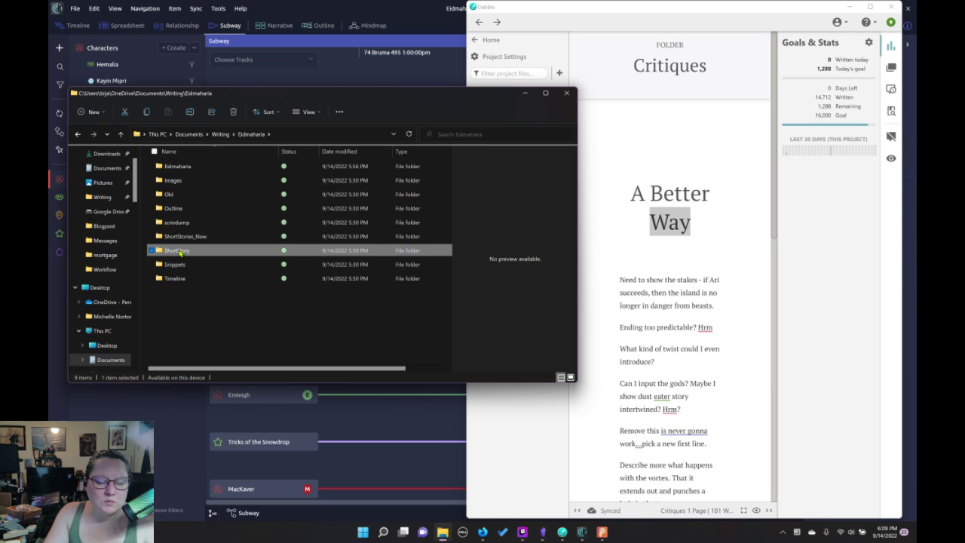
double_click(172, 265)
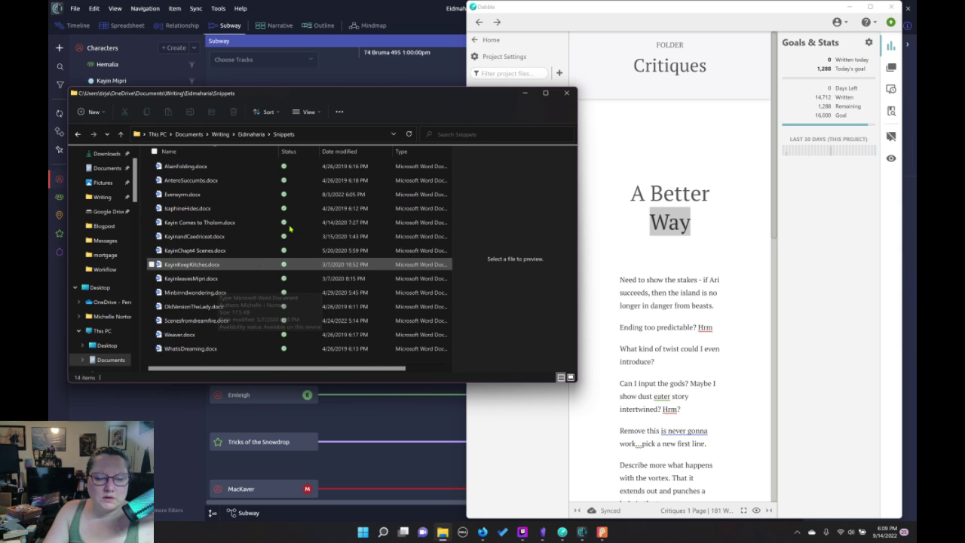
click(251, 134)
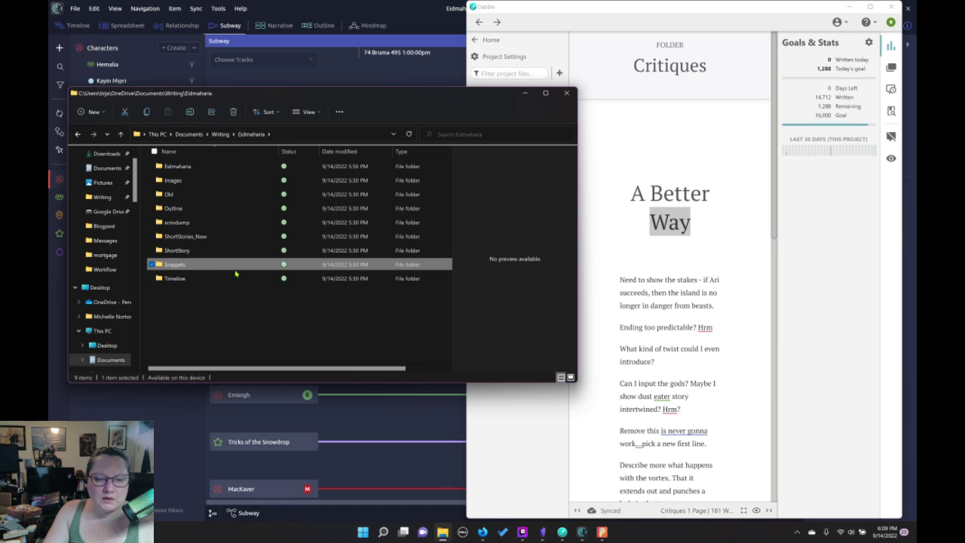
double_click(181, 279)
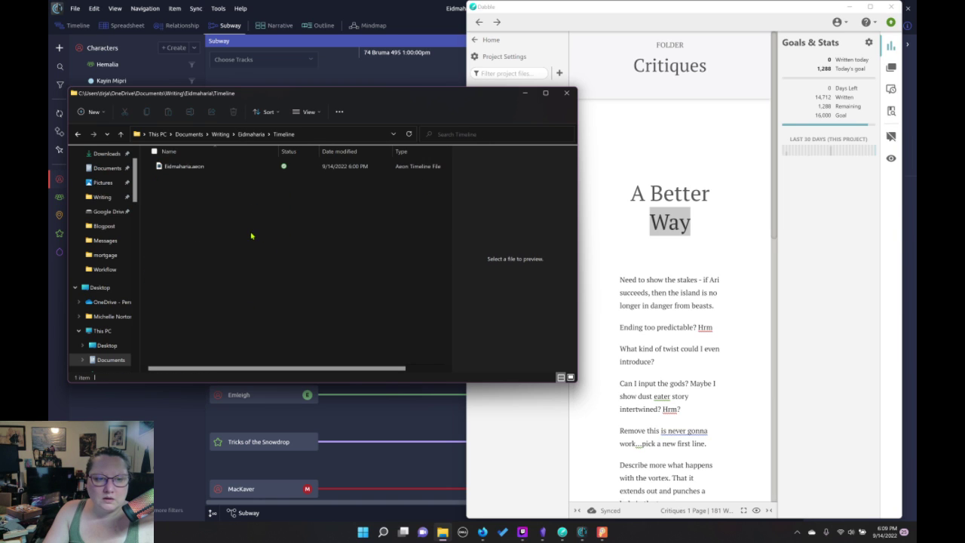
click(251, 134)
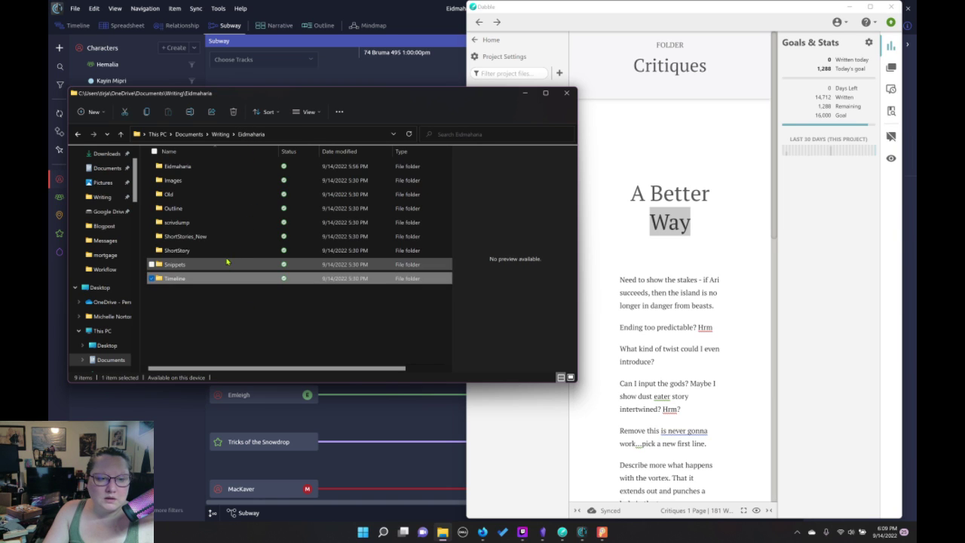
double_click(184, 209)
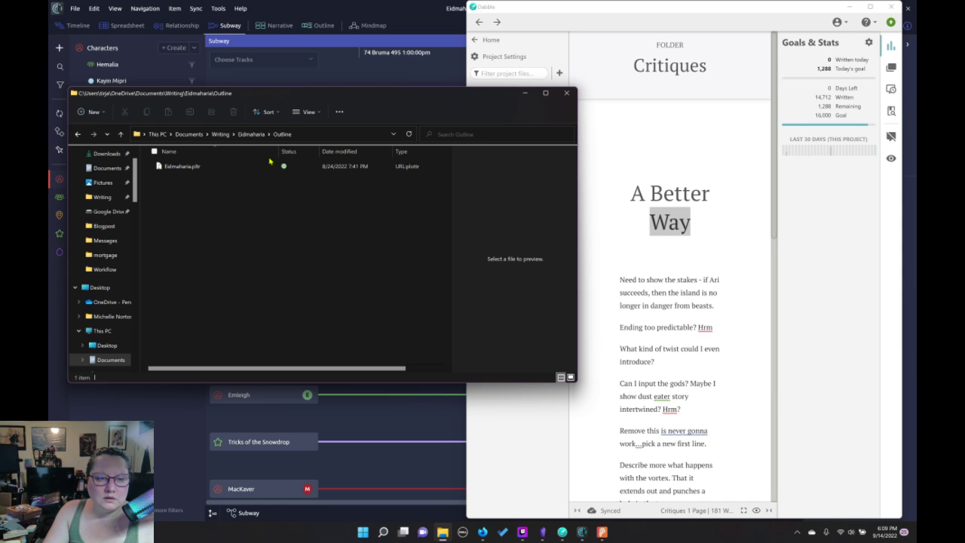
click(251, 134)
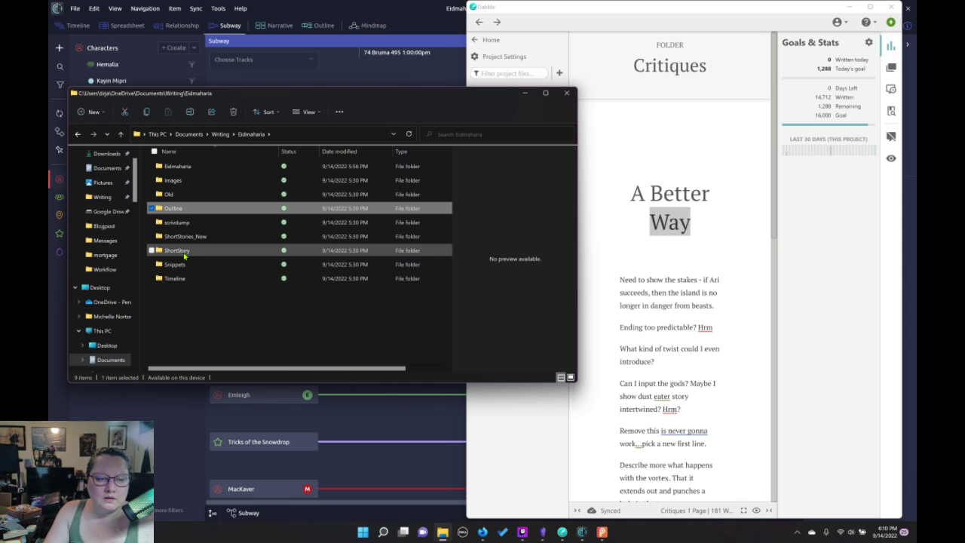
mouse_move(184, 255)
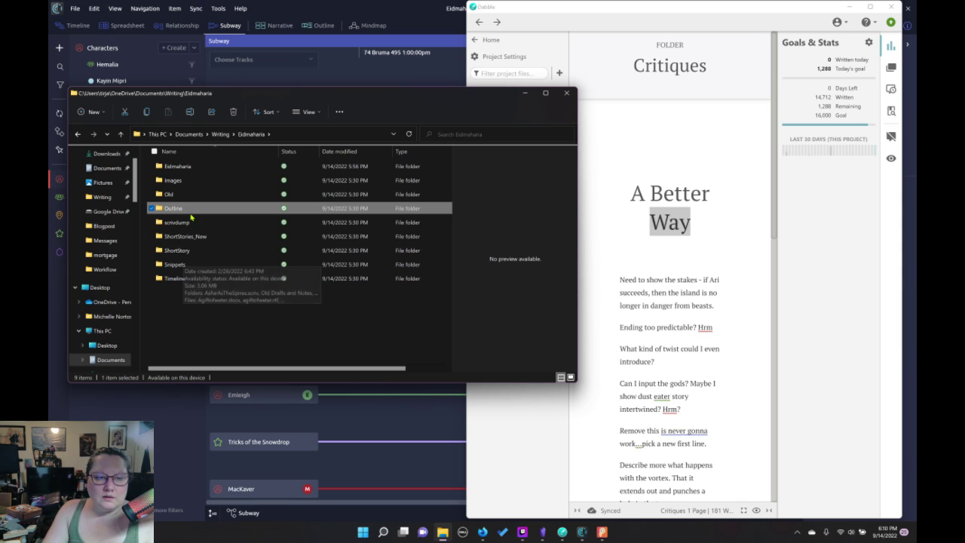
View the 01.home and 02.characters folders inside the nested Eidmaharia folder, and return to the parent Eidmaharia folder
double_click(172, 173)
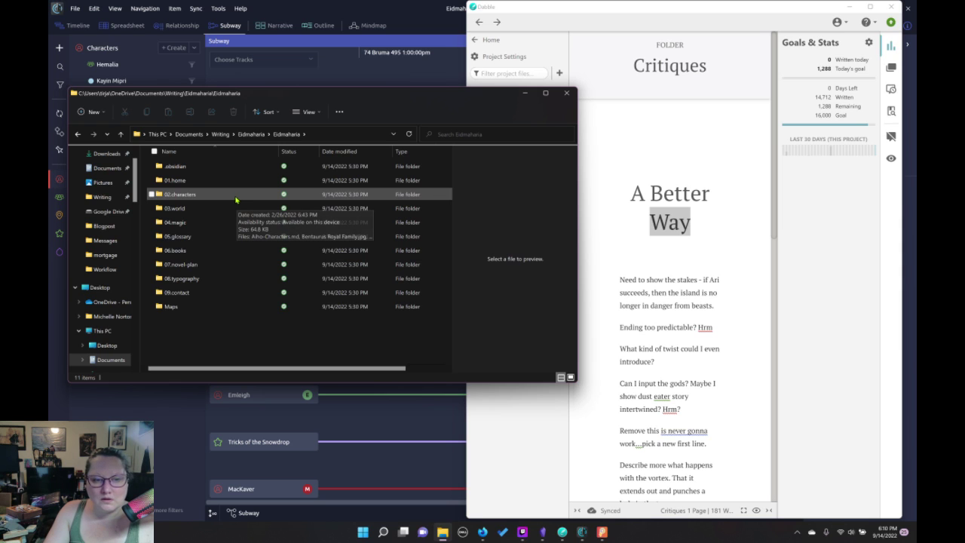
double_click(179, 181)
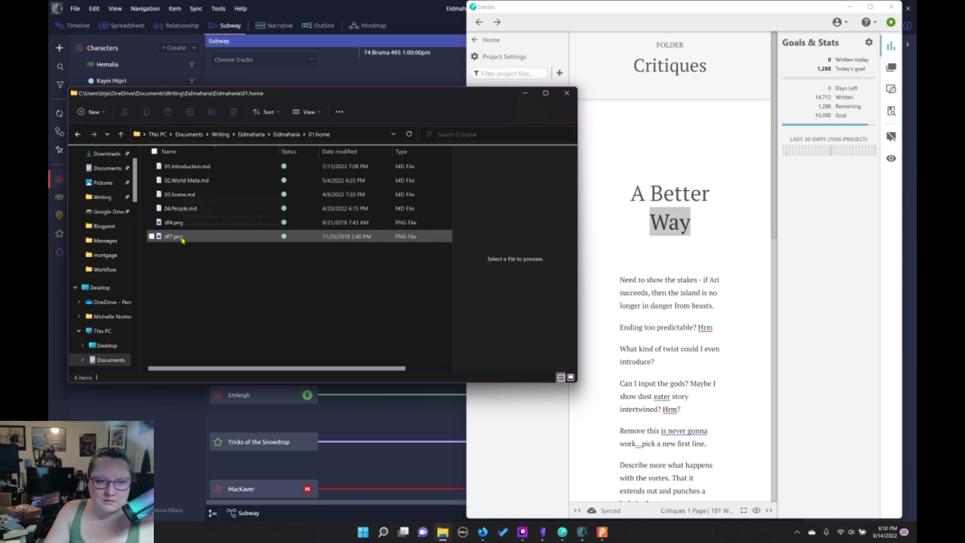
click(285, 136)
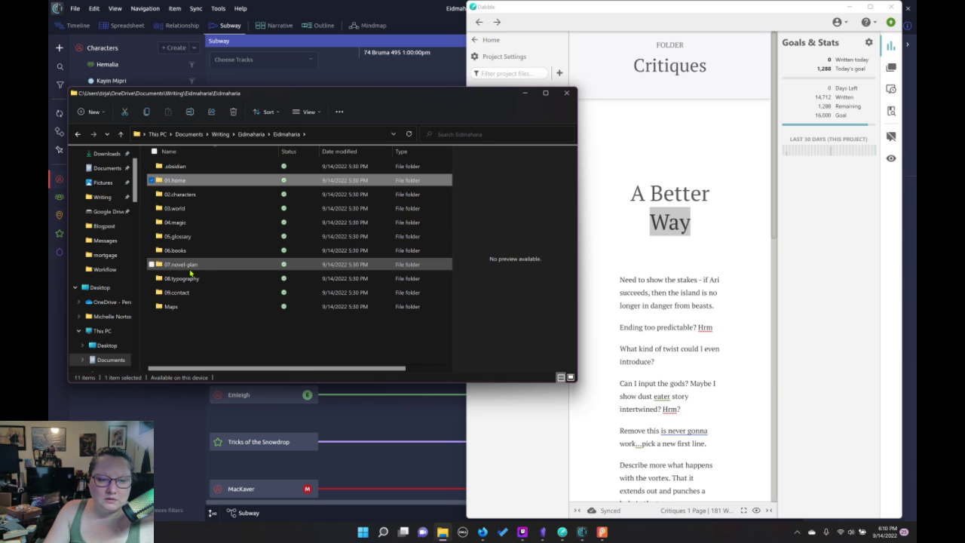
double_click(177, 195)
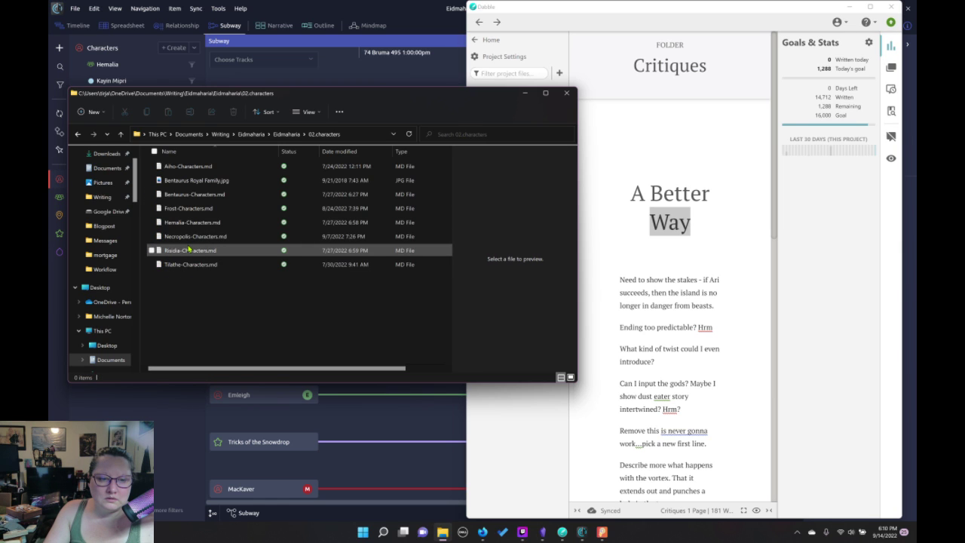
click(286, 135)
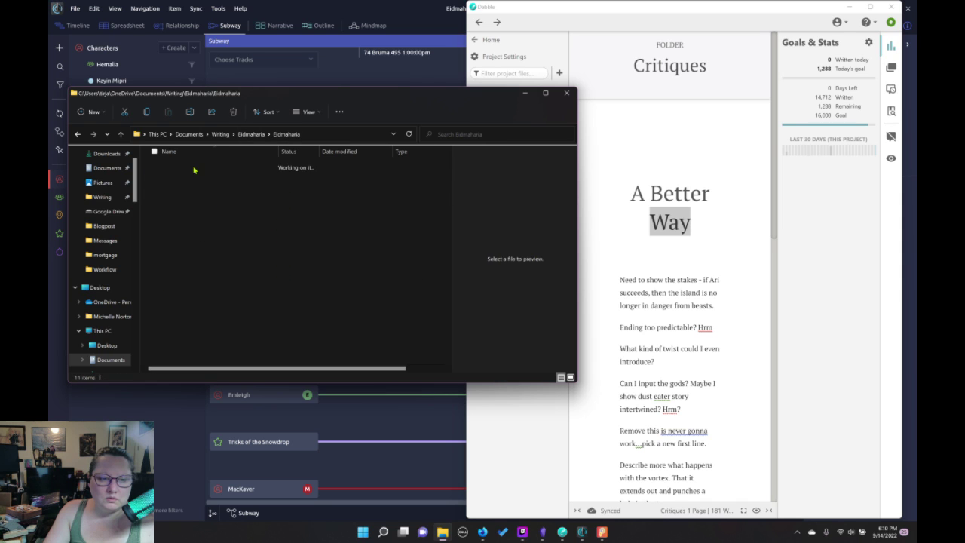
click(251, 134)
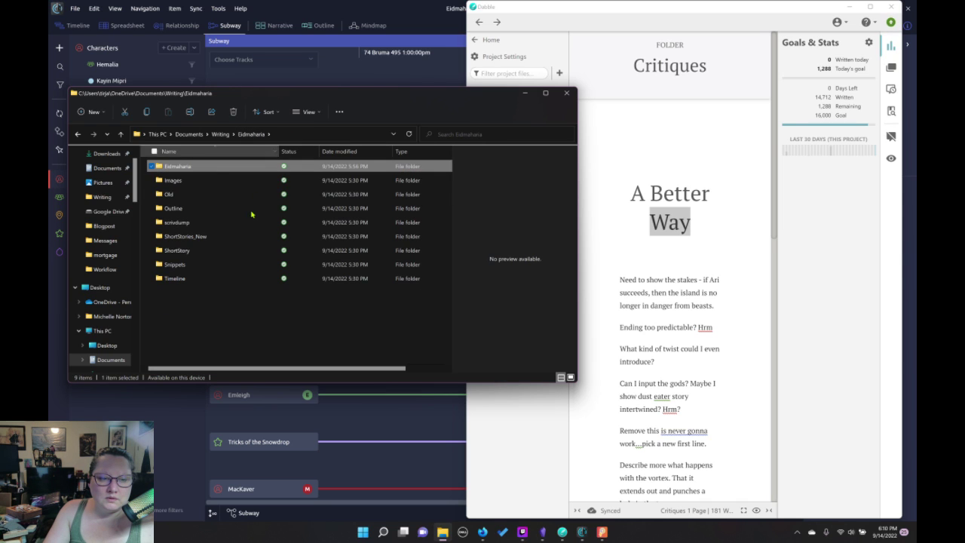
View the Images subfolder of Eidmaharia, and look through the full file list of its Old subfolder
double_click(178, 182)
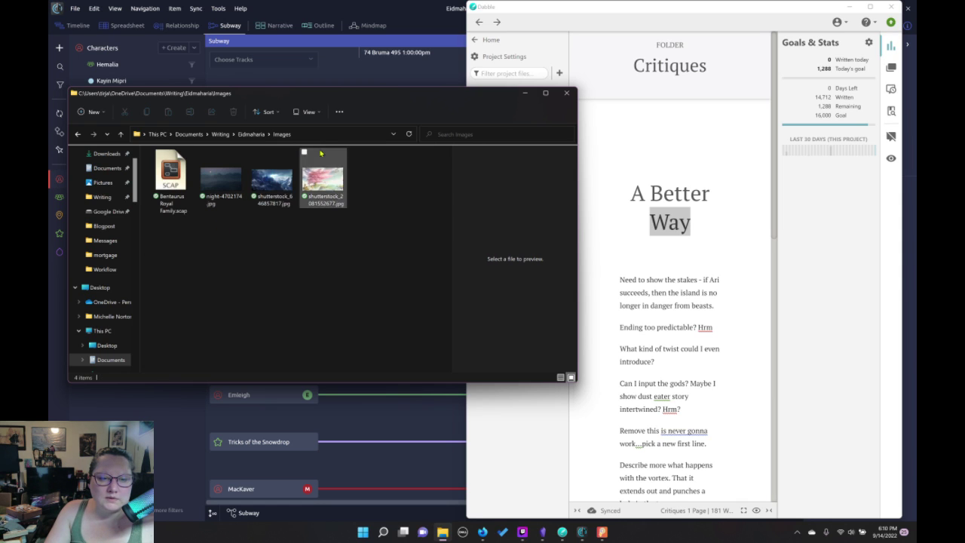
click(251, 134)
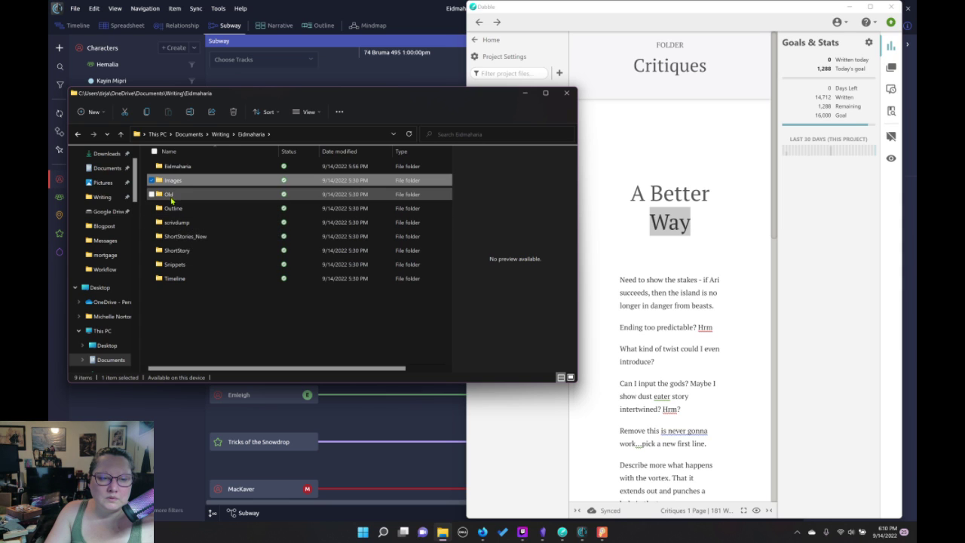
double_click(168, 194)
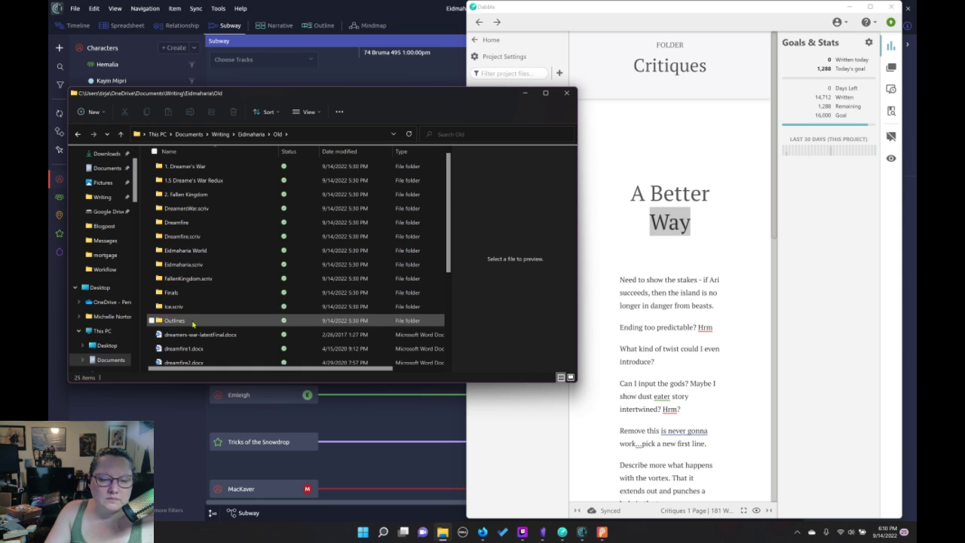
scroll(235, 290, down, 4)
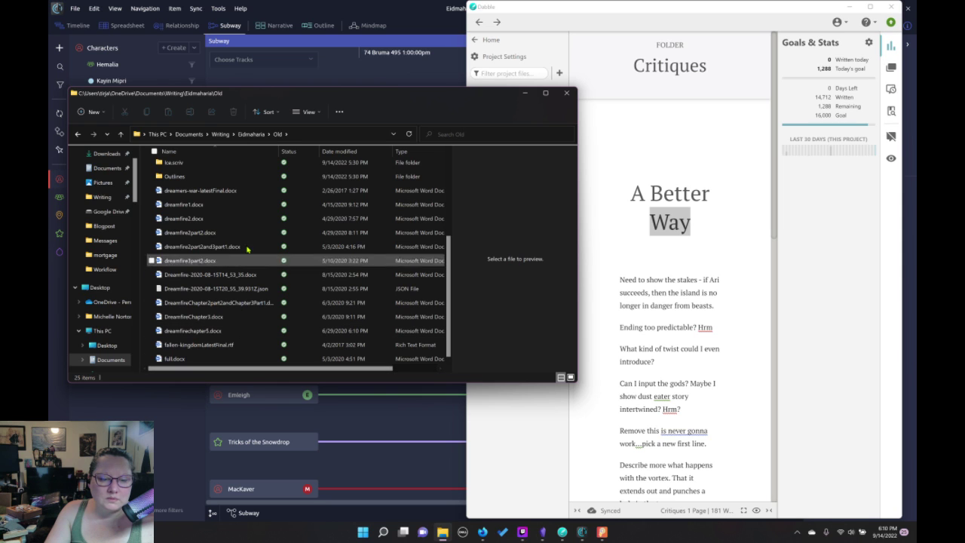
scroll(246, 275, up, 2)
scroll(247, 276, up, 2)
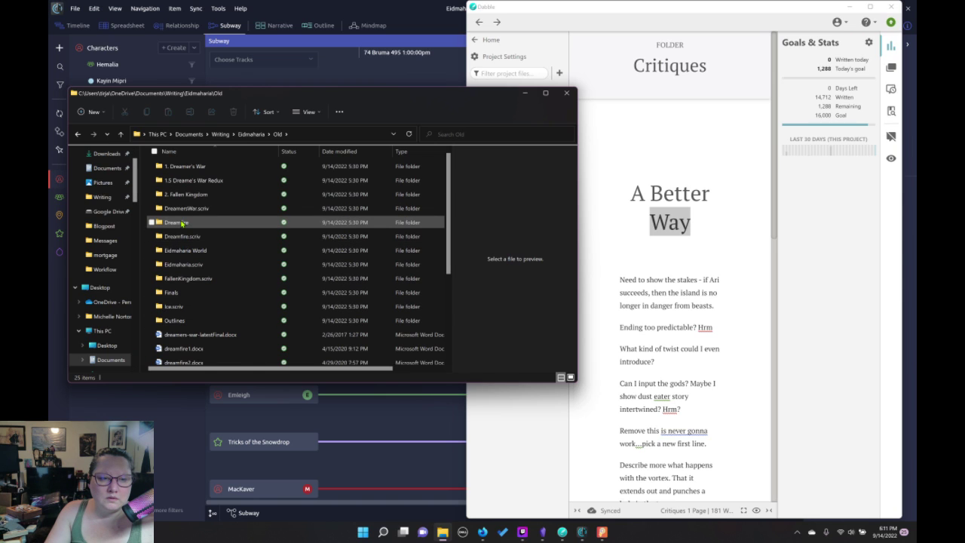
Browse the 1. Dreamer's War folder, viewing its Original and Outline subfolders and the Old folder inside Outline
double_click(192, 167)
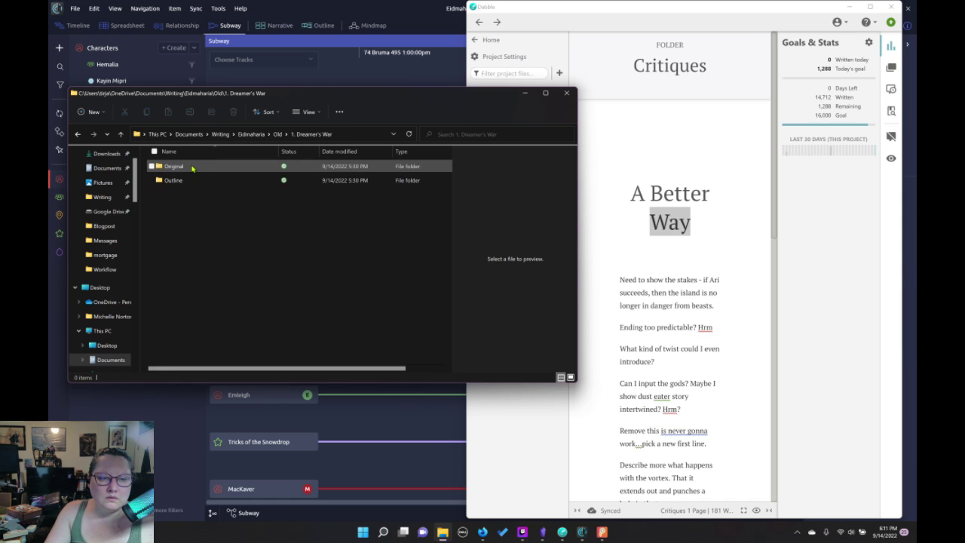
double_click(188, 167)
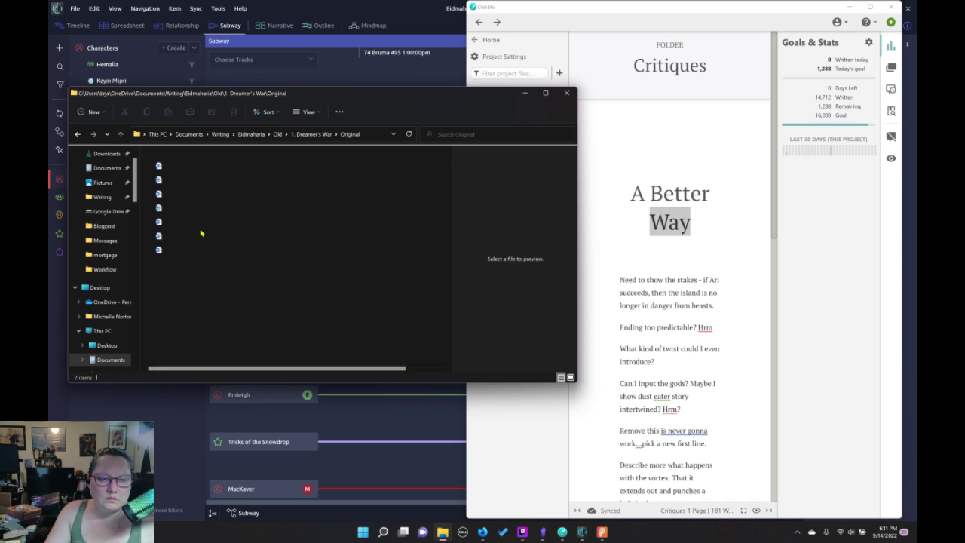
click(281, 135)
double_click(186, 166)
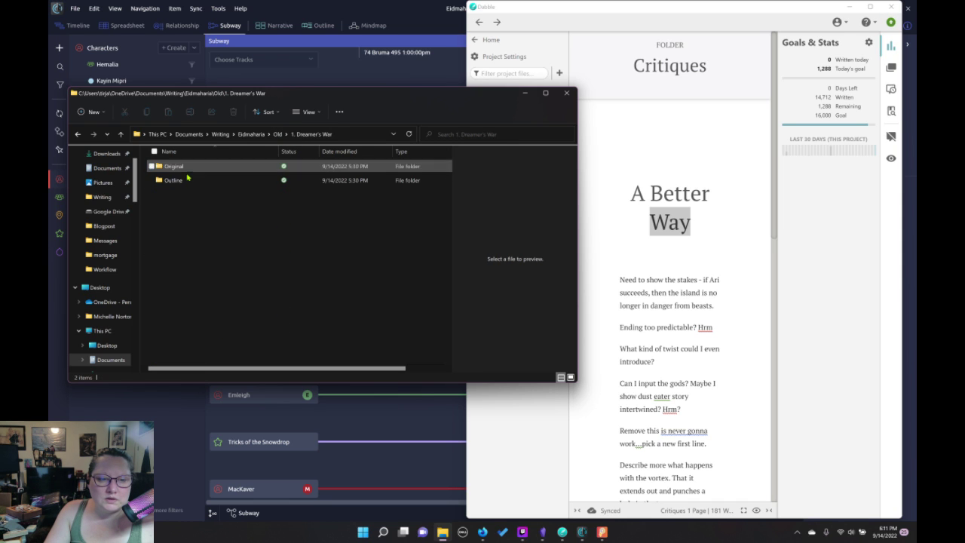
double_click(186, 180)
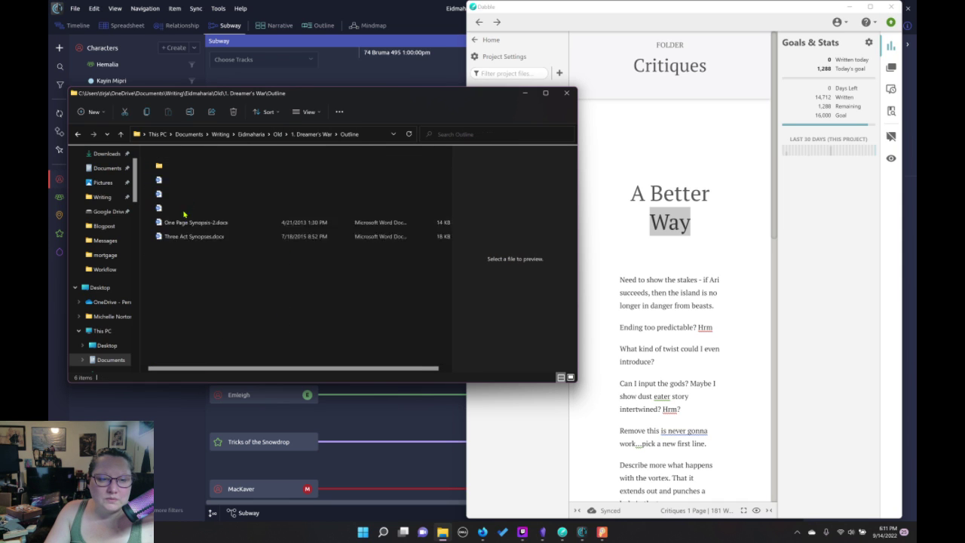
double_click(168, 167)
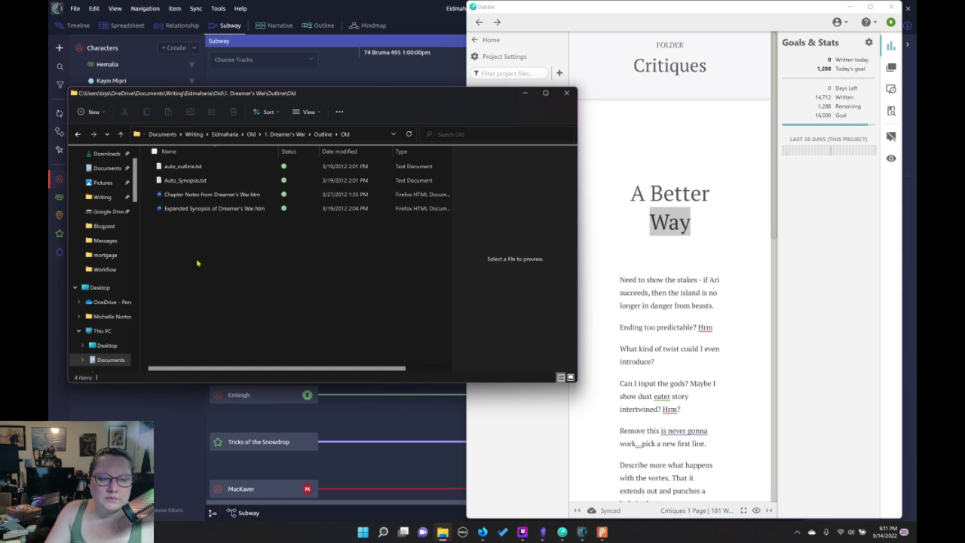
Open Chapter Notes from Dreamer's War.htm from the Outline's Old folder in Firefox Developer Edition
click(246, 194)
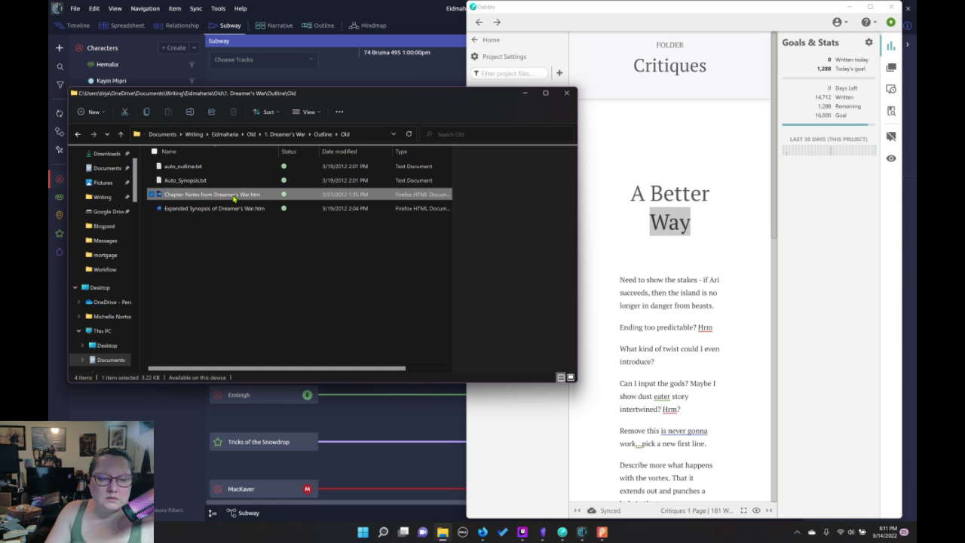
key(Return)
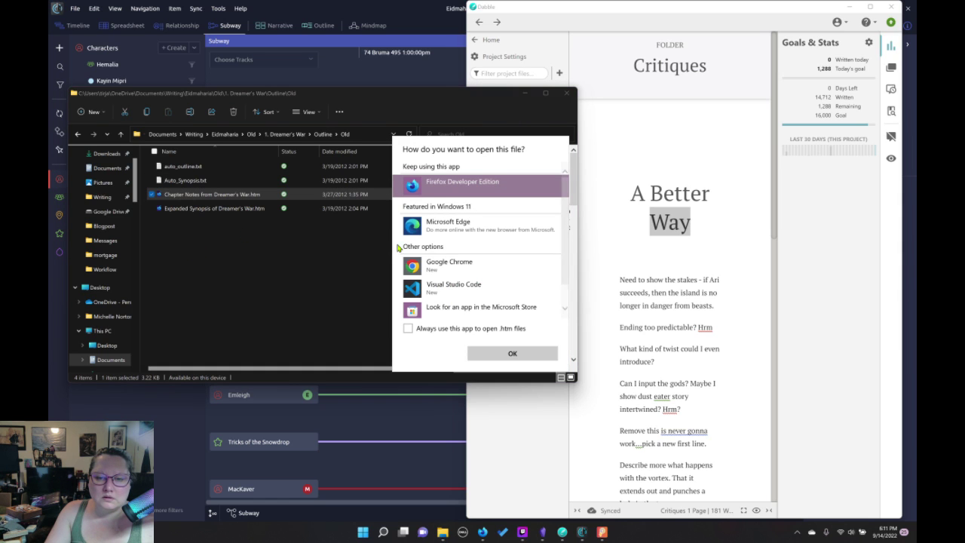
click(529, 354)
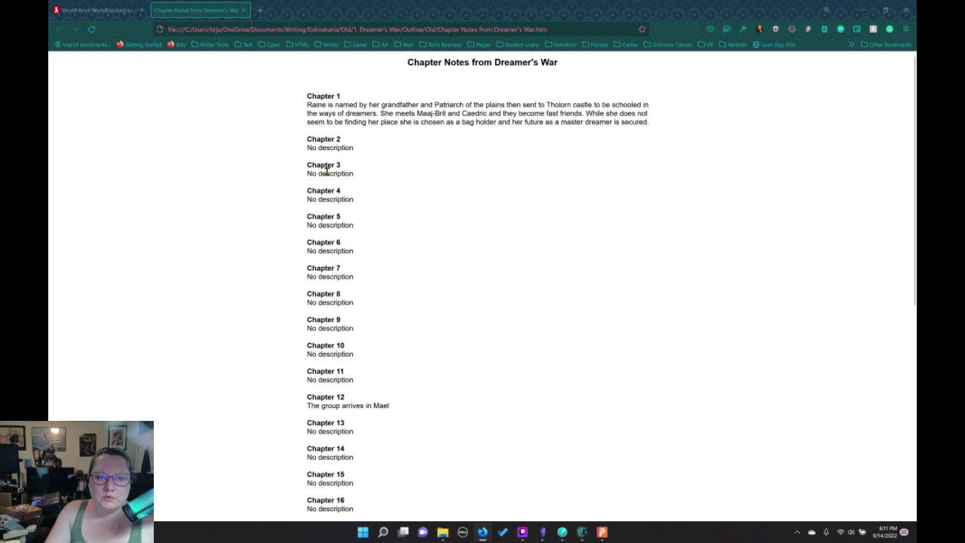
Bring up the World Anvil login page, and look through the Dreamer's War chapter notes to the end before closing them
click(86, 10)
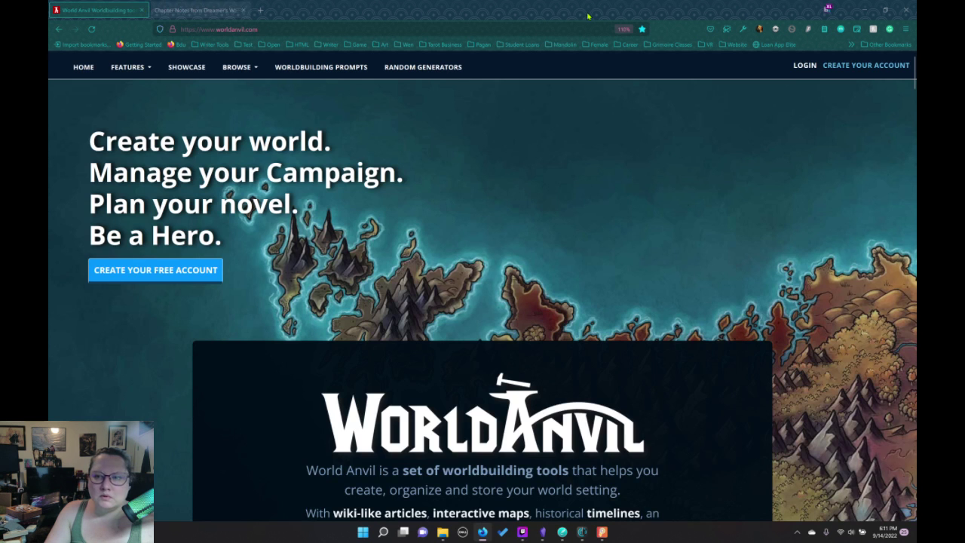
click(807, 66)
click(208, 11)
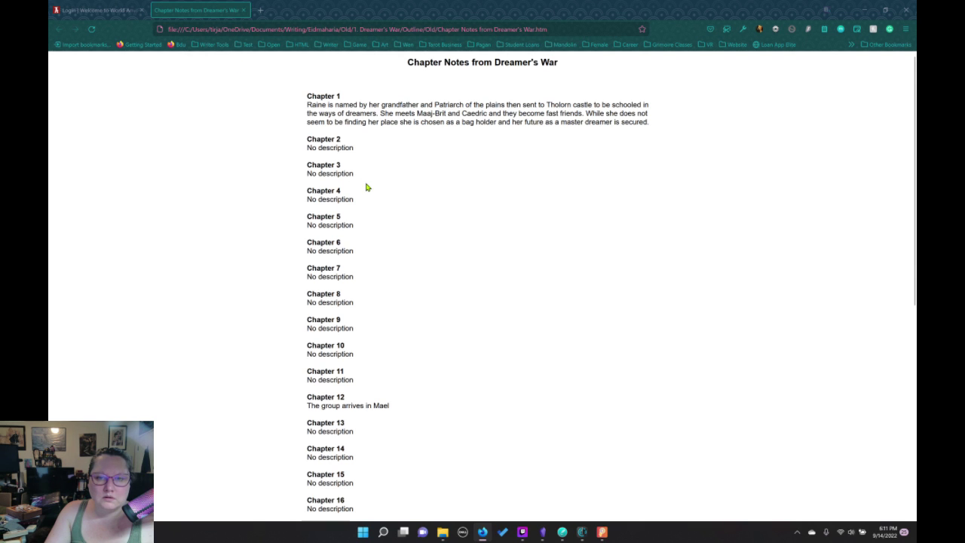
scroll(367, 187, down, 5)
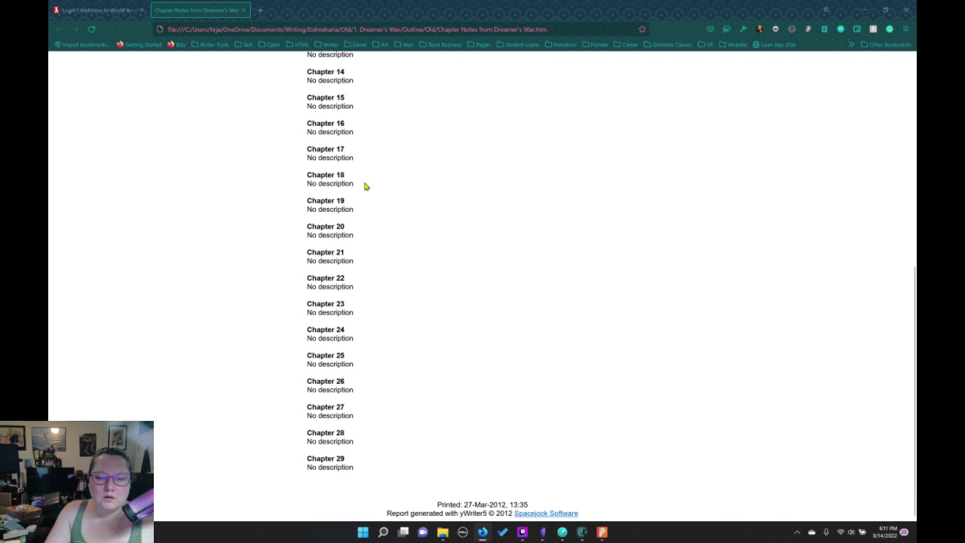
click(242, 10)
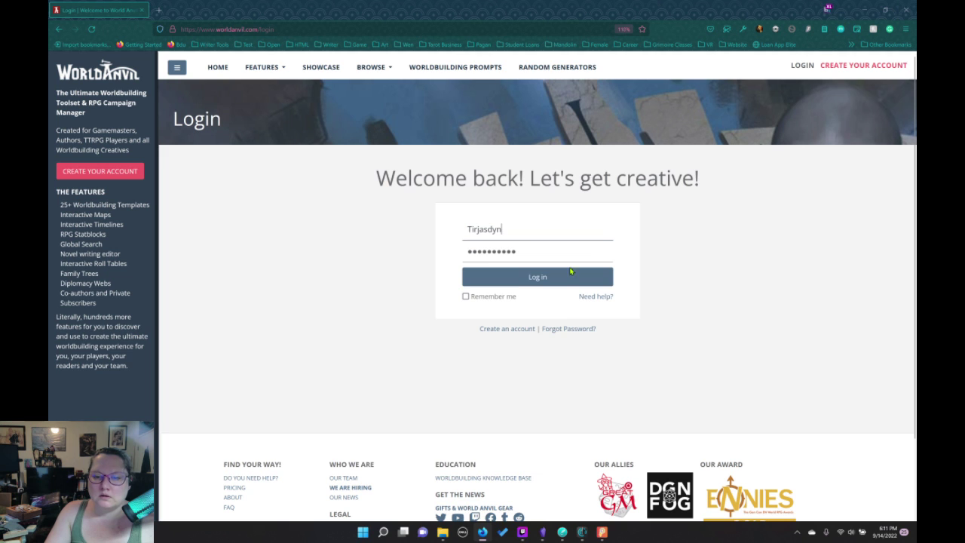
Log in to World Anvil with the prefilled account credentials, and open the Eidmaharia world view in a new tab
key(Return)
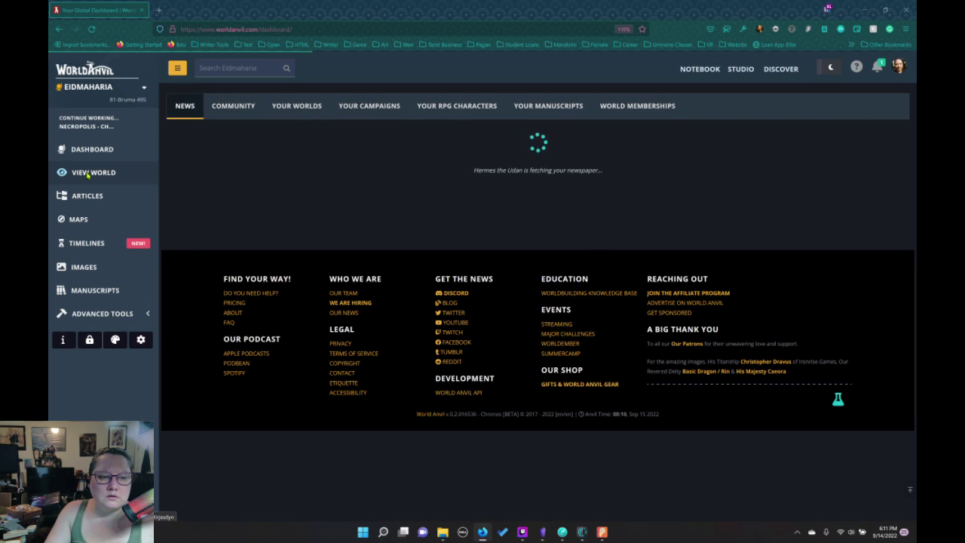
right_click(119, 173)
click(123, 182)
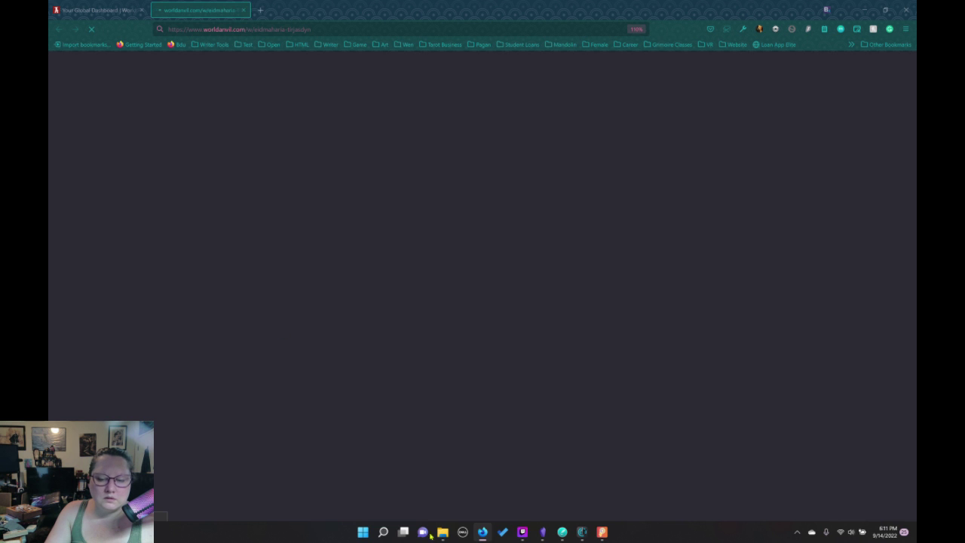
Switch to File Explorer, view the Original folder inside 1. Dreamer's War, and return to Eidmaharia's Old folder
mouse_move(531, 529)
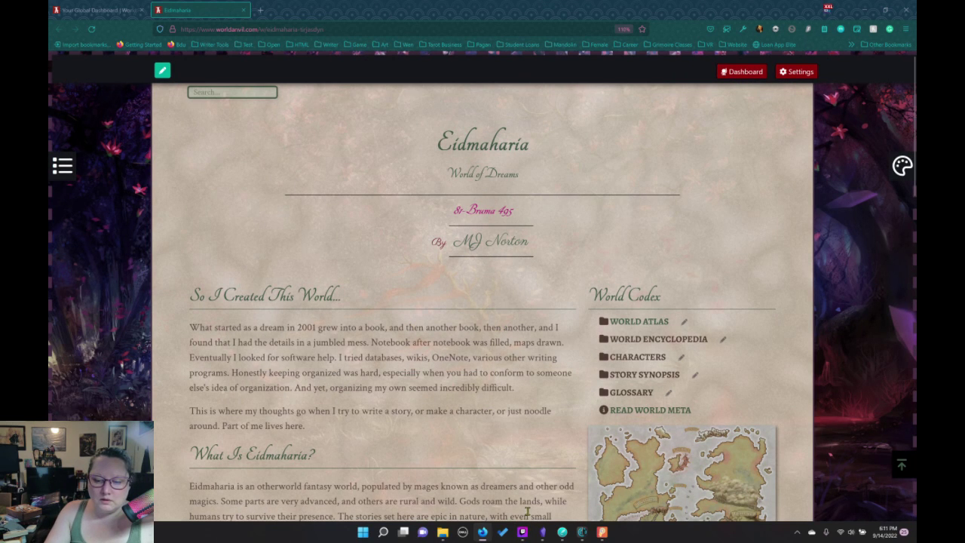
mouse_move(564, 537)
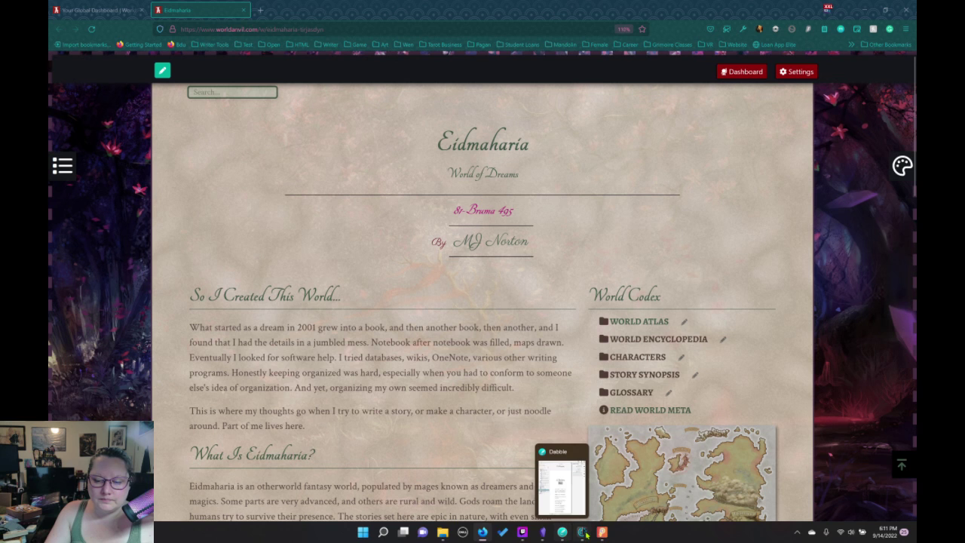
mouse_move(598, 511)
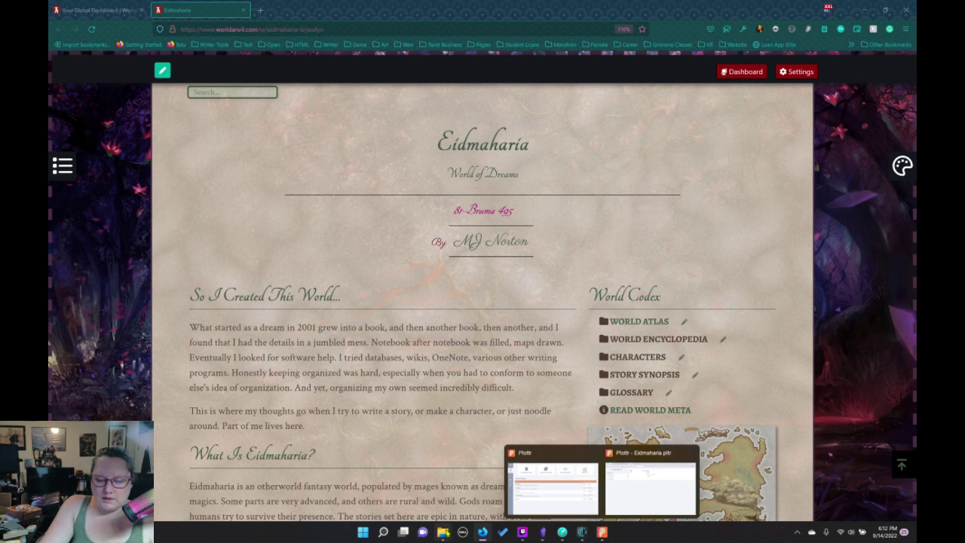
click(443, 483)
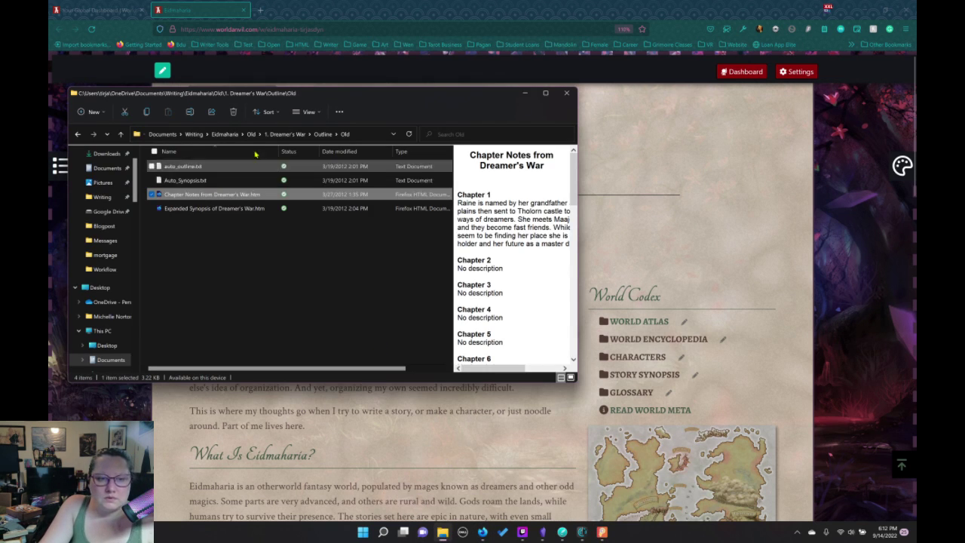
click(286, 135)
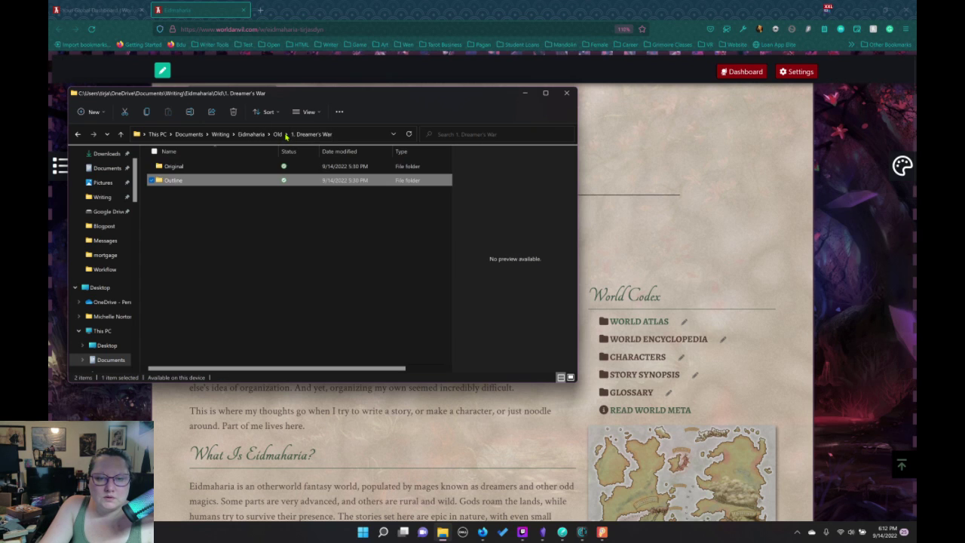
double_click(175, 169)
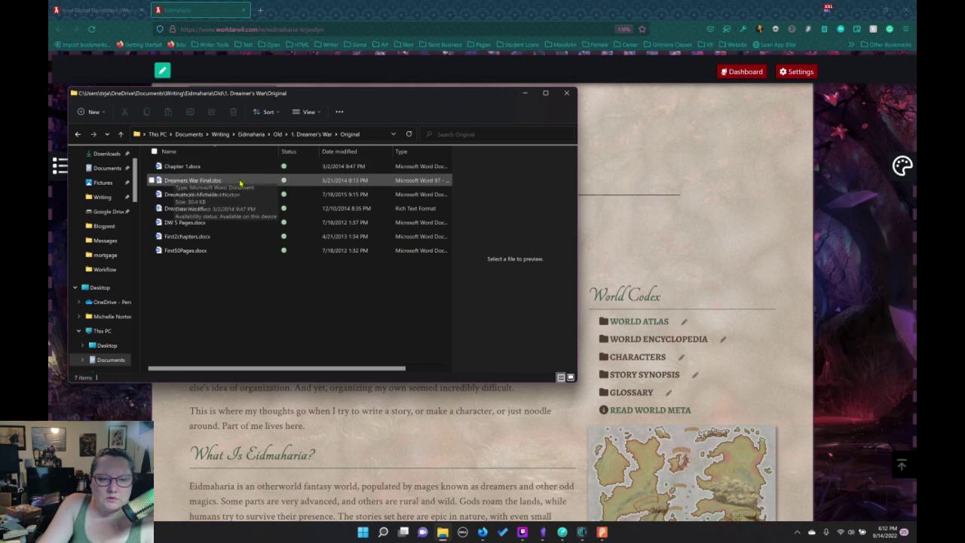
click(277, 135)
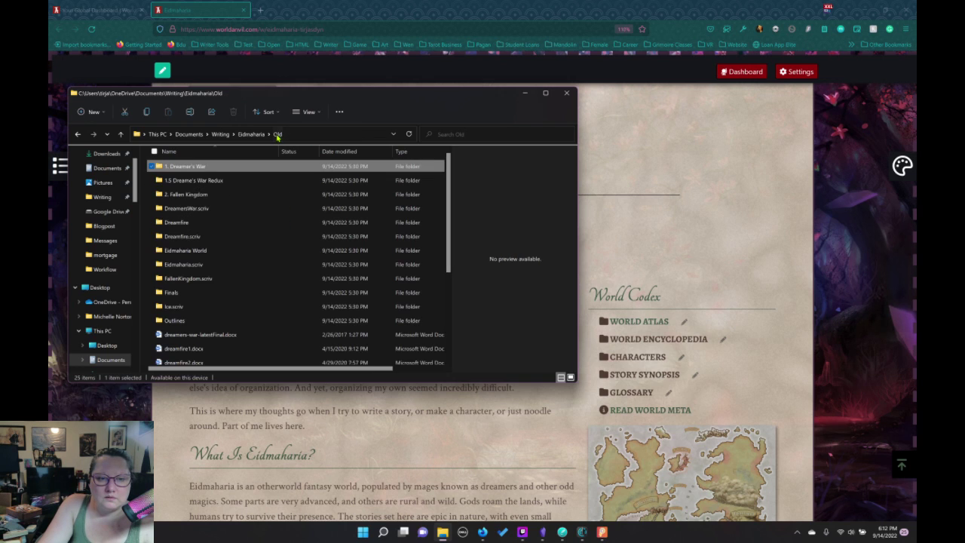
Preview rainenotes6000.txt in the 1.5 Dreame's War Redux folder, and return to the Old folder
double_click(210, 180)
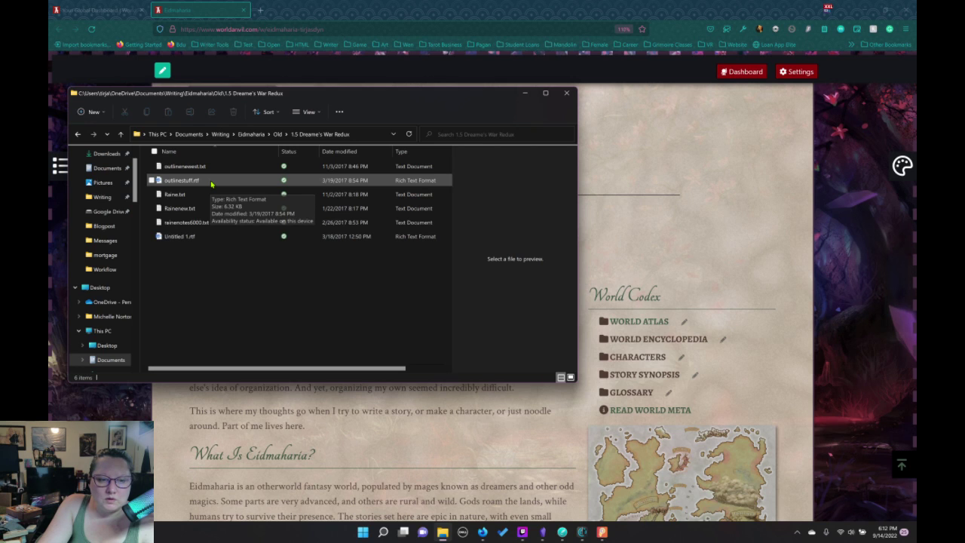
click(203, 224)
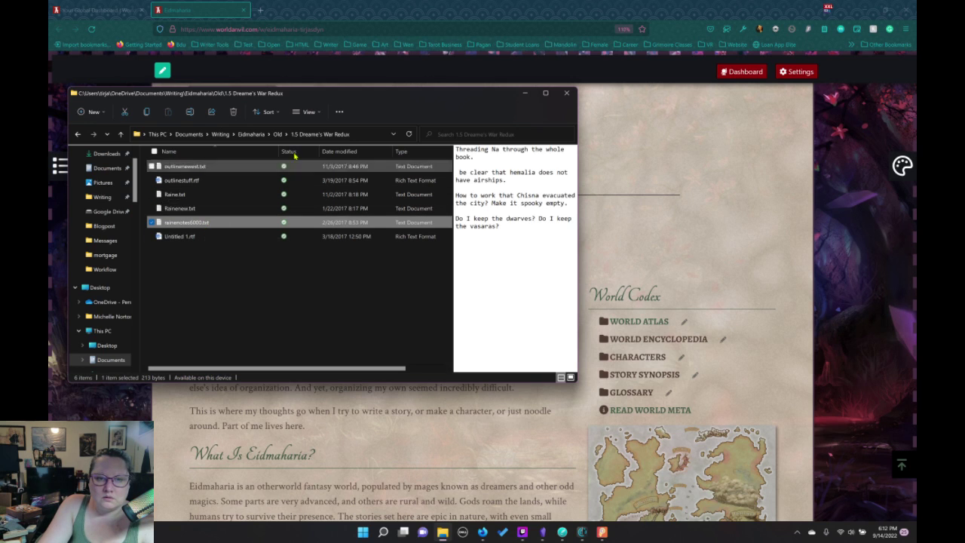
key(alt+Up)
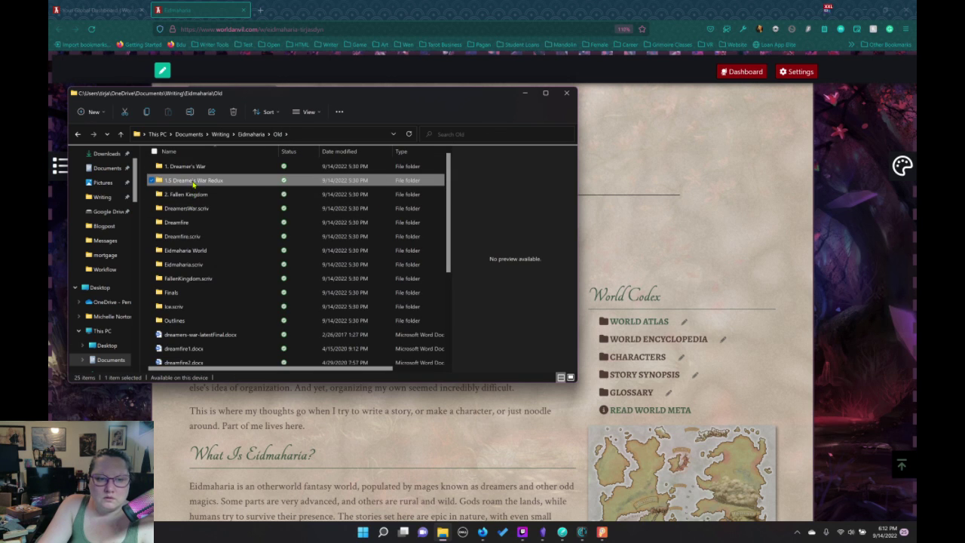
Preview Raine.txt, Rainenew.txt, rainenotes6000.txt and Untitled 1.rtf in 1.5 Dreame's War Redux, and return to the Old folder
double_click(195, 181)
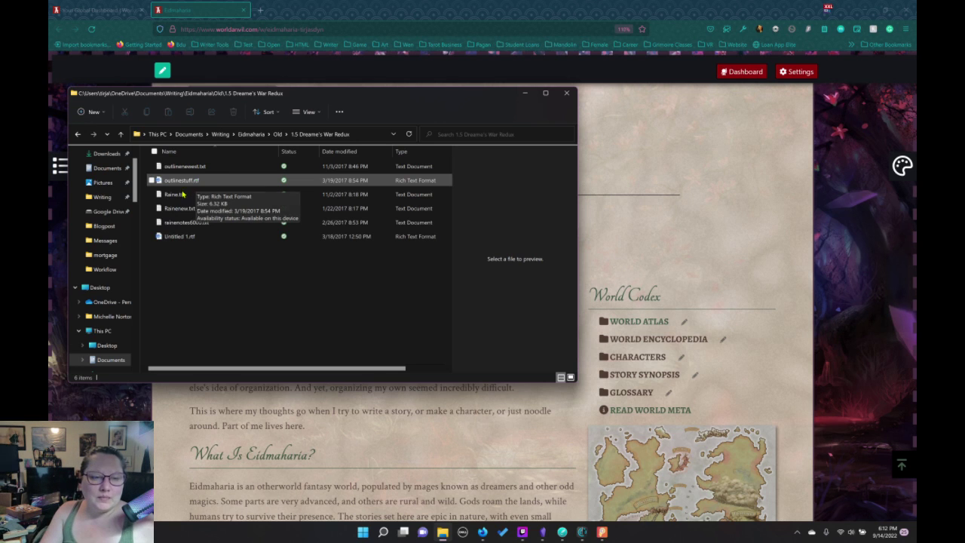
click(178, 195)
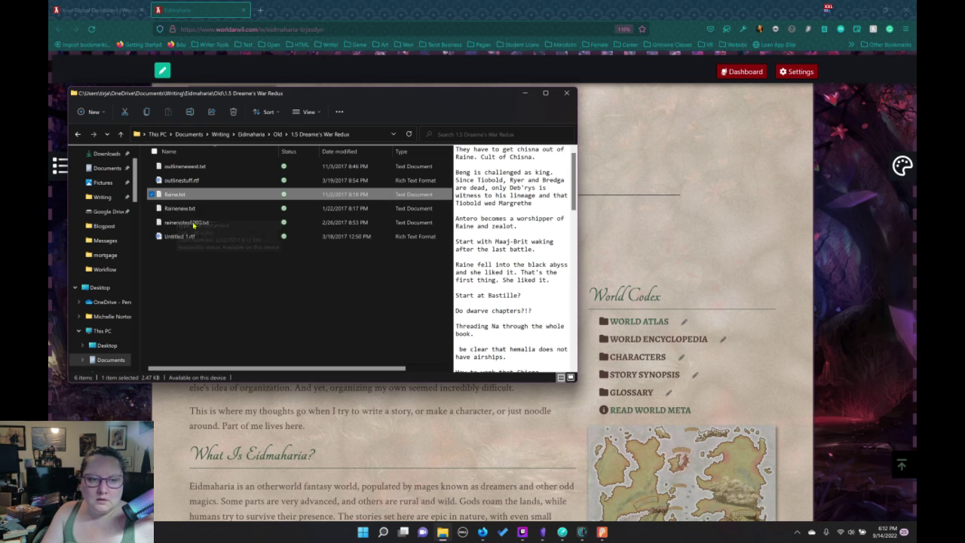
click(179, 210)
click(181, 223)
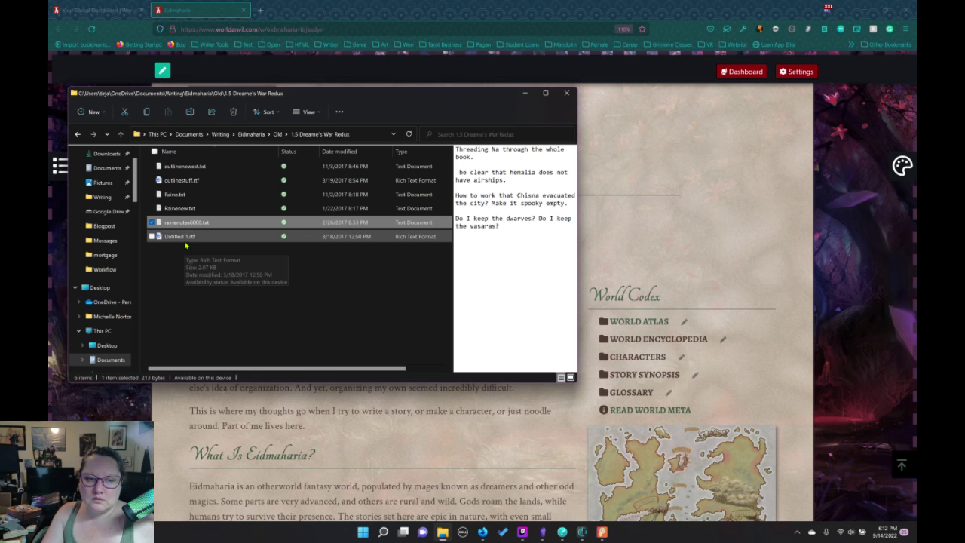
click(185, 241)
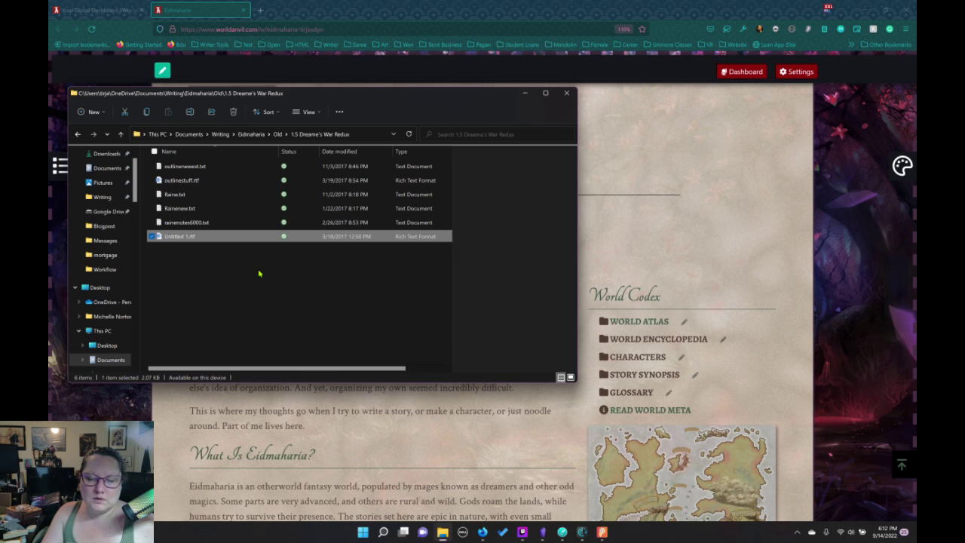
click(278, 135)
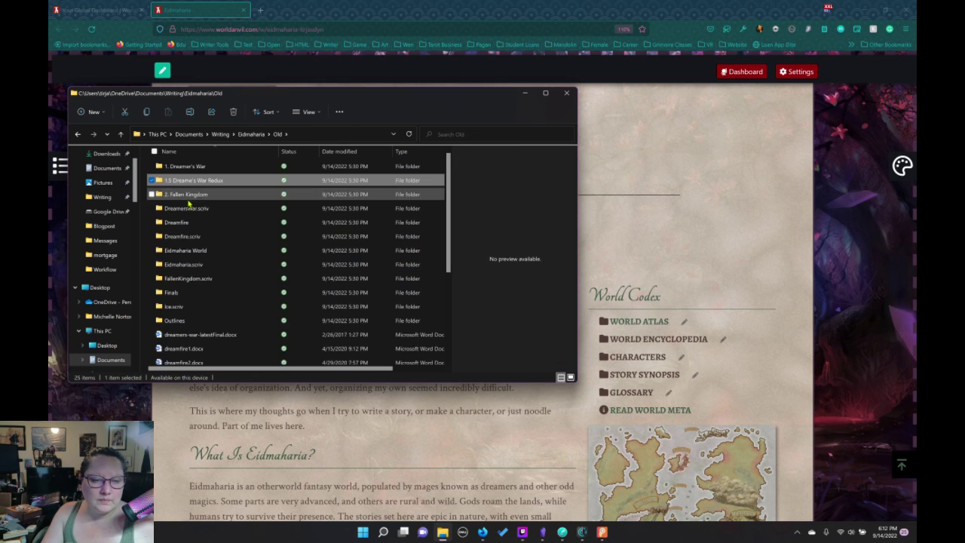
Browse 2. Fallen Kingdom through its Old, ywriter project and RTF5 folders, and return to Eidmaharia's Old folder
double_click(188, 195)
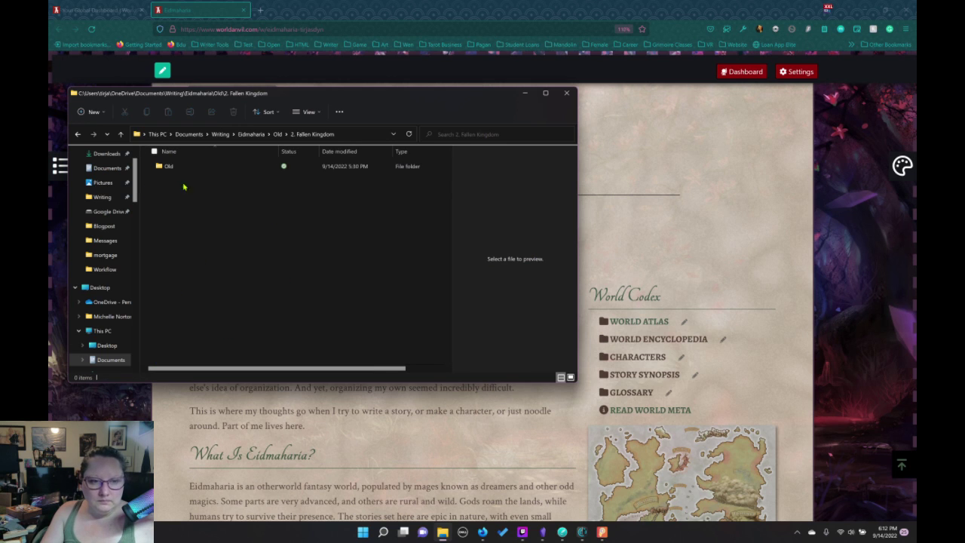
double_click(171, 167)
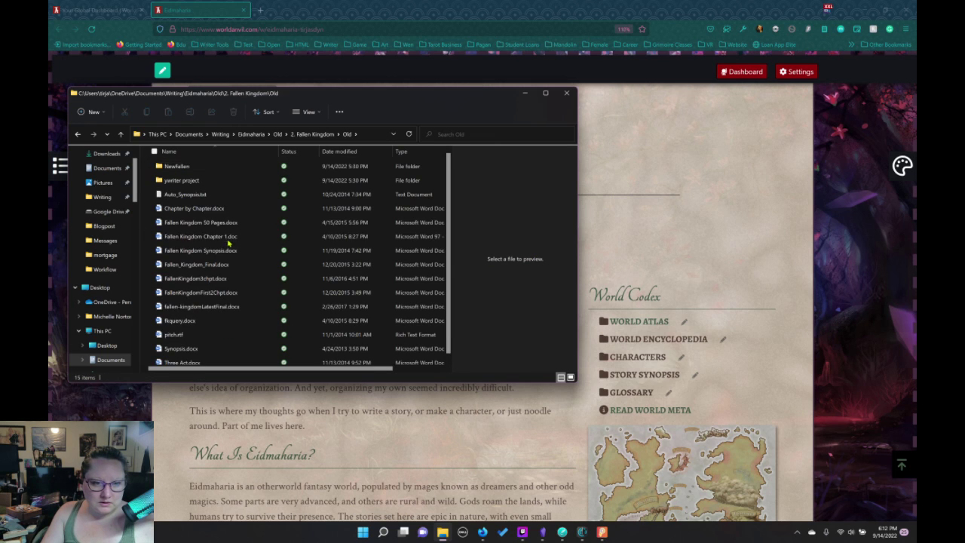
double_click(218, 181)
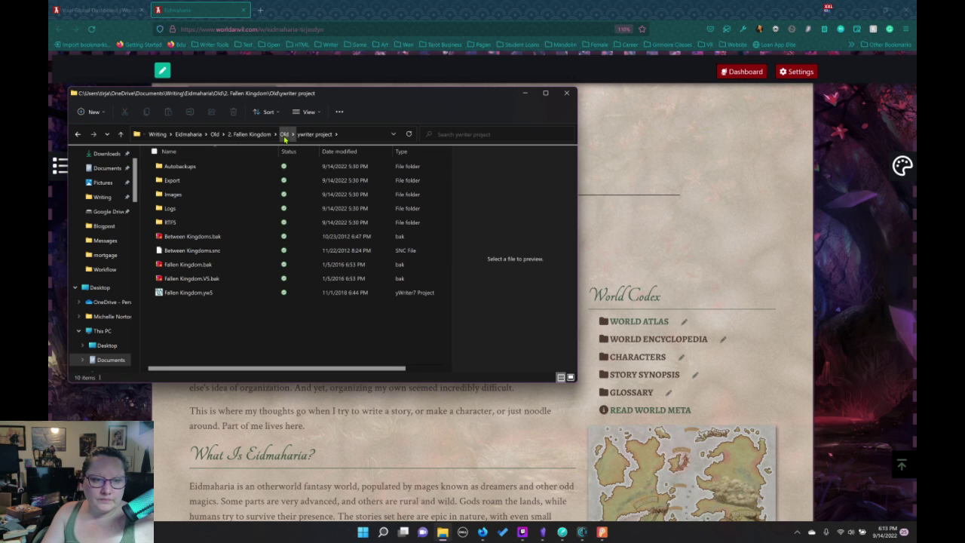
double_click(170, 221)
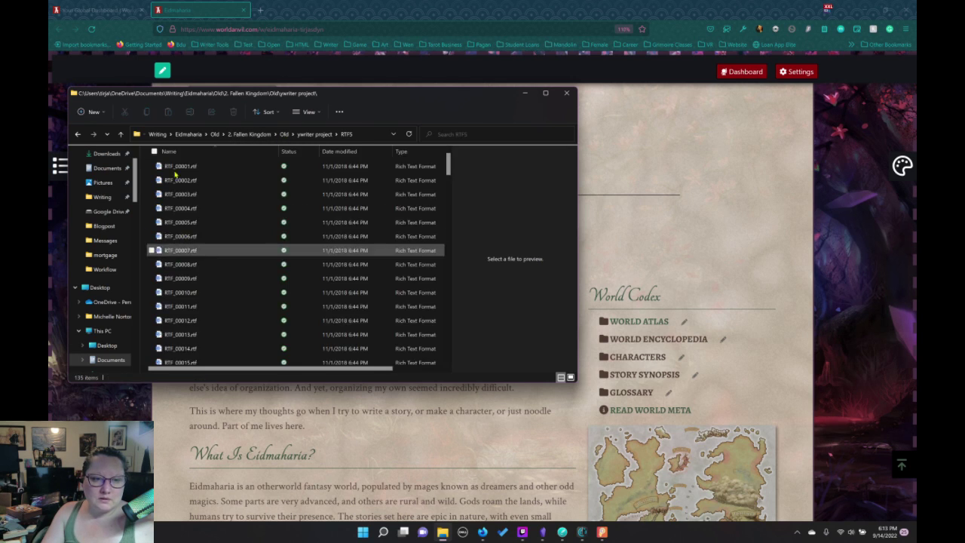
click(284, 133)
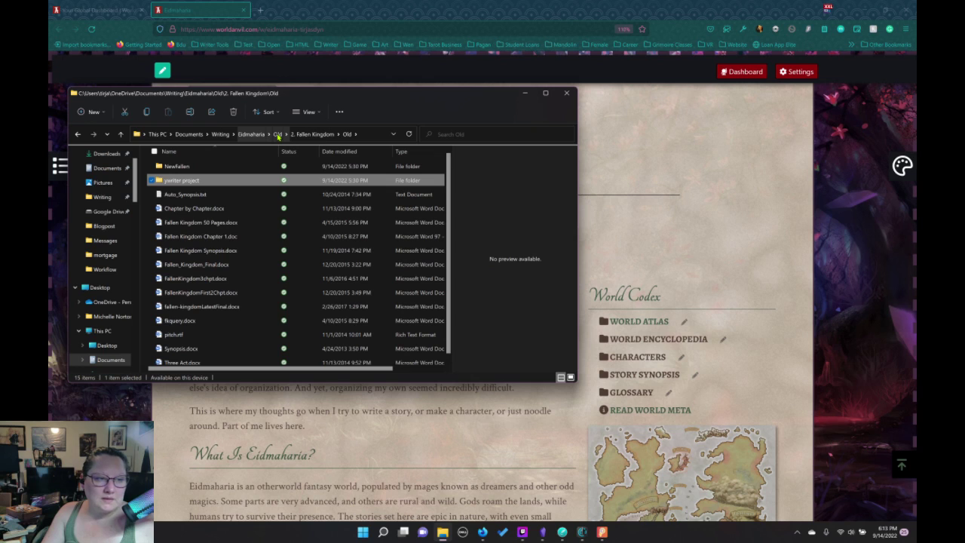
click(277, 134)
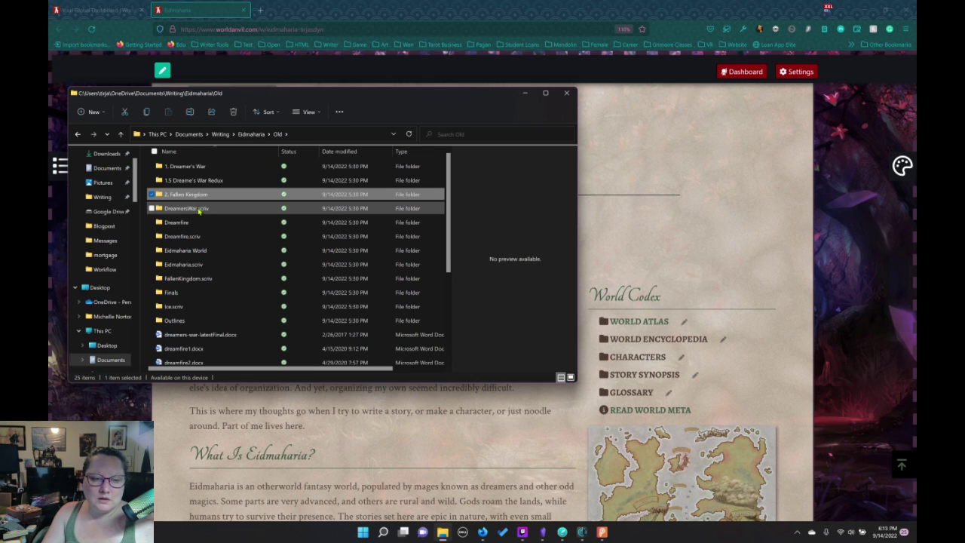
Open DreamersWar.scrivx from the DreamersWar.scriv folder in Scrivener, and move the project window over the file browser
double_click(194, 209)
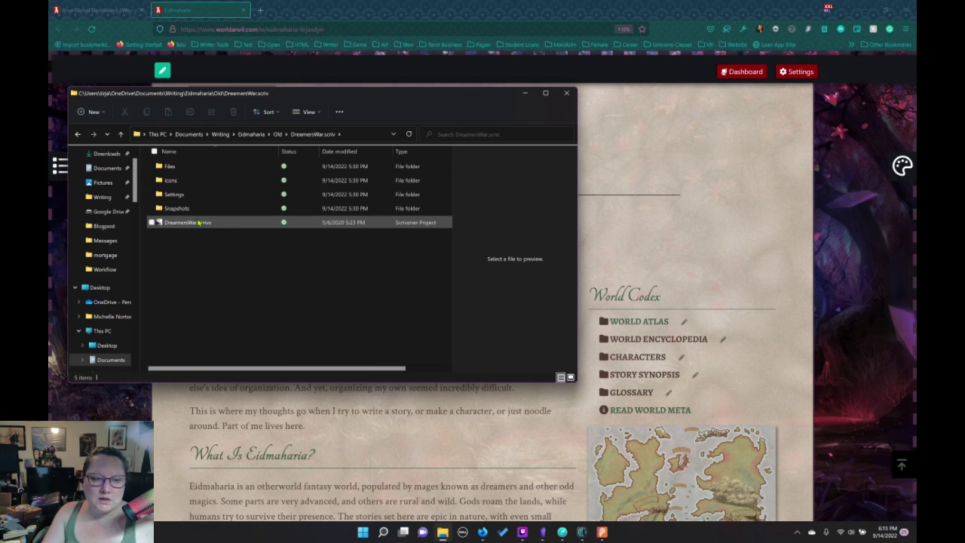
click(277, 135)
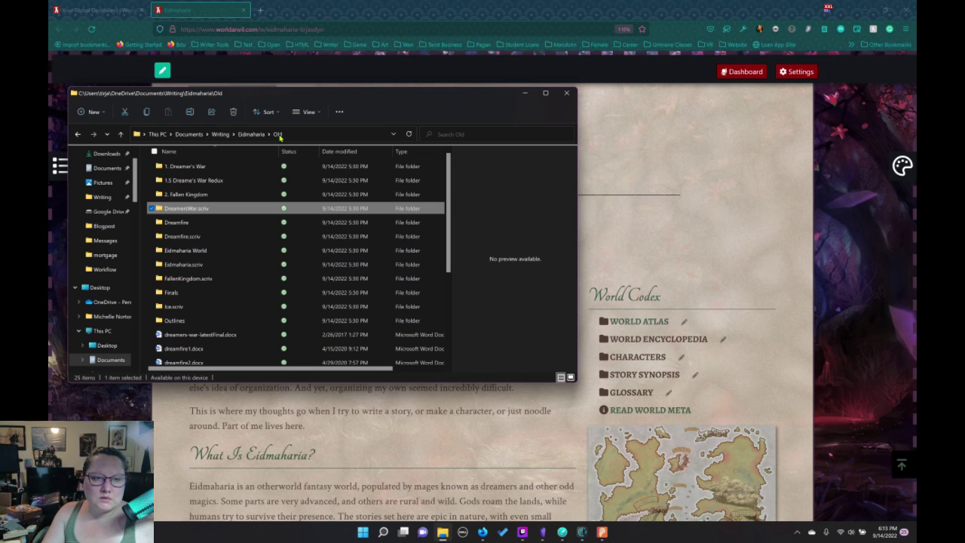
double_click(202, 213)
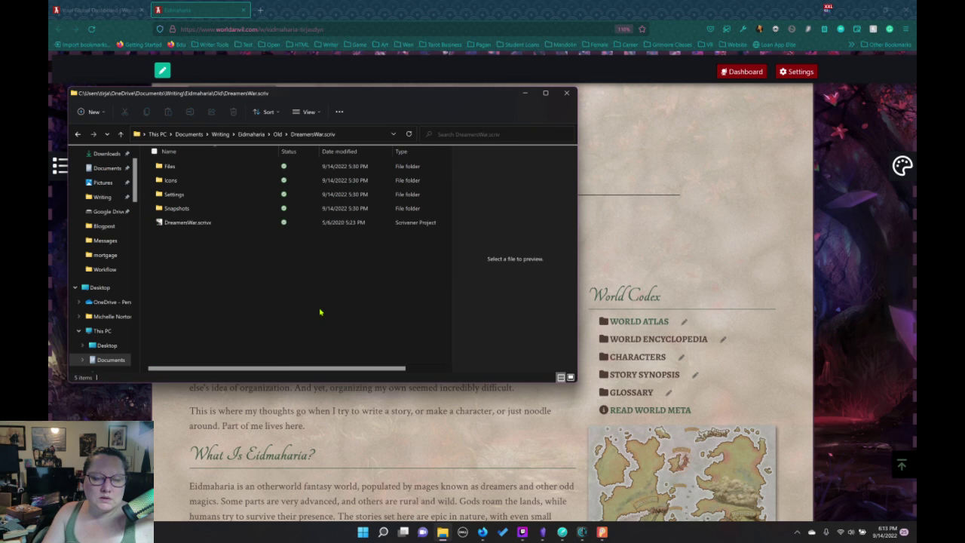
double_click(197, 223)
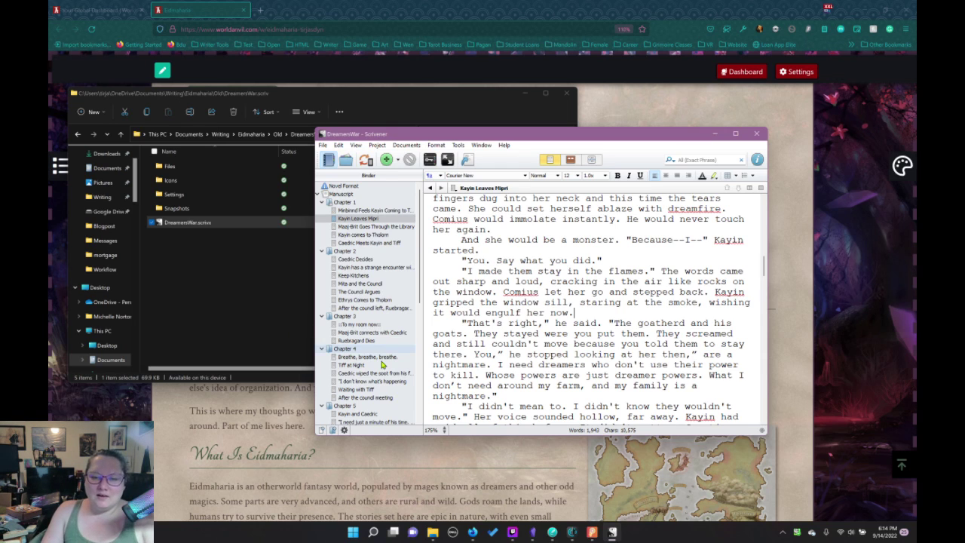
drag(533, 136, 502, 112)
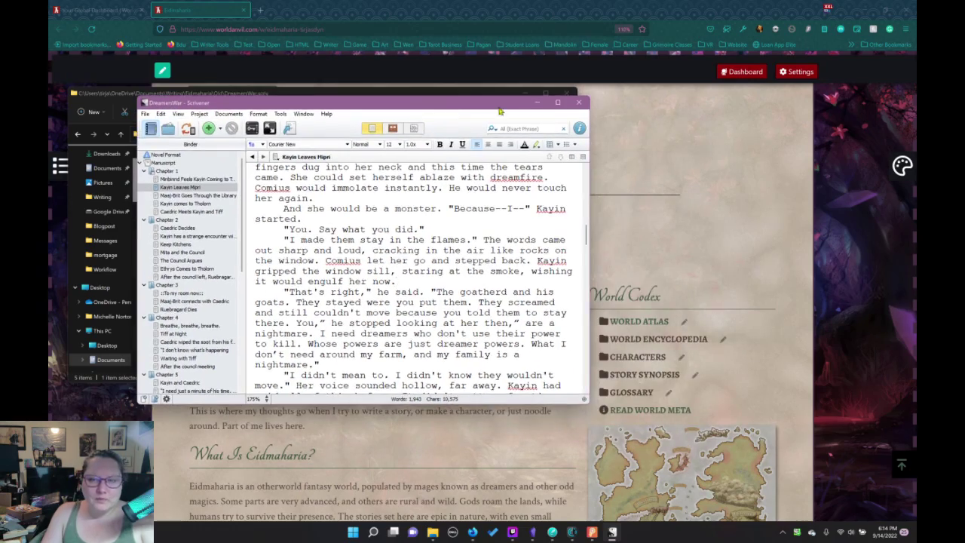
Maximize the project window and look through Sample Output, ADE E-Book and Setting Sketch in the binder
double_click(556, 106)
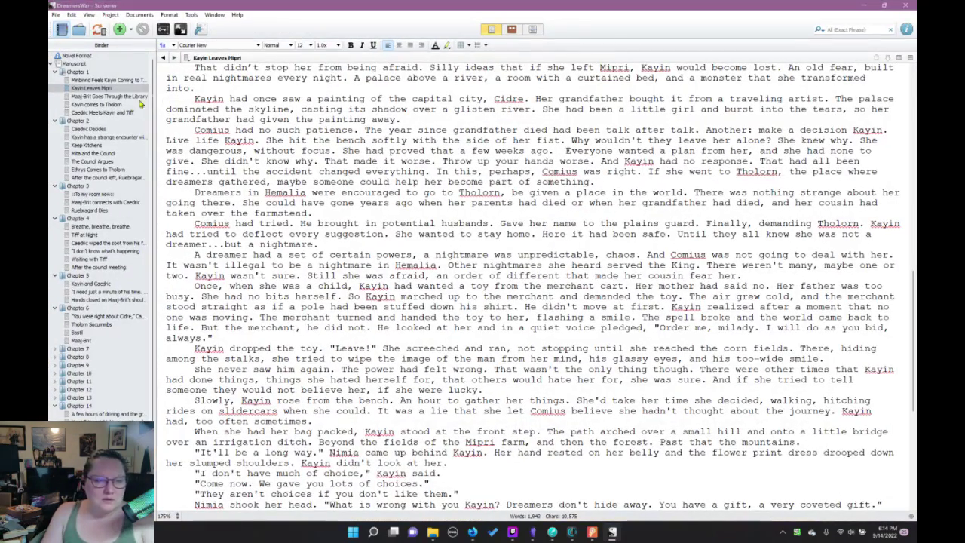
scroll(108, 285, down, 1)
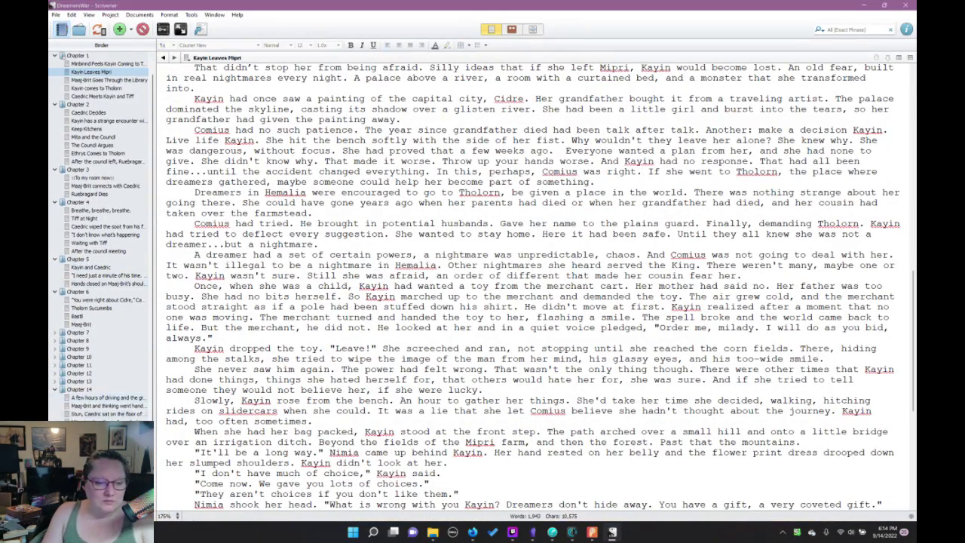
key(ctrl+[)
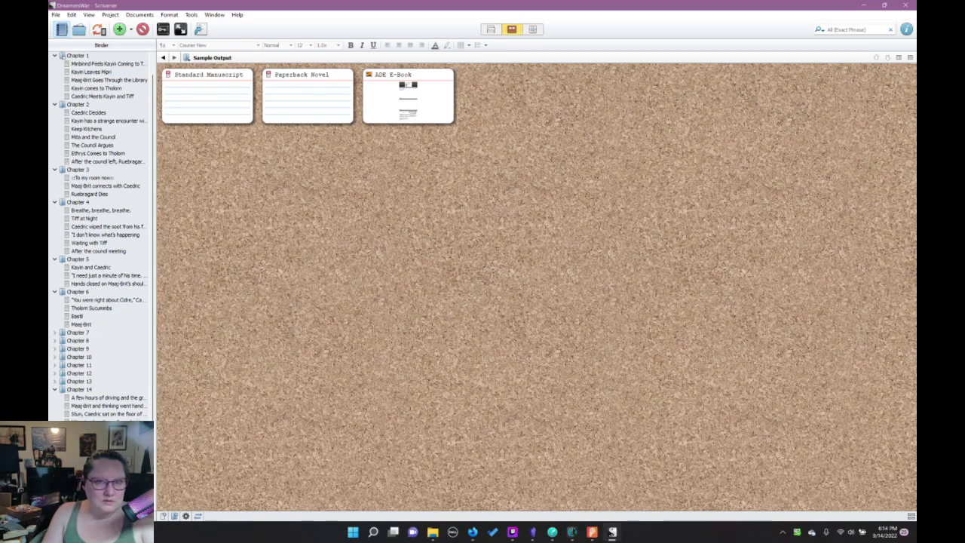
scroll(101, 233, down, 1)
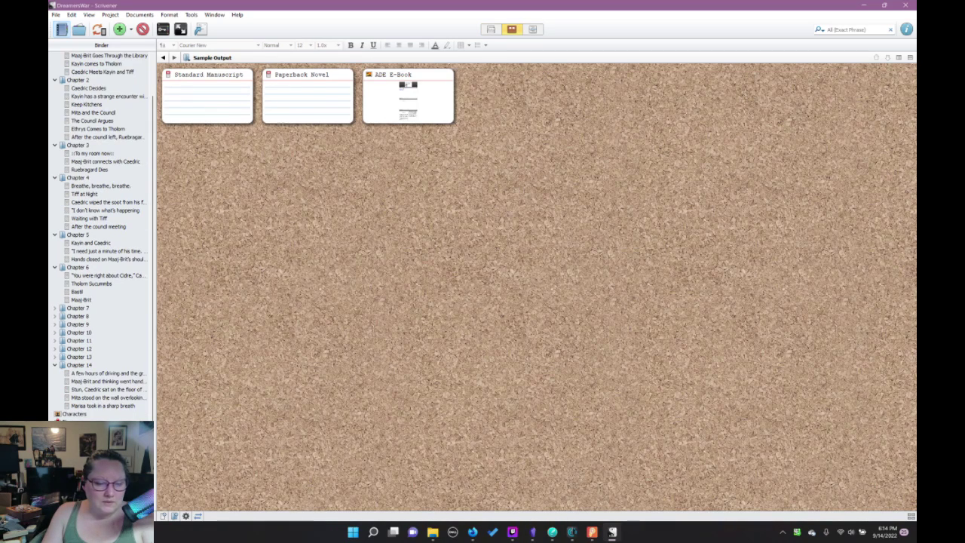
key(ctrl+])
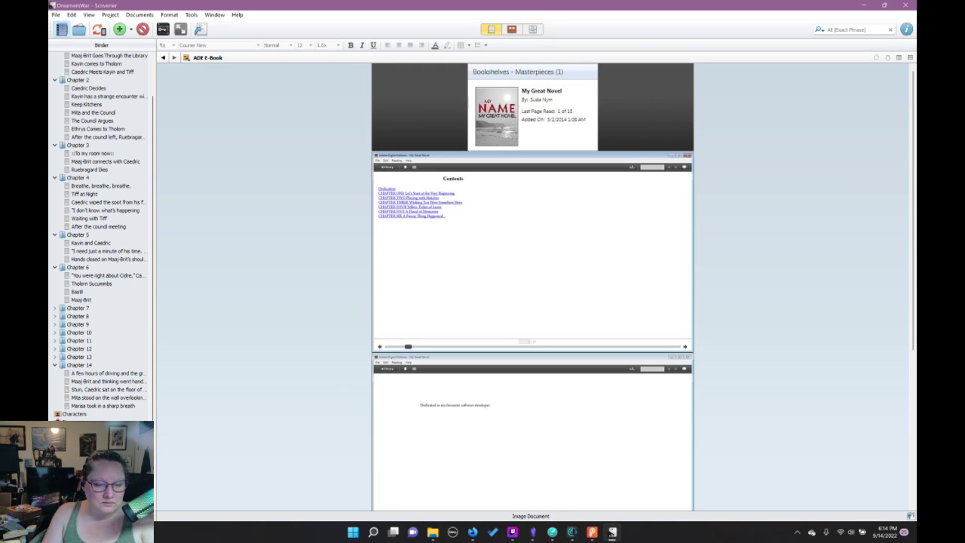
key(ctrl+])
key(ctrl+])
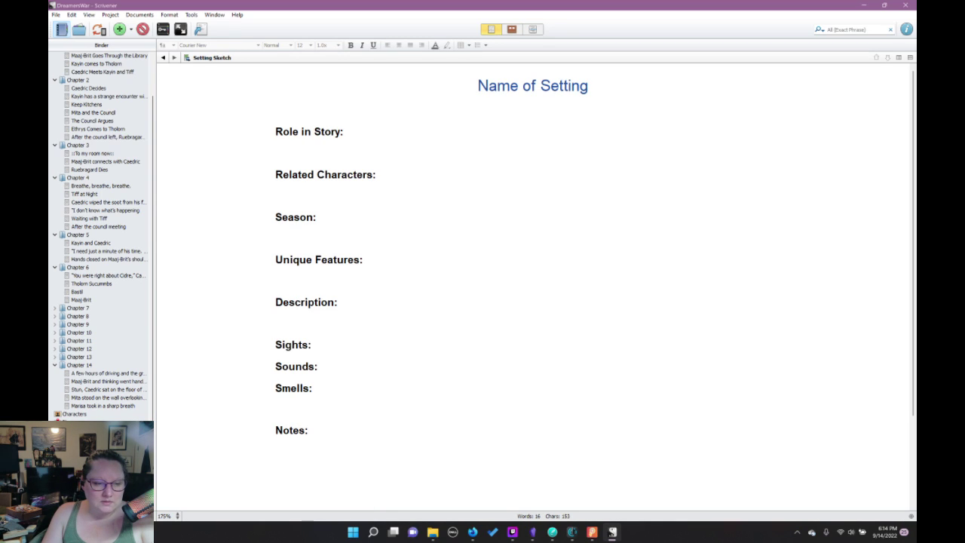
View Chapter 14's scenes "Maaj-Brit and thinking went hand in hand" and "Marisa took in a sharp breath"
click(102, 406)
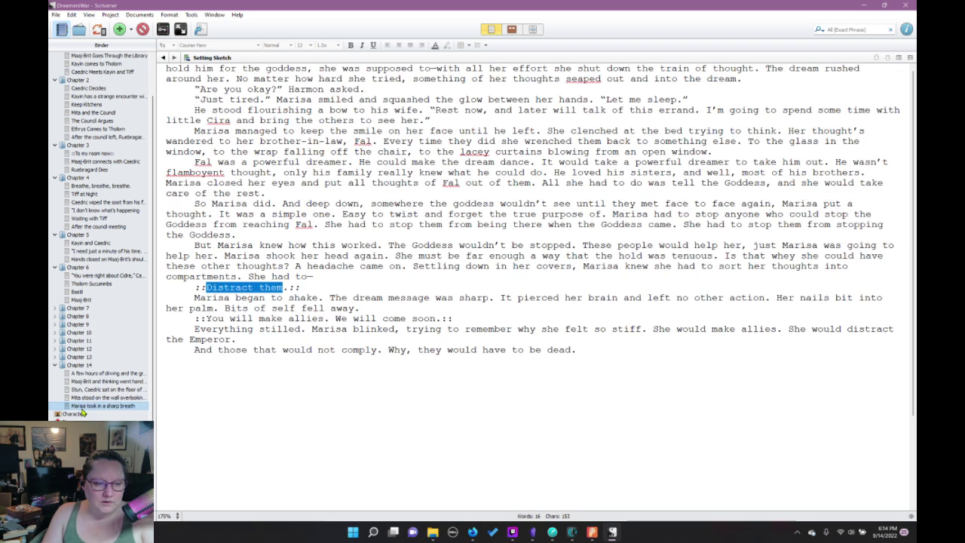
click(108, 381)
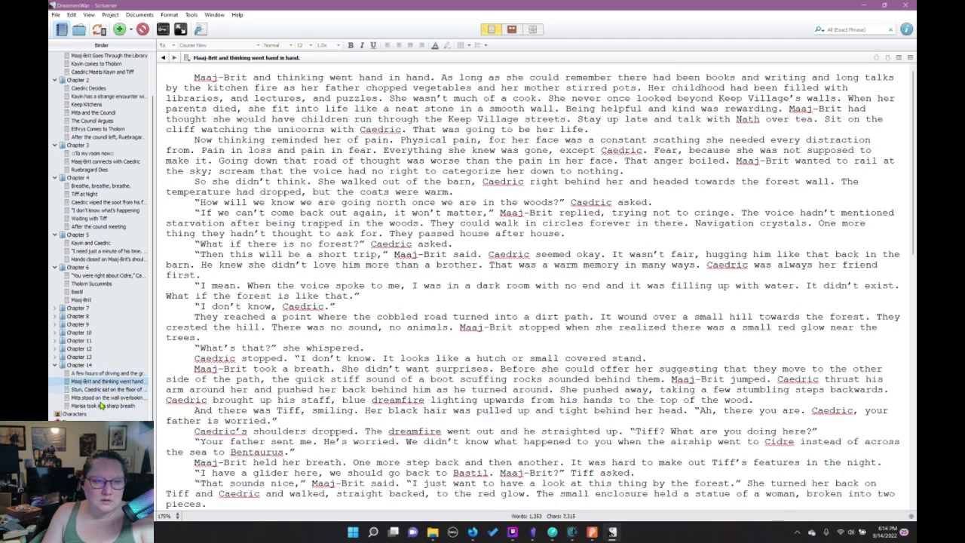
click(103, 406)
scroll(108, 309, up, 2)
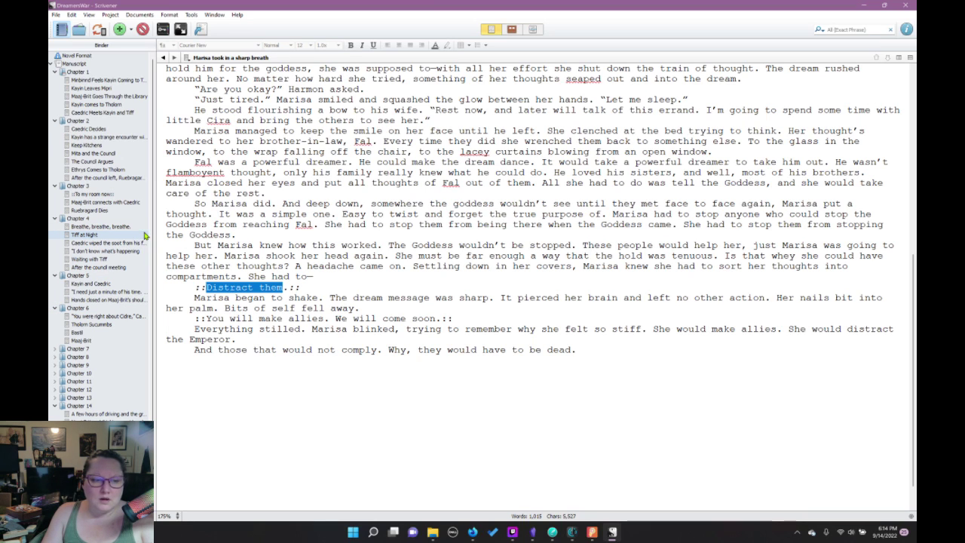
Open the Compile settings and mark Chapter 1 and all five of its scenes for inclusion
click(201, 30)
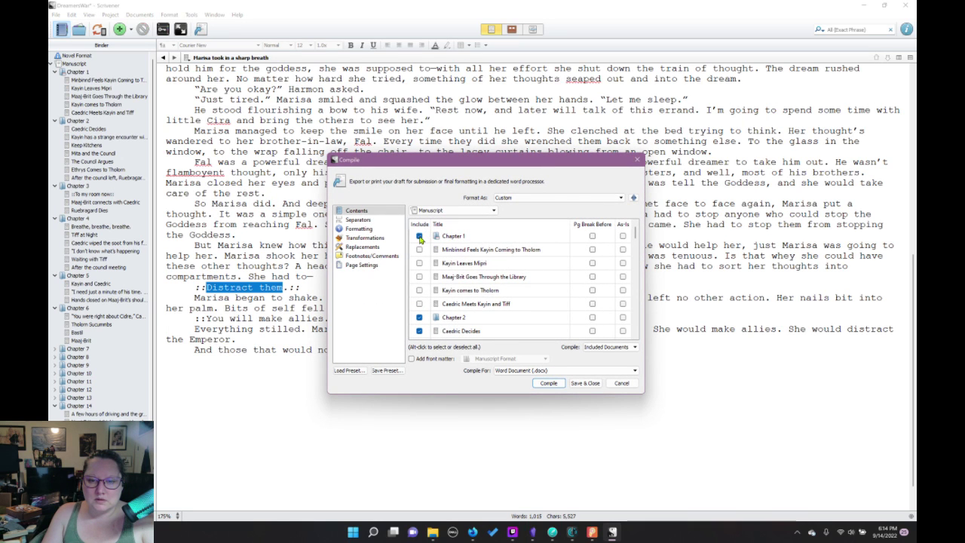
click(419, 237)
click(419, 250)
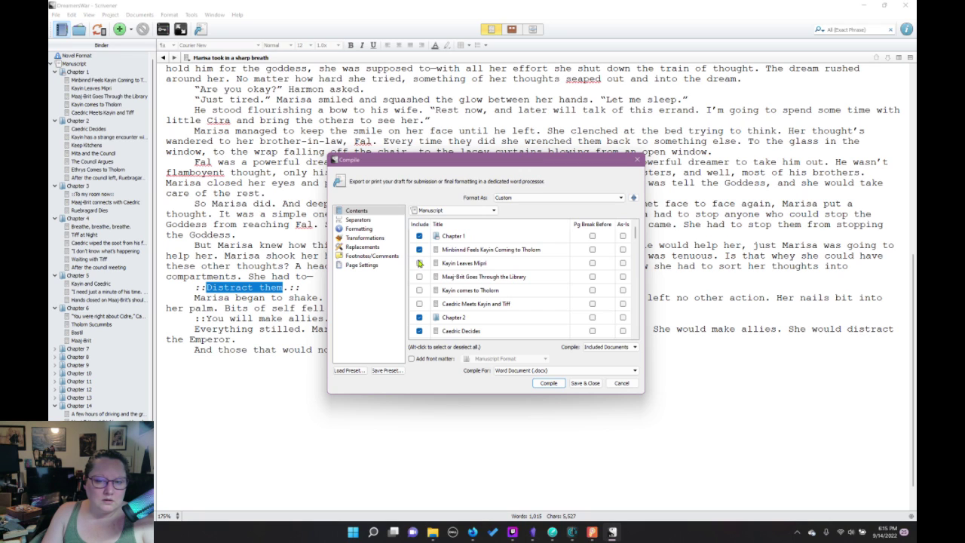
click(420, 263)
click(420, 276)
click(420, 290)
click(420, 304)
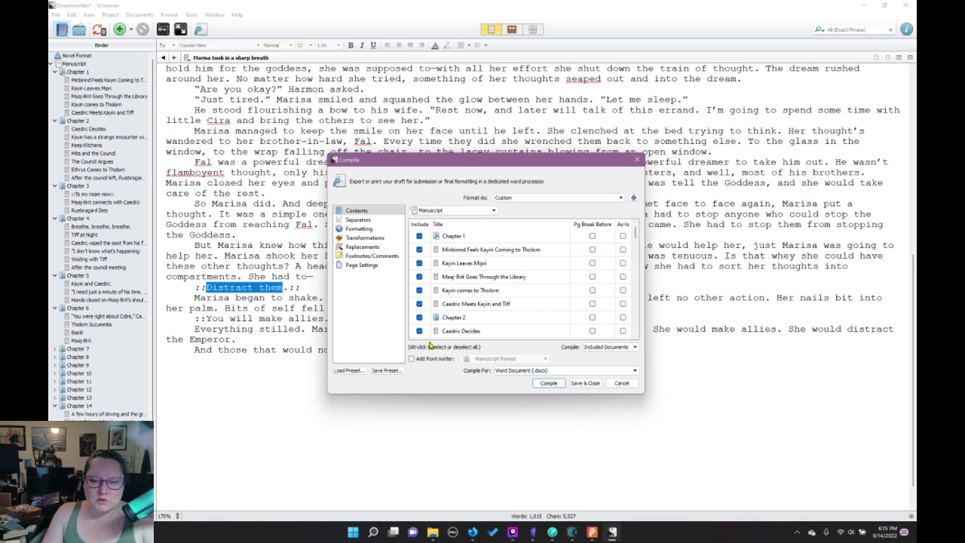
Include Chapter 2's last scene, Chapter 3 with its scenes, and the Chapter 4 heading in the compile
scroll(430, 287, down, 6)
scroll(424, 267, up, 3)
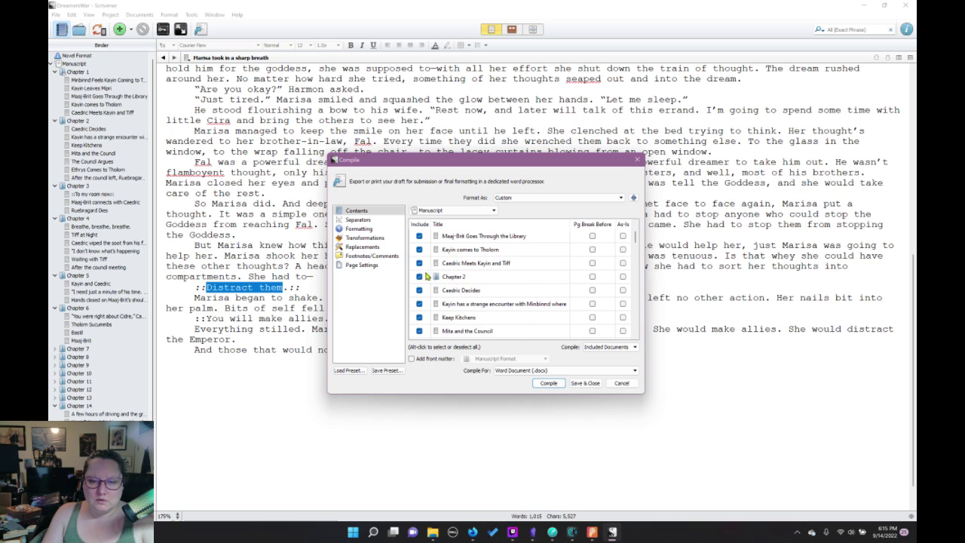
click(419, 263)
click(419, 277)
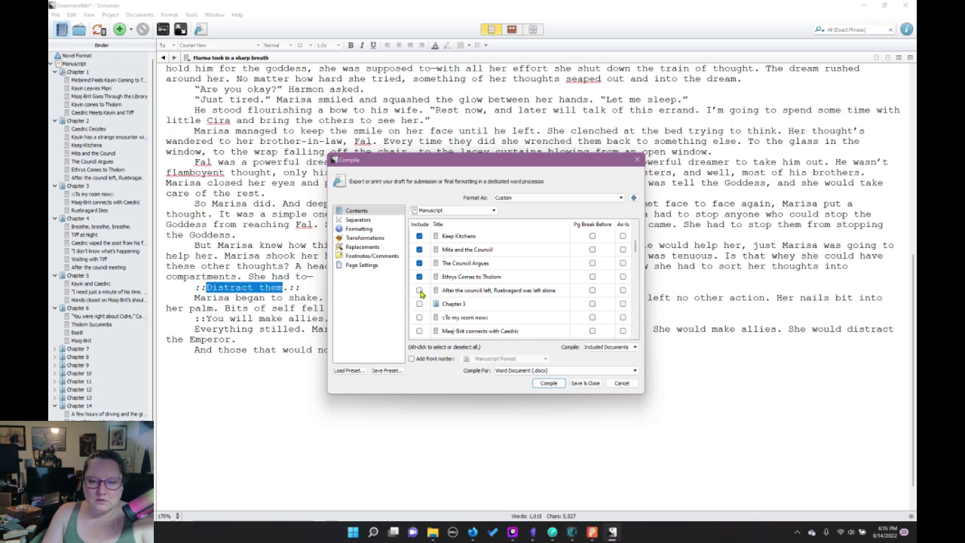
click(420, 291)
click(419, 304)
click(419, 317)
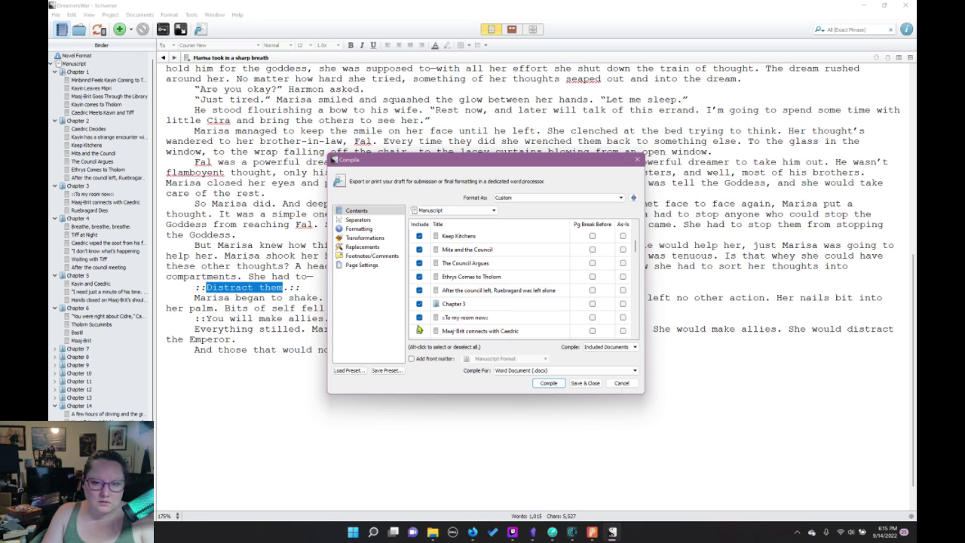
click(419, 331)
scroll(419, 331, down, 4)
scroll(425, 259, up, 2)
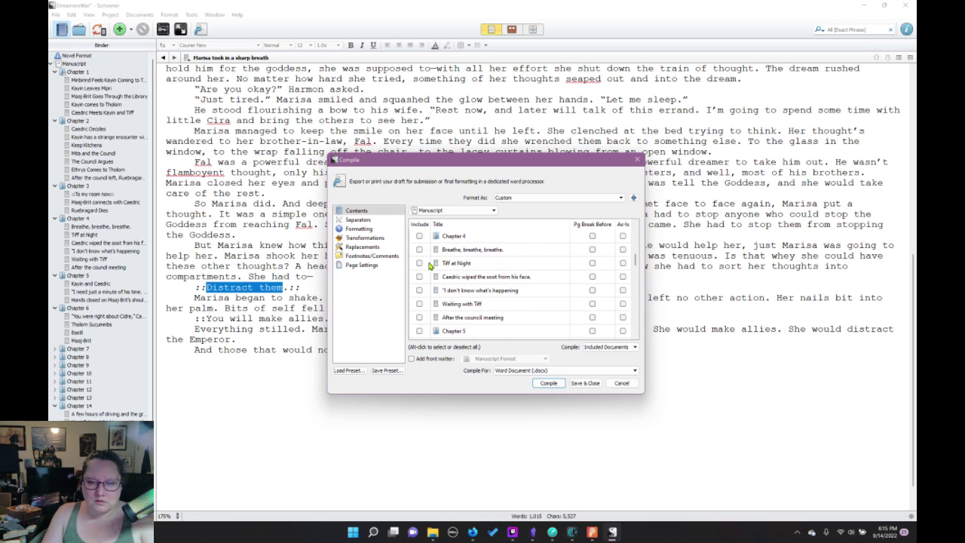
click(419, 264)
click(419, 277)
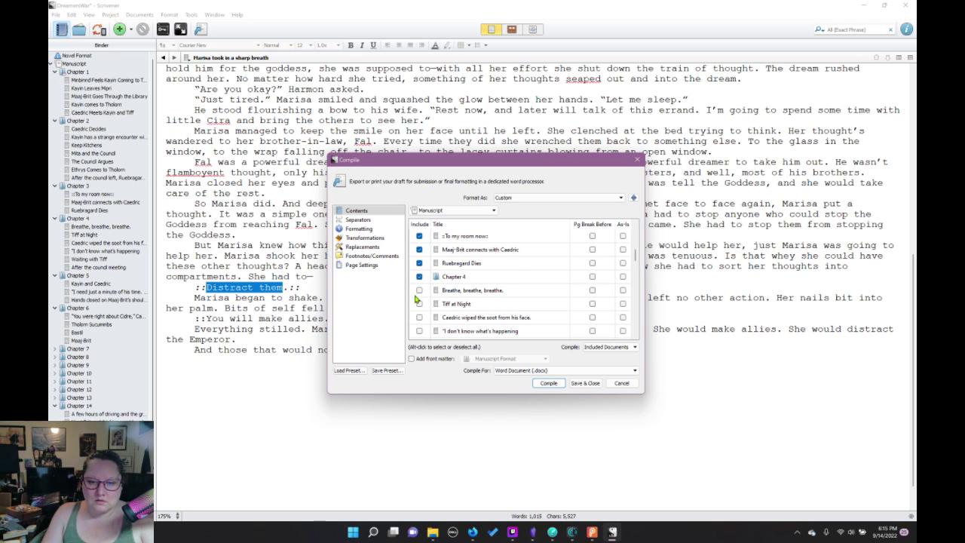
Include all Chapter 4 scenes, from "Breathe, breathe, breathe." to "After the council meeting", and the Chapter 5 heading in the compile
click(419, 291)
click(419, 304)
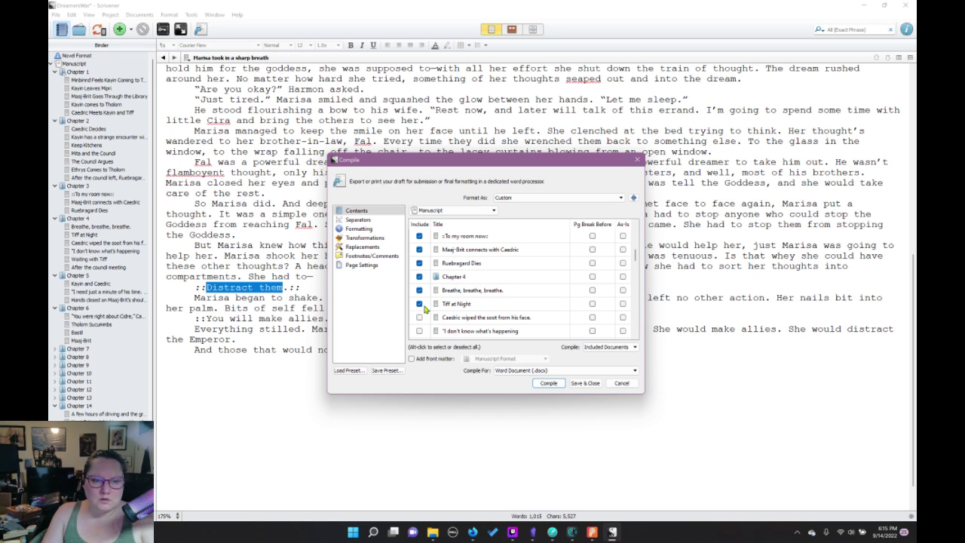
click(420, 318)
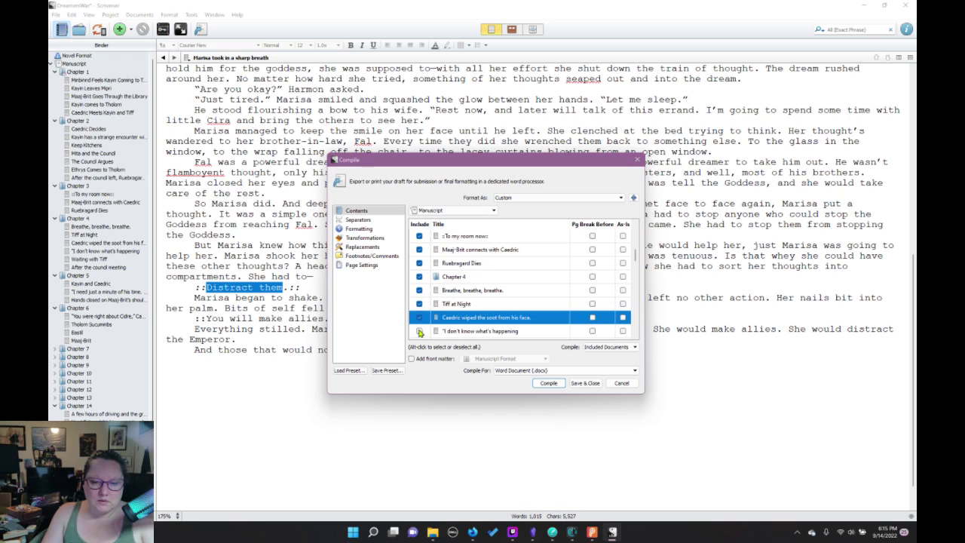
click(420, 331)
scroll(420, 332, down, 2)
click(419, 264)
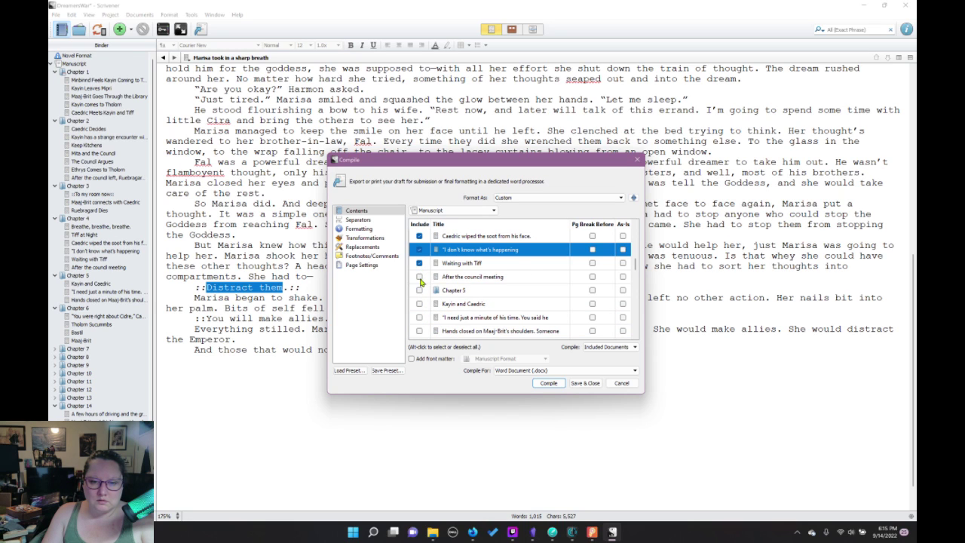
click(420, 277)
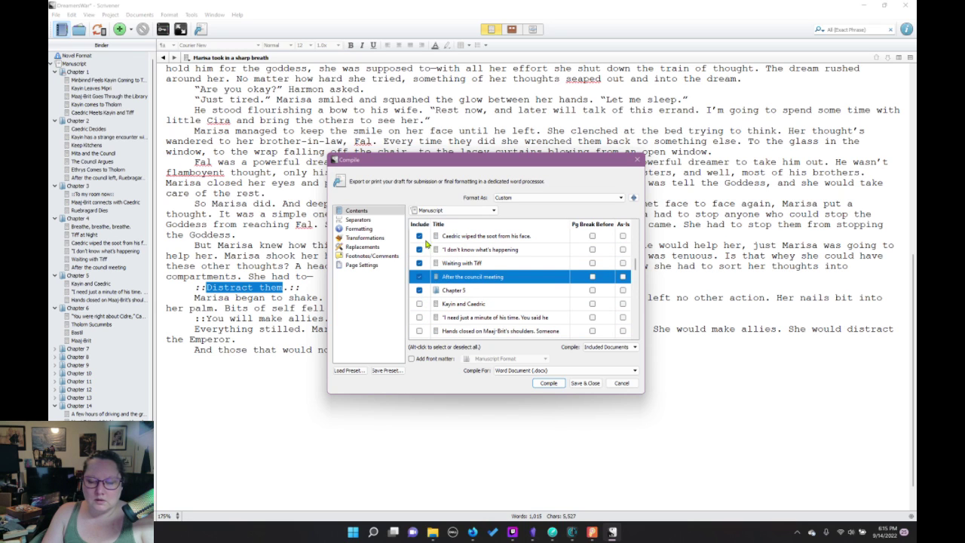
Include Chapter 5's three scenes, Chapter 6 with its scenes, and the Chapter 7 heading in the compile
scroll(453, 272, up, 10)
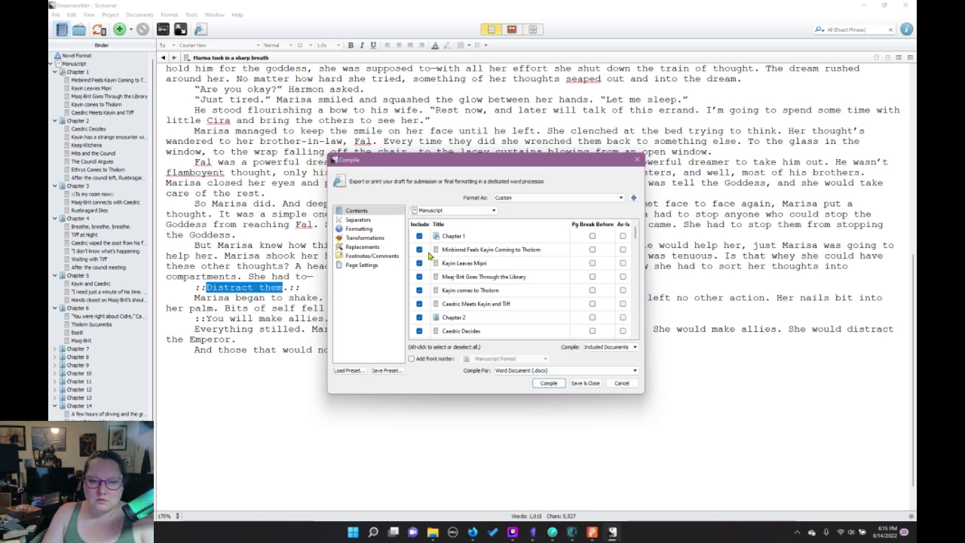
scroll(419, 290, down, 4)
scroll(418, 290, down, 3)
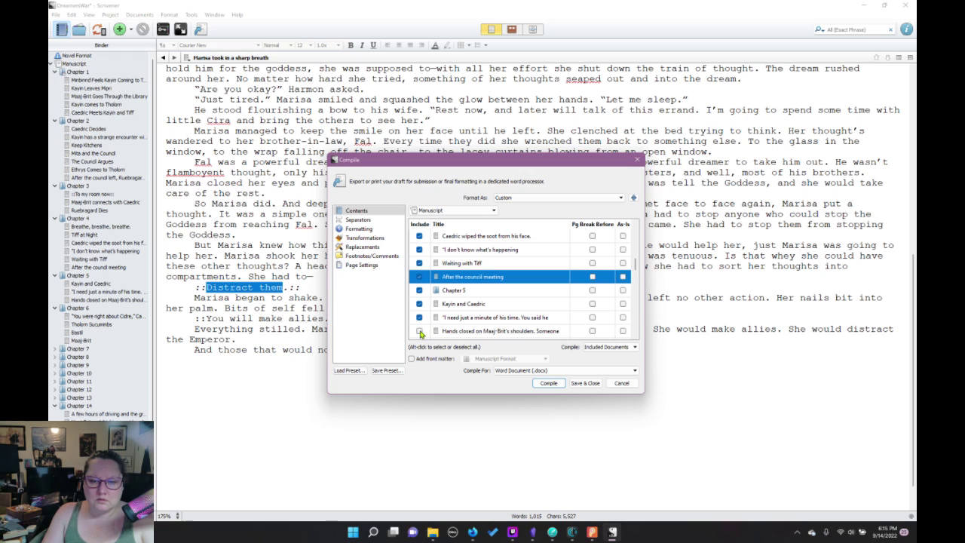
scroll(422, 324, down, 2)
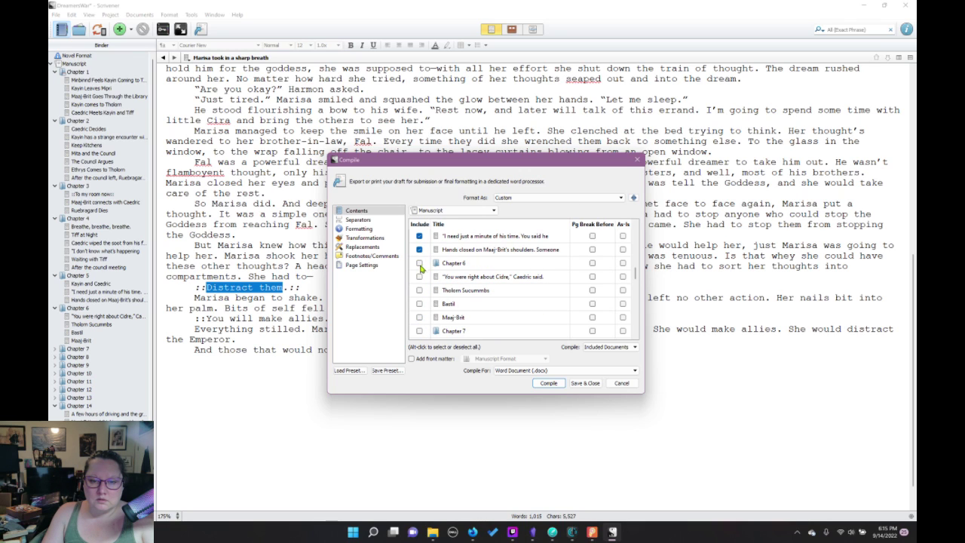
click(420, 332)
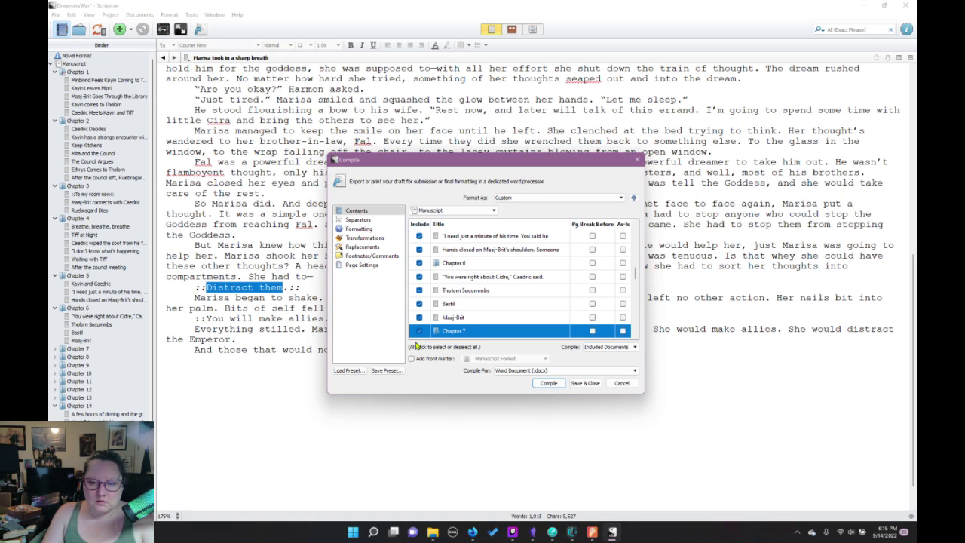
Set the documents to compile to All, and include Chapter 7's scenes and Chapter 8 through "Making her way down the twisting streets, Kayin"
scroll(426, 307, down, 2)
click(608, 348)
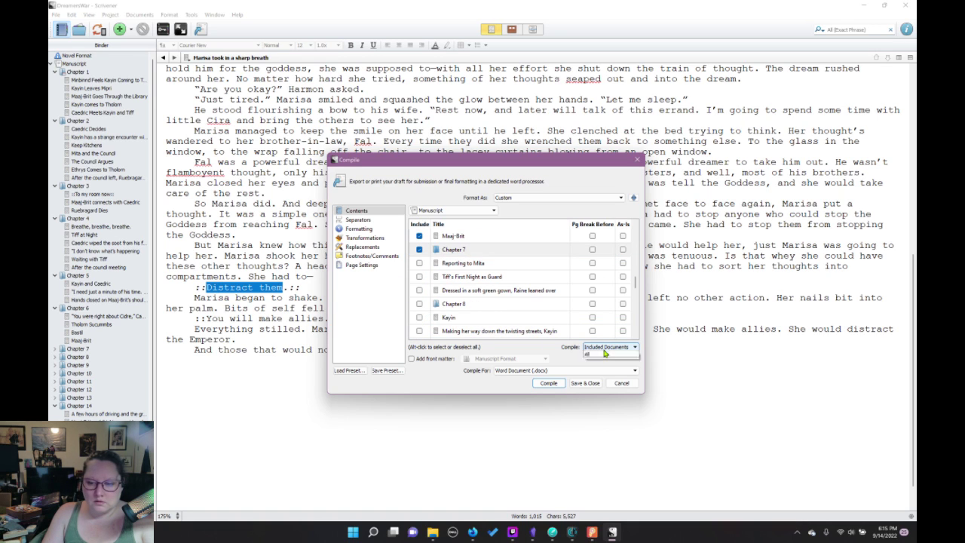
click(593, 363)
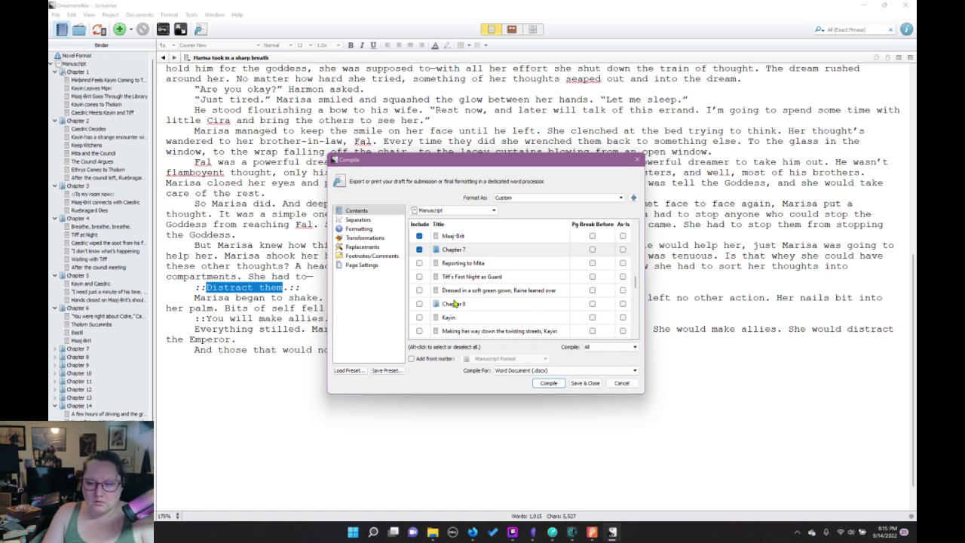
click(420, 264)
click(420, 276)
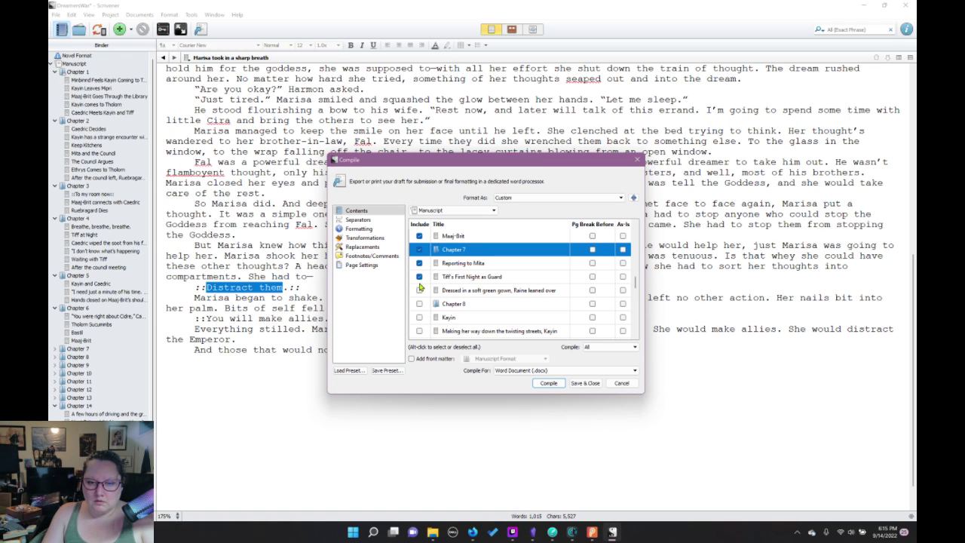
click(419, 334)
scroll(436, 291, down, 2)
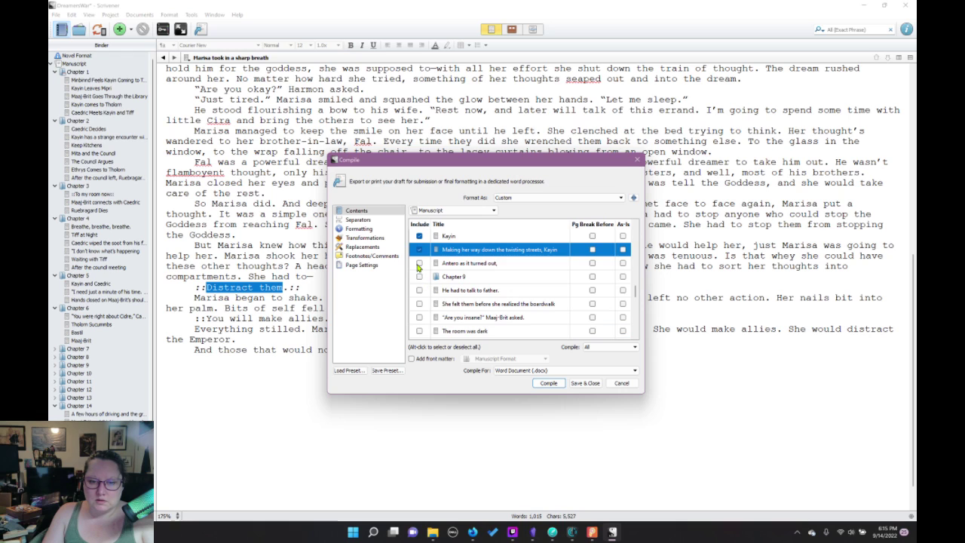
Include "Antero as it turned out," and Chapter 9 with all its scenes through "The room was dark" in the compile
click(421, 282)
click(419, 277)
click(419, 290)
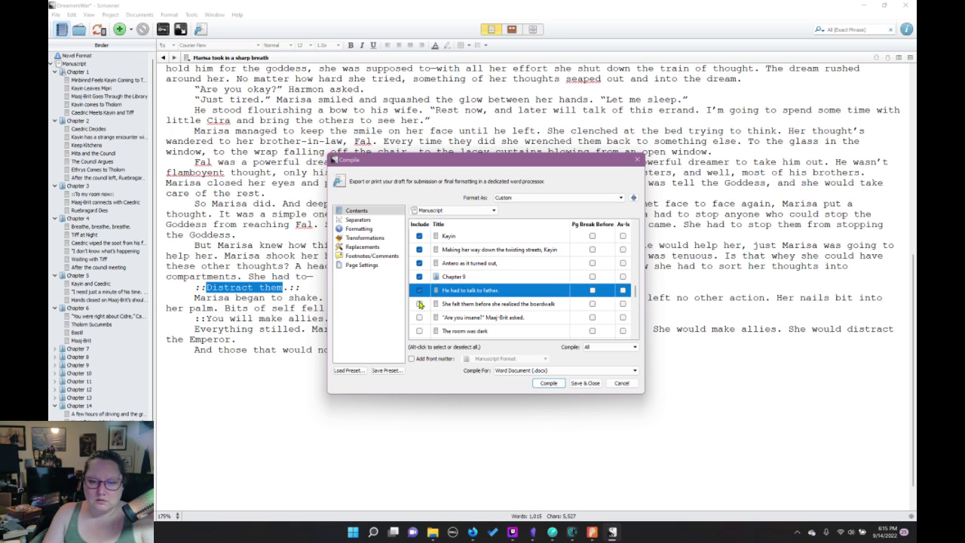
click(420, 304)
click(420, 318)
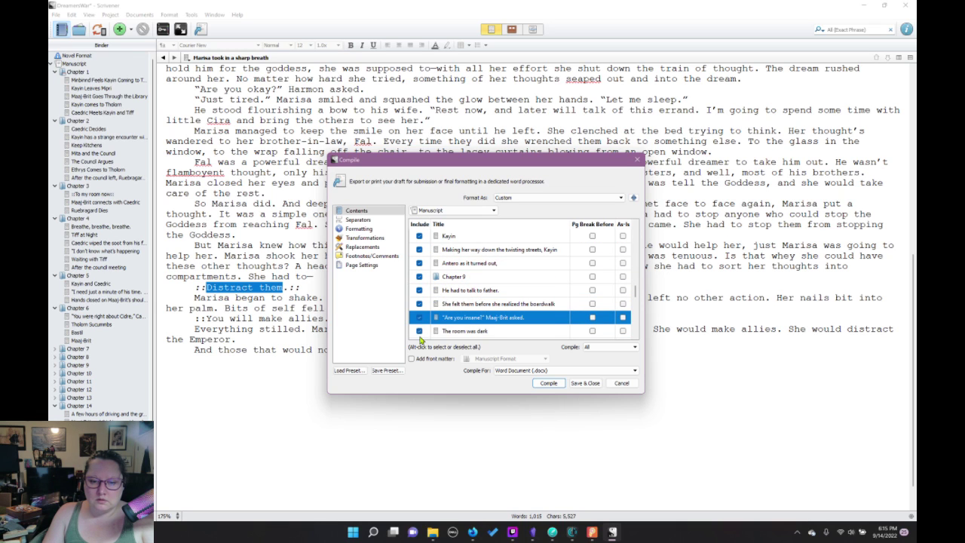
Include Chapters 10 and 11 and Chapter 12's "Tiff sat" scene in the compile, and cancel the Compile dialog
scroll(424, 302, down, 2)
click(420, 263)
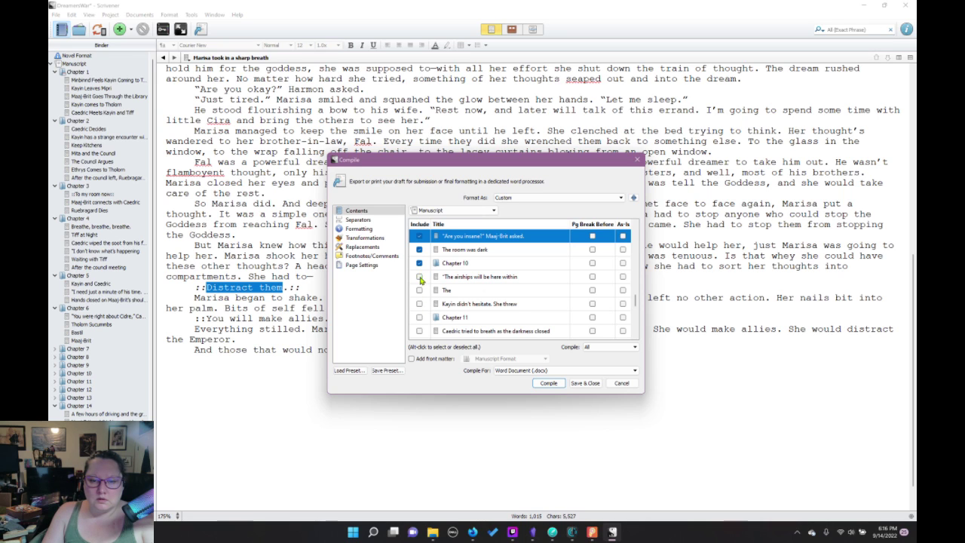
click(420, 332)
scroll(425, 300, down, 2)
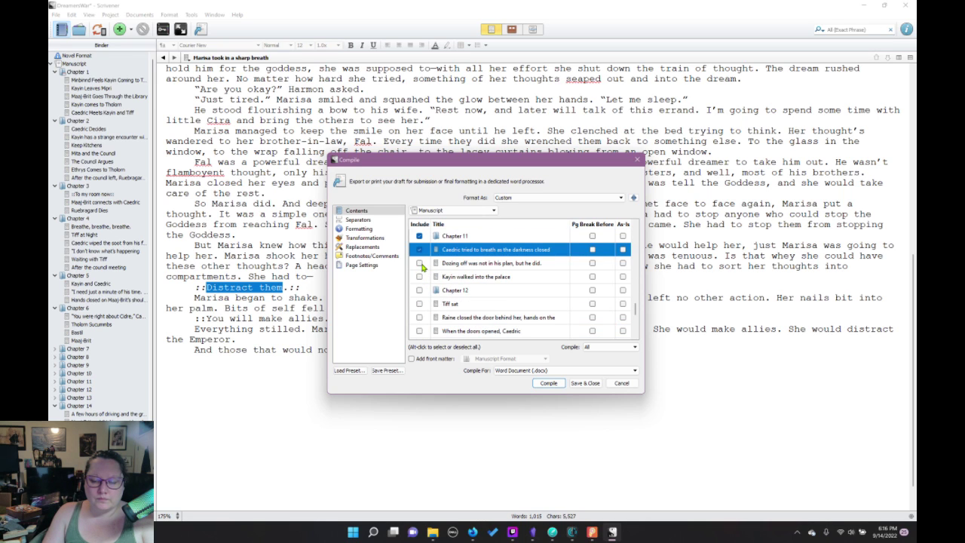
click(419, 304)
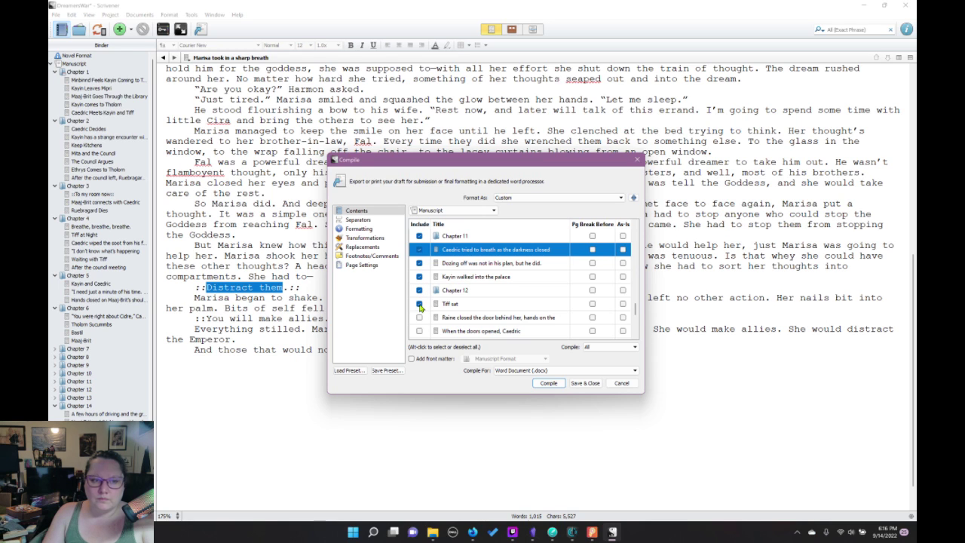
click(620, 384)
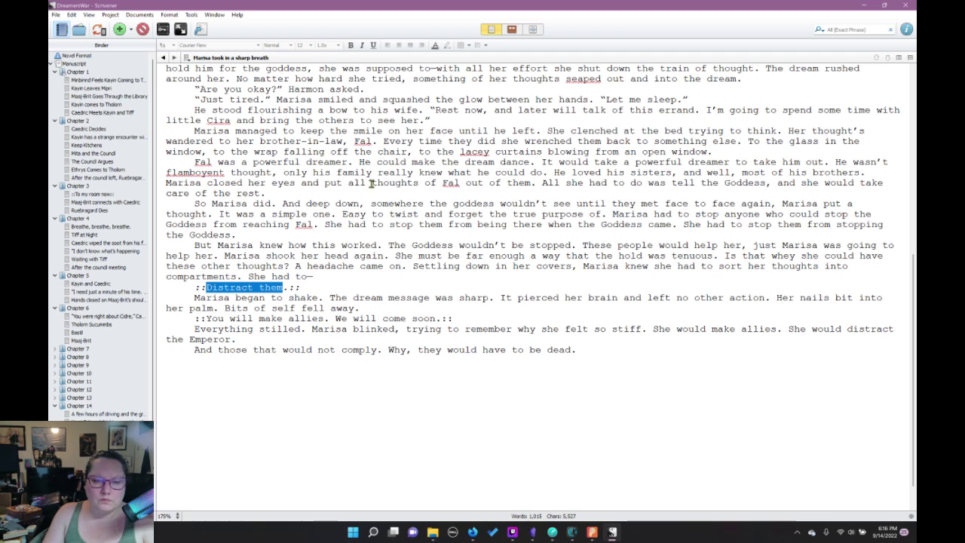
Close the DreamersWar project, go back to the Old folder, and open the Files subfolder of Dreamfire
click(905, 5)
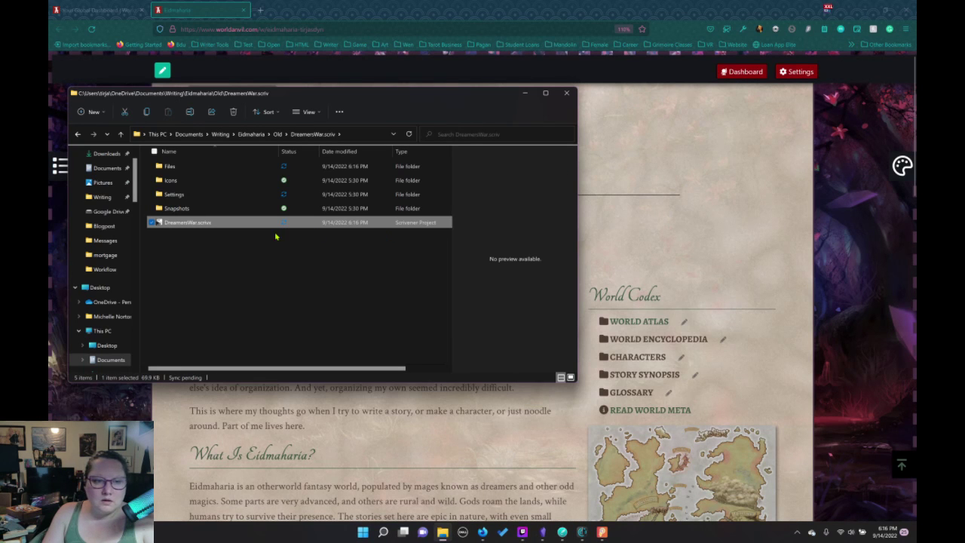
click(277, 134)
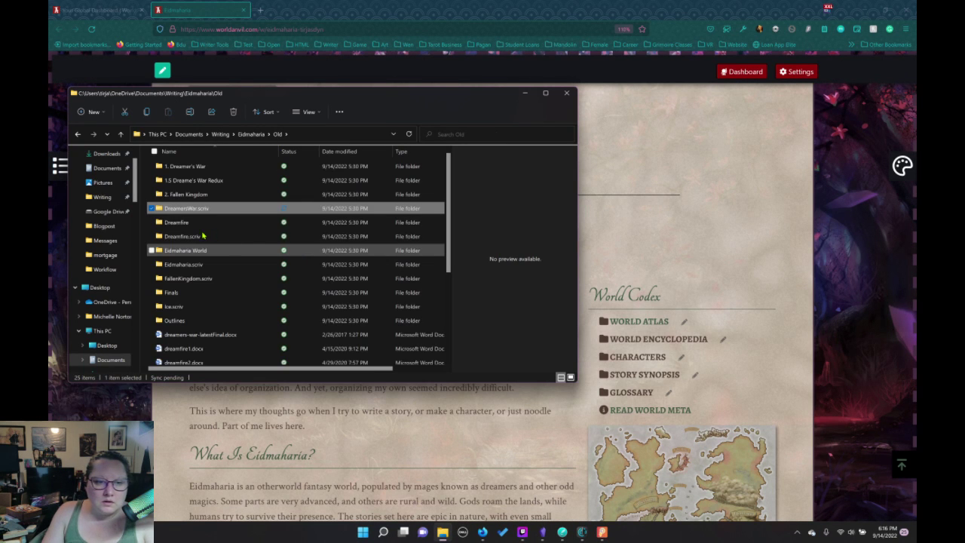
double_click(181, 222)
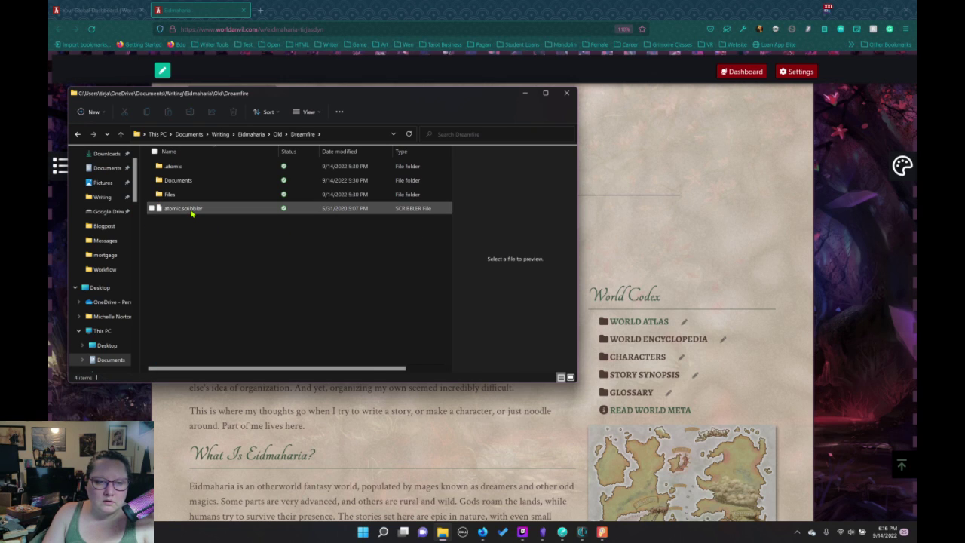
double_click(171, 194)
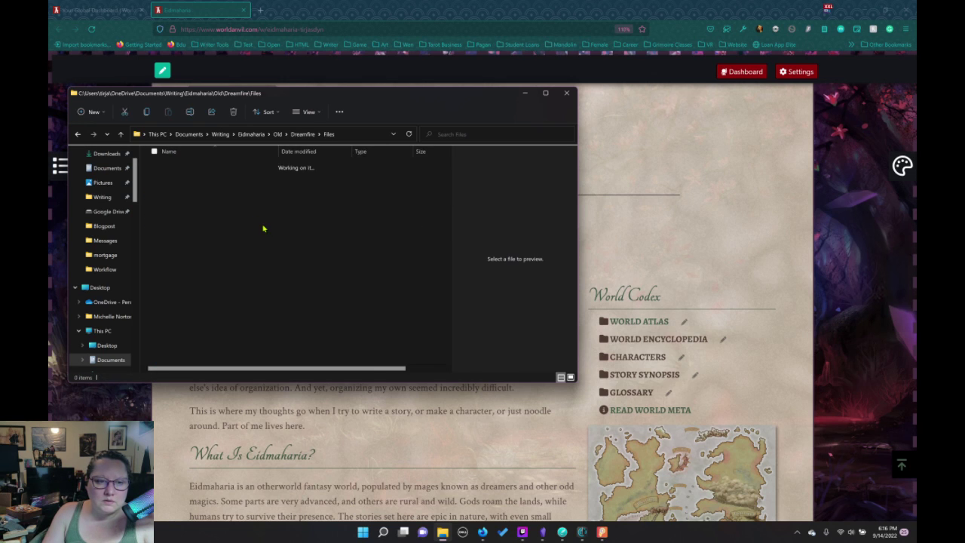
Preview 15.docx and neighbouring drafts in Dreamfire's Documents folder, and return to the Dreamfire folder
click(302, 134)
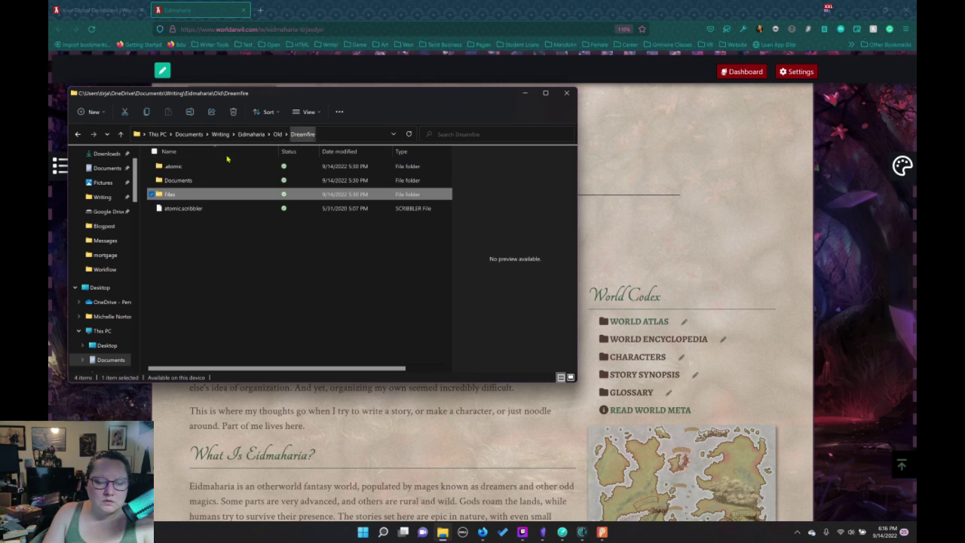
double_click(171, 181)
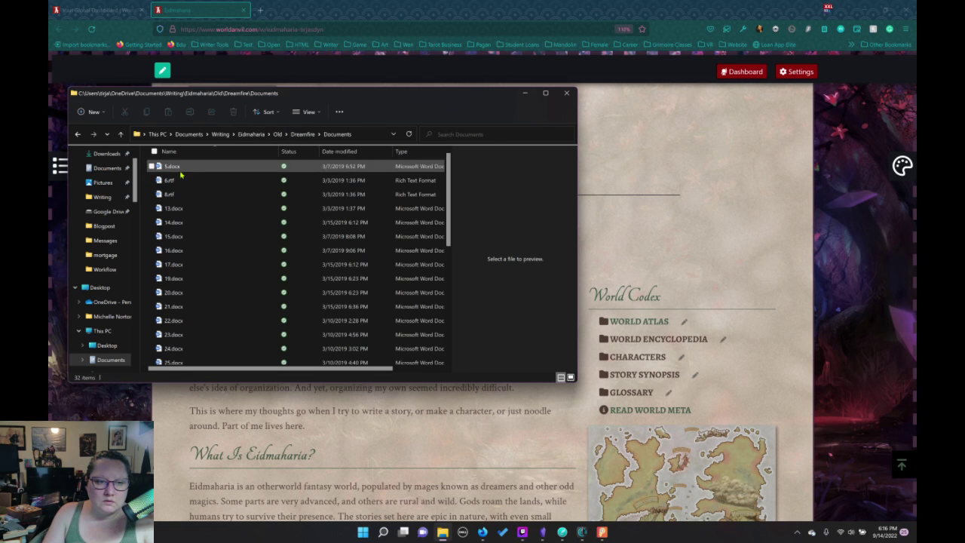
click(176, 181)
click(175, 236)
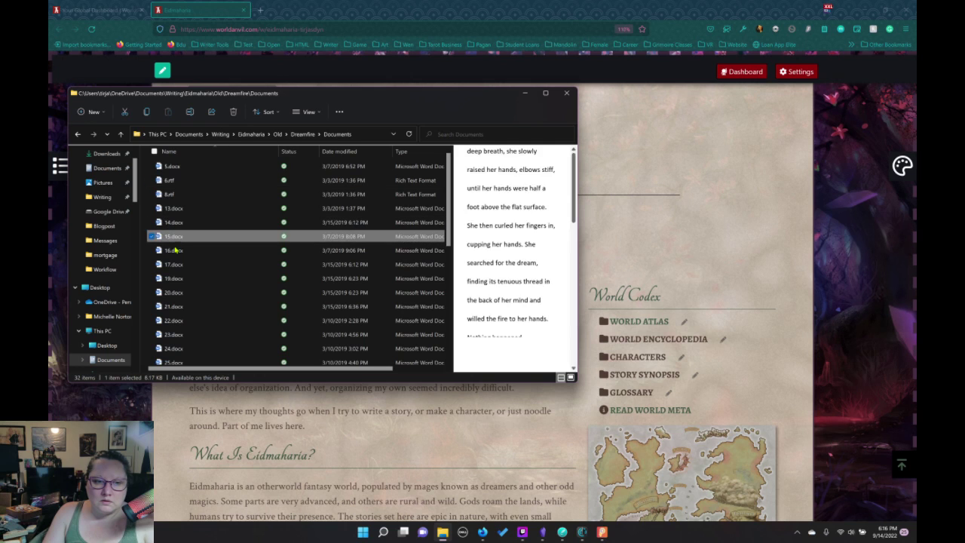
click(175, 251)
click(302, 134)
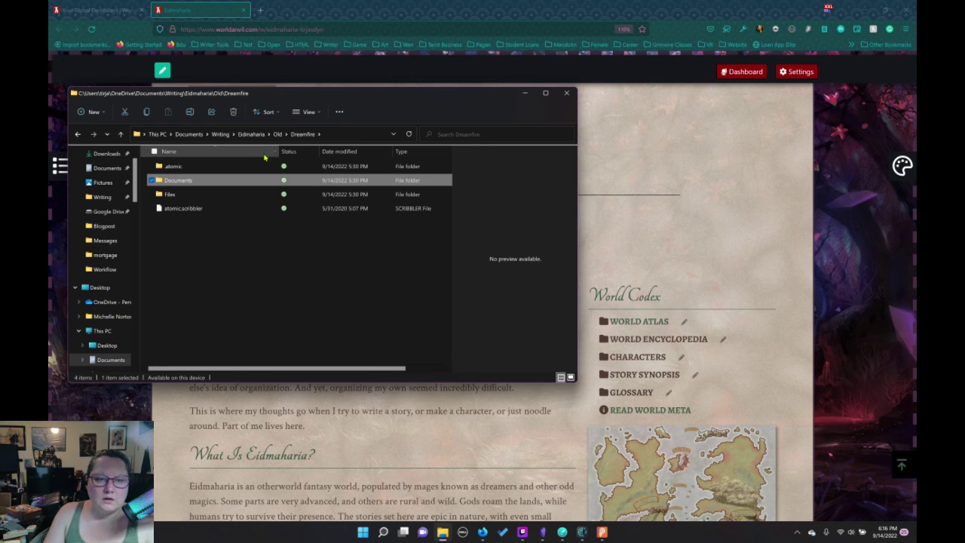
Go back to the Old folder and look inside the Dreamfire.scriv folder
click(278, 133)
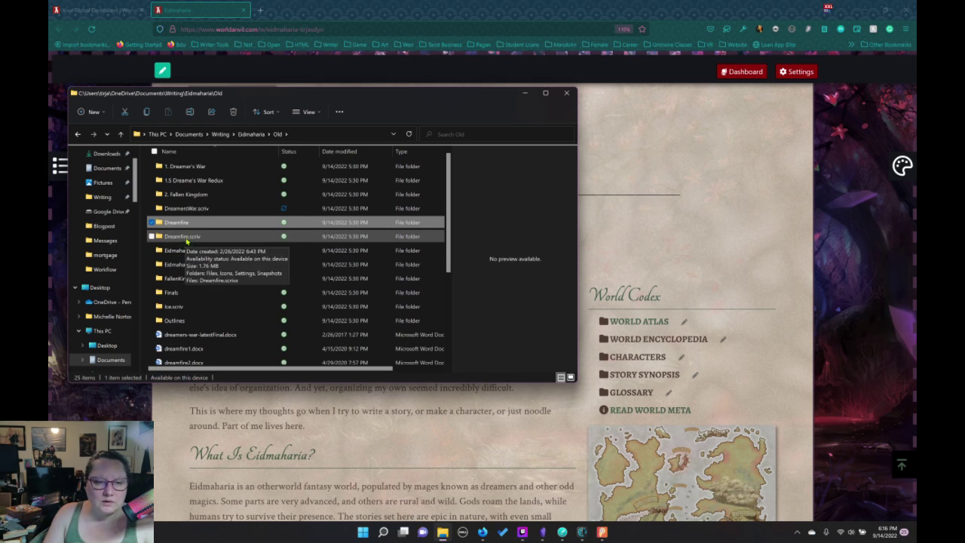
click(186, 240)
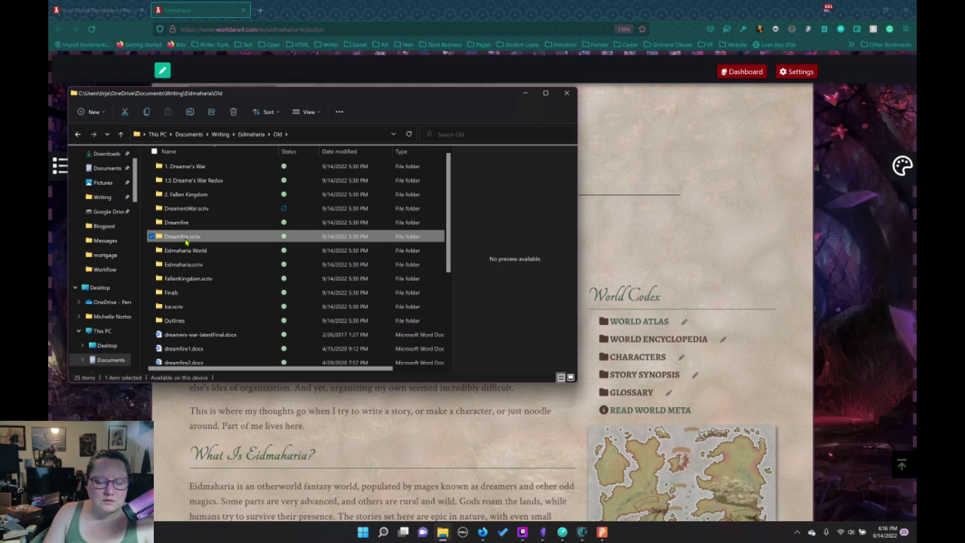
double_click(185, 239)
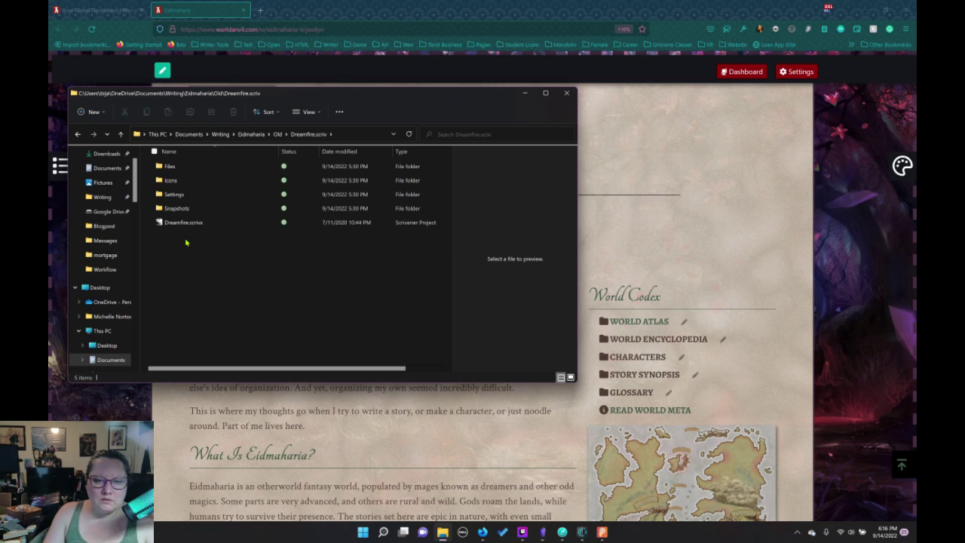
Return to the Old folder and open the Eidmaharia.scrivx project from the Eidmaharia.scriv folder in Scrivener
click(277, 134)
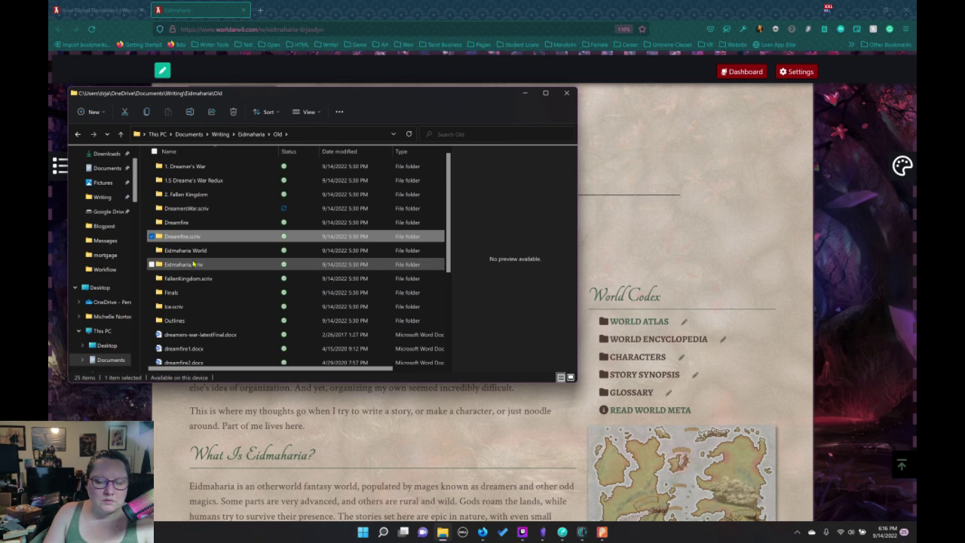
double_click(191, 269)
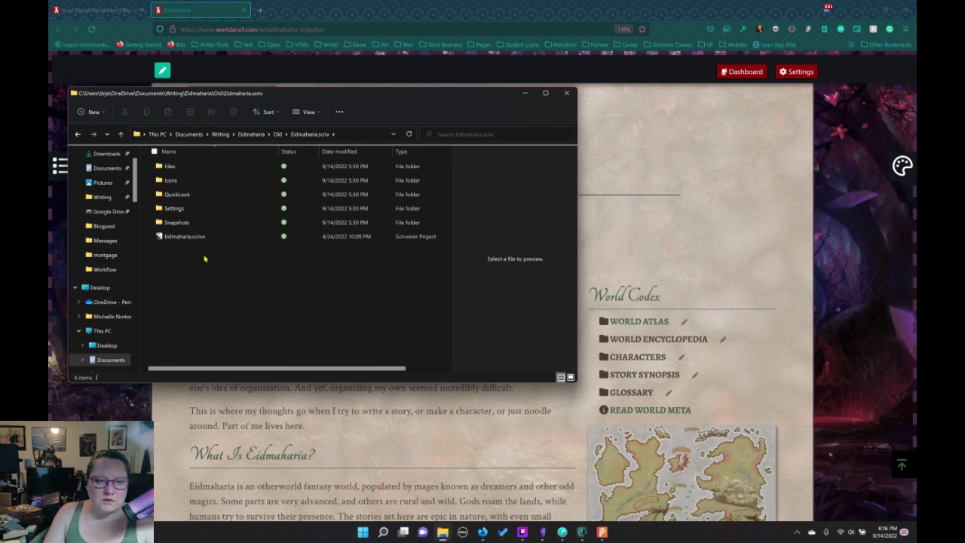
double_click(194, 240)
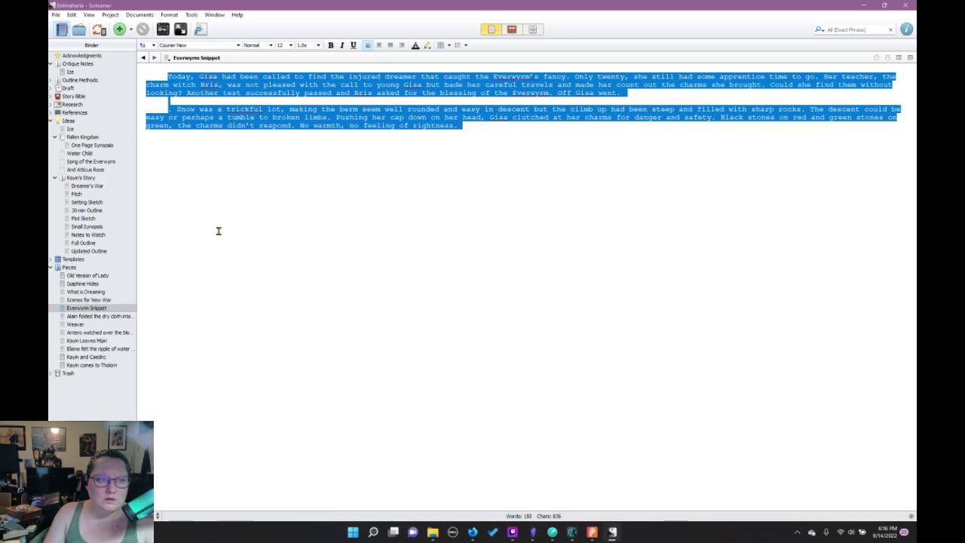
View the Ice critique notes and the Fallen Kingdom, Water Child and Song of the Everwyrm entries under Ideas
click(71, 72)
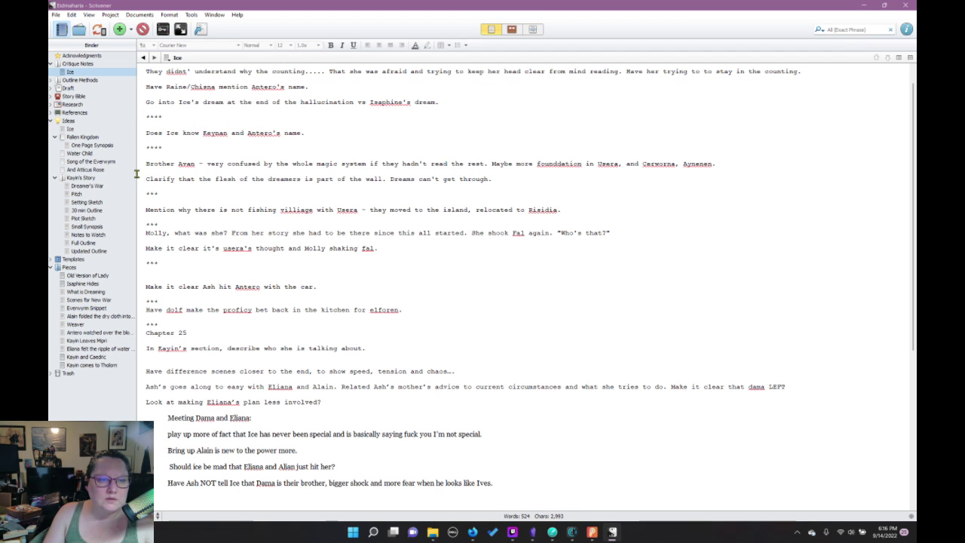
click(90, 136)
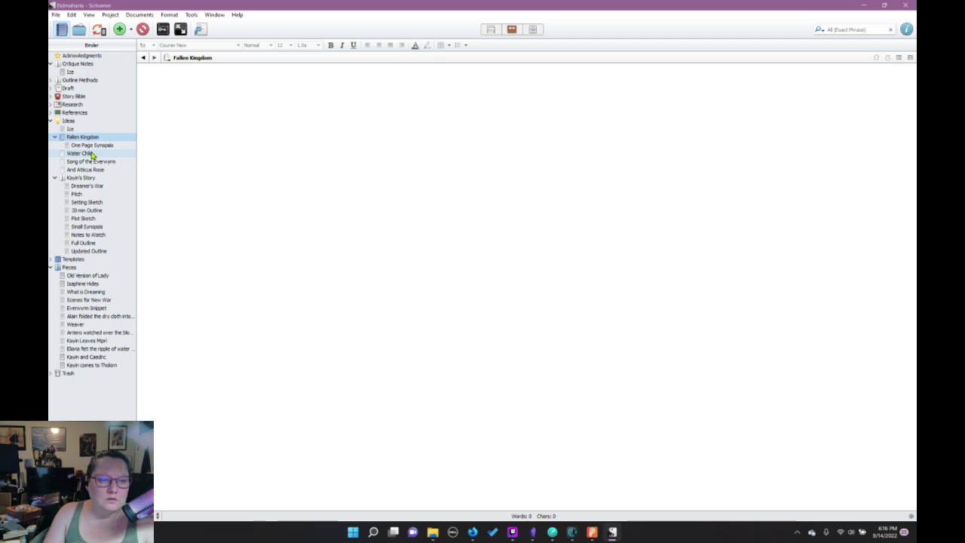
click(80, 153)
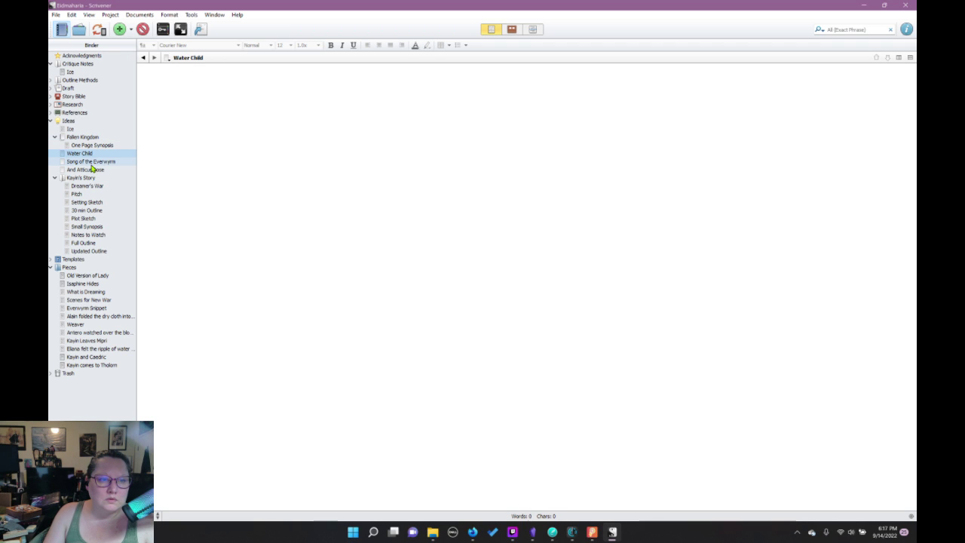
click(90, 161)
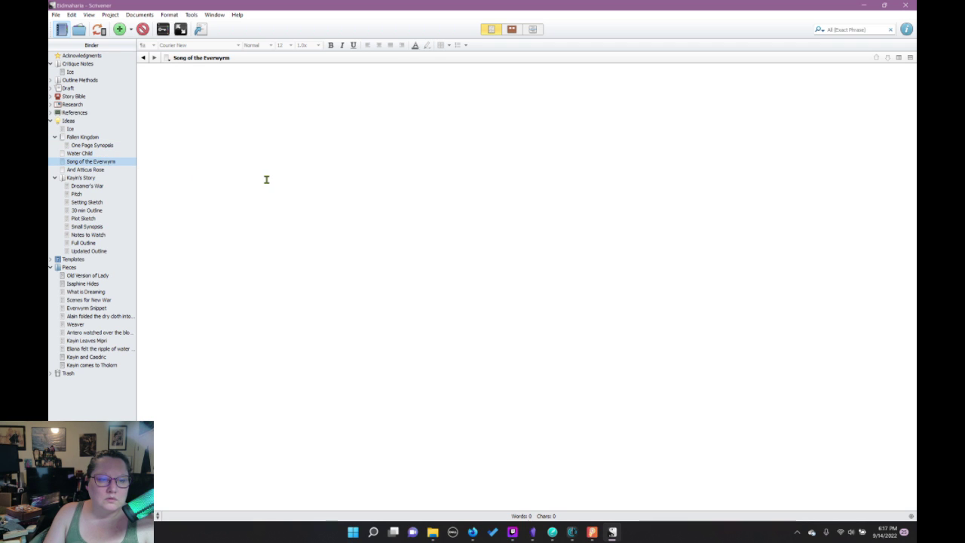
View Dreamer's War, 30 min Outline and Notes to Watch under Kayin's Story
click(95, 187)
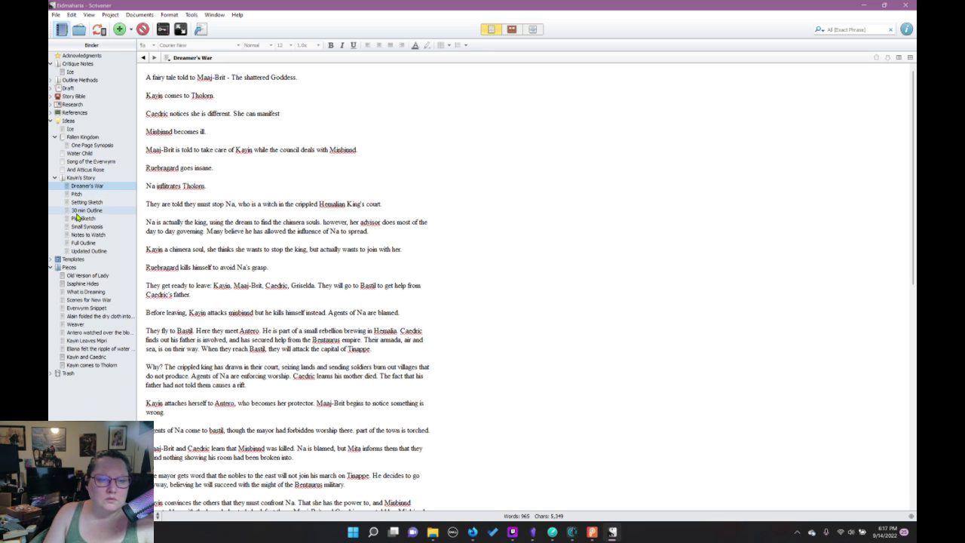
click(86, 211)
click(88, 234)
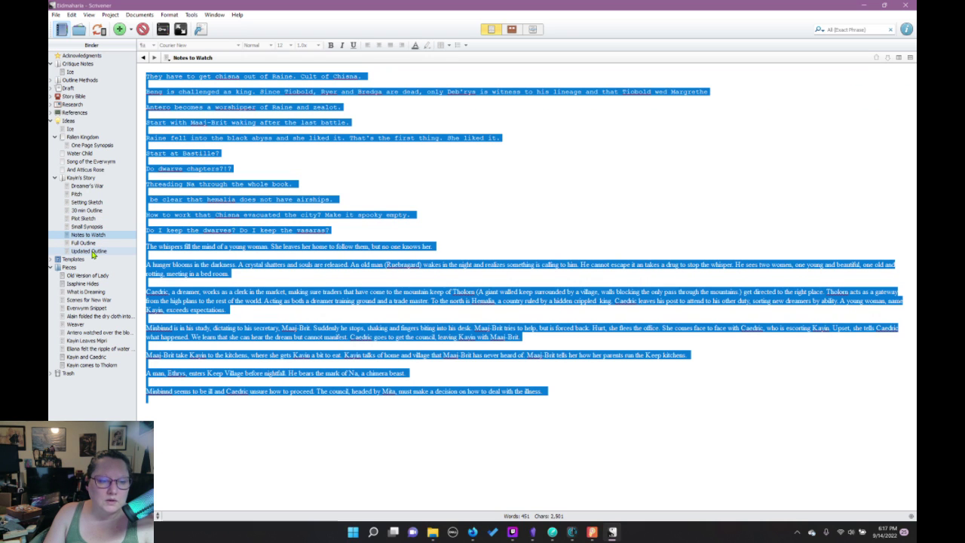
View Old Version of Lady, Isaphine Hides and Everwyrm Snippet under Pieces, and deselect the snippet's text
click(89, 276)
click(89, 284)
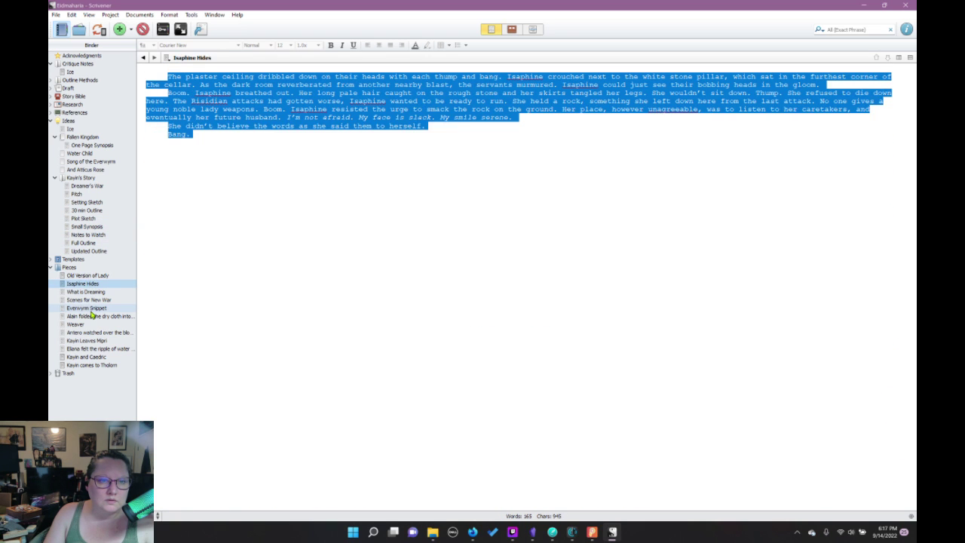
click(86, 308)
click(242, 257)
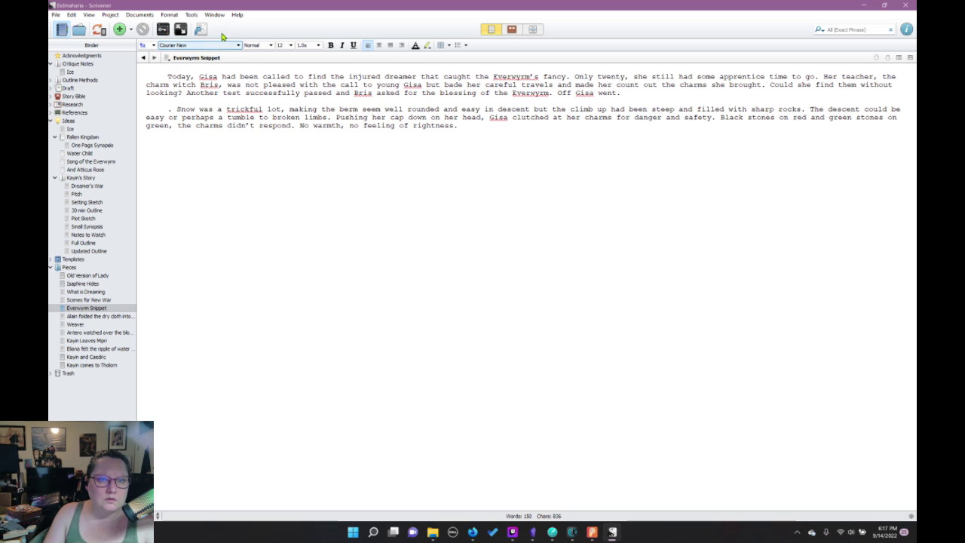
Check the file export options for Everwyrm Snippet and cancel the export
click(56, 16)
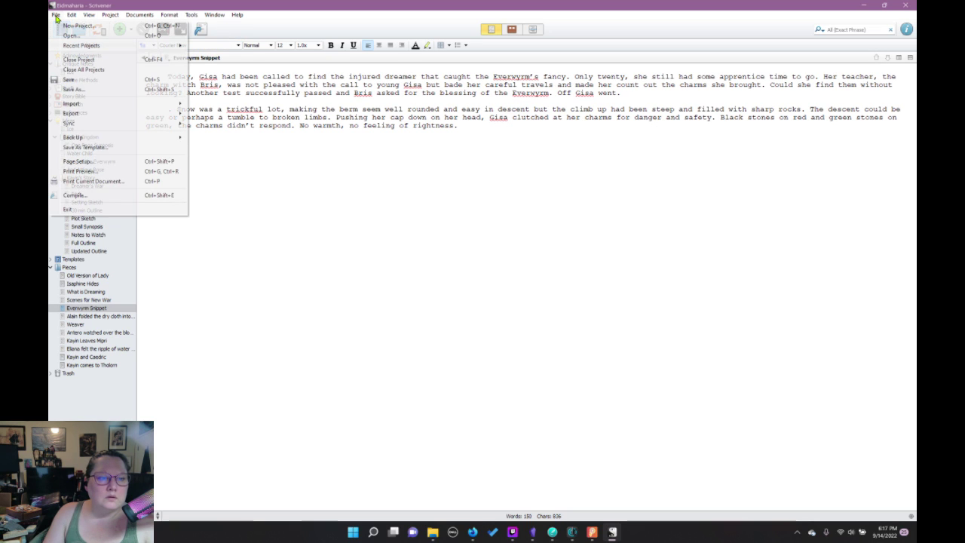
mouse_move(85, 114)
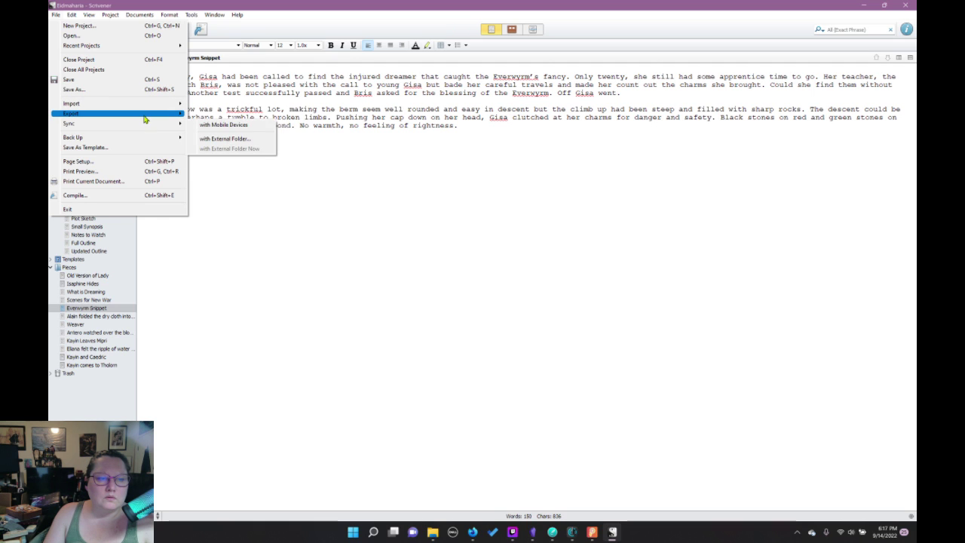
click(211, 119)
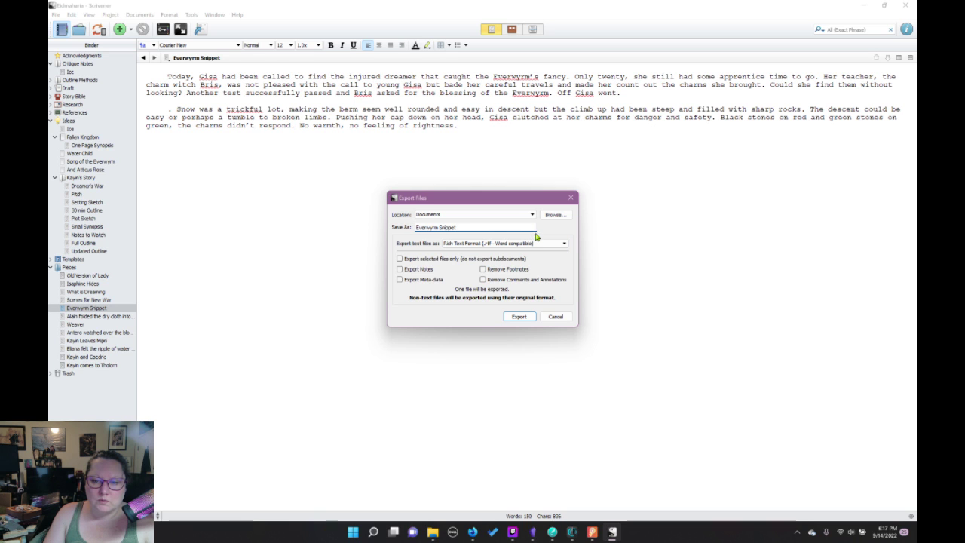
click(557, 316)
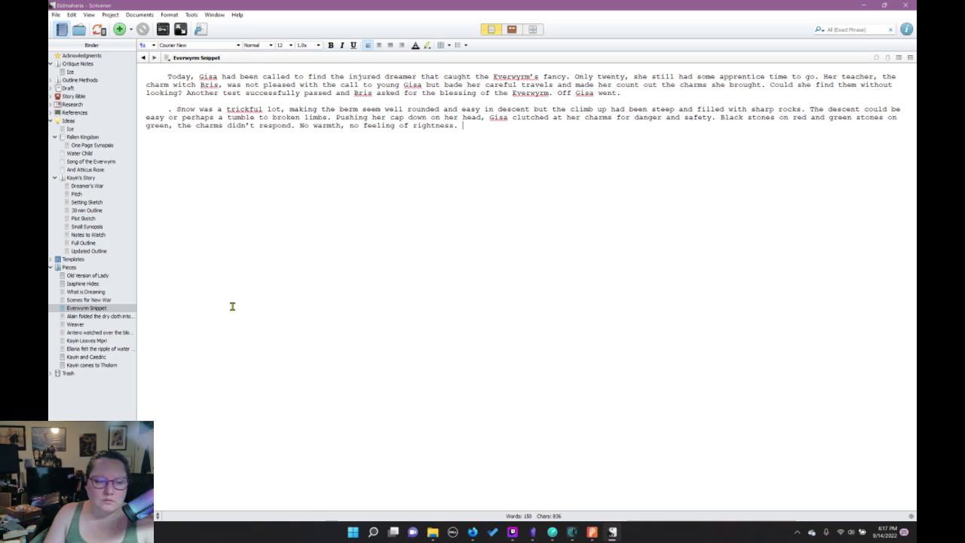
View more scenes under Pieces, from "Kayin comes to Tholom" up to the one where Antero watches over the bloodied field
click(91, 365)
click(94, 348)
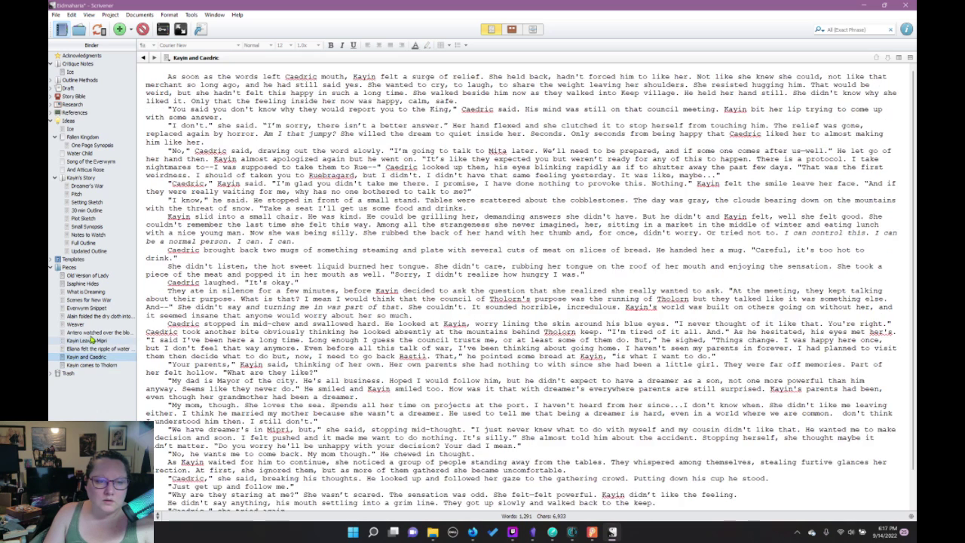
click(98, 333)
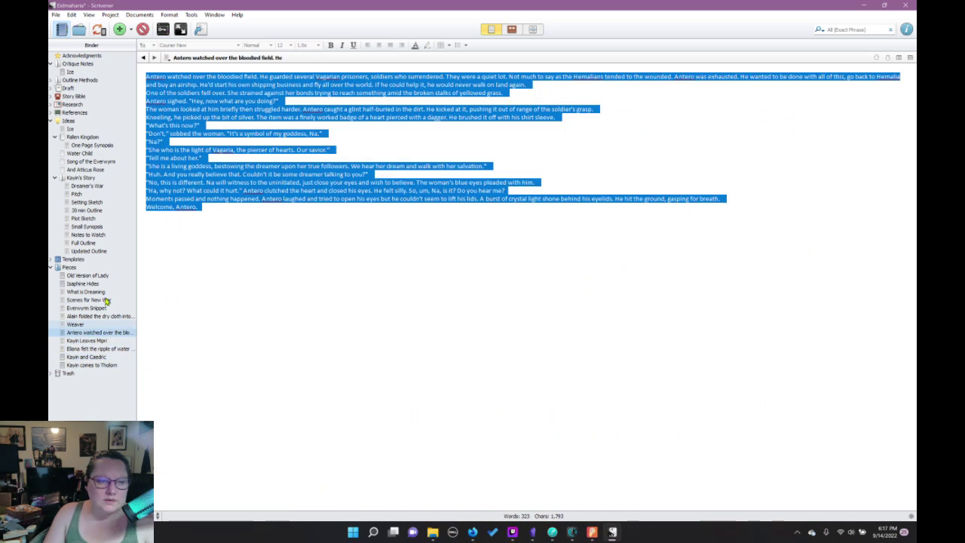
Look through Kayin's Story planning documents: Dreamer's War, Setting Sketch, 30 min Outline, Small Synopsis, Notes to Watch, Full Outline and Updated Outline
click(86, 187)
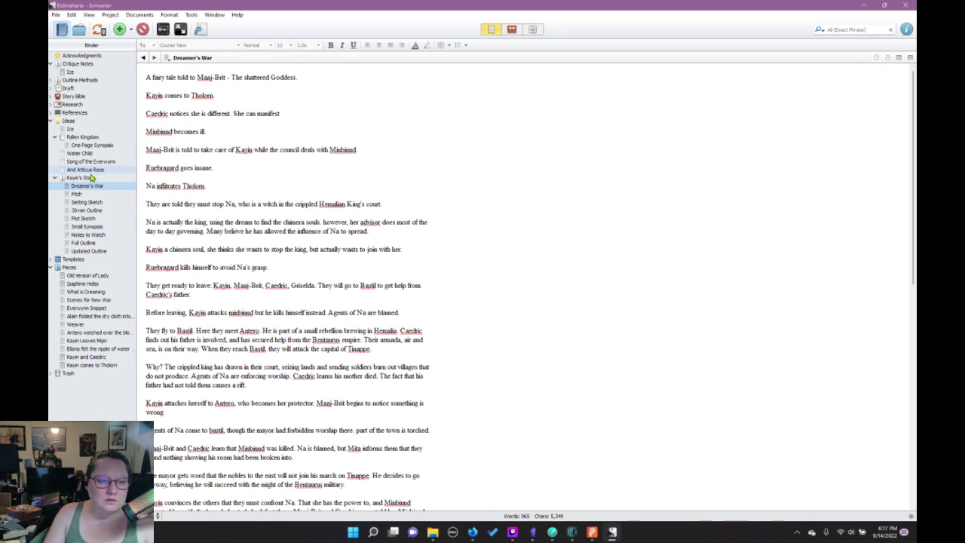
click(87, 202)
click(87, 210)
click(86, 227)
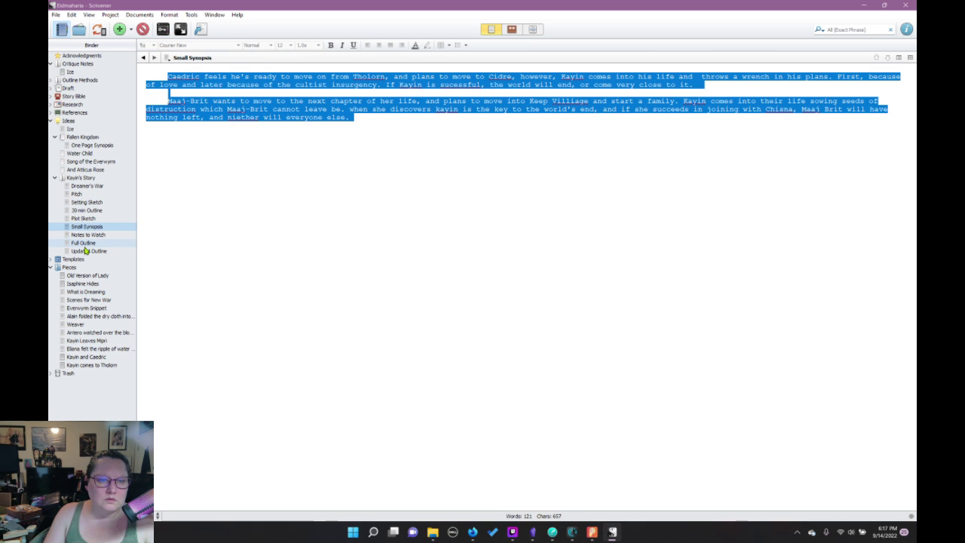
click(86, 235)
click(87, 243)
click(87, 250)
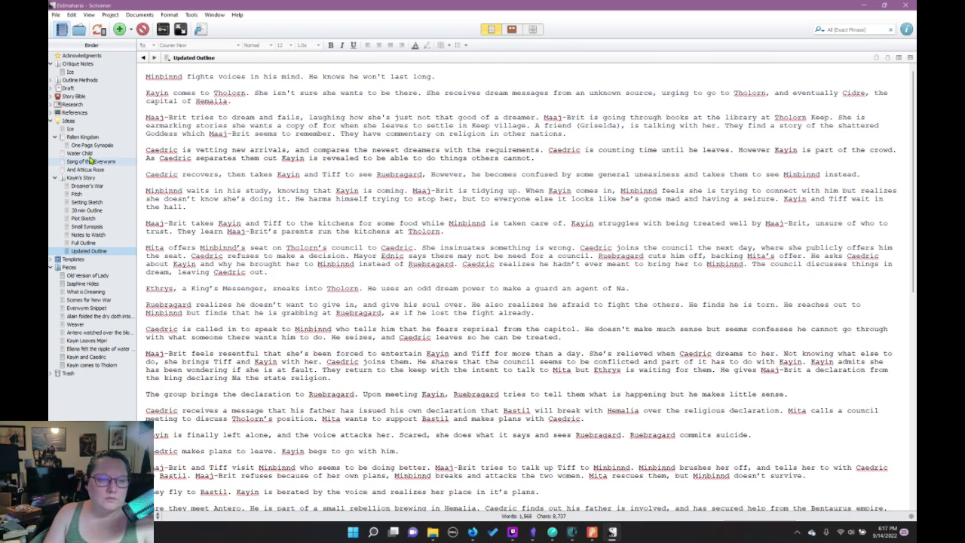
View Fallen Kingdom's One Page Synopsis, and expand Outline Methods with its Tasks list before collapsing it again
click(89, 145)
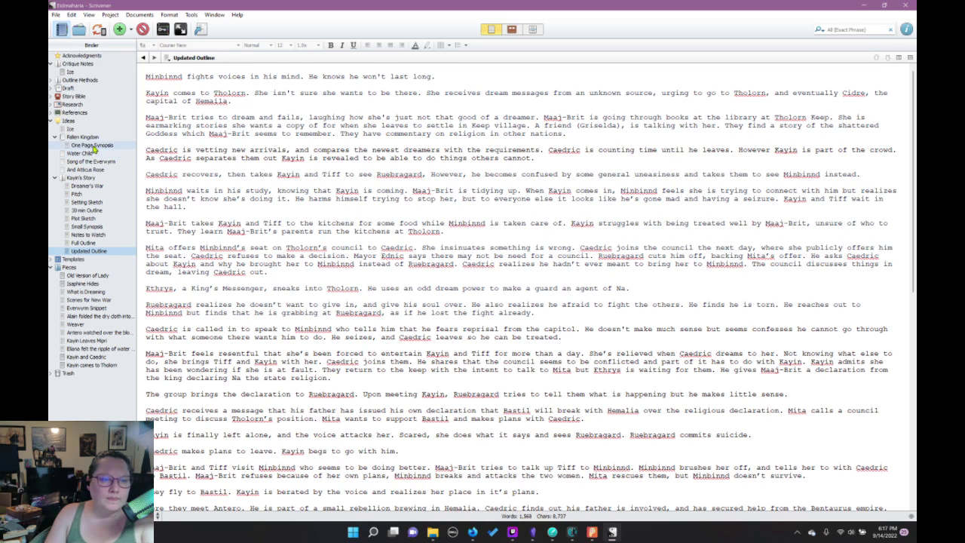
click(52, 80)
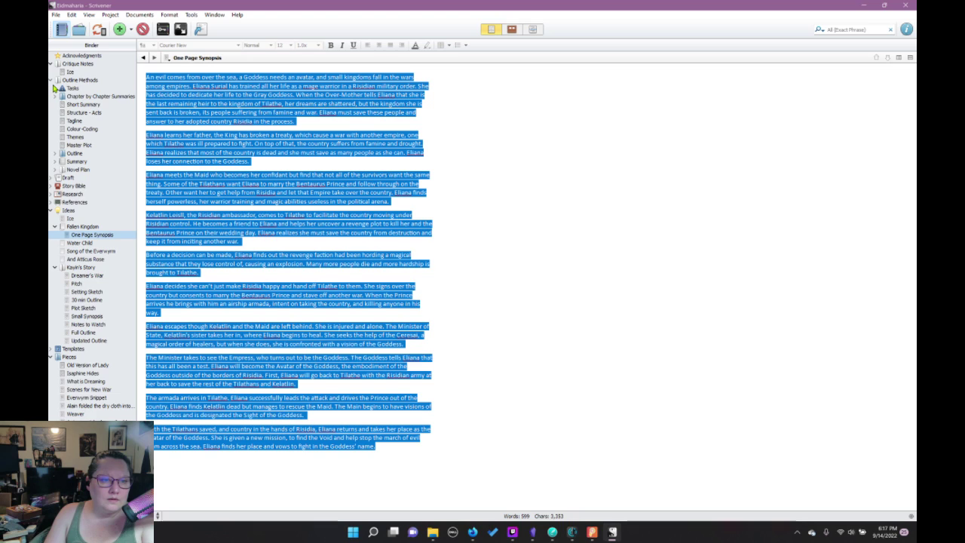
click(56, 88)
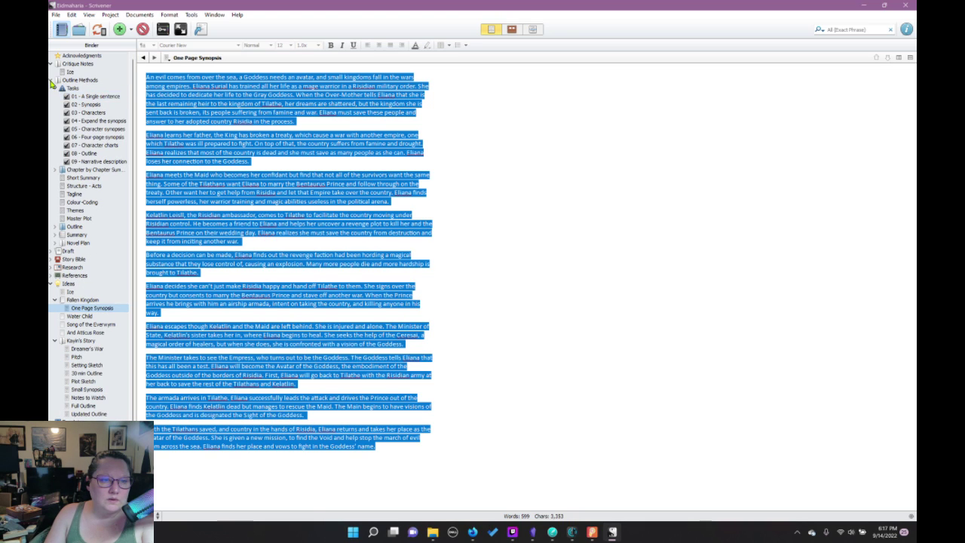
click(53, 80)
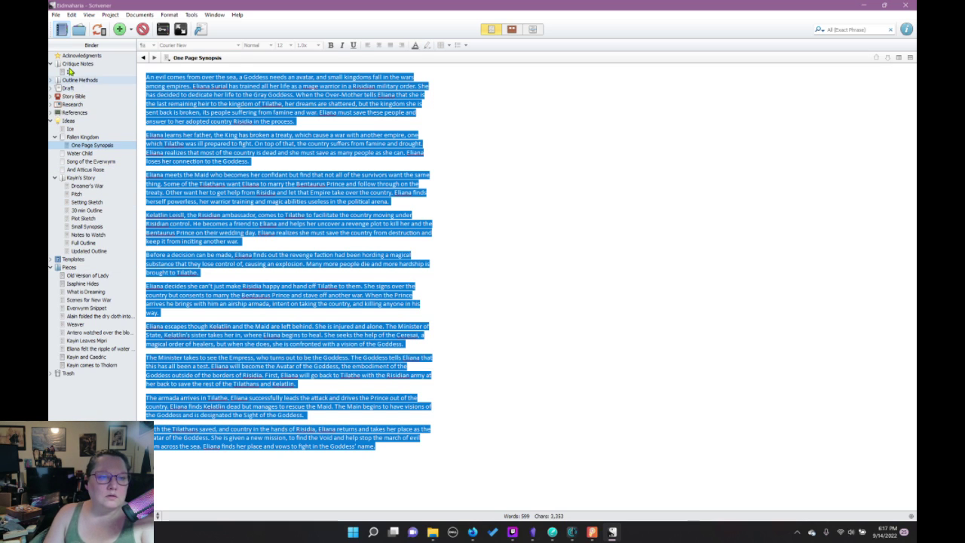
View the Ice document under Ideas, and return to Fallen Kingdom's One Page Synopsis
click(70, 129)
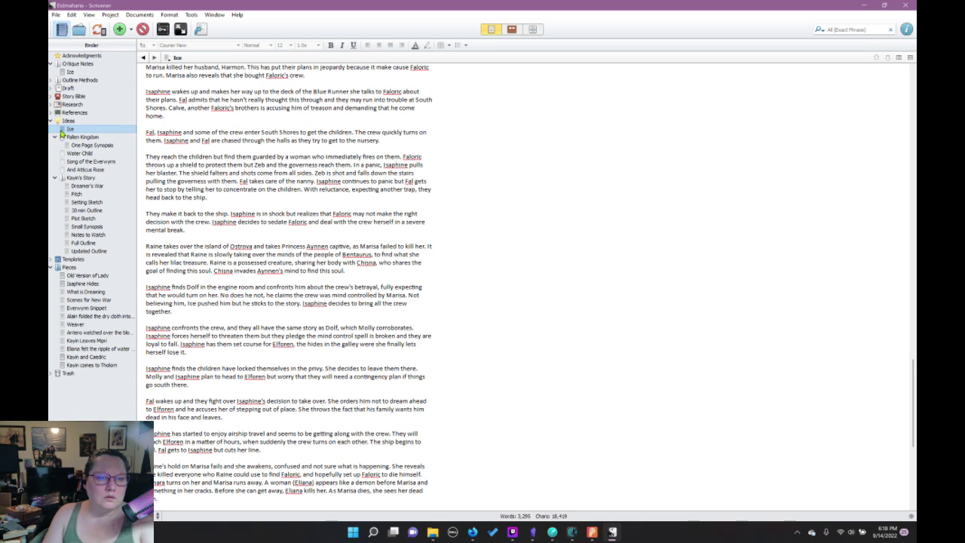
click(73, 138)
click(83, 145)
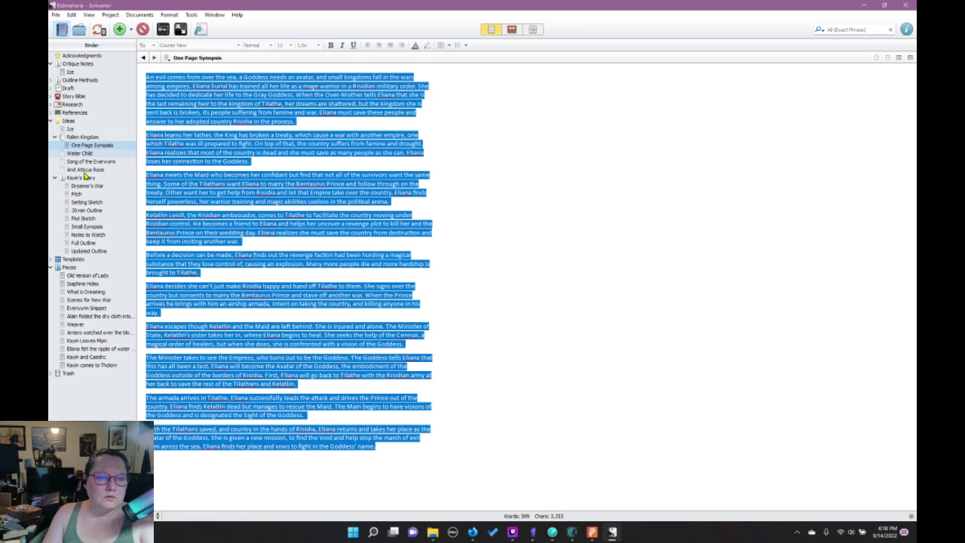
Expand the Templates folder, view its Chapter template and collapse the folder again
click(51, 260)
click(57, 268)
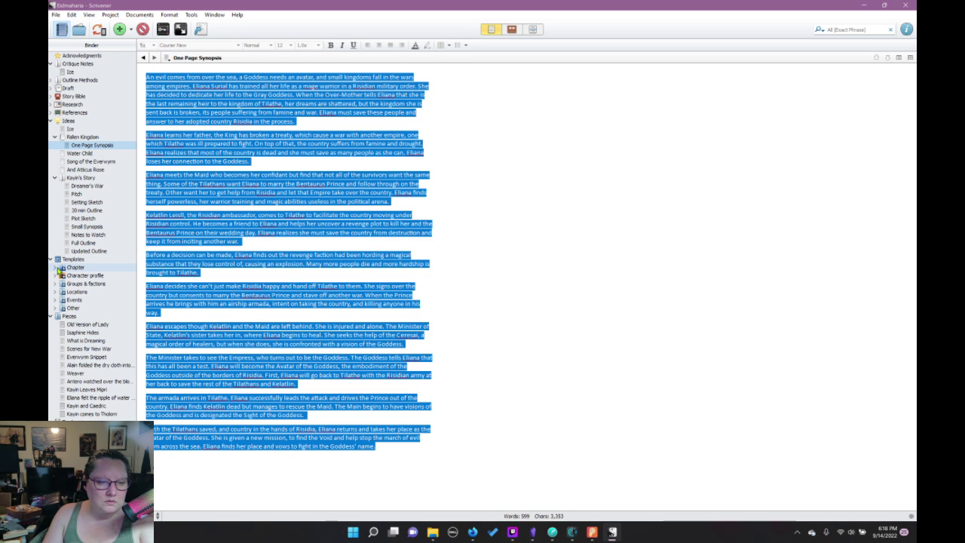
click(52, 259)
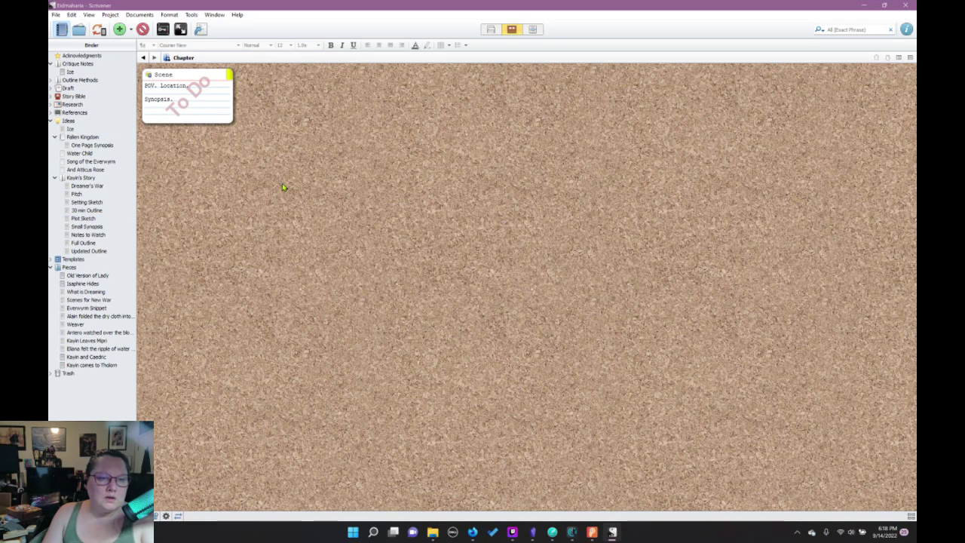
View And Atticus Rose, Song of the Everwyrm and Fallen Kingdom with its One Page Synopsis, and close the Eidmaharia project
click(85, 170)
click(89, 162)
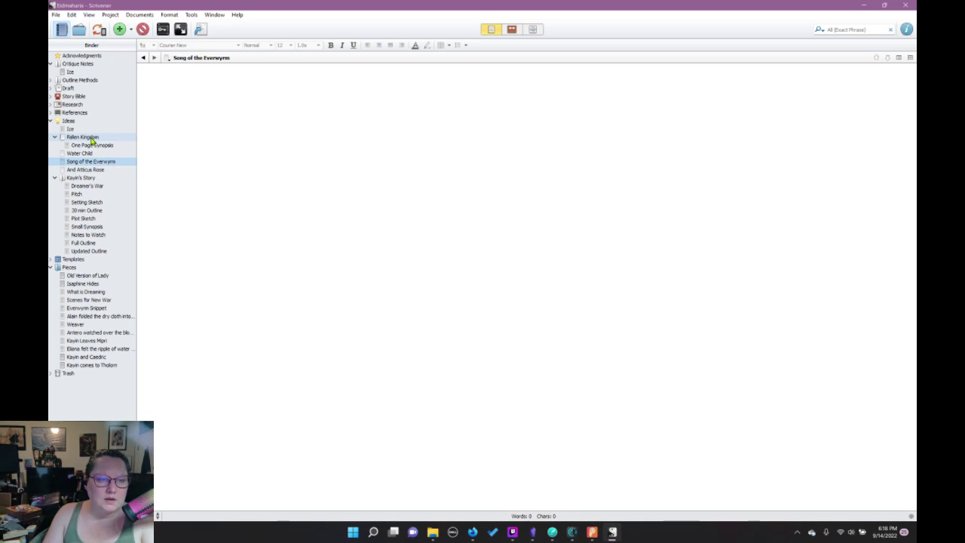
click(92, 137)
click(92, 146)
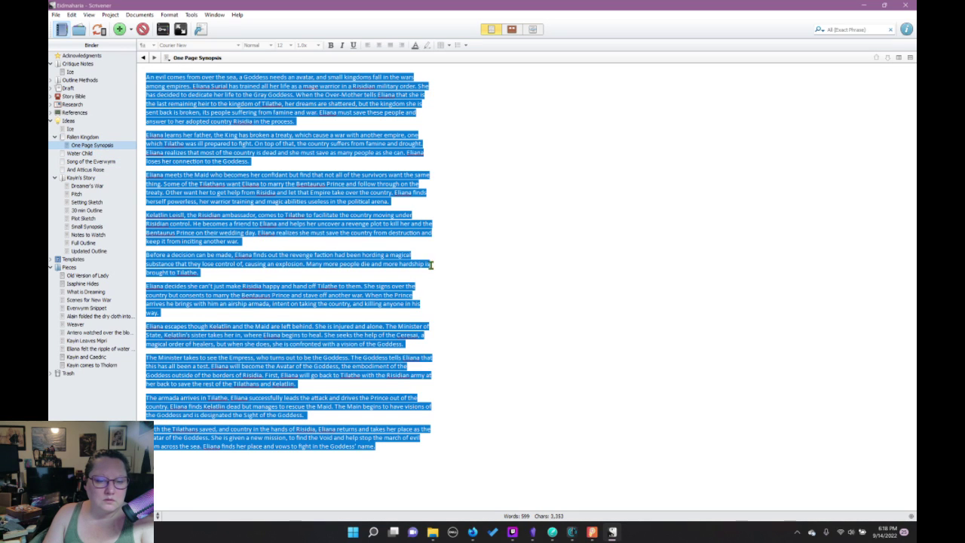
click(458, 256)
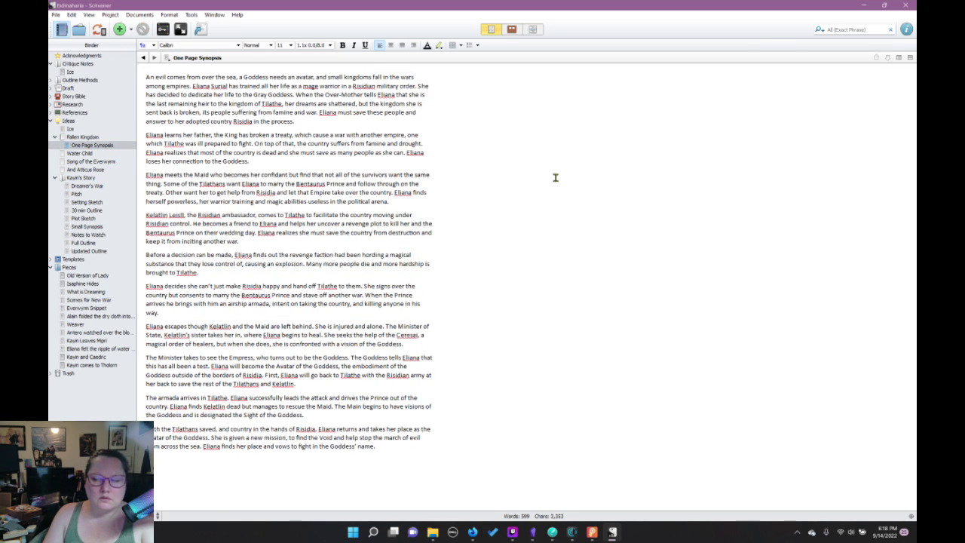
click(906, 5)
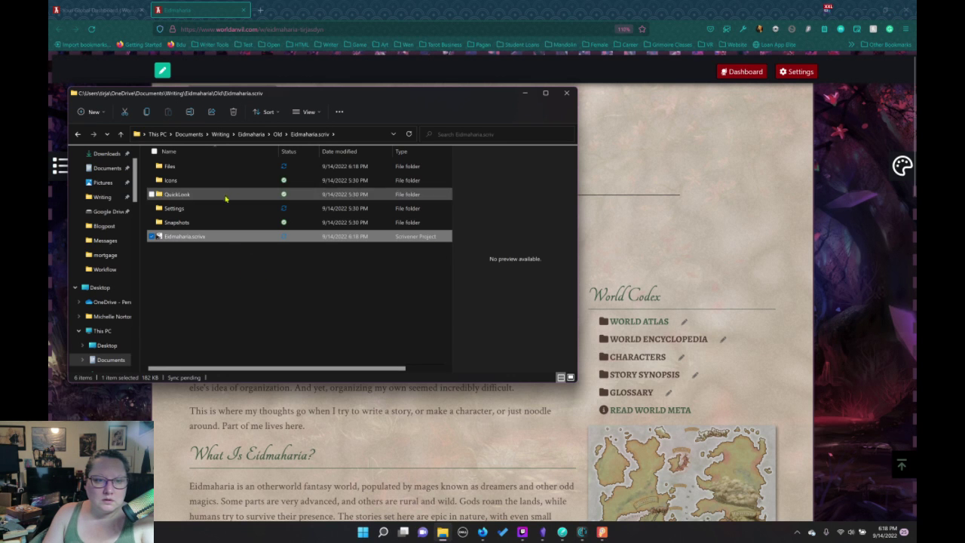
Switch to the Old folder in File Explorer, look inside its Finals subfolder and return to Old
click(277, 134)
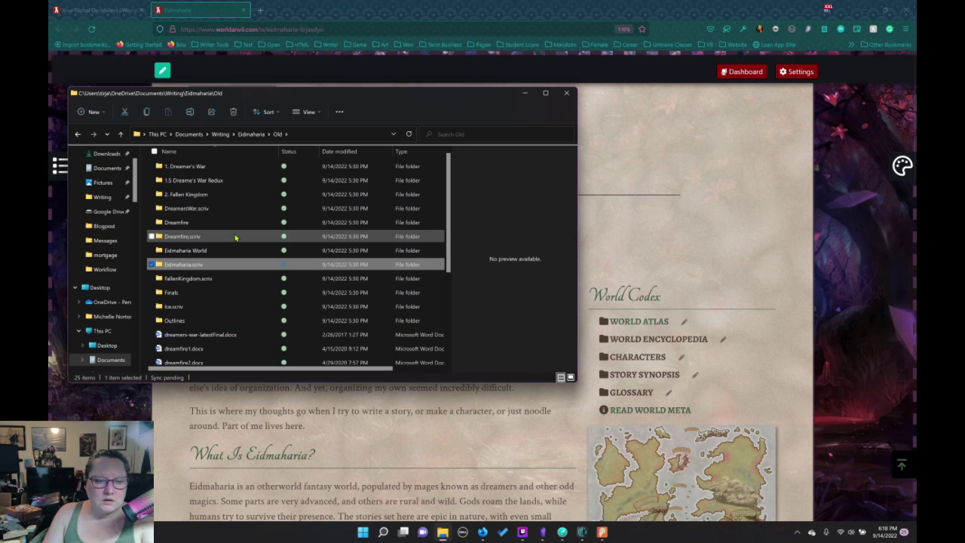
click(189, 279)
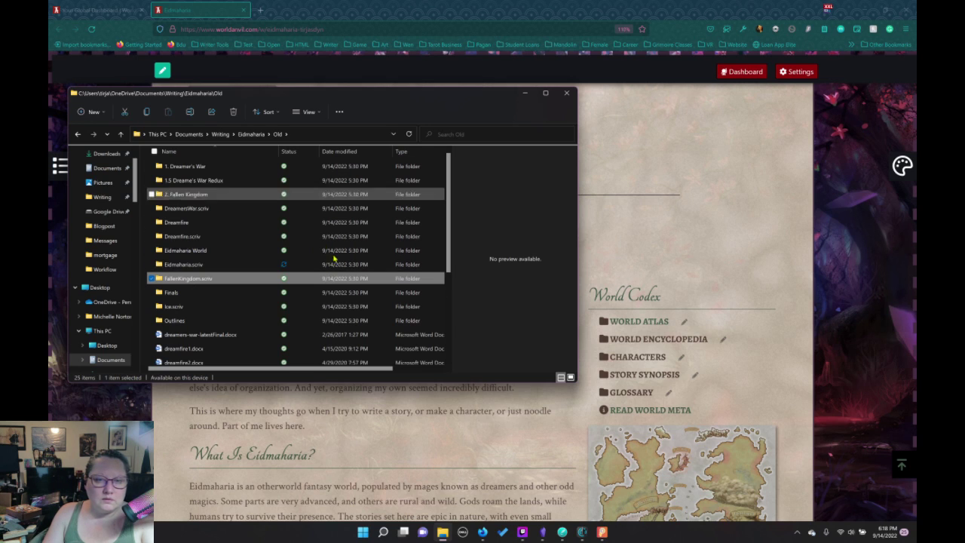
double_click(172, 294)
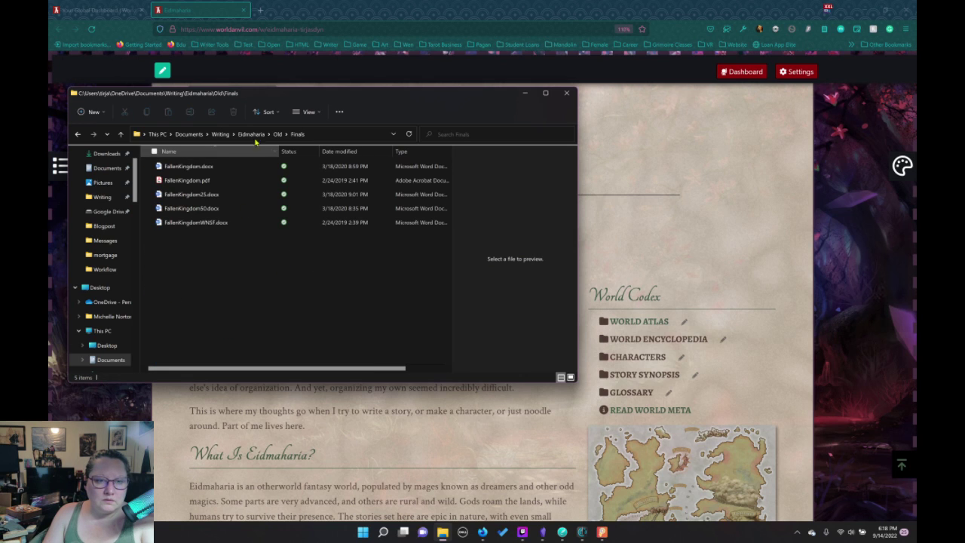
click(277, 133)
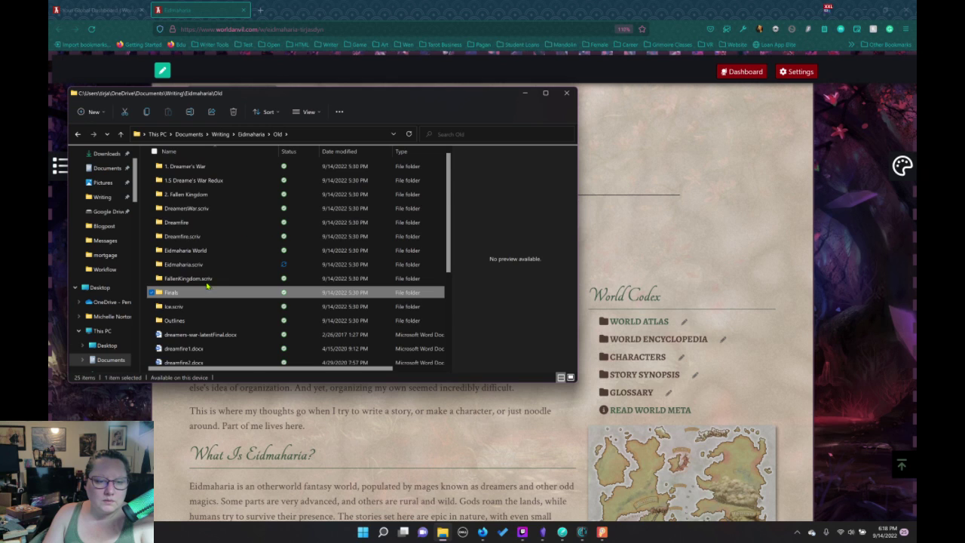
Look over the rest of the Old folder's list, from Ice.scriv and Outlines through the dreamfire drafts to full.docx
scroll(207, 285, down, 2)
click(177, 232)
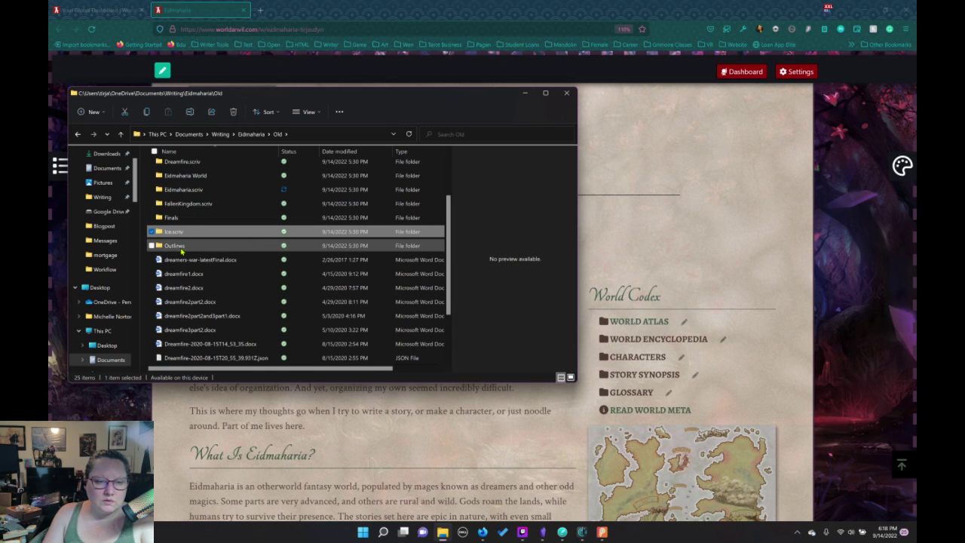
scroll(245, 265, down, 2)
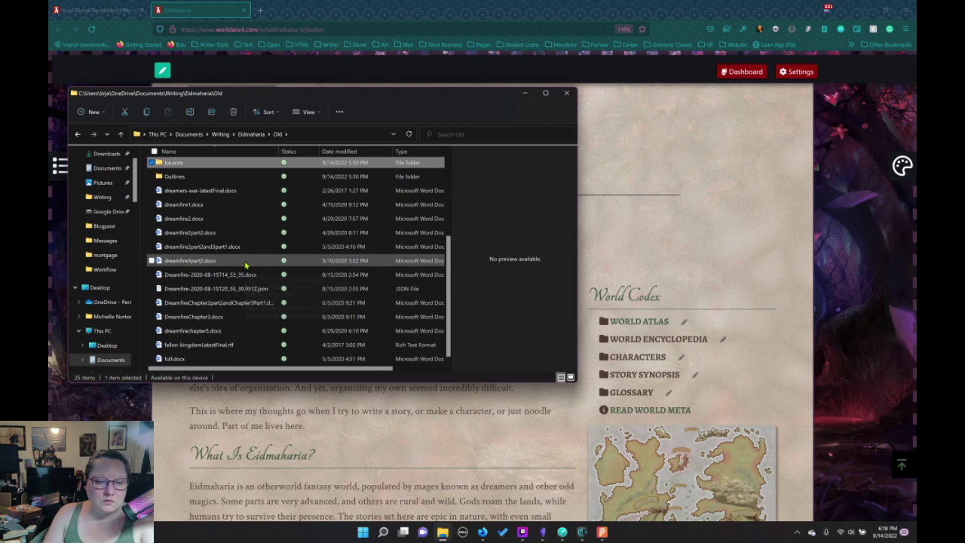
scroll(211, 298, up, 4)
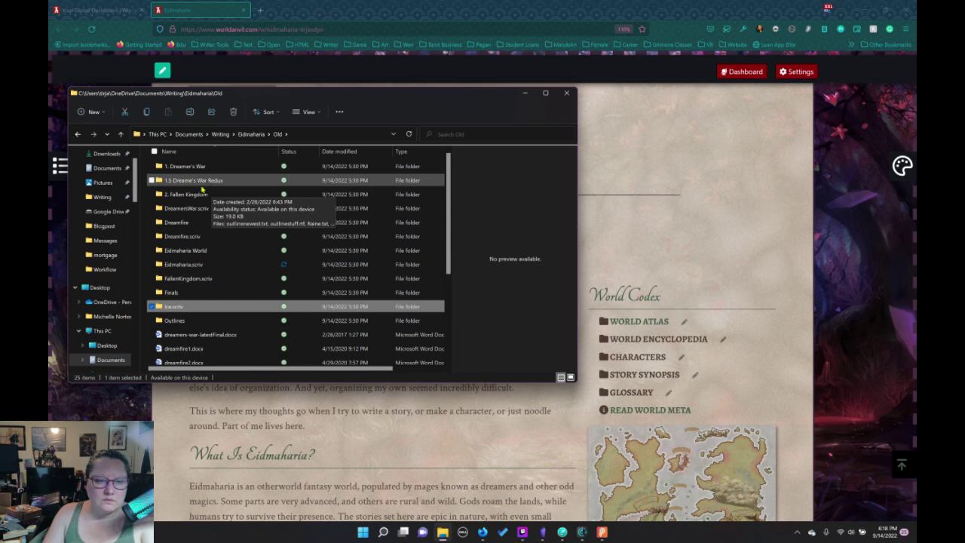
Look through the Old subfolder of 2. Fallen Kingdom, including ywriter project and NewFallen, and return to the main Old folder
double_click(191, 196)
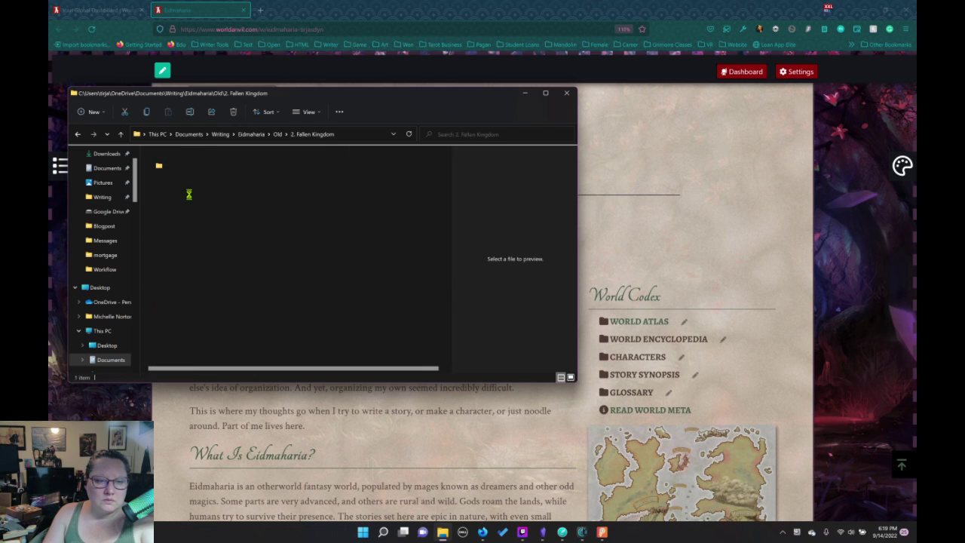
double_click(166, 166)
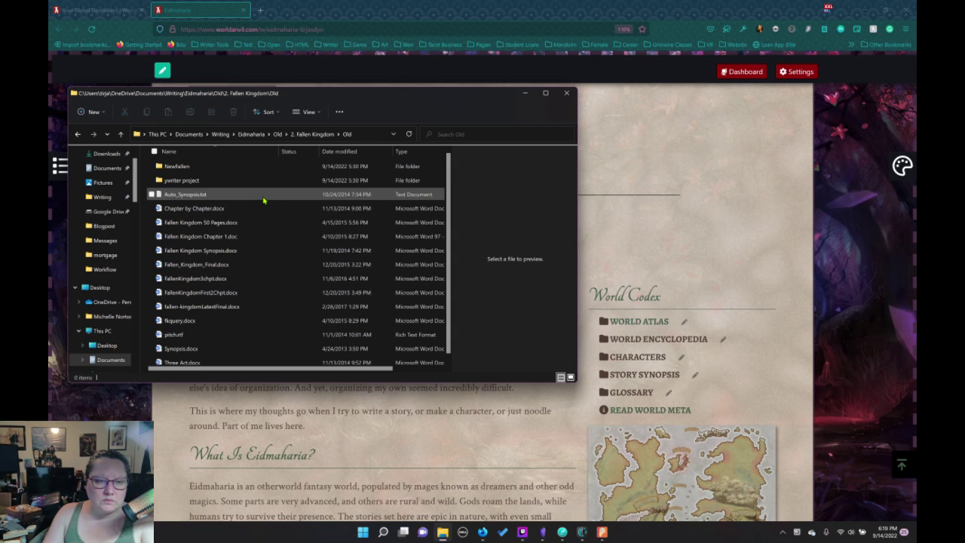
double_click(183, 177)
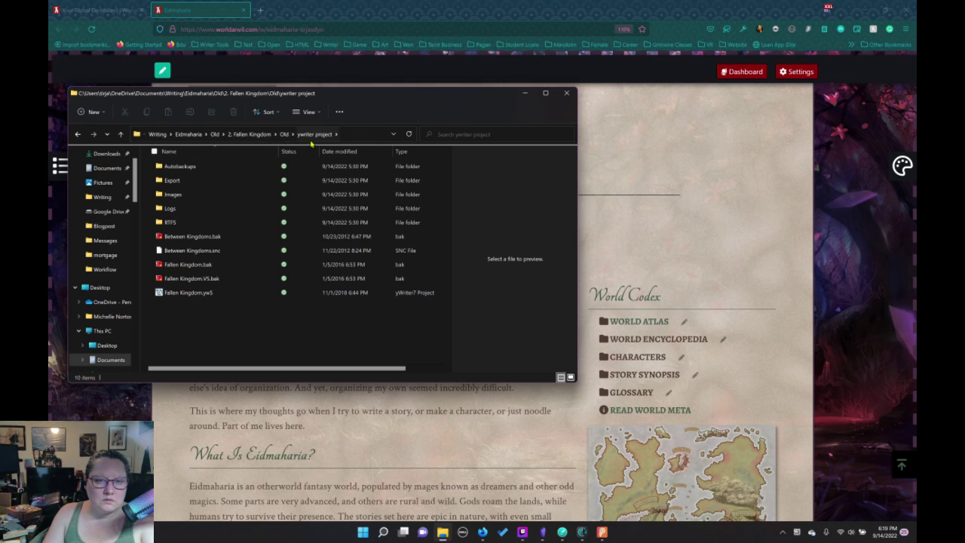
click(284, 134)
double_click(176, 168)
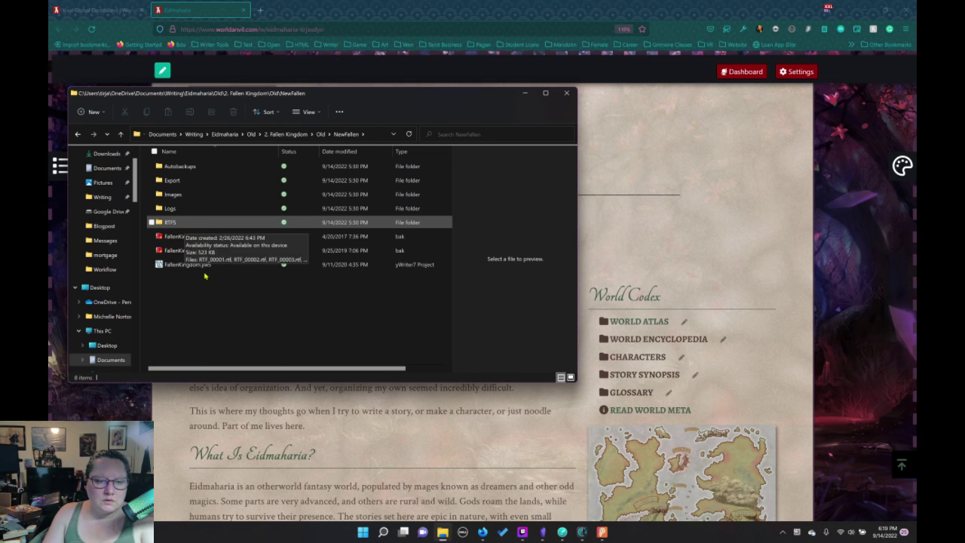
click(321, 134)
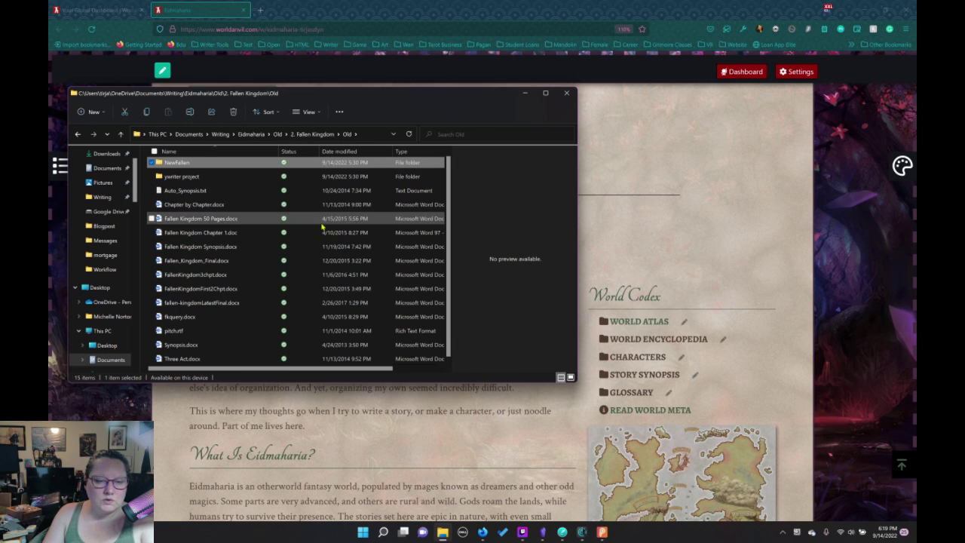
click(278, 134)
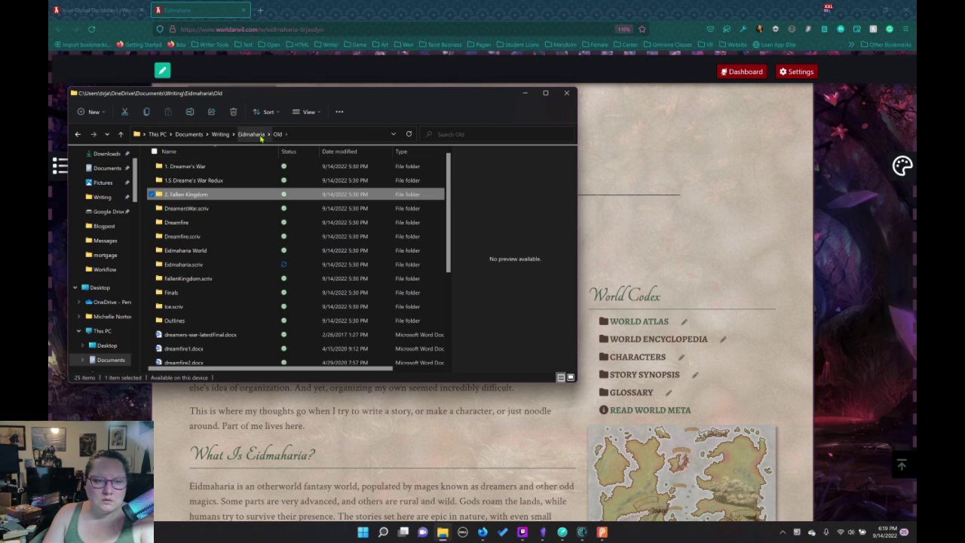
Inspect the DreamersWar.scriv and Dreamfire folders, including Dreamfire's numbered files in Documents, and return to the Old folder
double_click(195, 210)
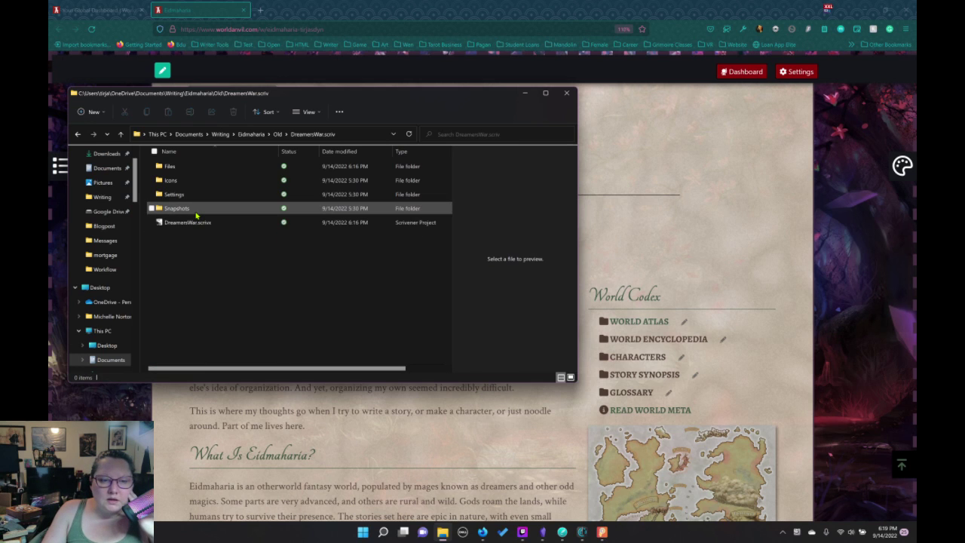
click(277, 134)
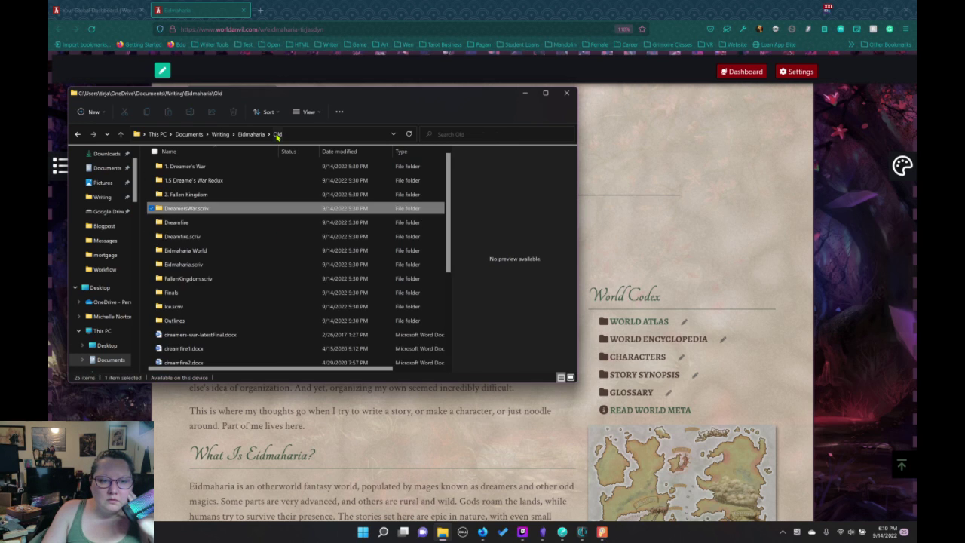
double_click(270, 222)
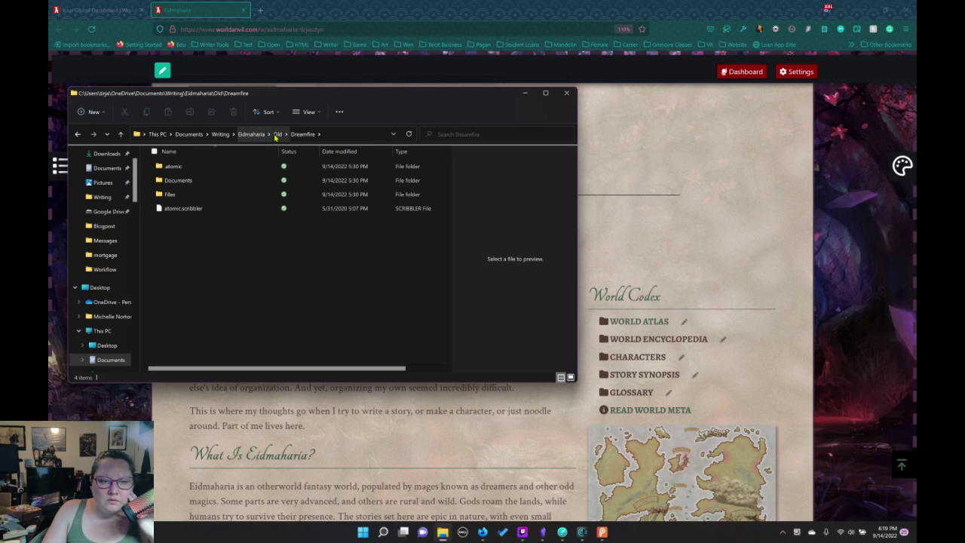
double_click(178, 180)
scroll(197, 274, down, 5)
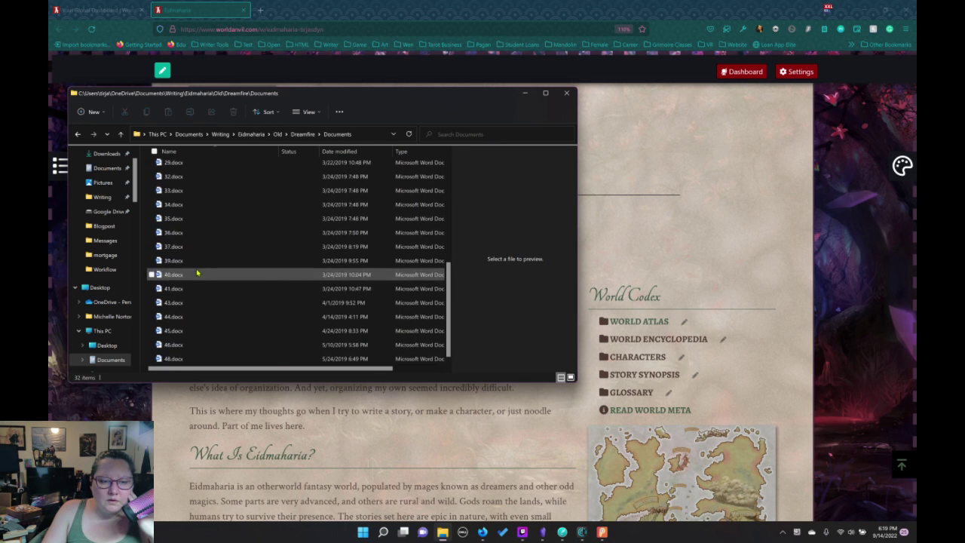
scroll(211, 260, up, 5)
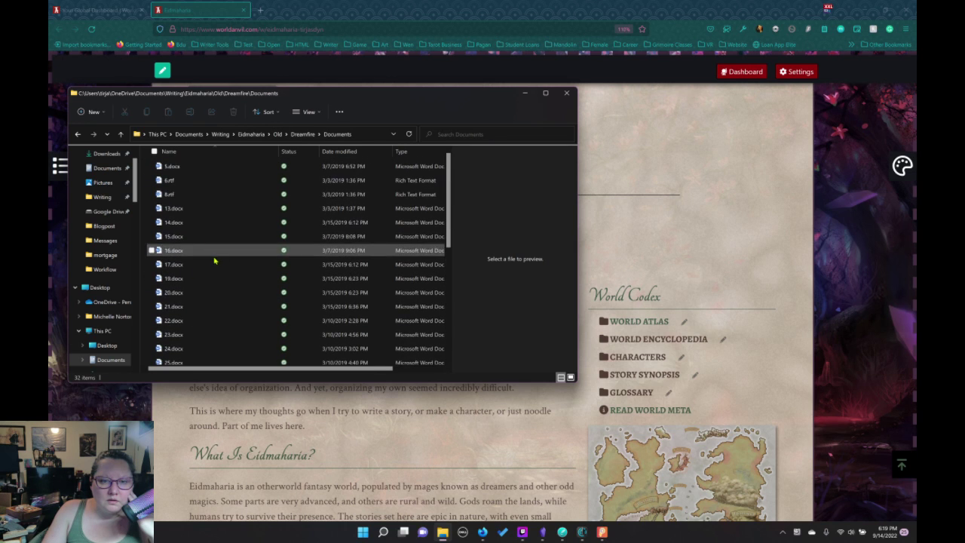
click(303, 136)
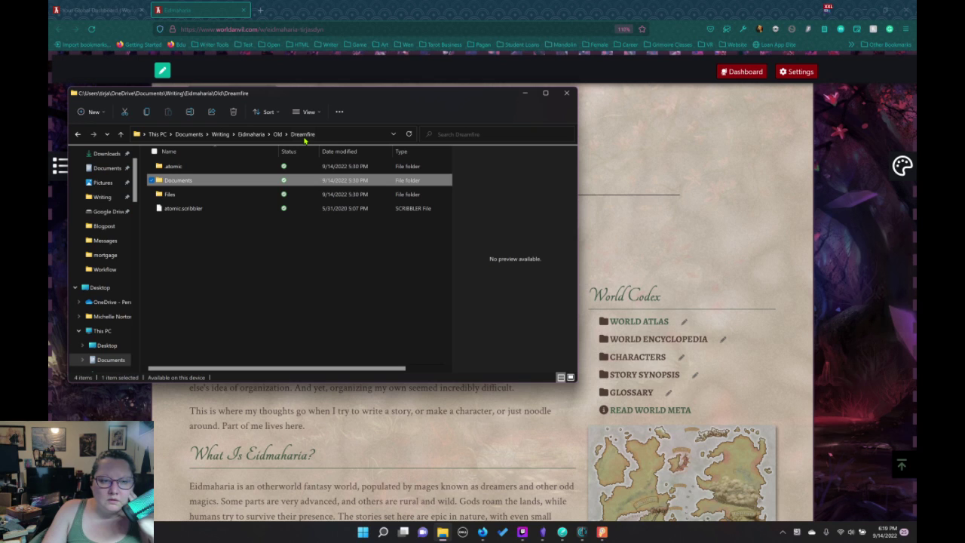
click(278, 134)
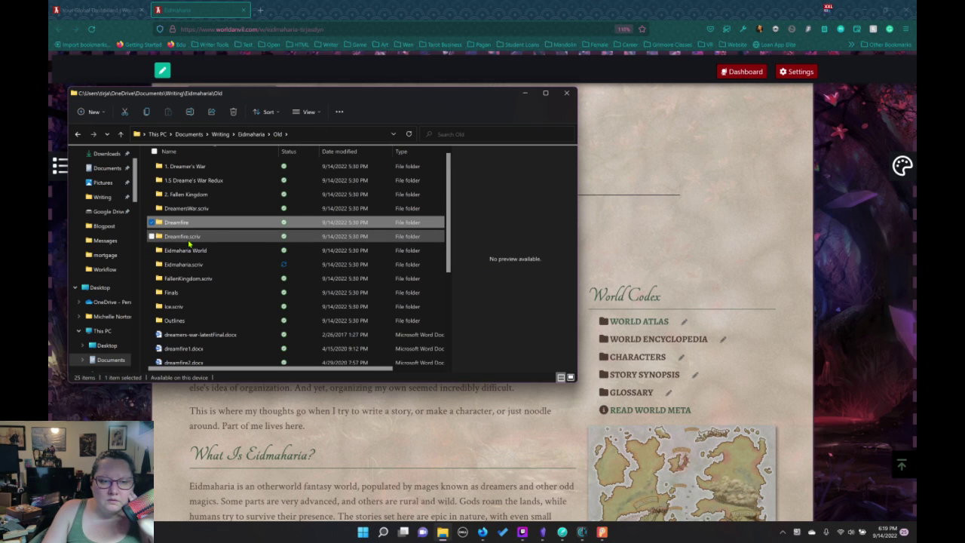
Open the DreamersWar project in Scrivener and look over its chapter list and the scene "Marisa took in a sharp breath"
double_click(192, 208)
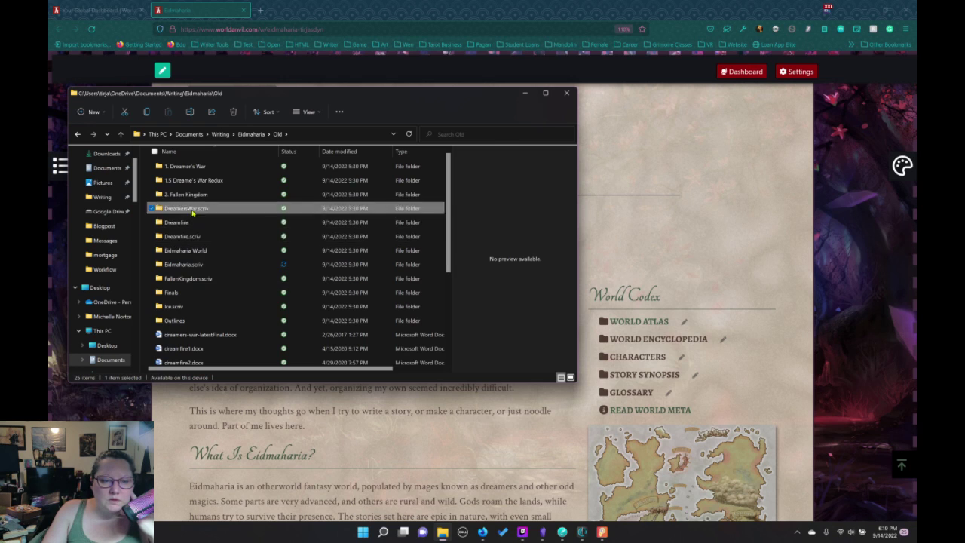
click(192, 224)
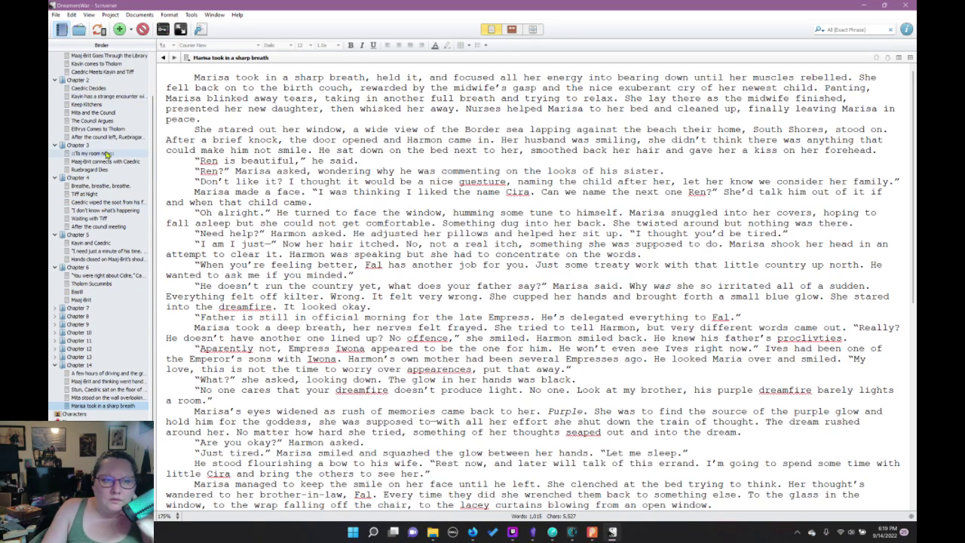
scroll(106, 154, up, 2)
mouse_move(103, 142)
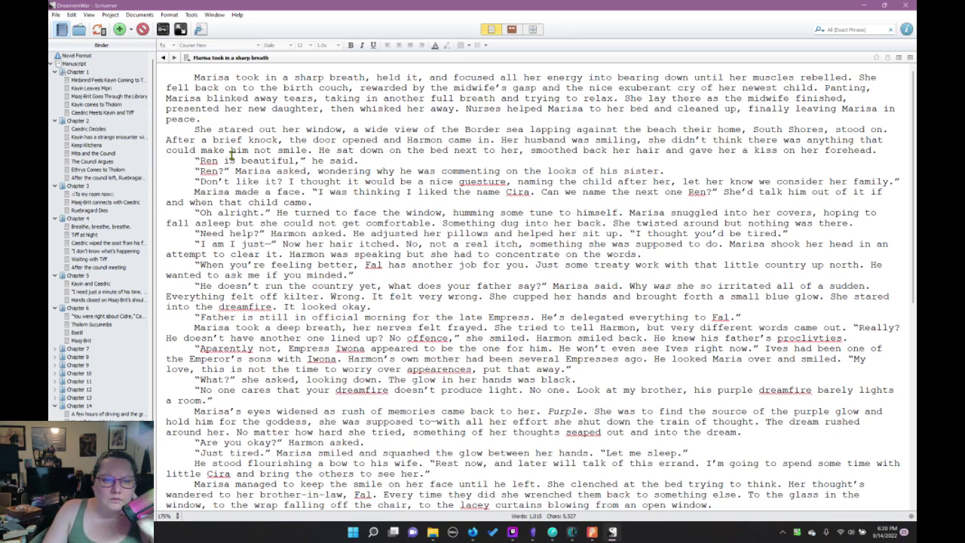
scroll(231, 155, down, 5)
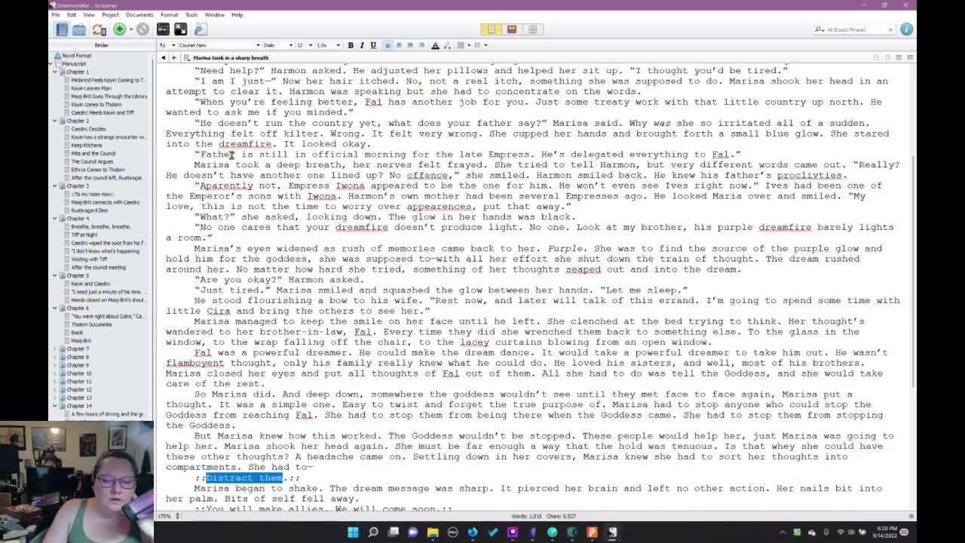
scroll(232, 155, down, 2)
scroll(231, 155, up, 7)
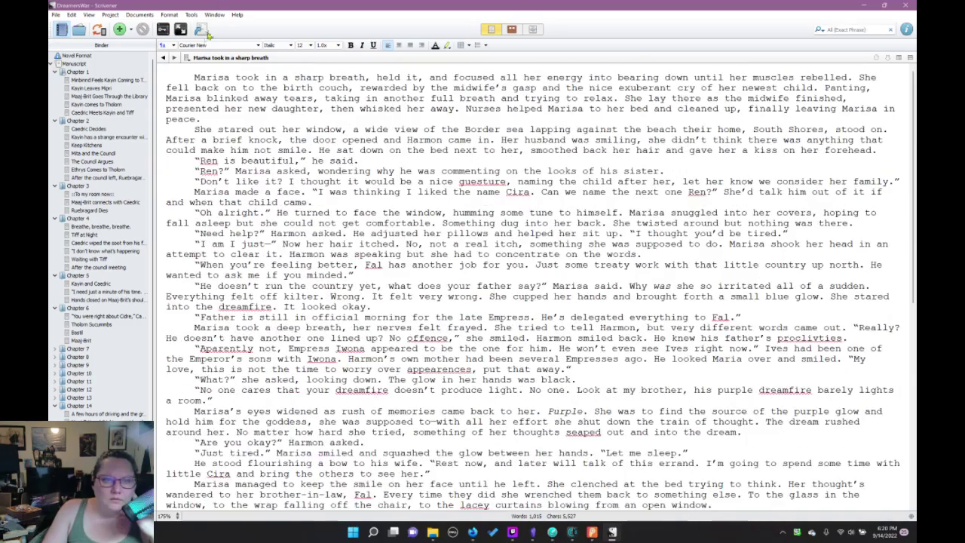
click(200, 30)
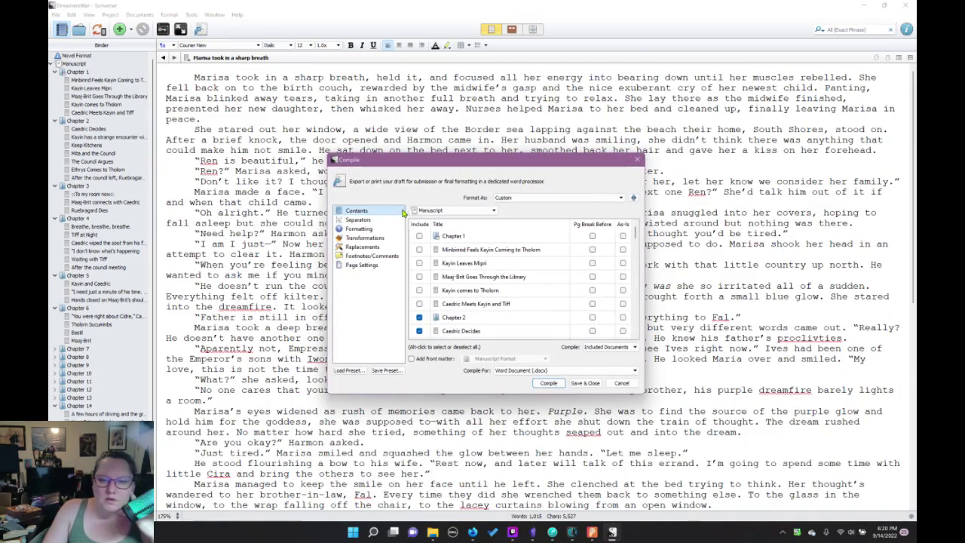
click(610, 347)
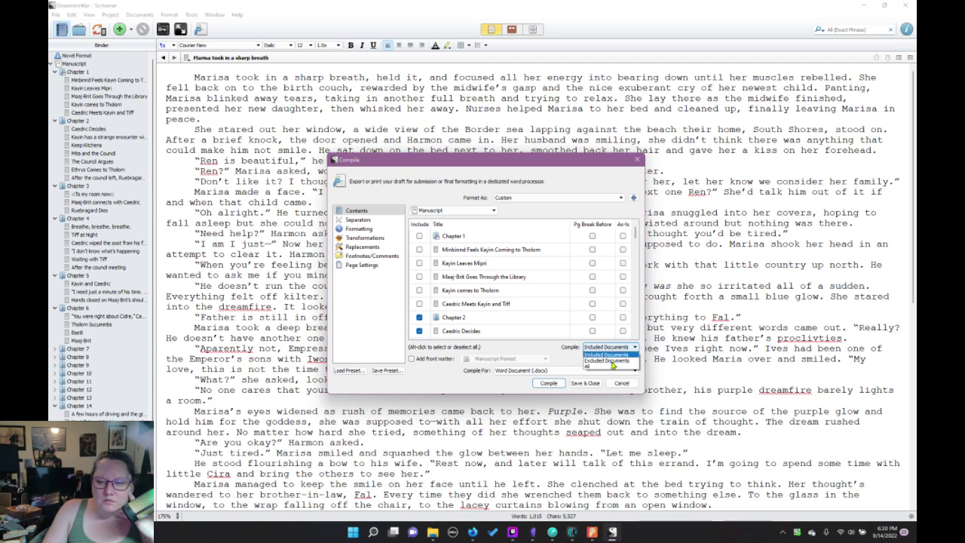
click(608, 368)
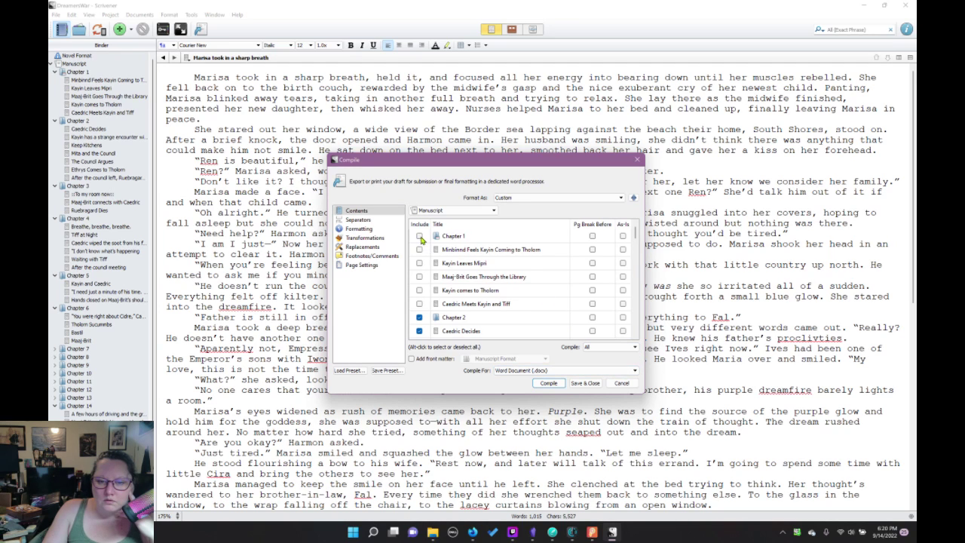
click(423, 274)
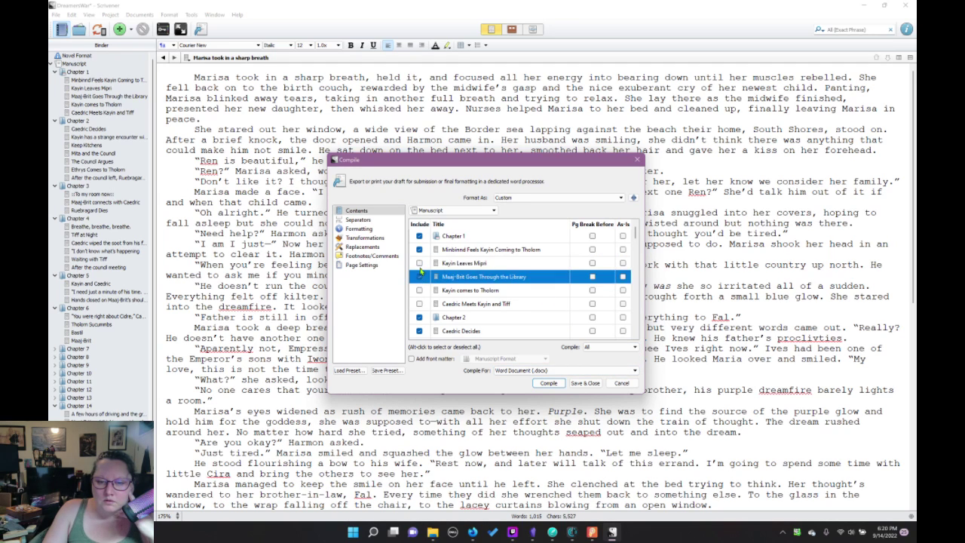
click(452, 210)
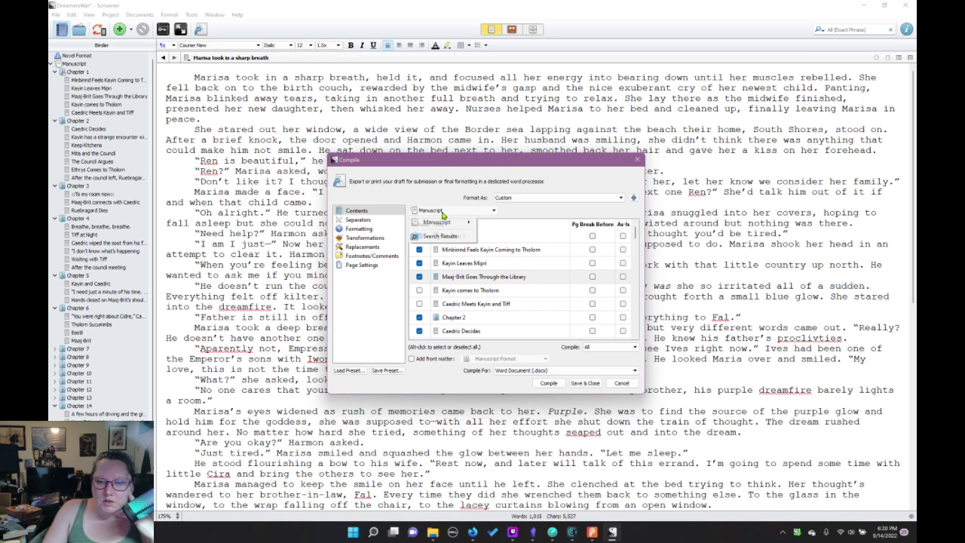
mouse_move(463, 224)
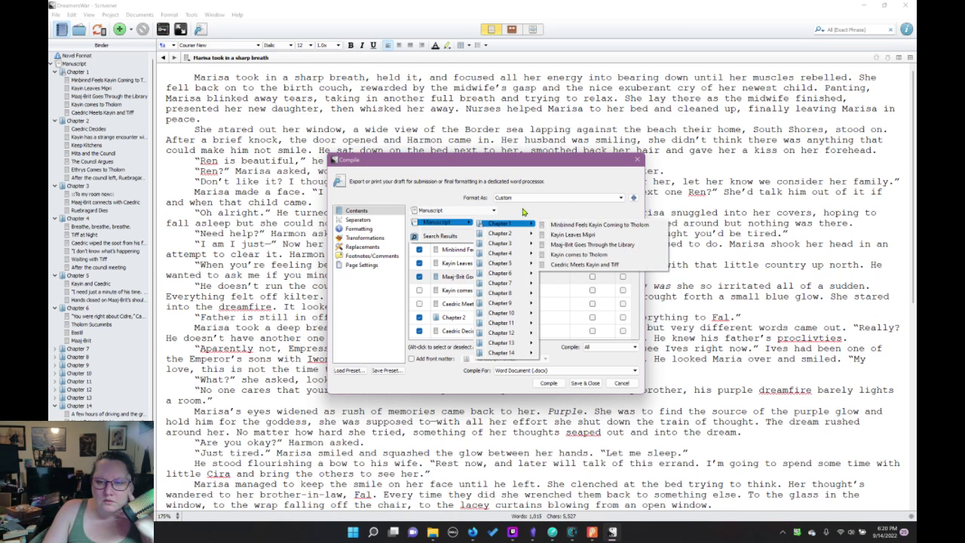
click(525, 213)
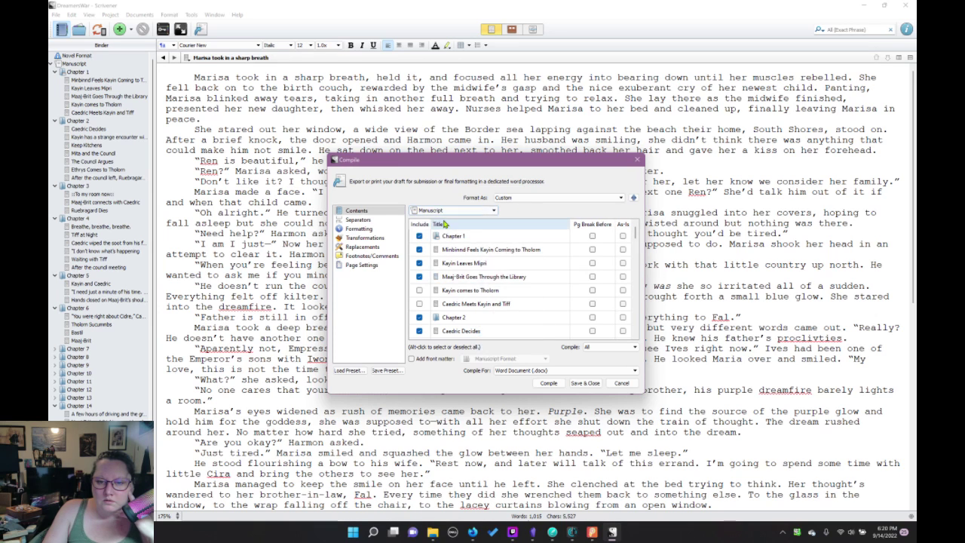
click(421, 290)
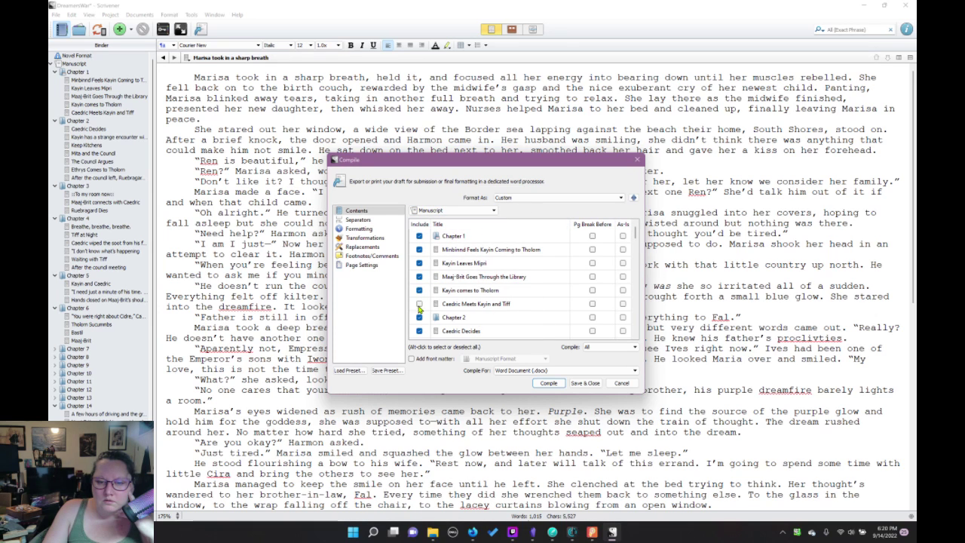
click(420, 318)
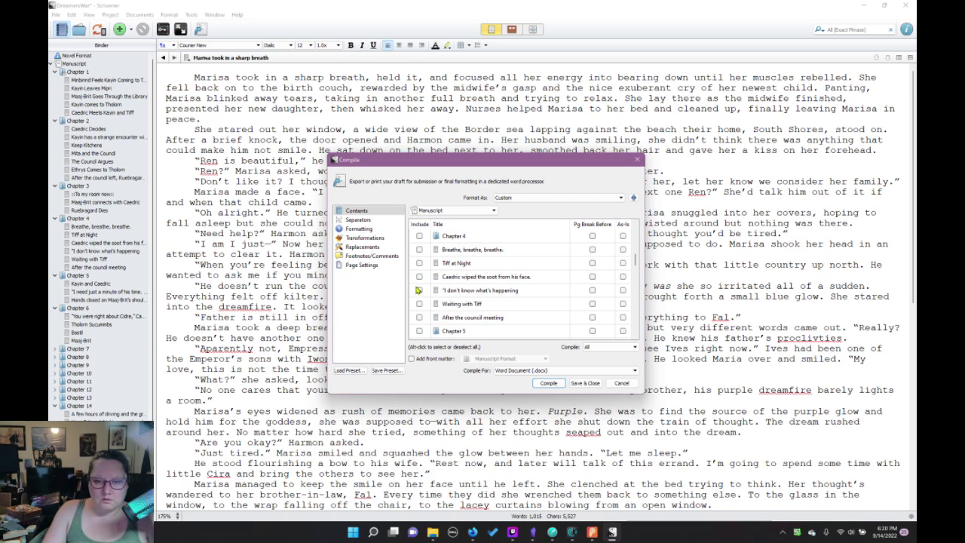
scroll(422, 281, down, 4)
scroll(424, 279, up, 1)
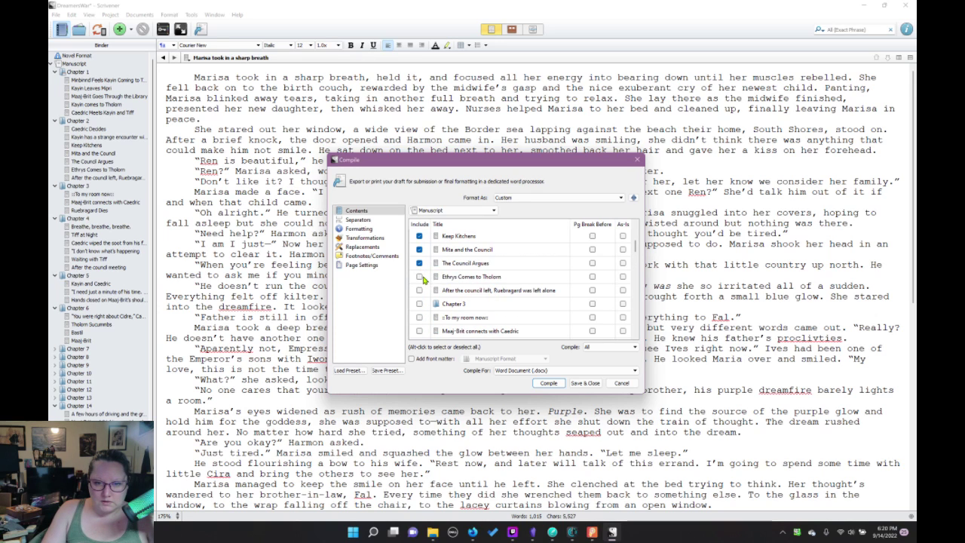
click(423, 279)
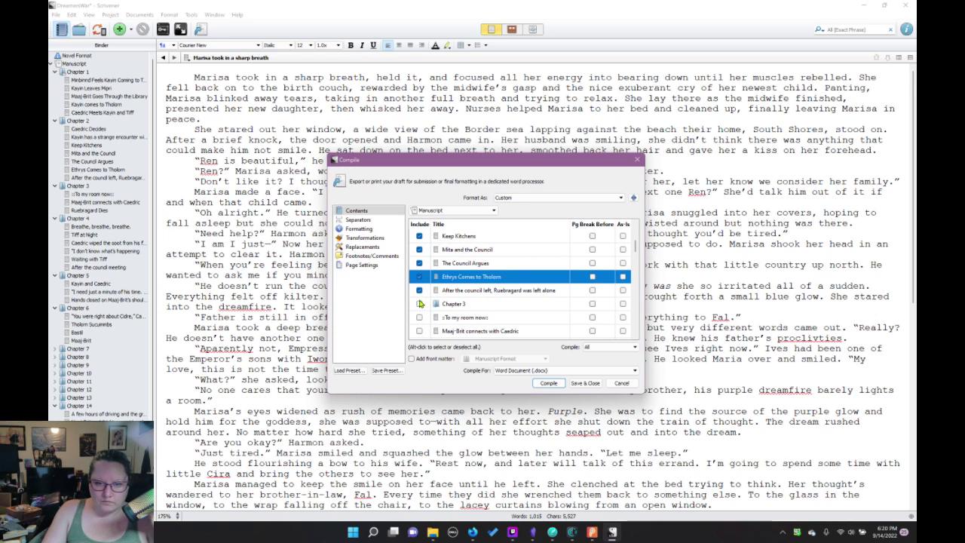
click(420, 318)
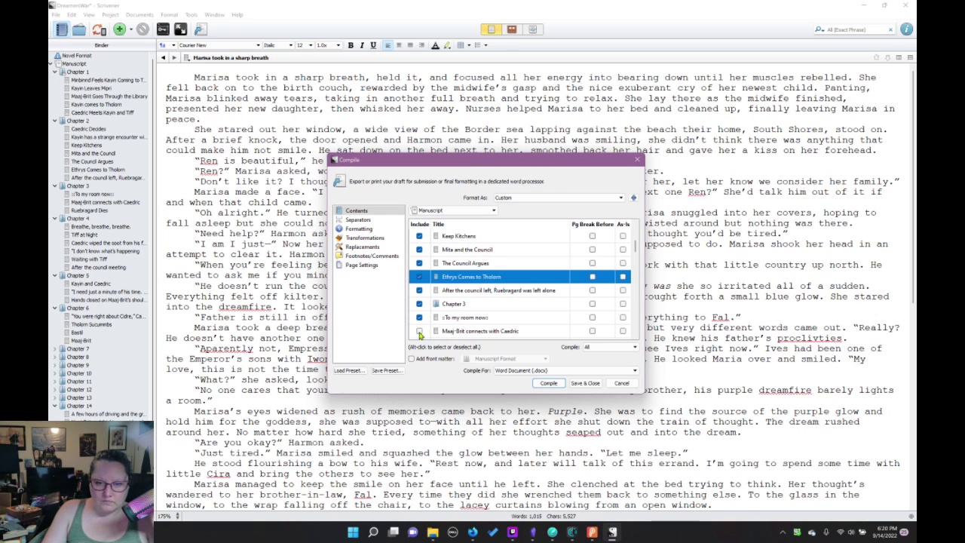
click(420, 331)
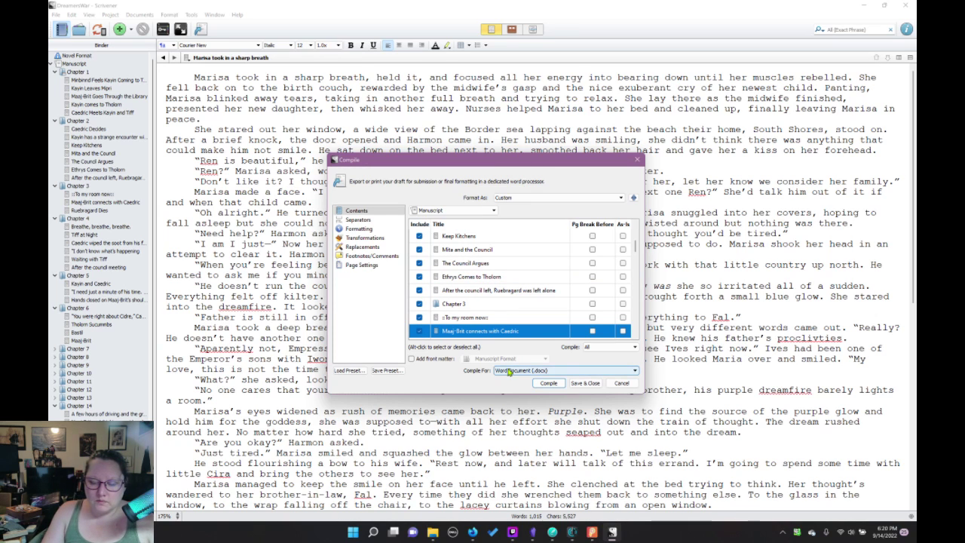
click(623, 383)
click(140, 15)
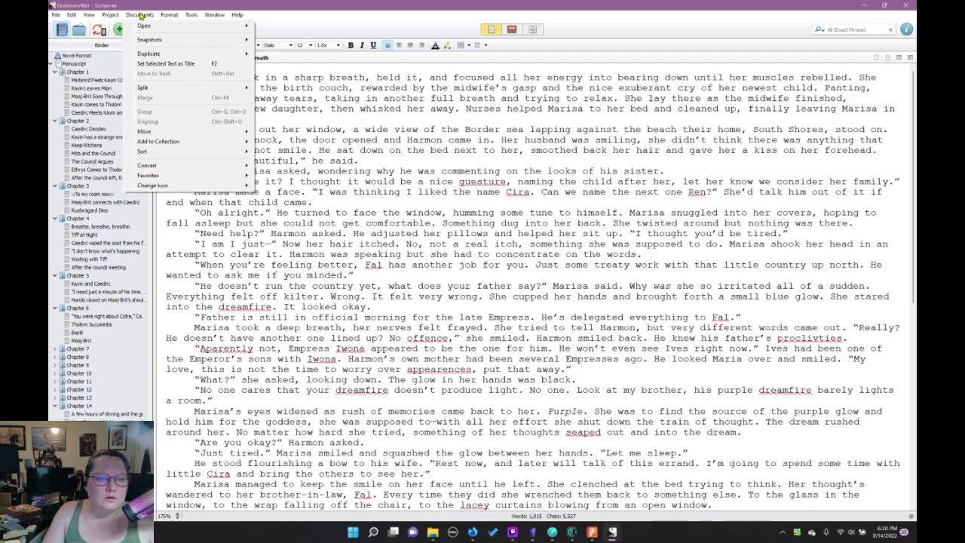
mouse_move(171, 16)
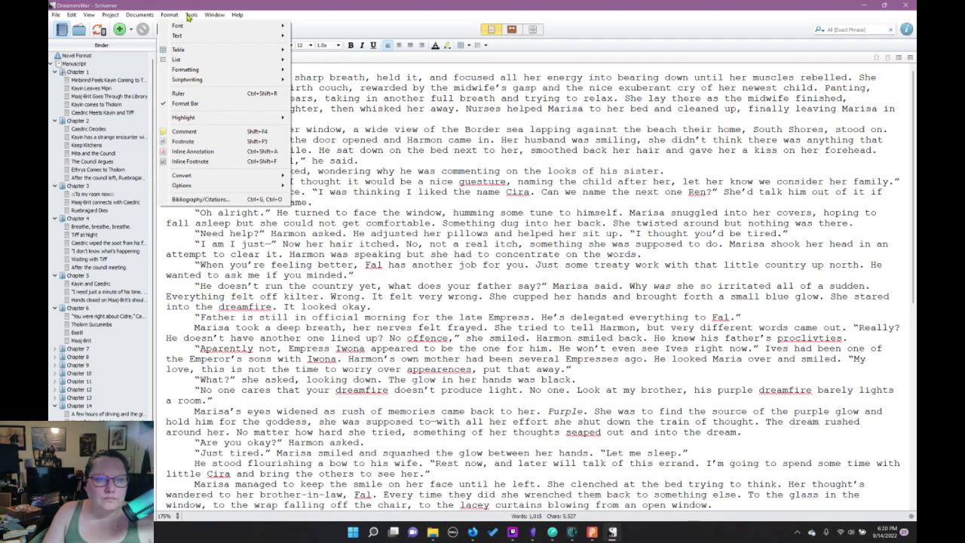
click(193, 15)
mouse_move(218, 17)
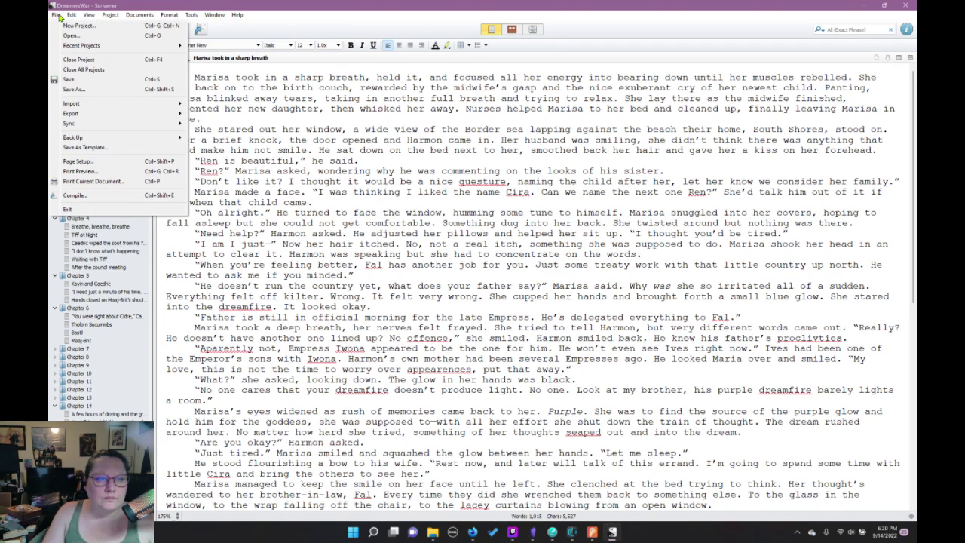
Select the whole Manuscript in the Binder and start a file export of it
click(75, 64)
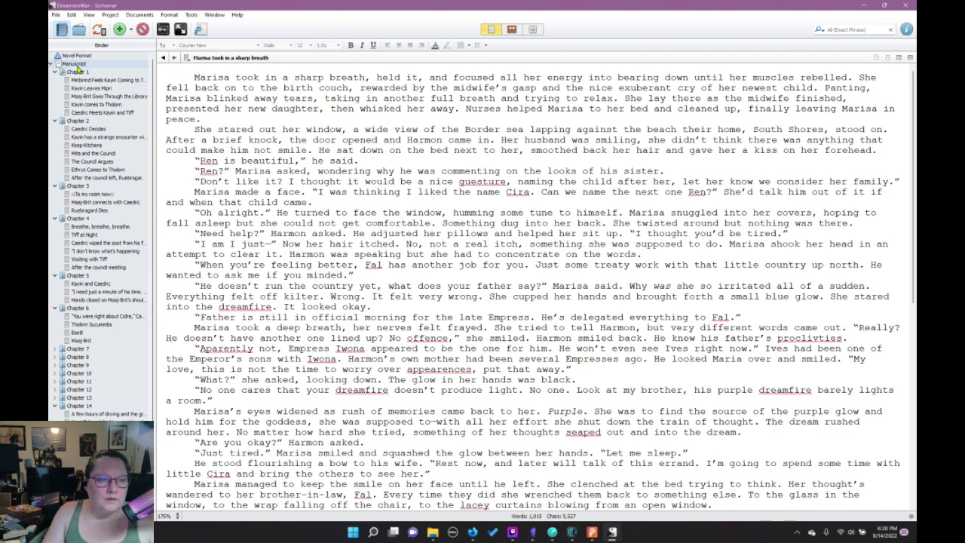
click(56, 15)
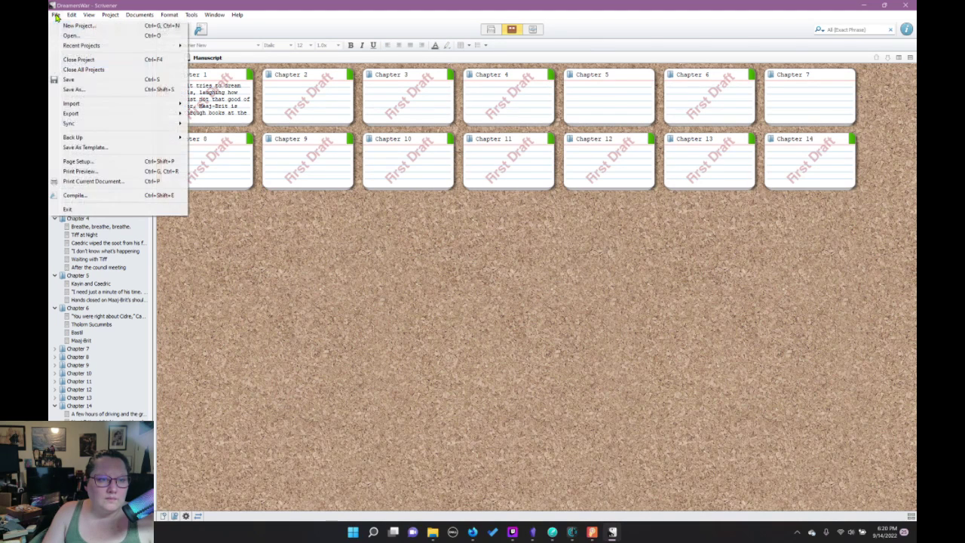
mouse_move(84, 115)
click(205, 116)
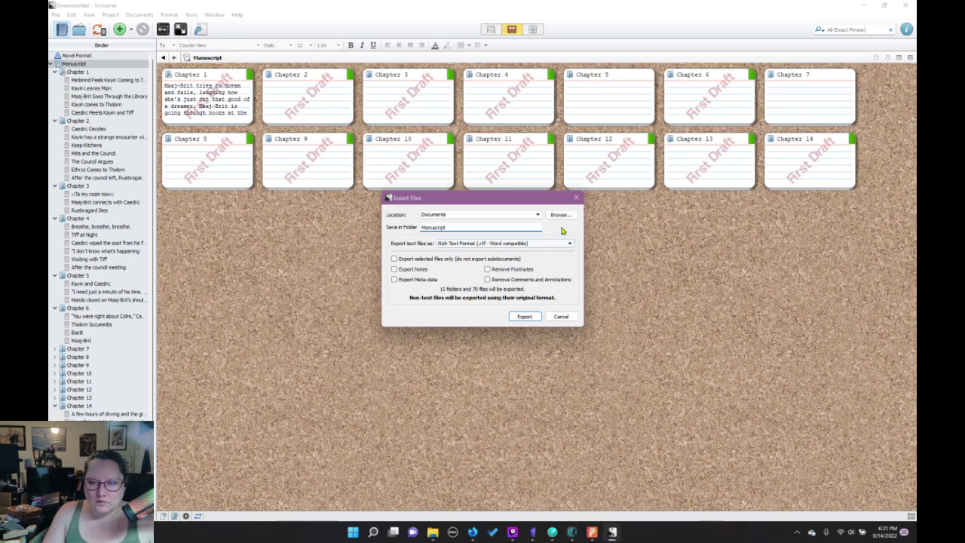
Browse the export location to the folder Documents > Writing > Eidmaharia > Old > 1. Dreamer's War
click(523, 317)
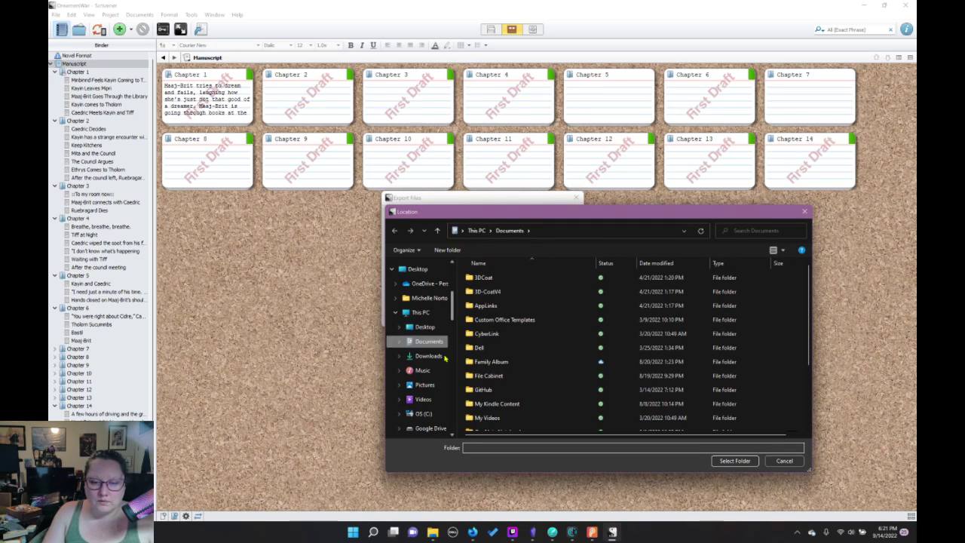
scroll(494, 370, down, 3)
double_click(487, 411)
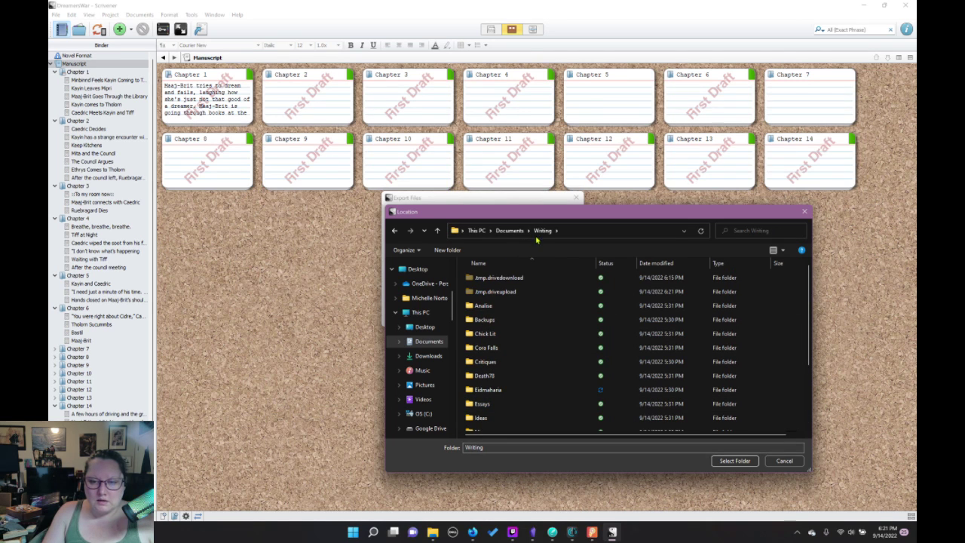
double_click(487, 390)
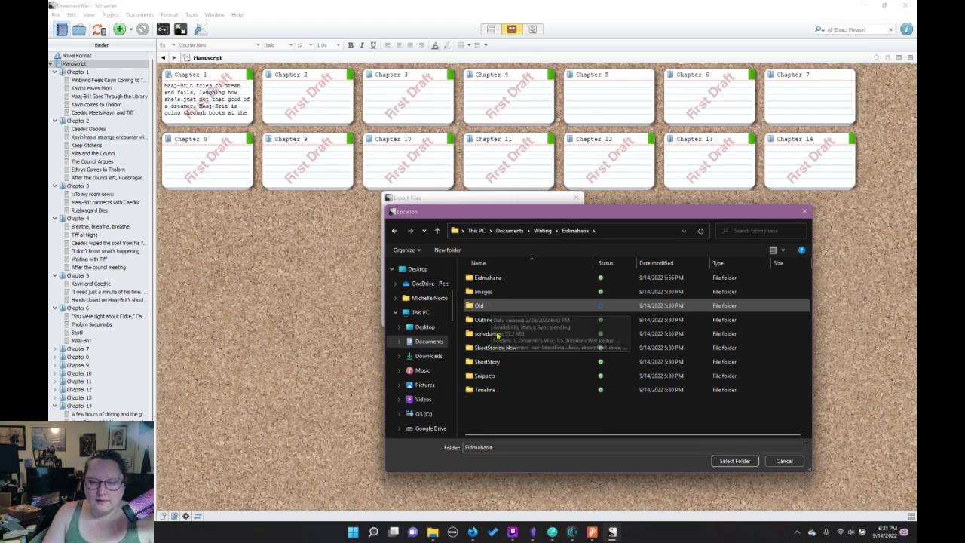
double_click(486, 305)
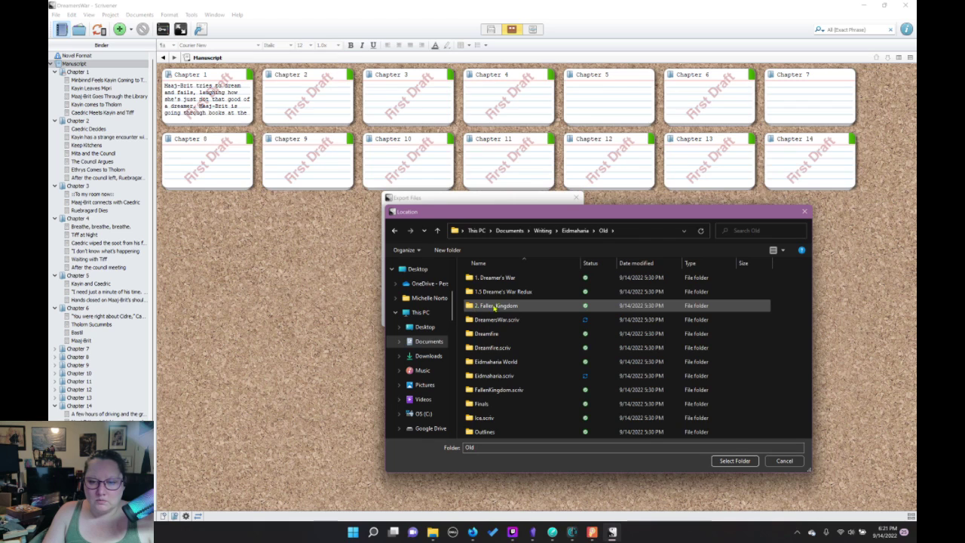
click(503, 281)
double_click(503, 282)
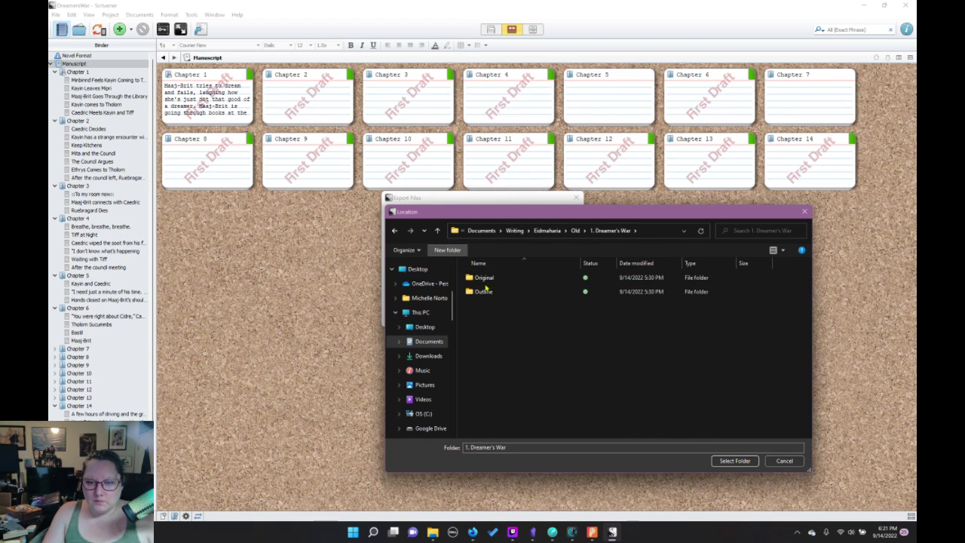
Create a folder named DreamFireFirstDraft inside 1. Dreamer's War and export the Manuscript files into it
click(448, 249)
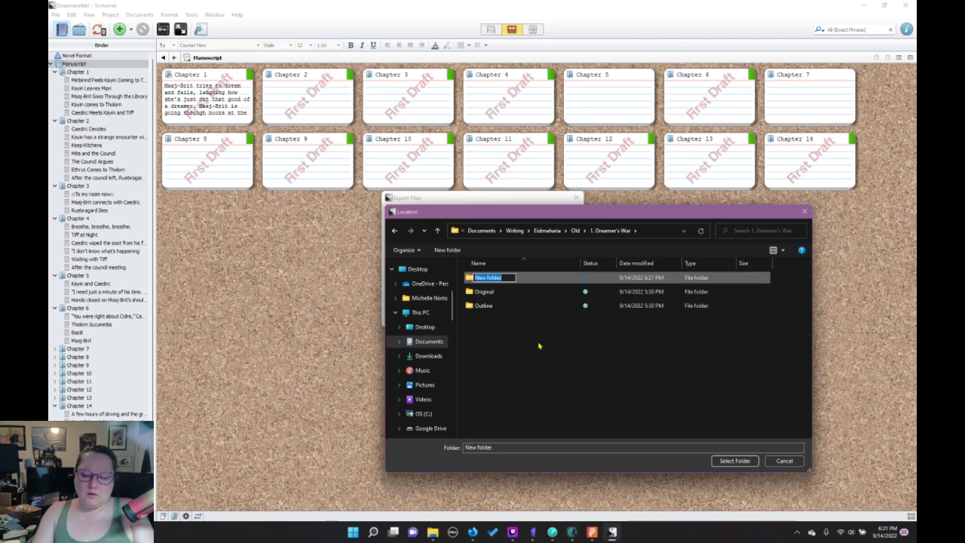
text(DreamFir)
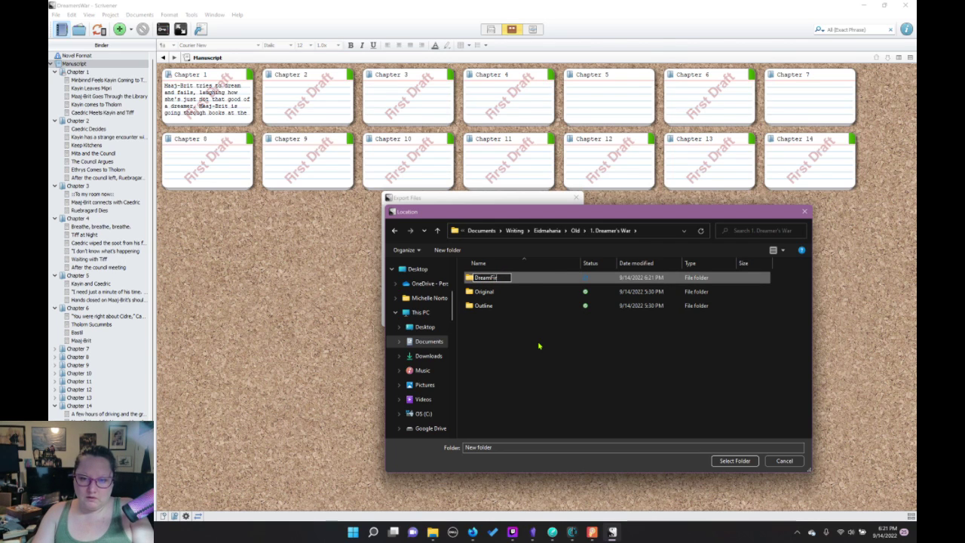
text(e)
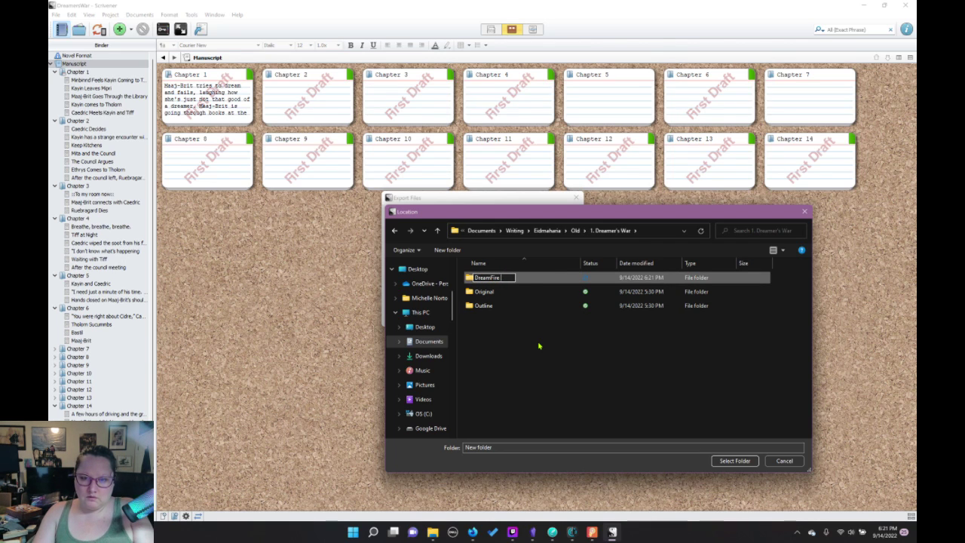
text( Fin)
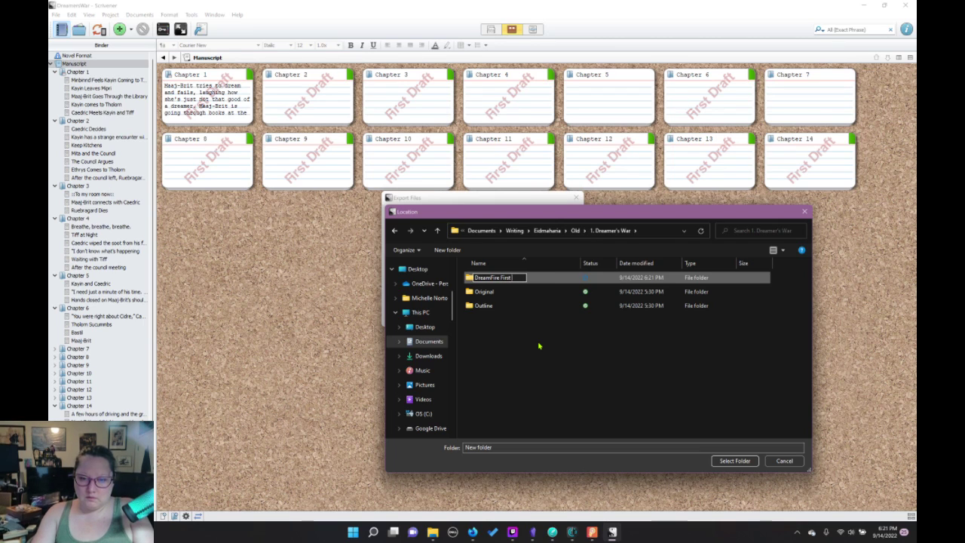
text(First)
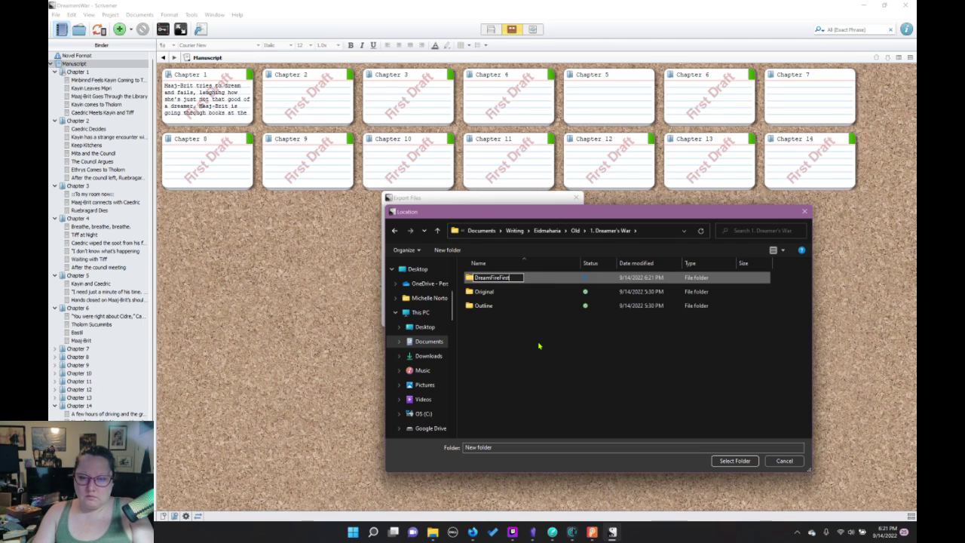
text(Draft)
key(Return)
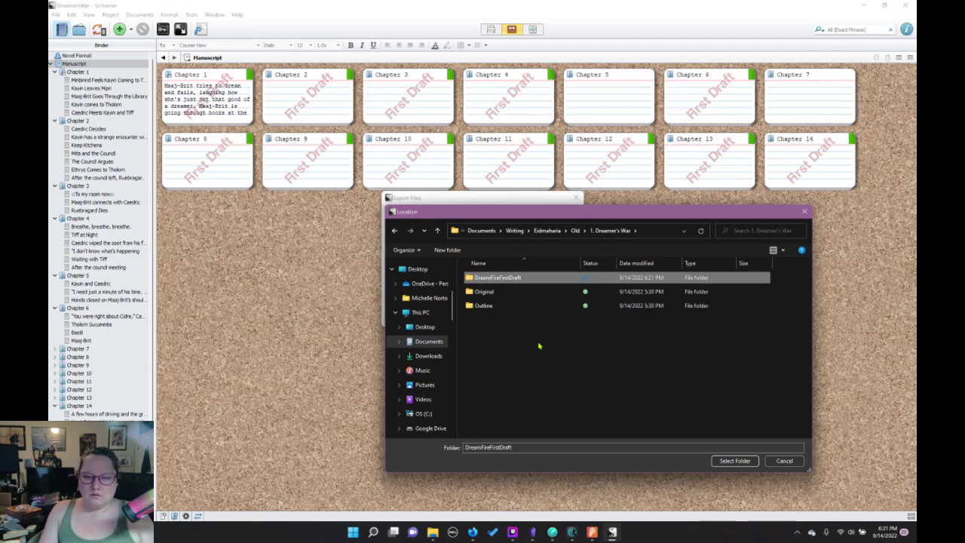
double_click(498, 278)
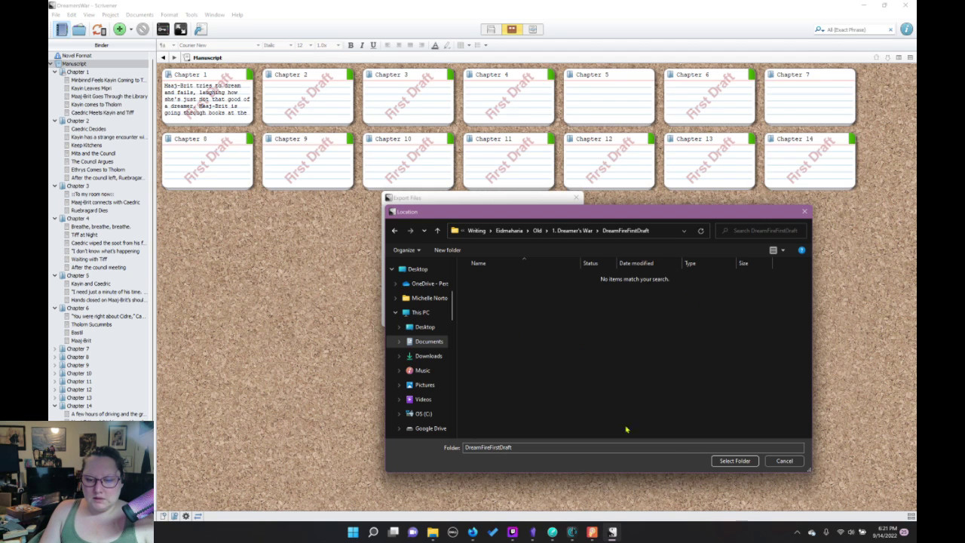
click(735, 461)
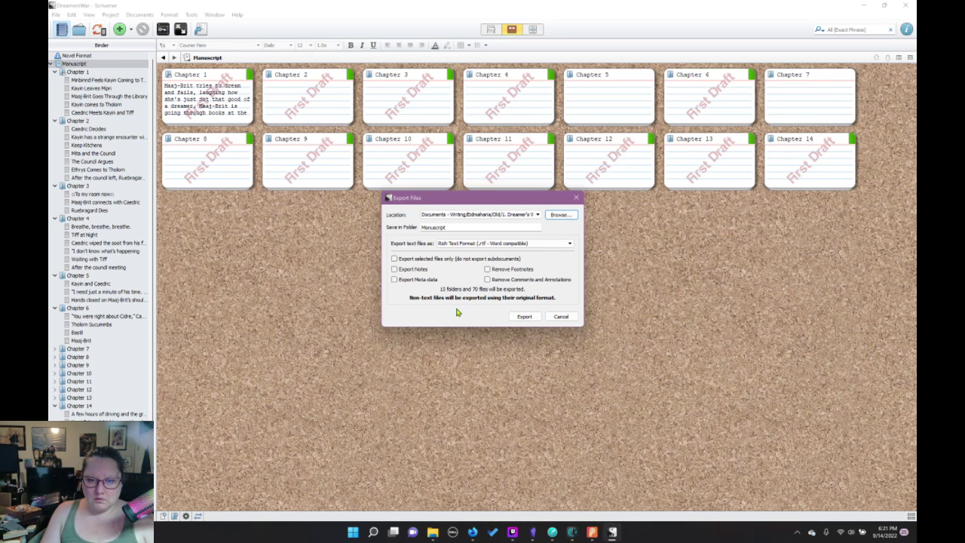
click(524, 316)
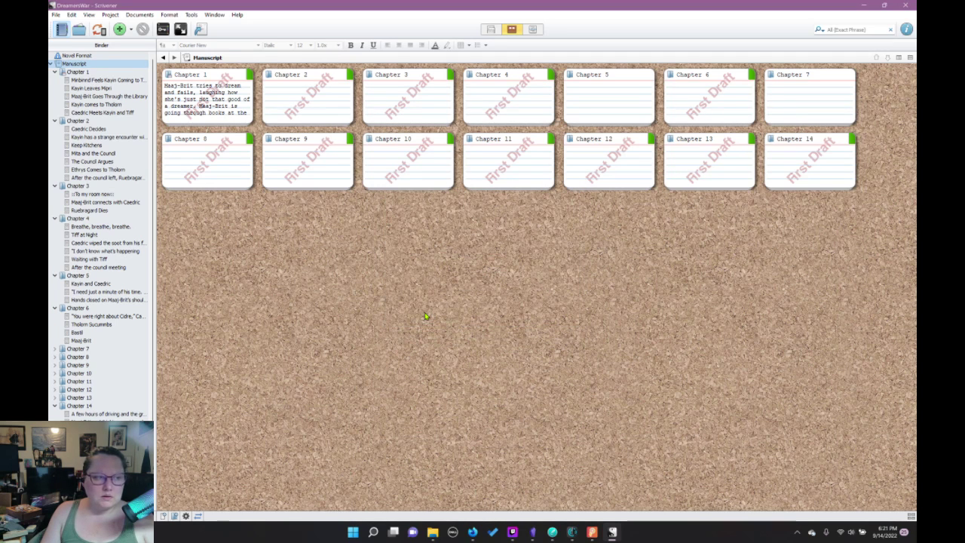
Switch to File Explorer, browse DreamersWar.scriv > Files > Docs and preview the files 104.rtf and 42_notes.rtf
click(433, 532)
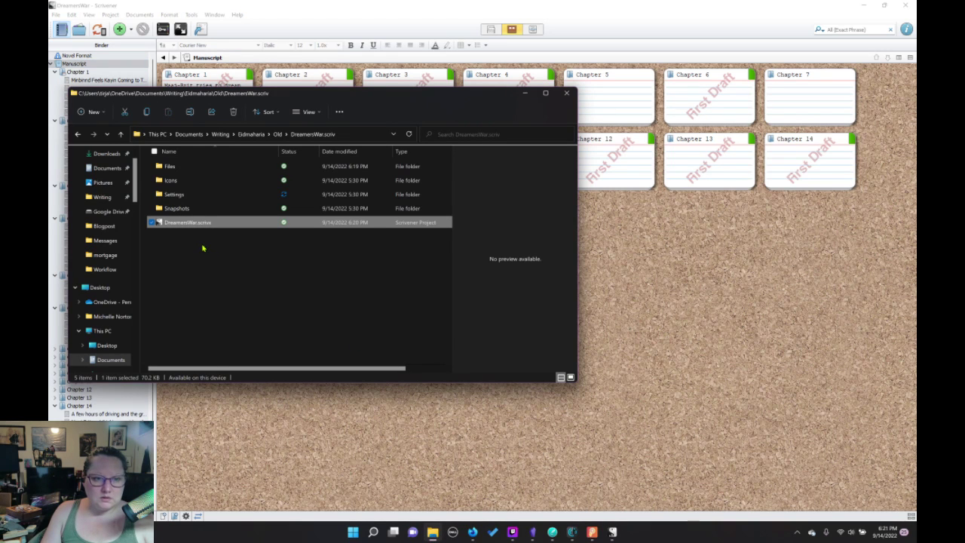
double_click(167, 170)
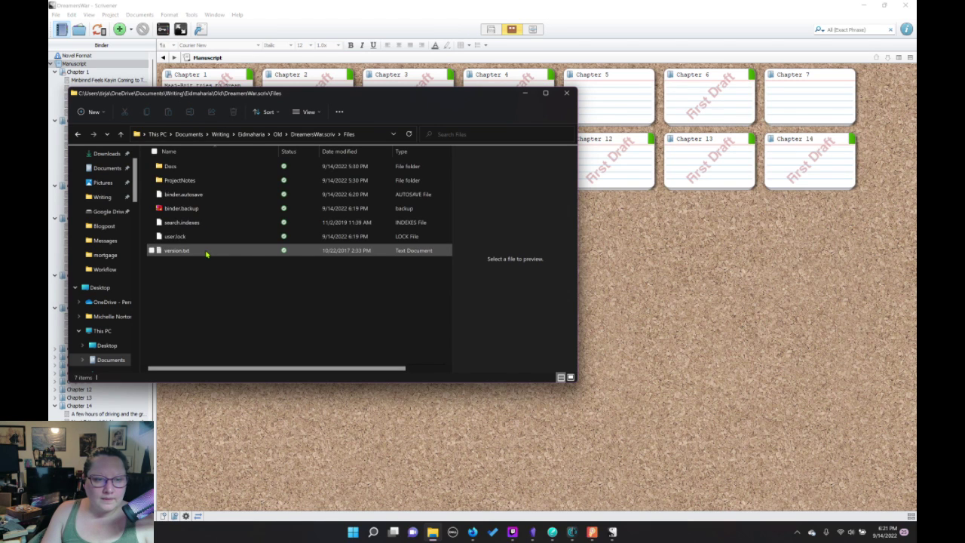
double_click(170, 166)
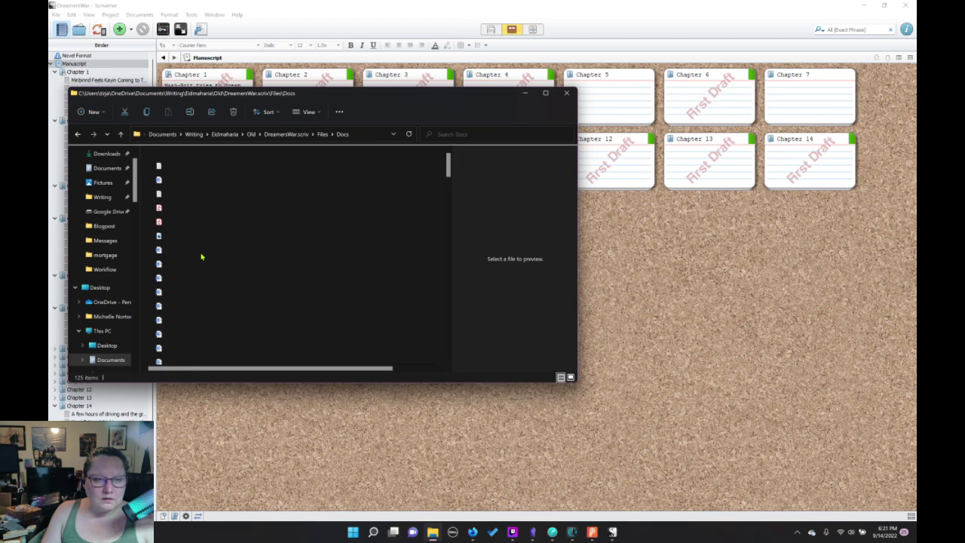
scroll(192, 268, down, 15)
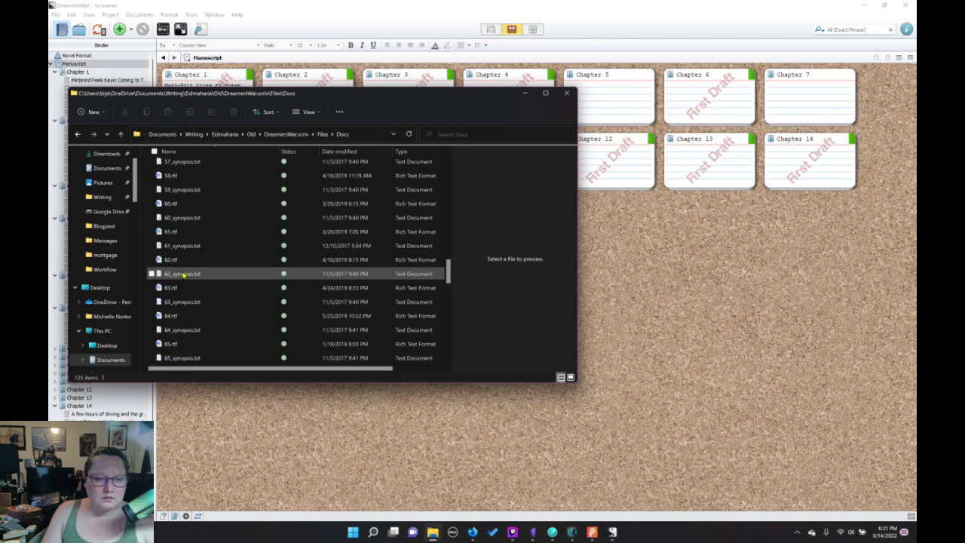
scroll(183, 276, down, 10)
click(177, 260)
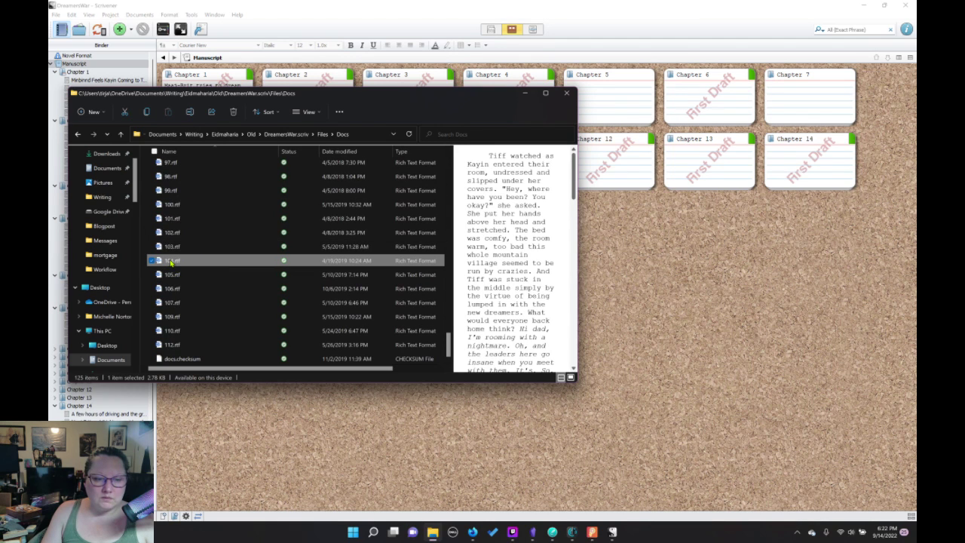
scroll(217, 252, up, 8)
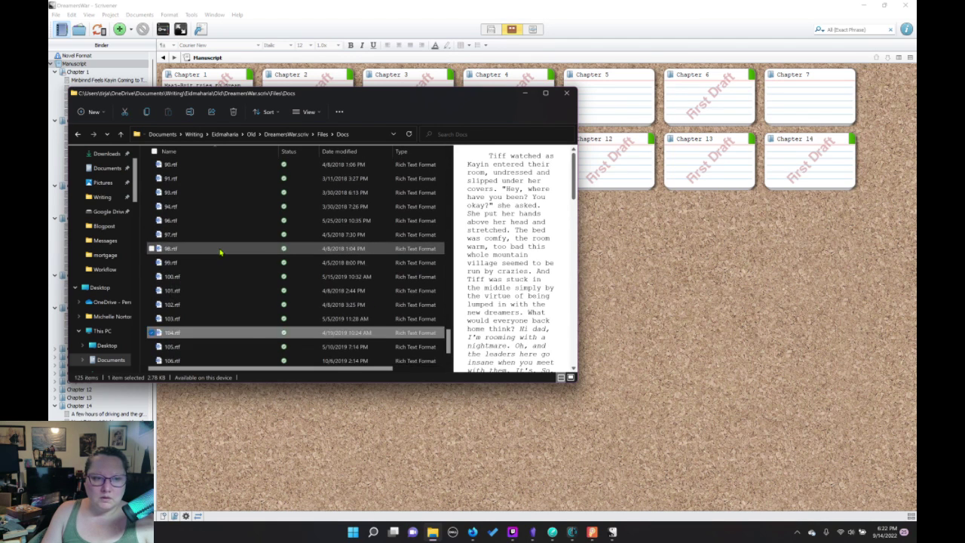
scroll(220, 253, up, 10)
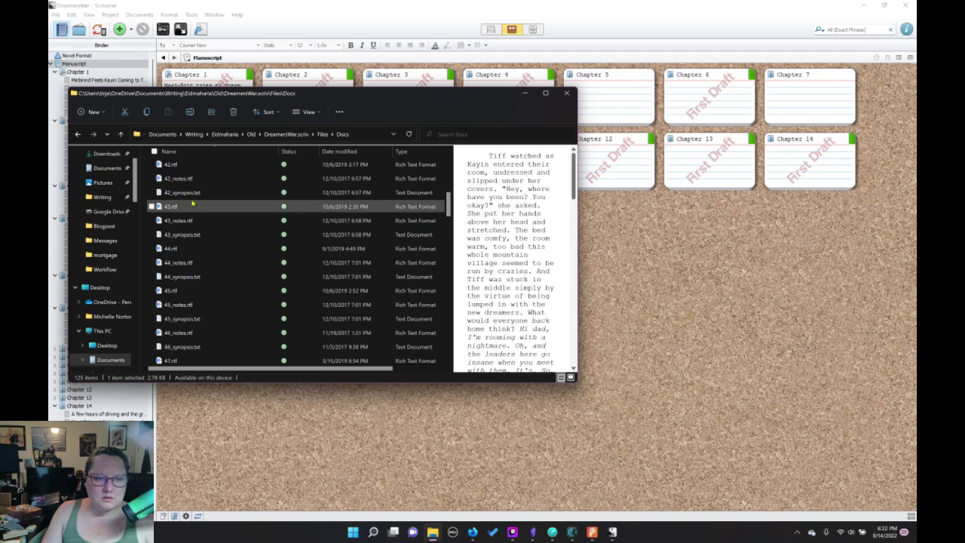
click(190, 179)
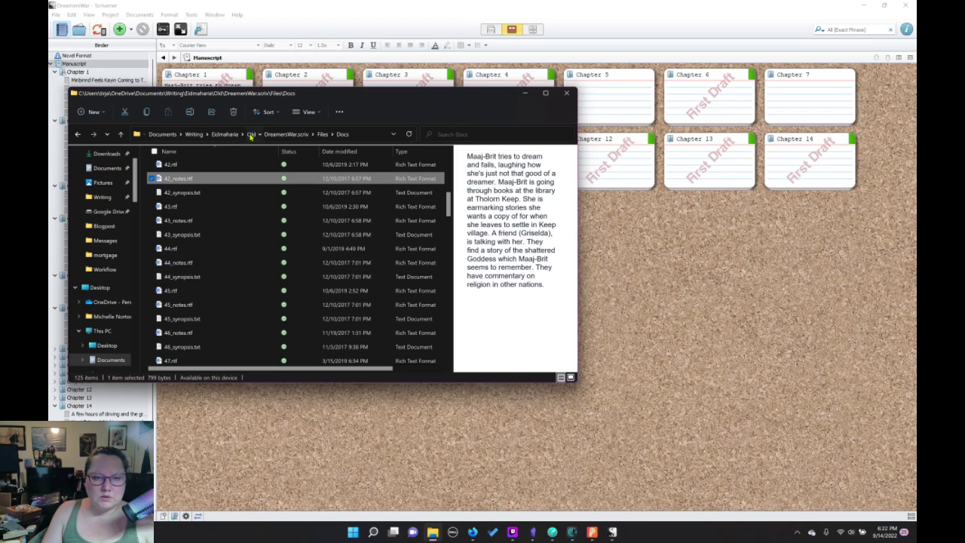
Check the exported files in Old > 1. Dreamer's War > DreamFireFirstDraft, down through both Manuscript folders to Chapter 1
click(251, 135)
double_click(198, 166)
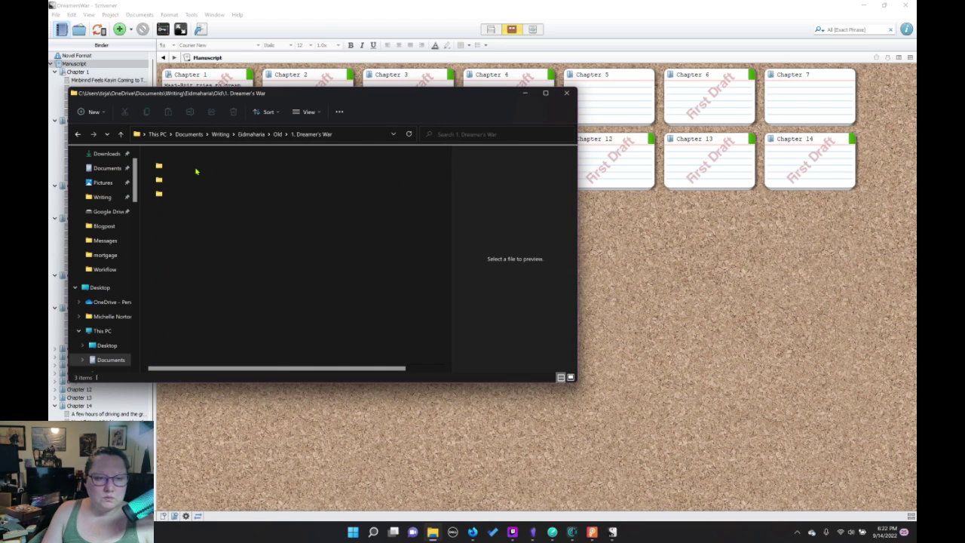
double_click(203, 169)
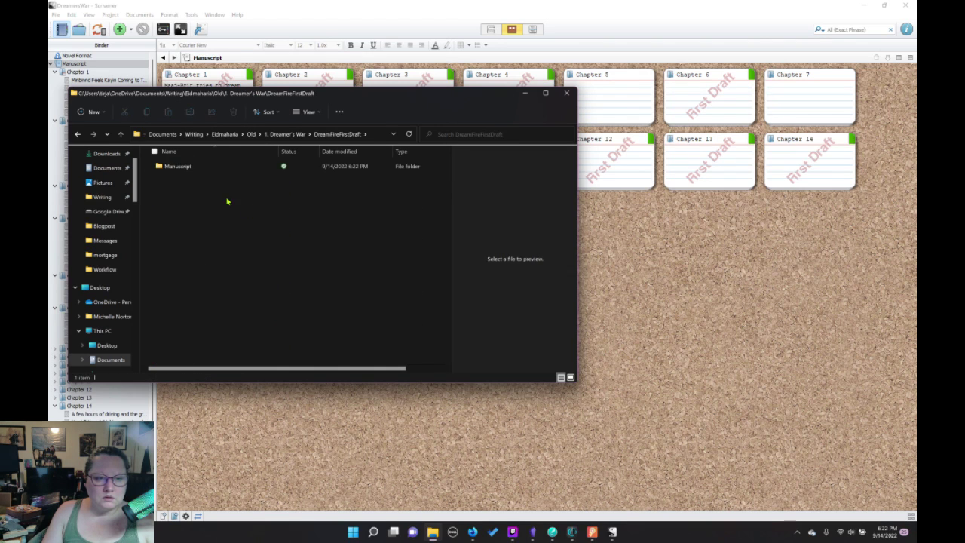
double_click(189, 168)
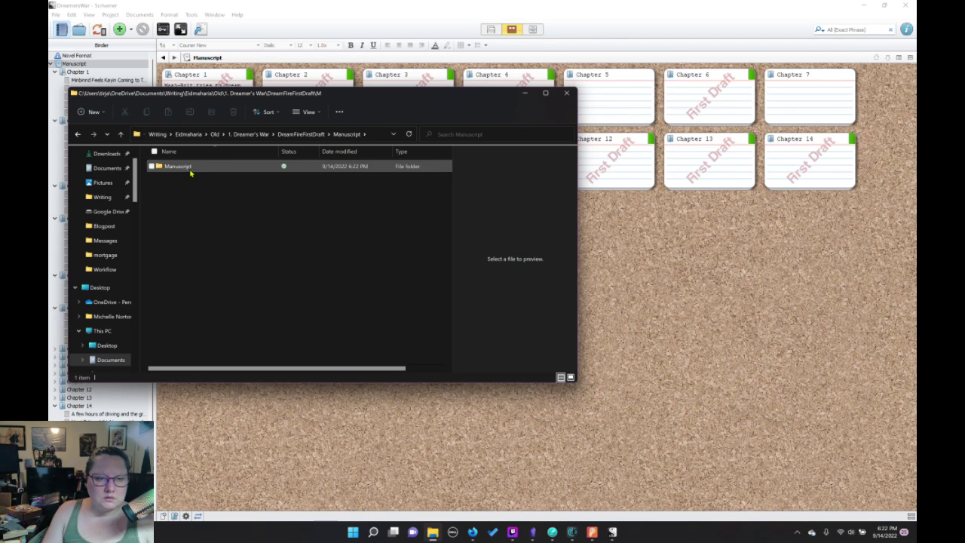
double_click(189, 170)
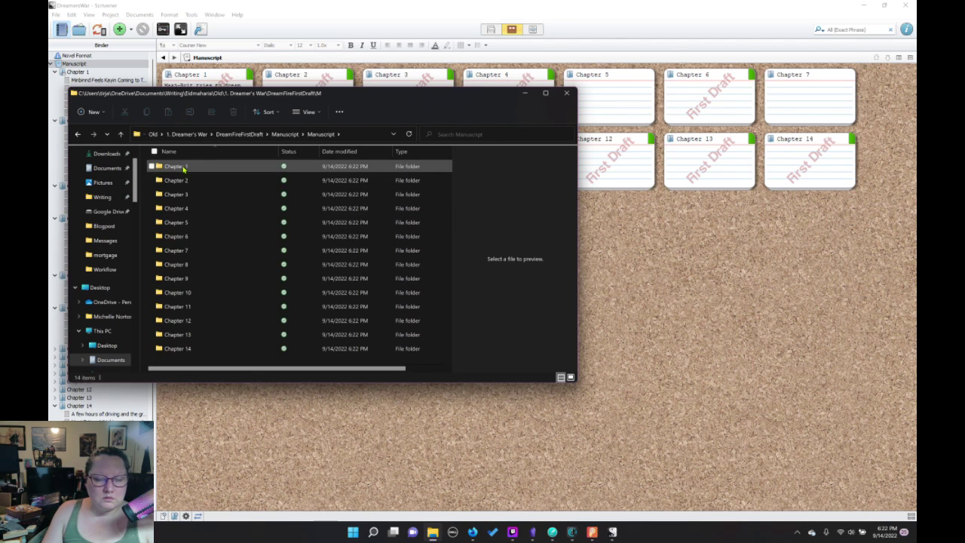
double_click(182, 168)
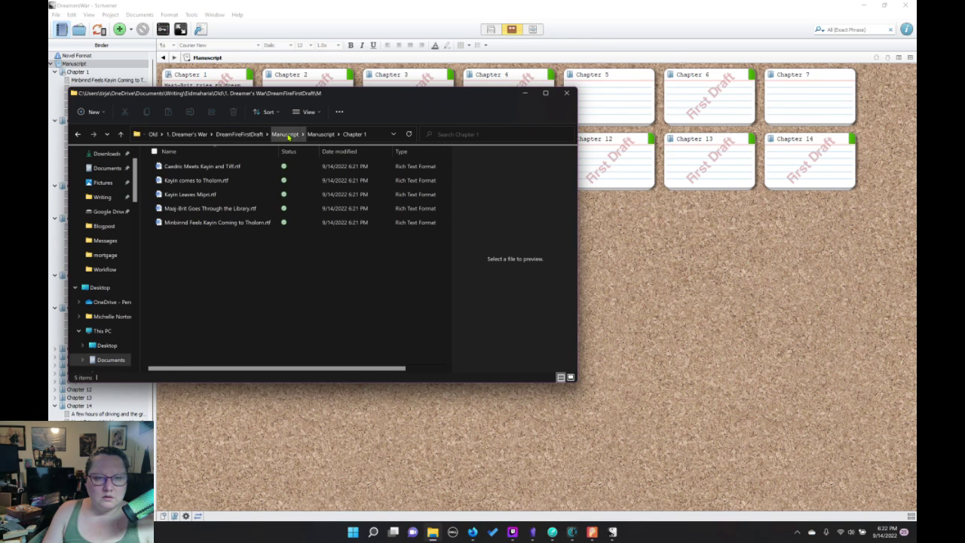
Look into the DreamersWar.scriv folder and its Settings subfolder, then return to the Old folder
click(189, 134)
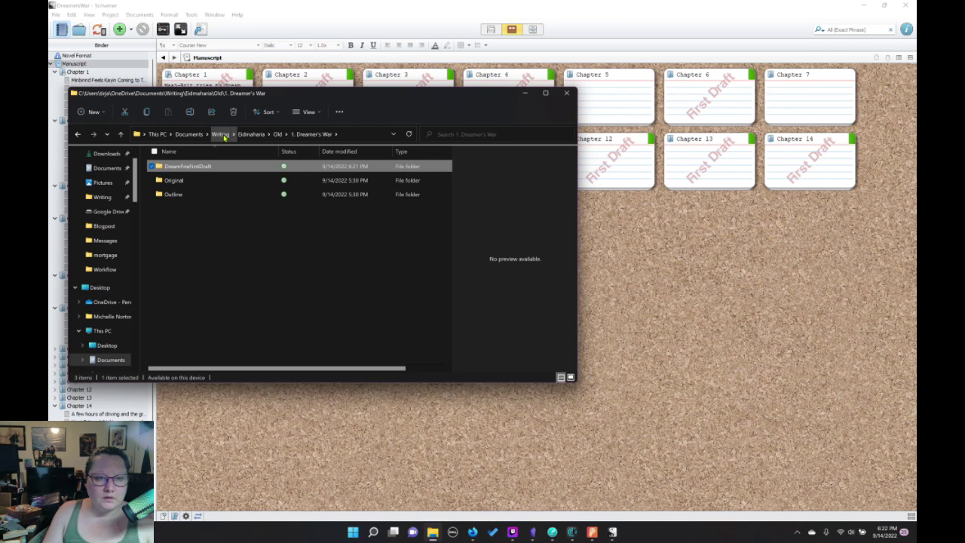
click(278, 134)
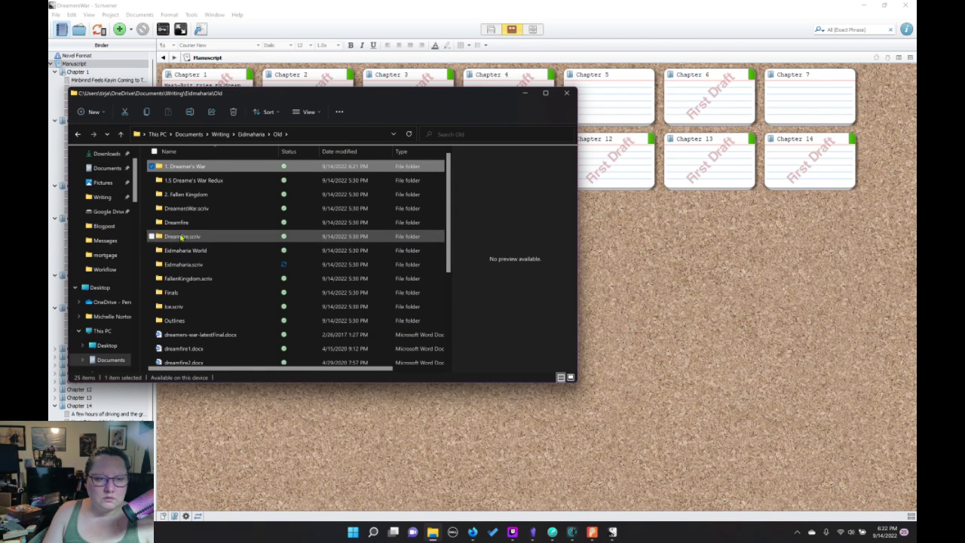
double_click(293, 208)
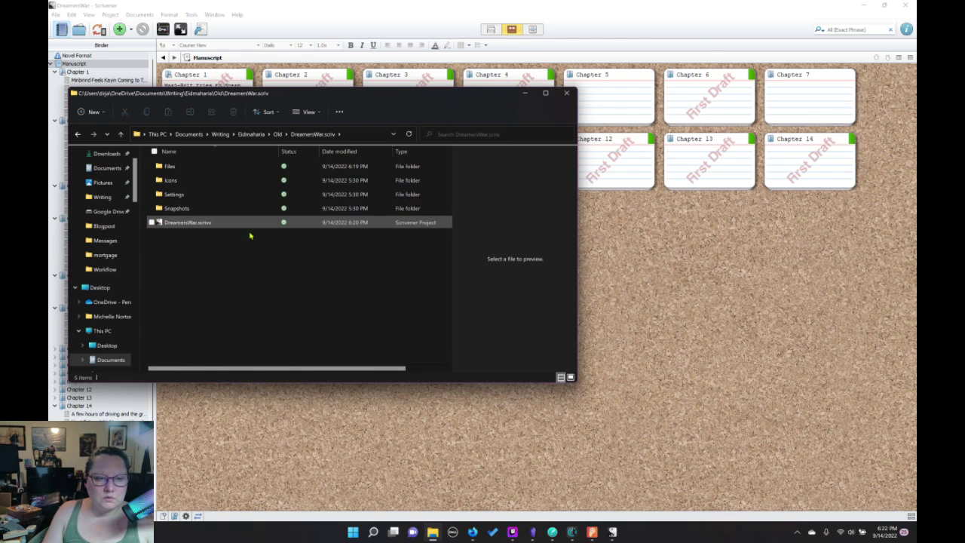
double_click(177, 199)
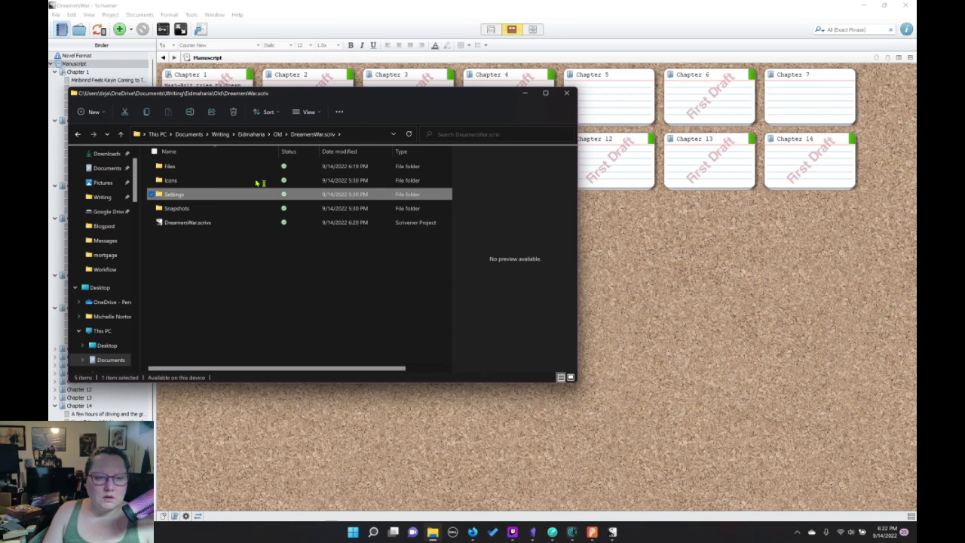
click(278, 135)
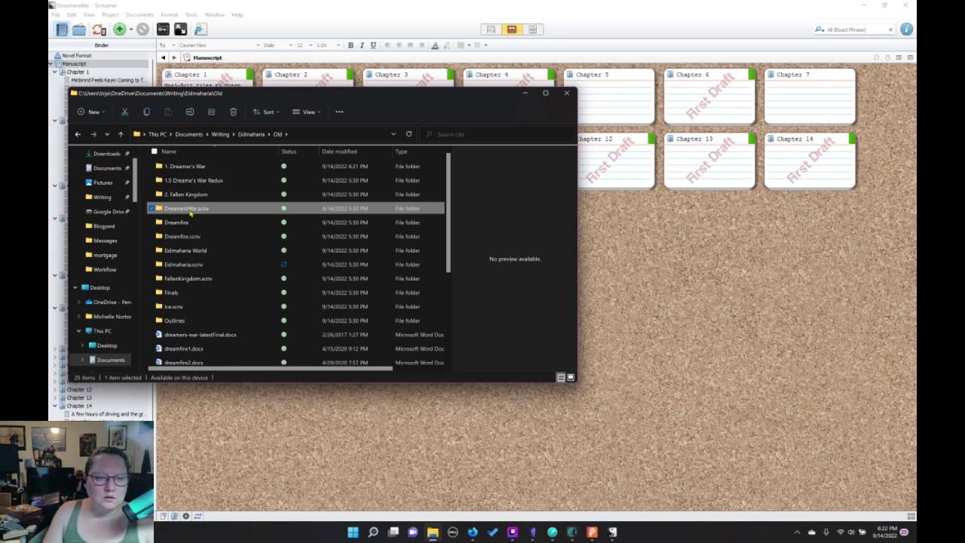
Inspect index.xml and Note-10.rtf in DreamersWar.scriv > Files > ProjectNotes, opening the note in Word and closing it
double_click(187, 210)
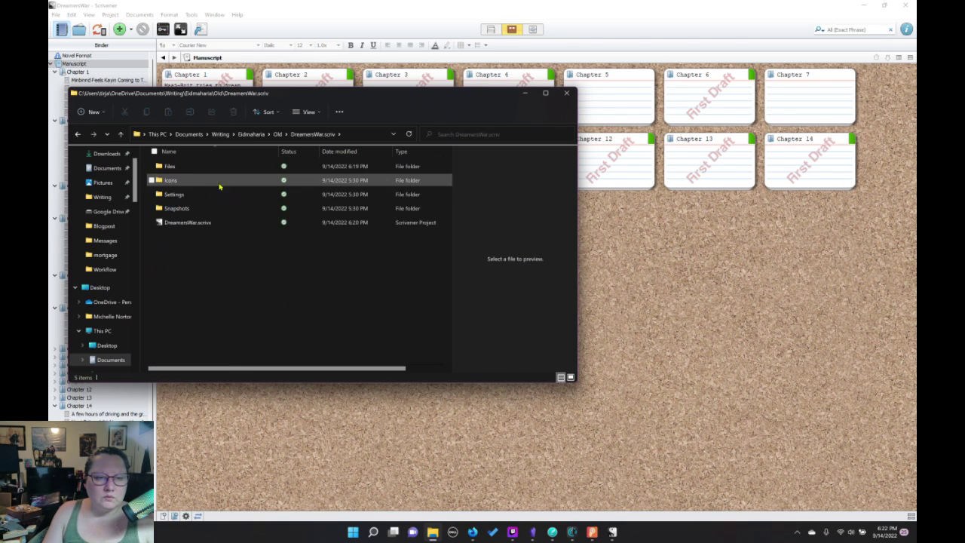
double_click(170, 167)
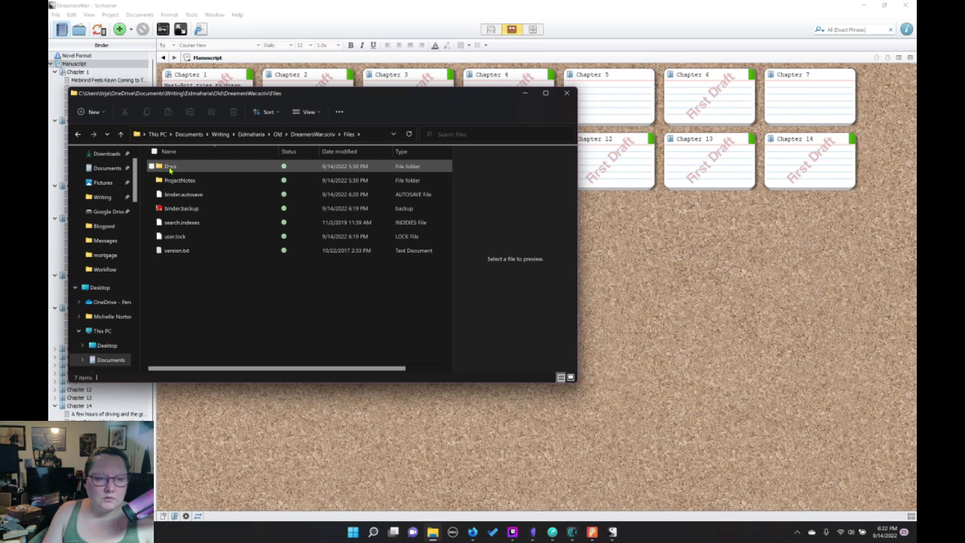
double_click(179, 181)
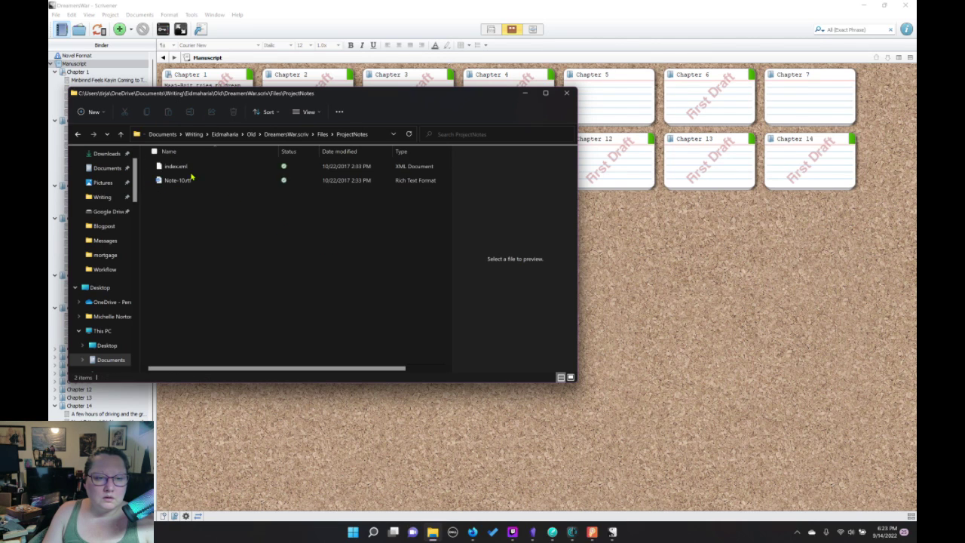
click(182, 166)
click(179, 183)
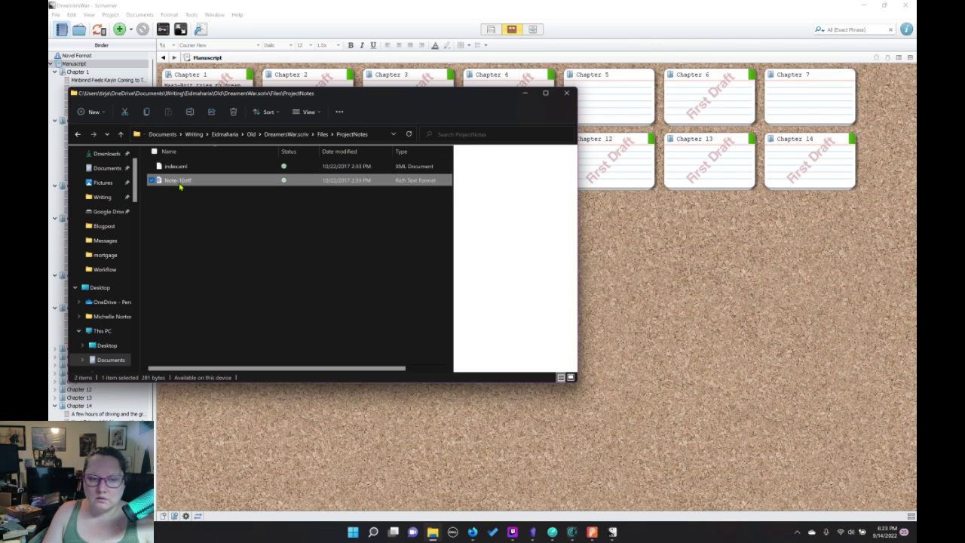
double_click(179, 182)
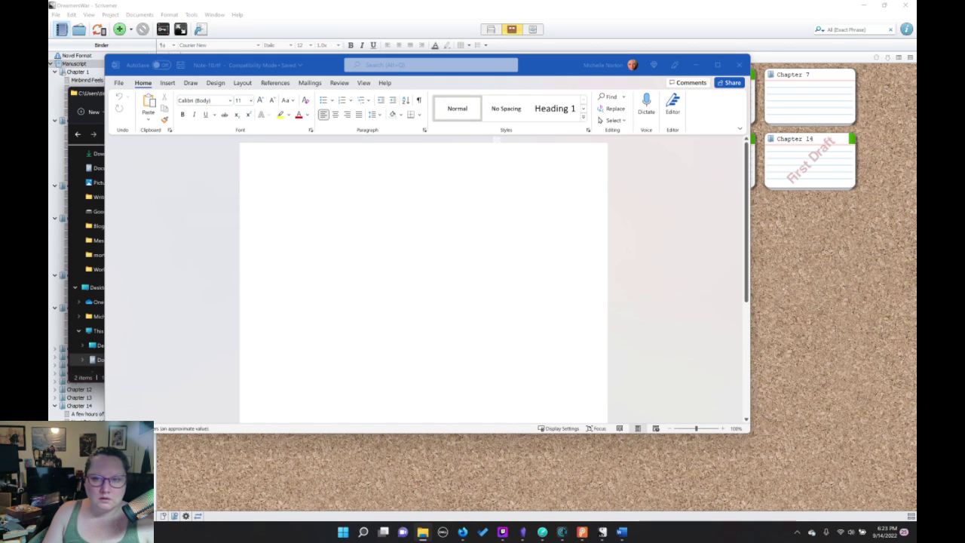
click(739, 65)
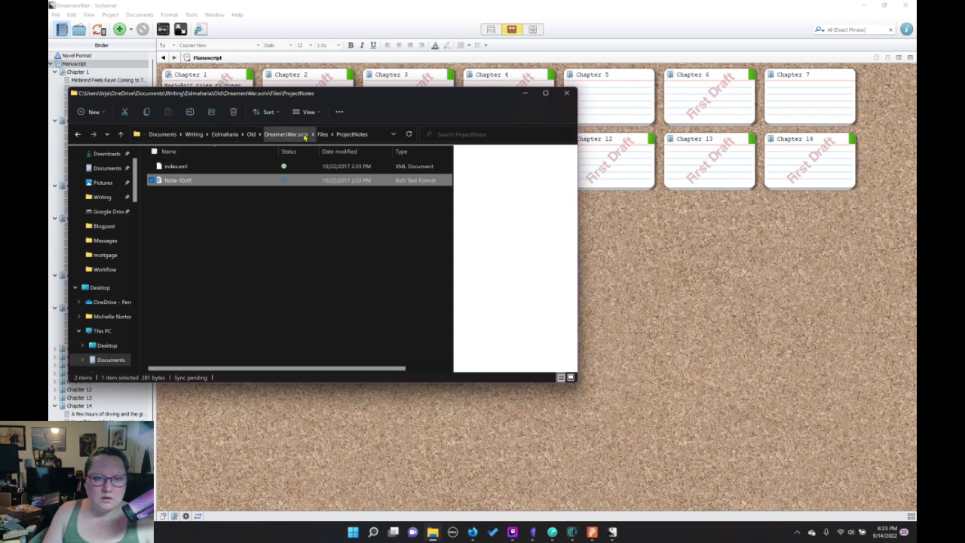
Go back to the Files folder and look through the documents in its Docs subfolder
click(332, 136)
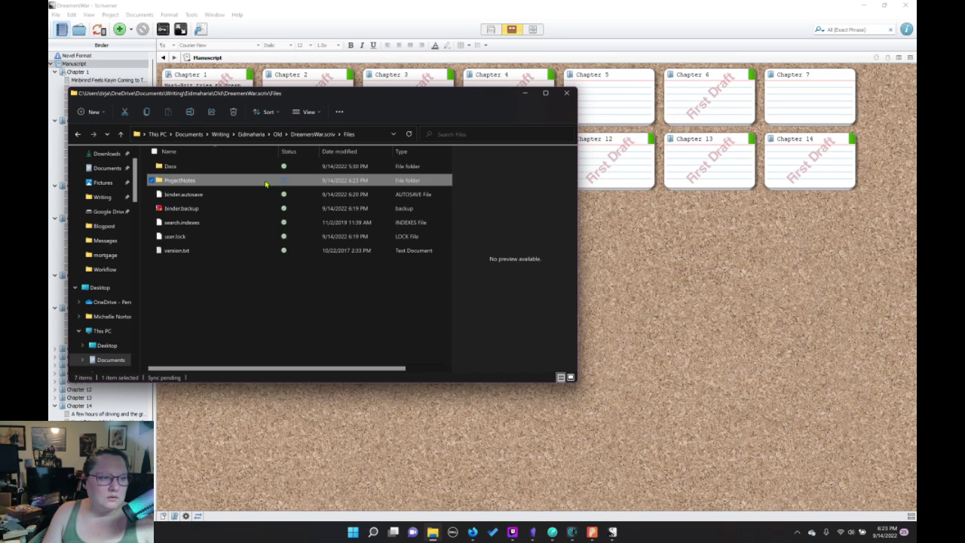
double_click(171, 167)
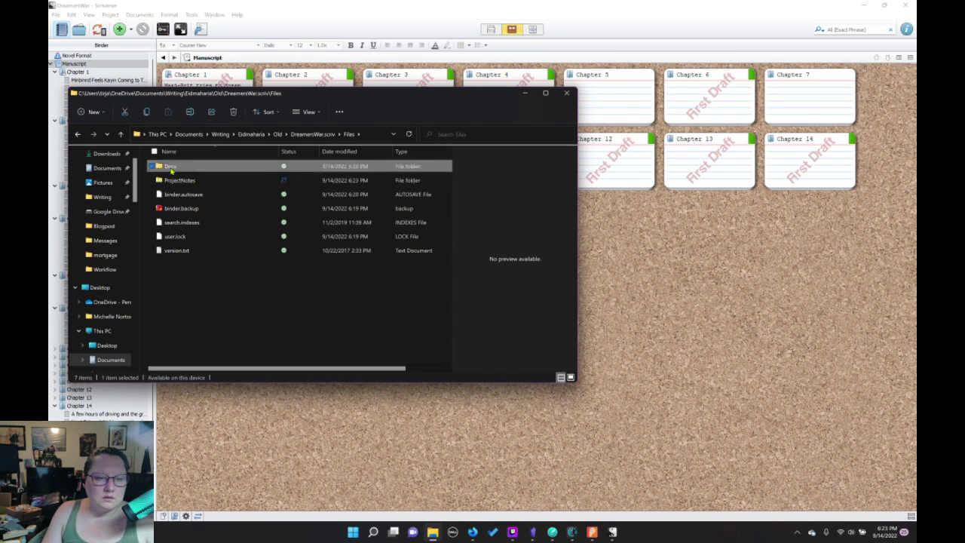
scroll(221, 234, down, 20)
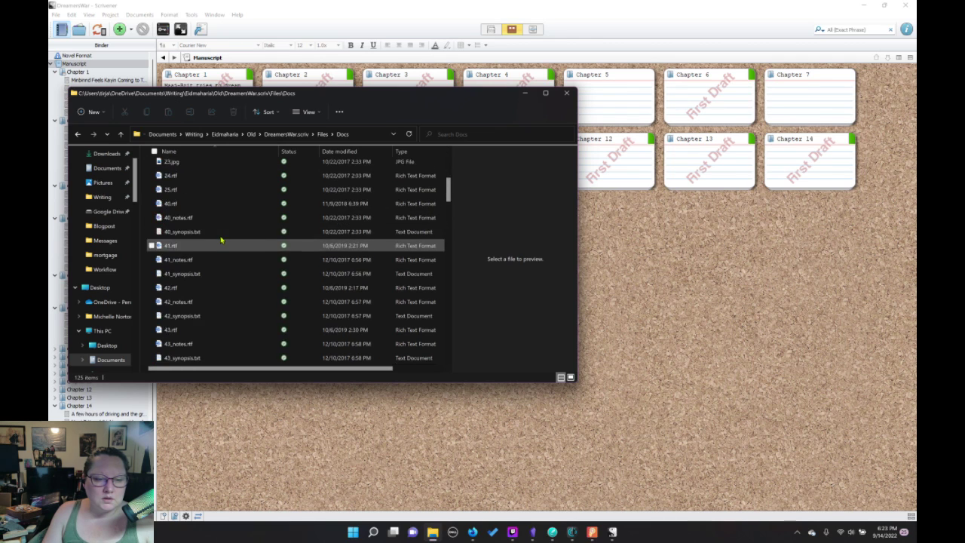
scroll(224, 226, up, 20)
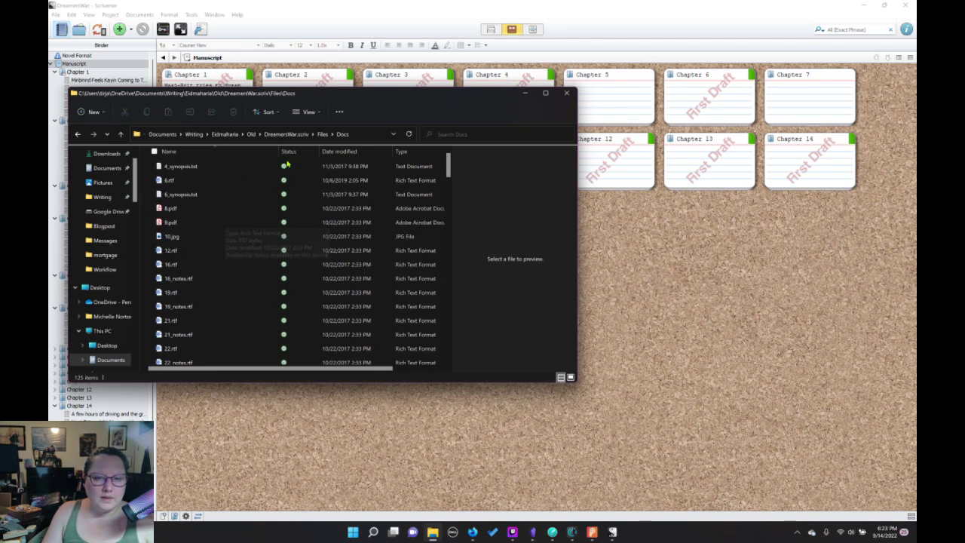
Move the Docs folder from DreamersWar.scriv > Files into Old > 1. Dreamer's War > DreamFireFirstDraft
click(322, 134)
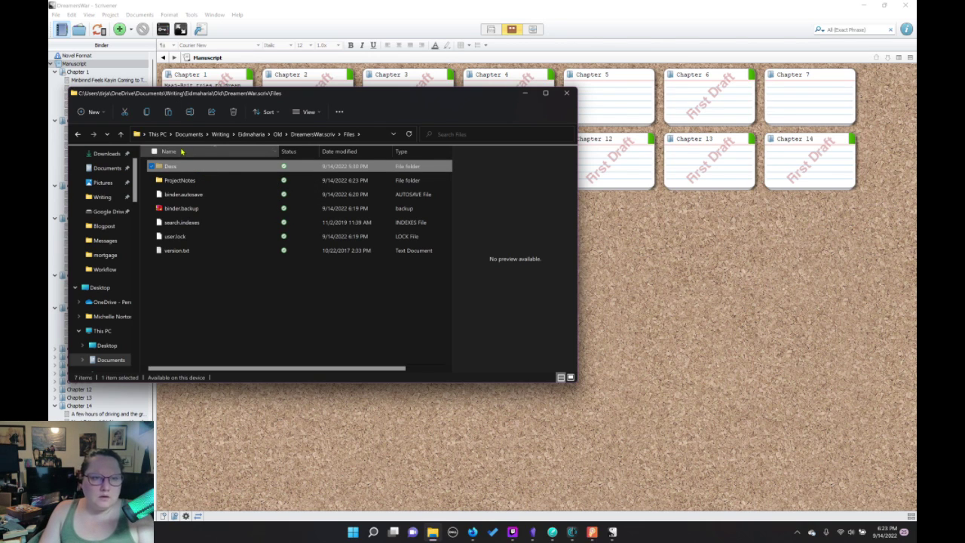
click(278, 134)
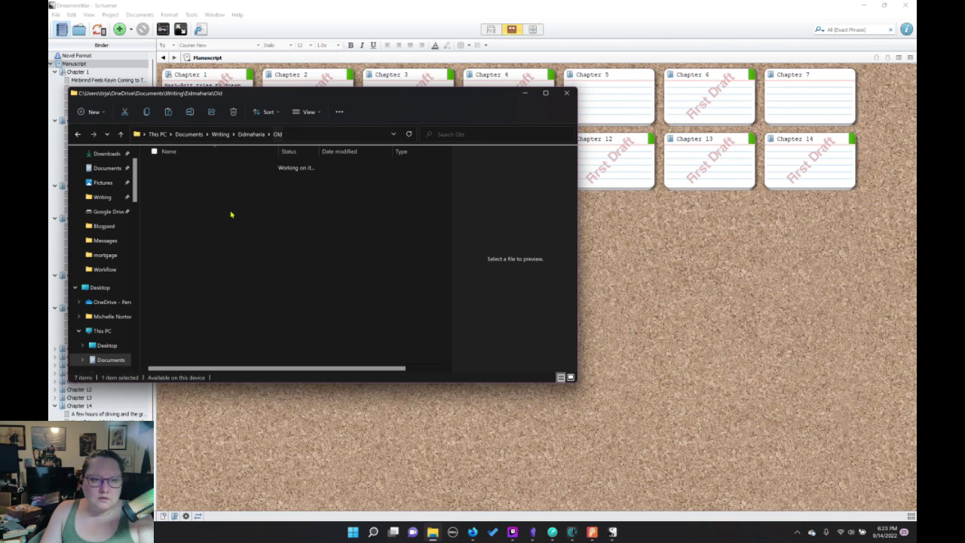
double_click(195, 169)
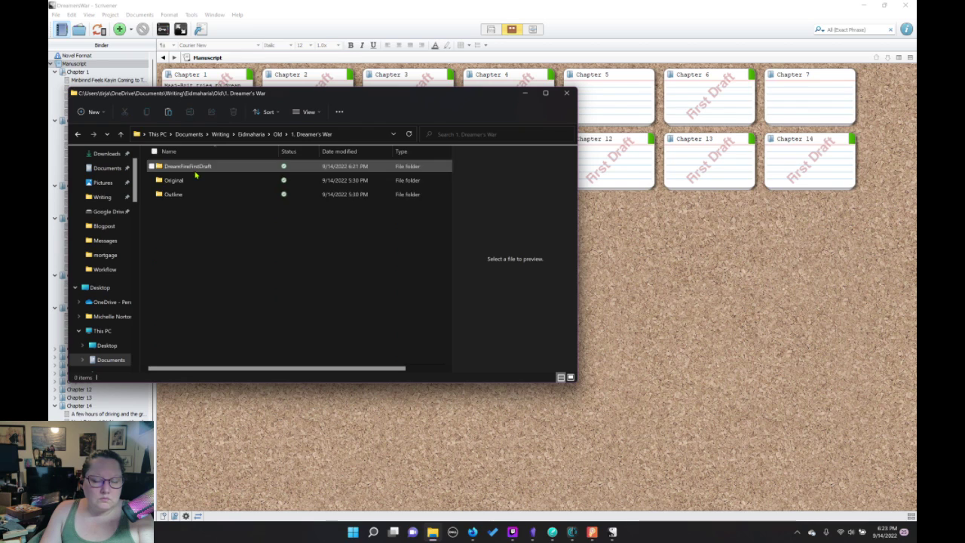
double_click(200, 168)
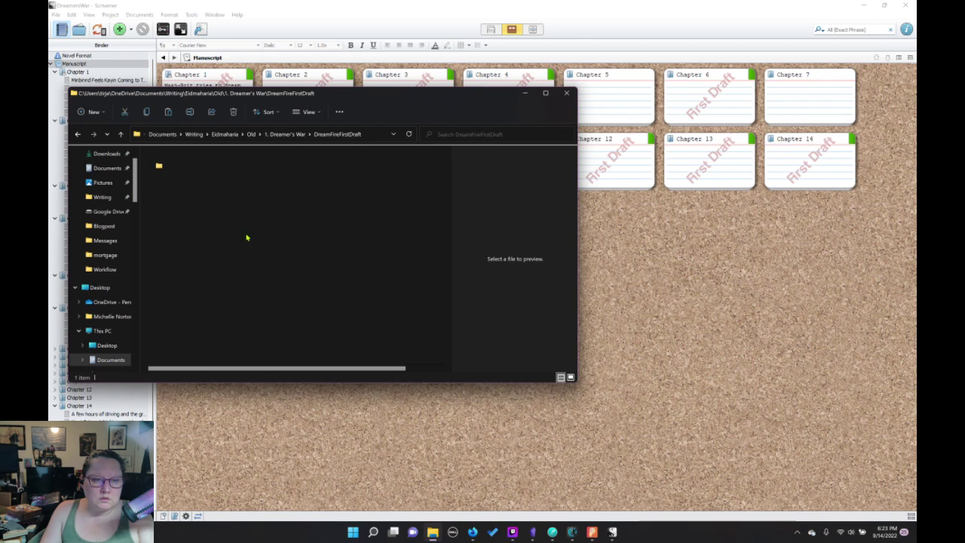
double_click(183, 168)
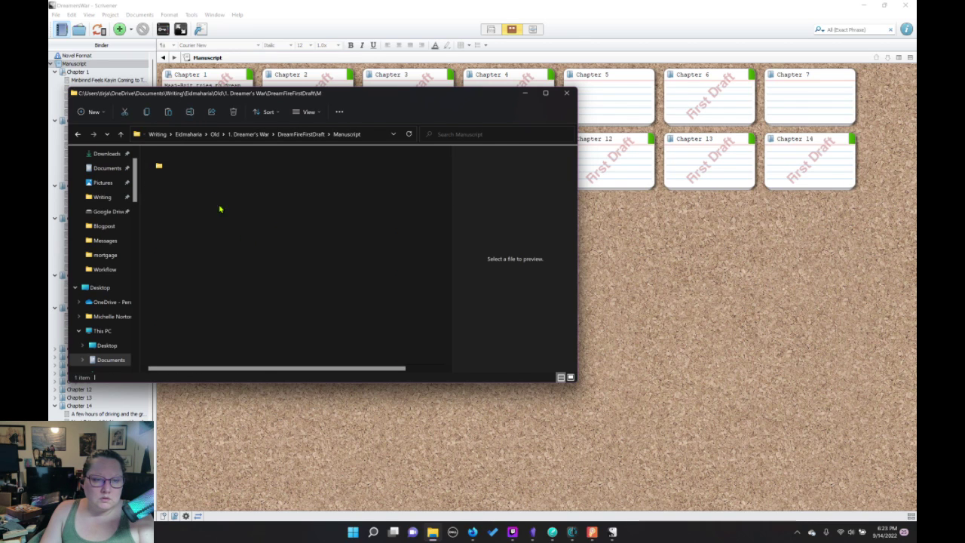
click(308, 136)
click(200, 208)
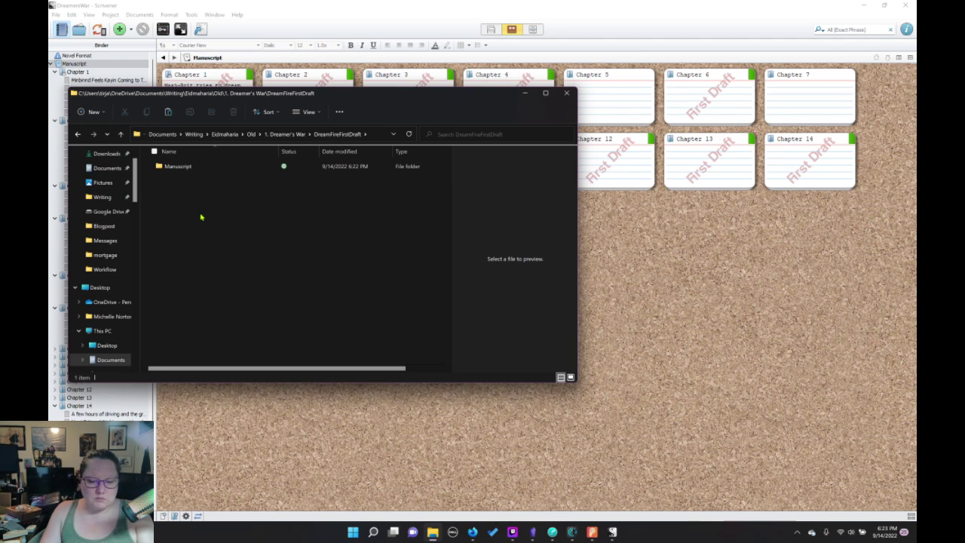
key(ctrl+v)
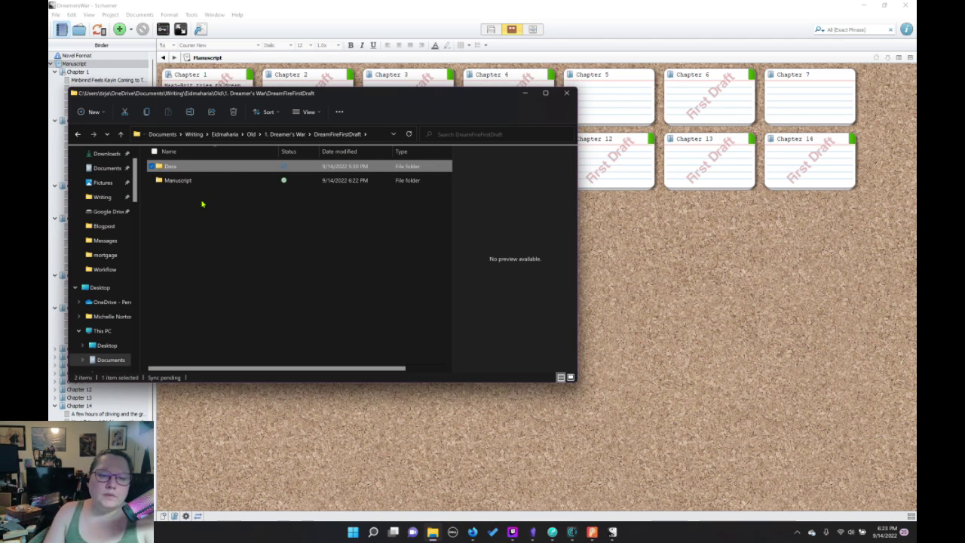
Go back up to the Old folder and try to delete the DreamersWar.scriv folder
click(291, 136)
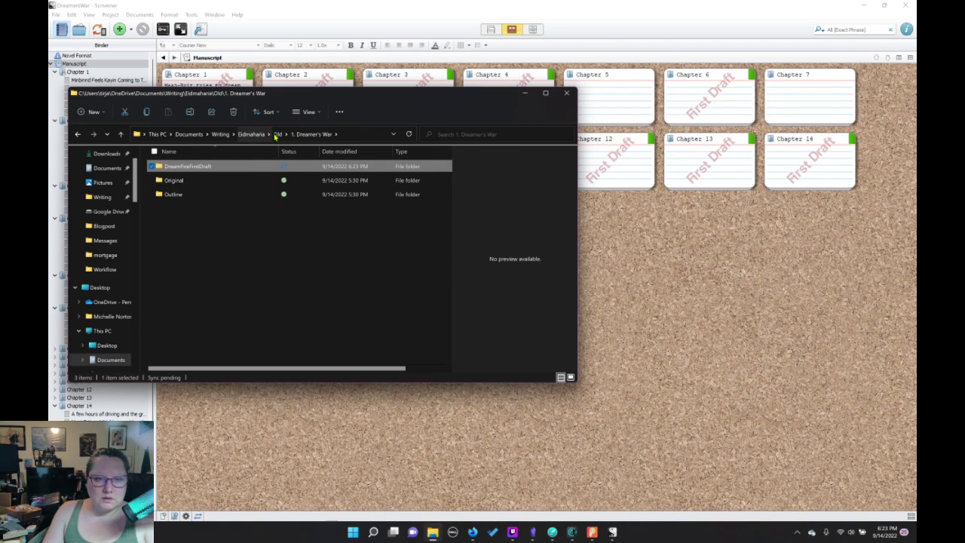
click(278, 134)
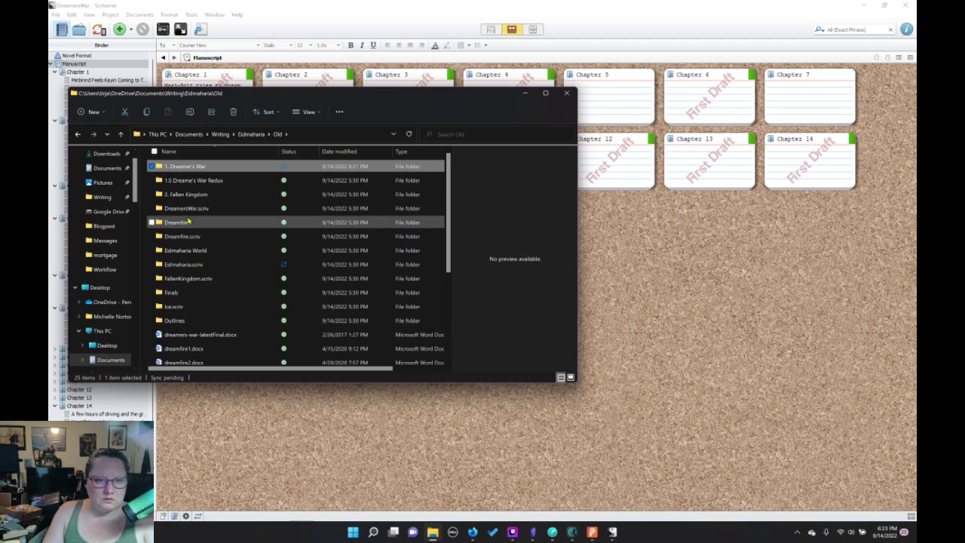
click(211, 209)
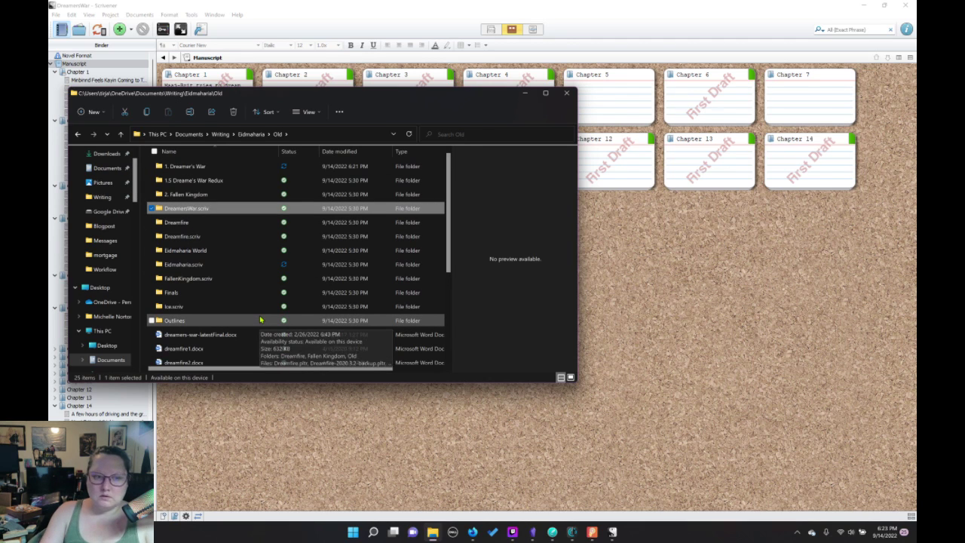
key(Delete)
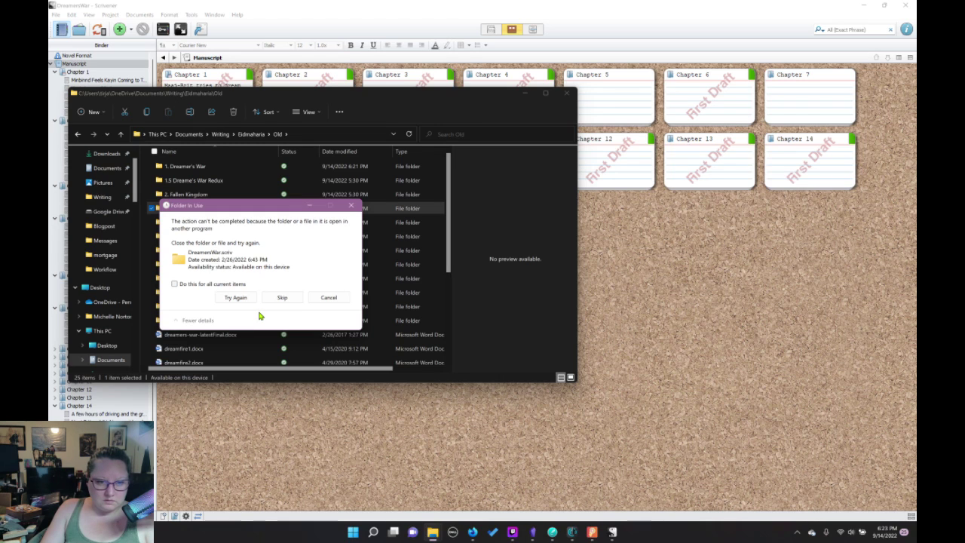
click(332, 298)
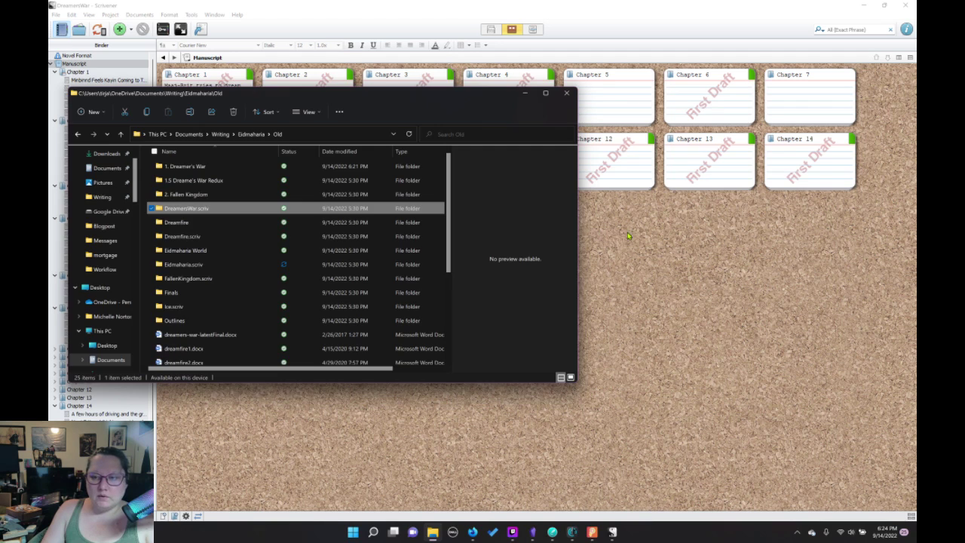
Close the file window and the DreamersWar project in Scrivener
click(567, 93)
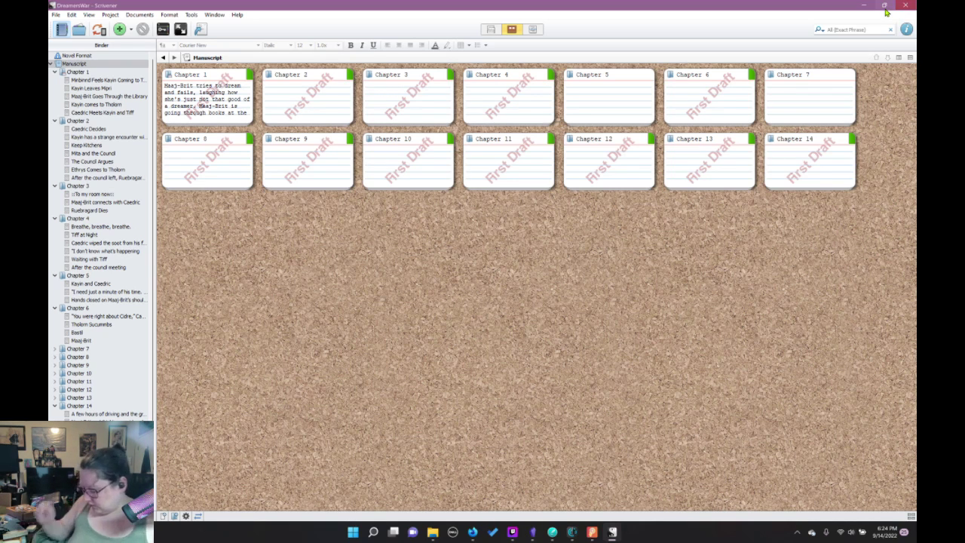
mouse_move(887, 12)
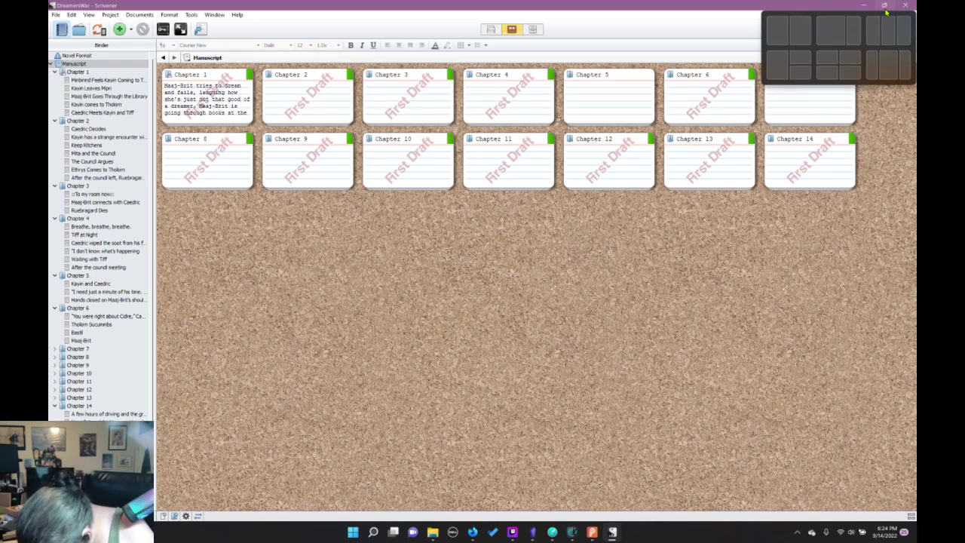
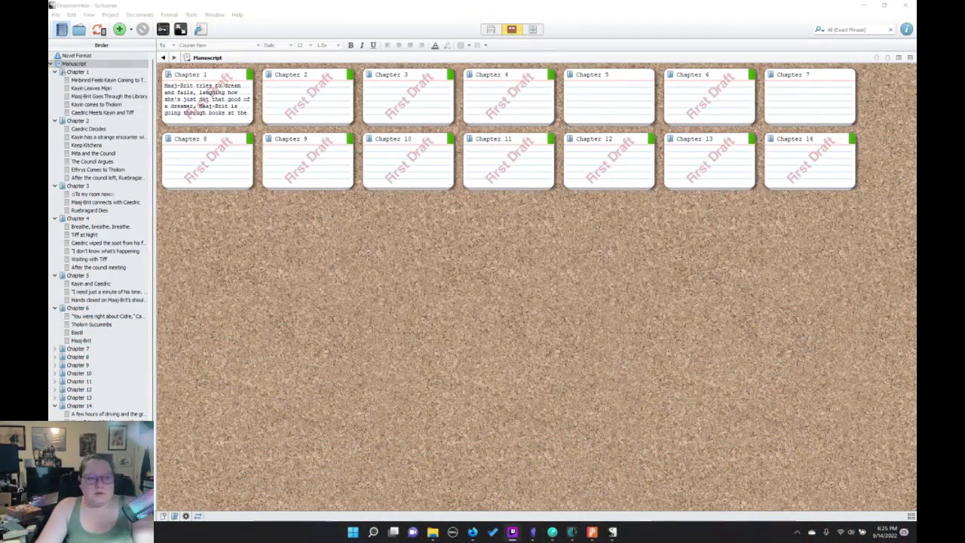
scroll(110, 219, down, 2)
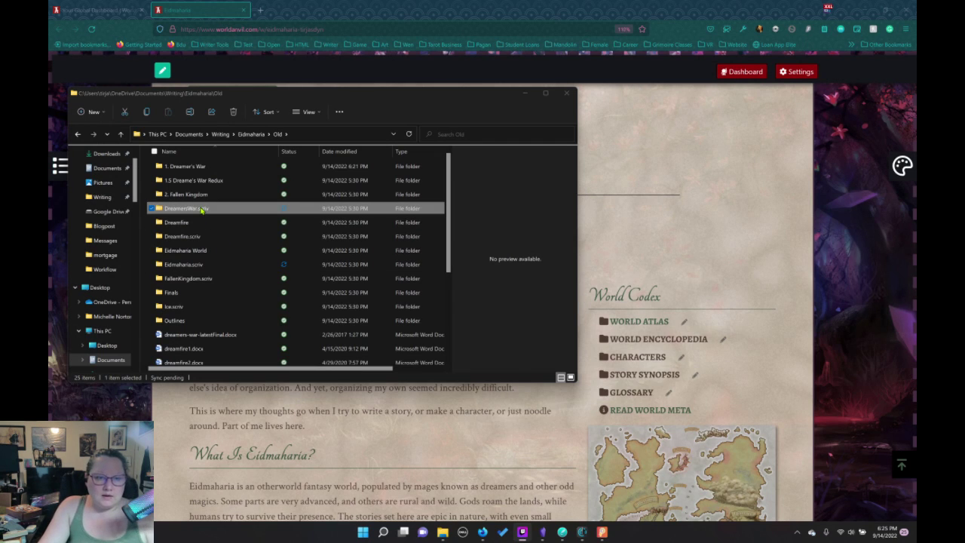
Check the DreamFireFirstDraft folder inside Old > 1. Dreamer's War and return to the Old folder
double_click(184, 166)
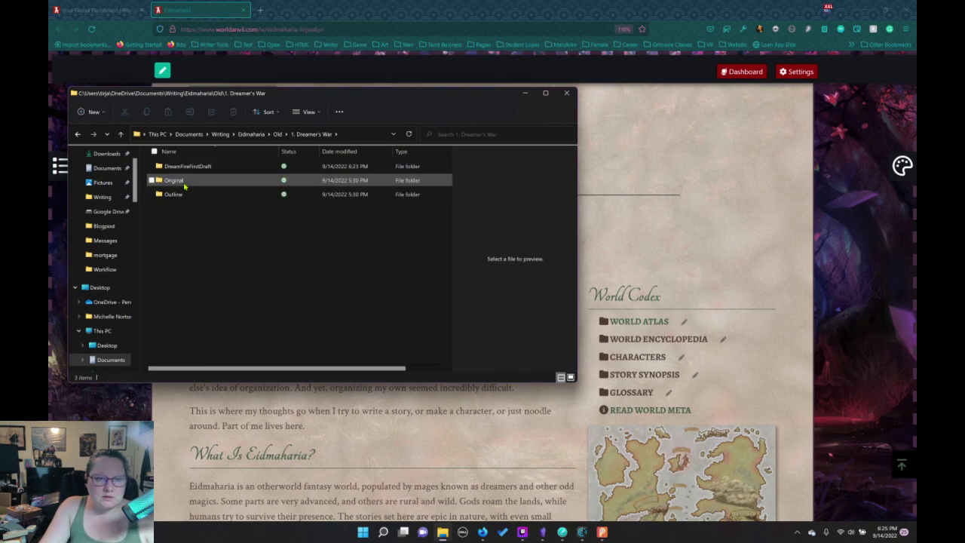
double_click(188, 171)
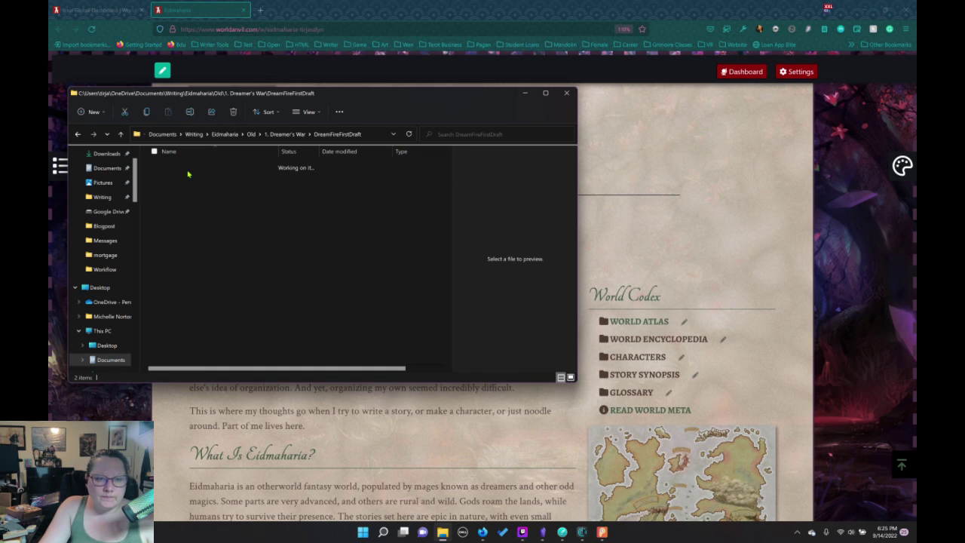
key(alt+Up)
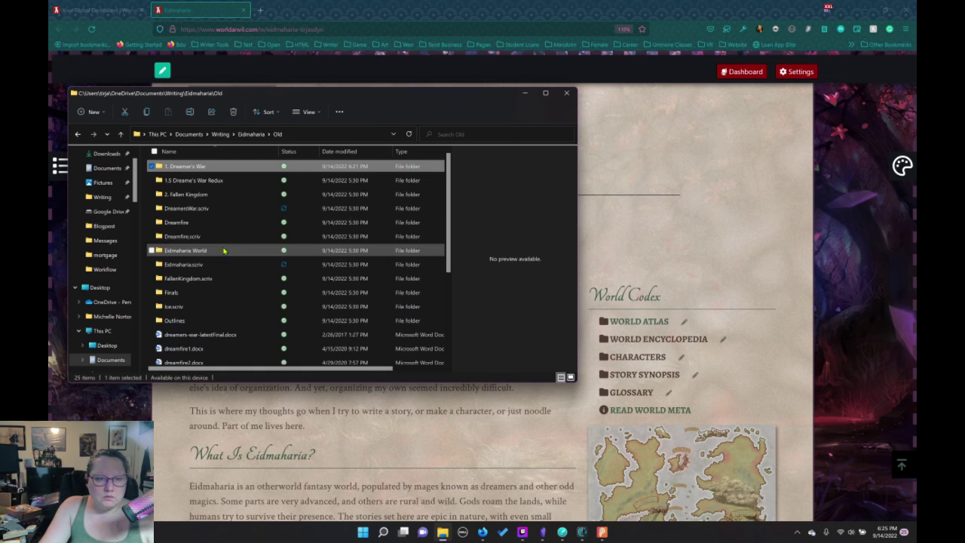
Permanently delete the DreamersWar.scriv folder from the Old folder
click(178, 210)
key(Delete)
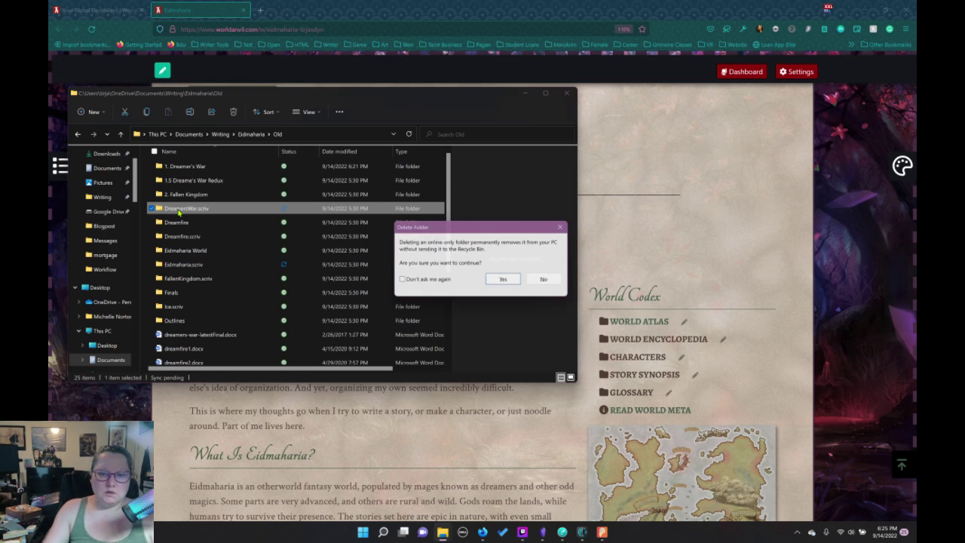
click(507, 282)
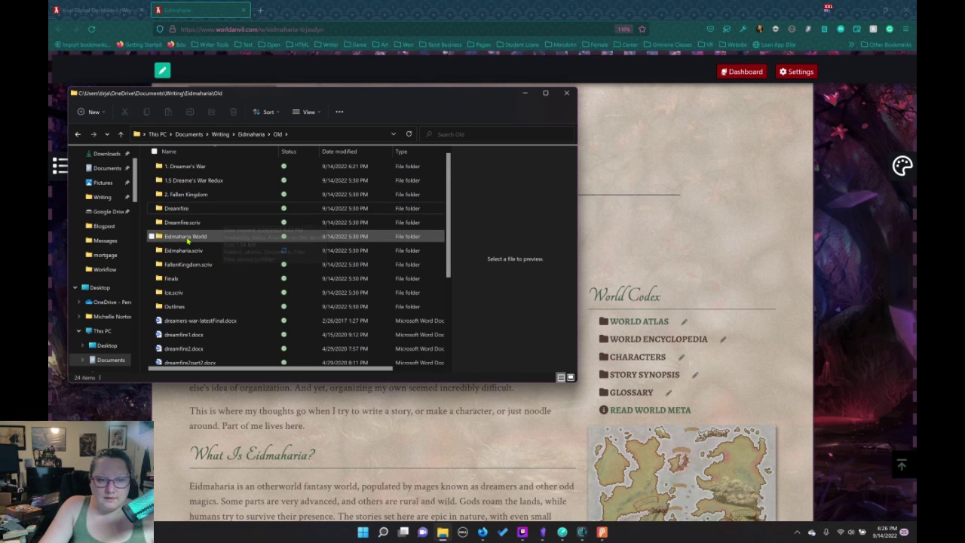
Look through the files in the Eidmaharia World folder and return to the Old folder
double_click(230, 236)
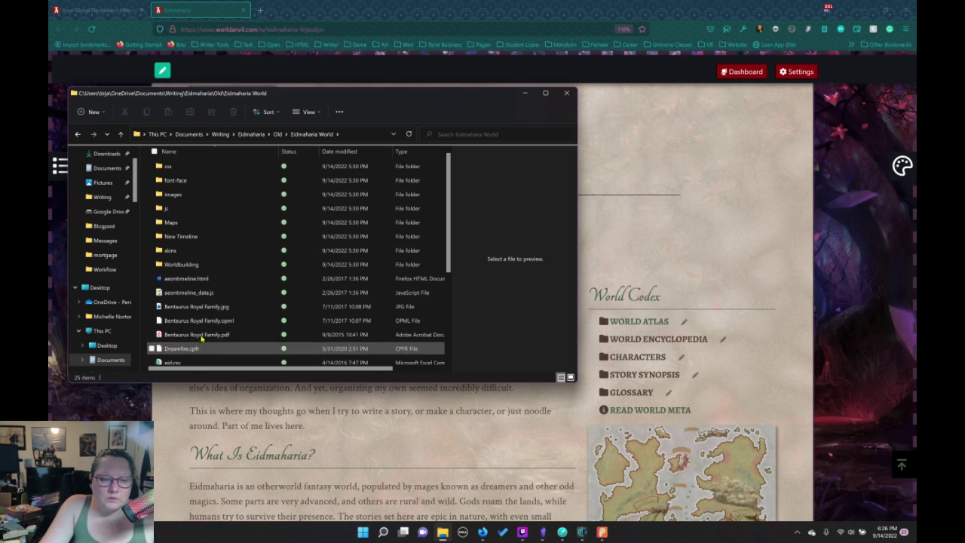
scroll(226, 309, down, 3)
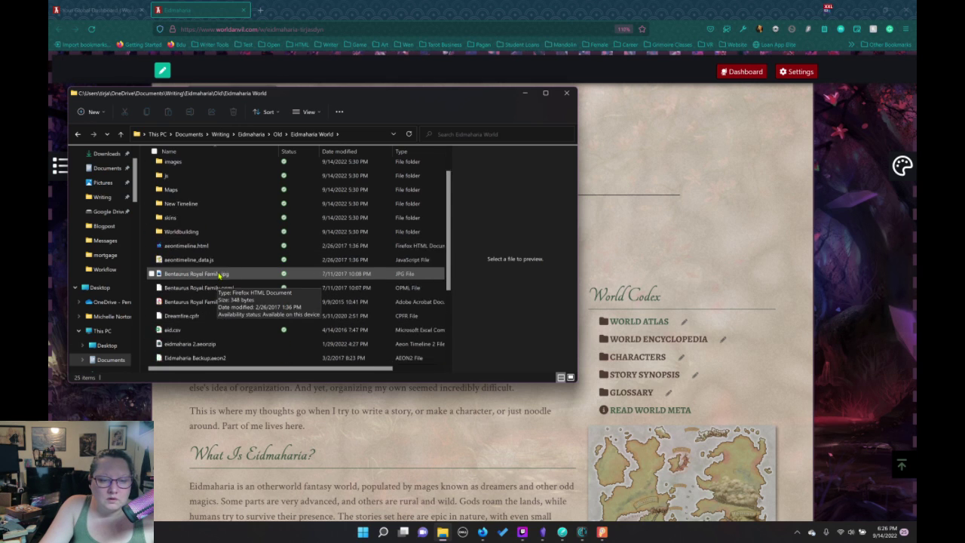
scroll(234, 332, down, 1)
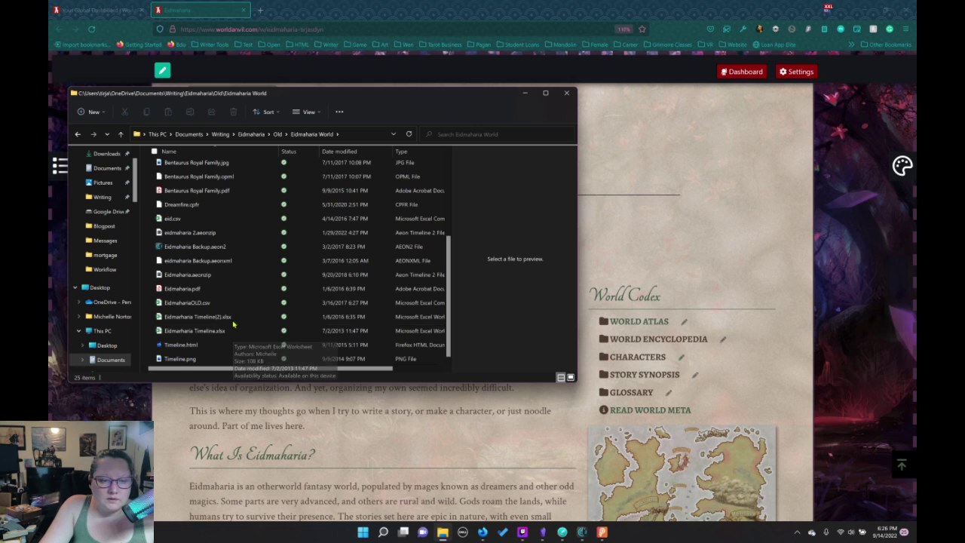
click(278, 134)
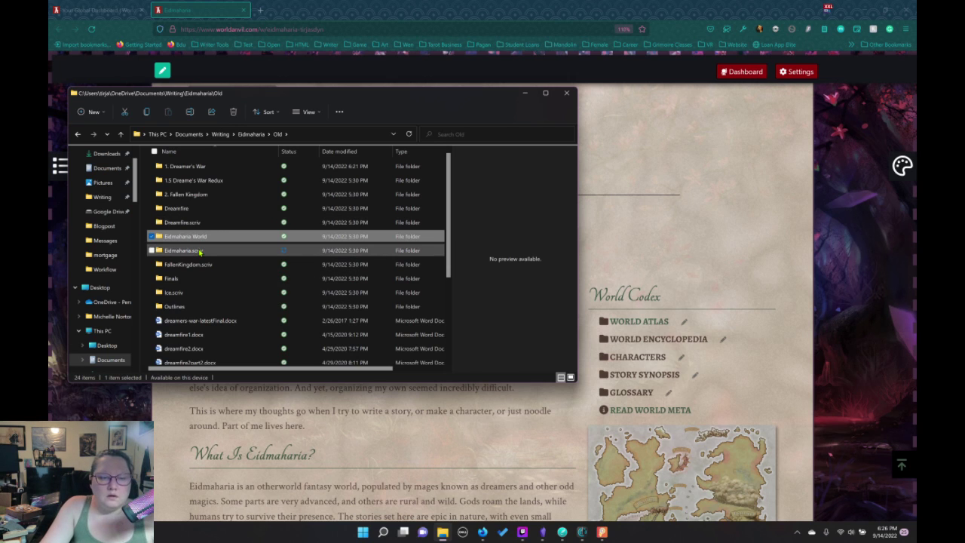
Look into the Finals and 2. Fallen Kingdom folders, returning to the Old folder after each
double_click(172, 278)
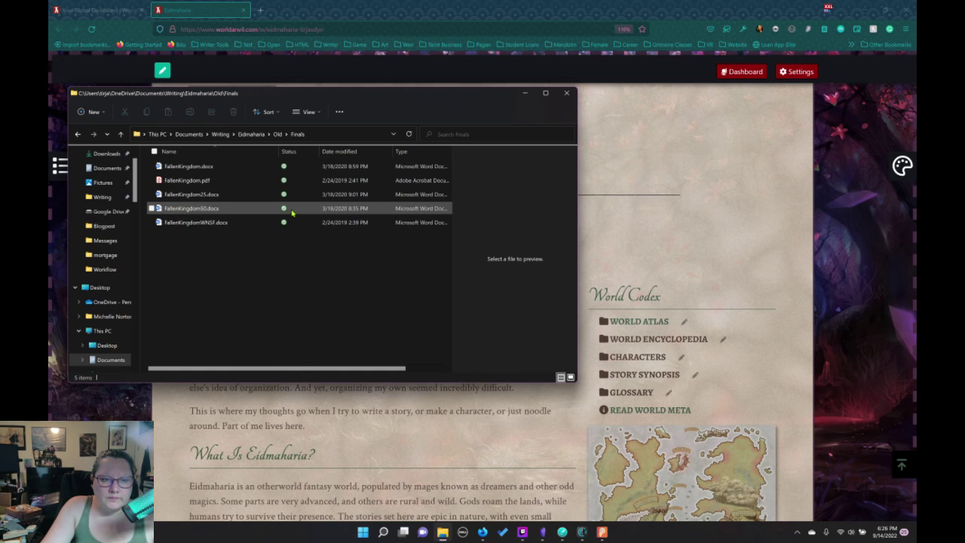
click(277, 134)
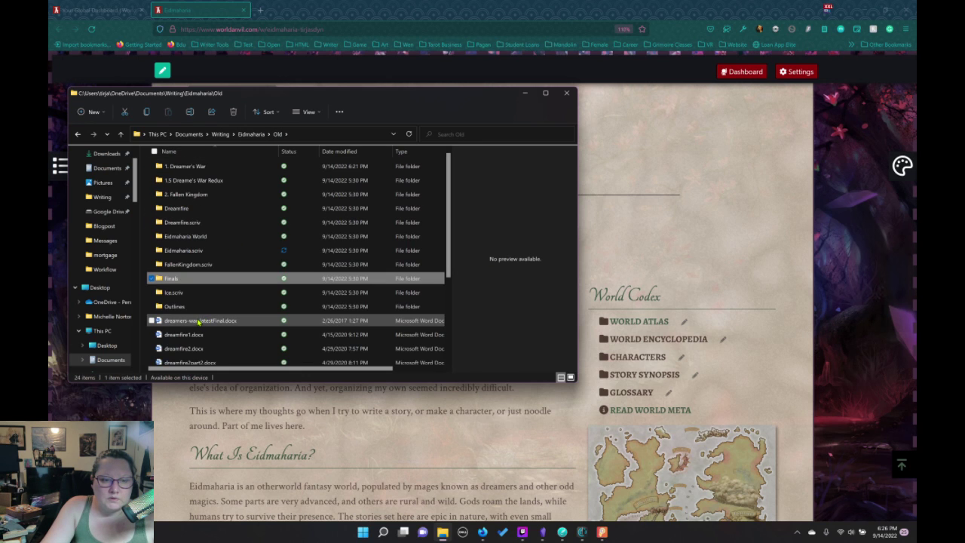
double_click(183, 196)
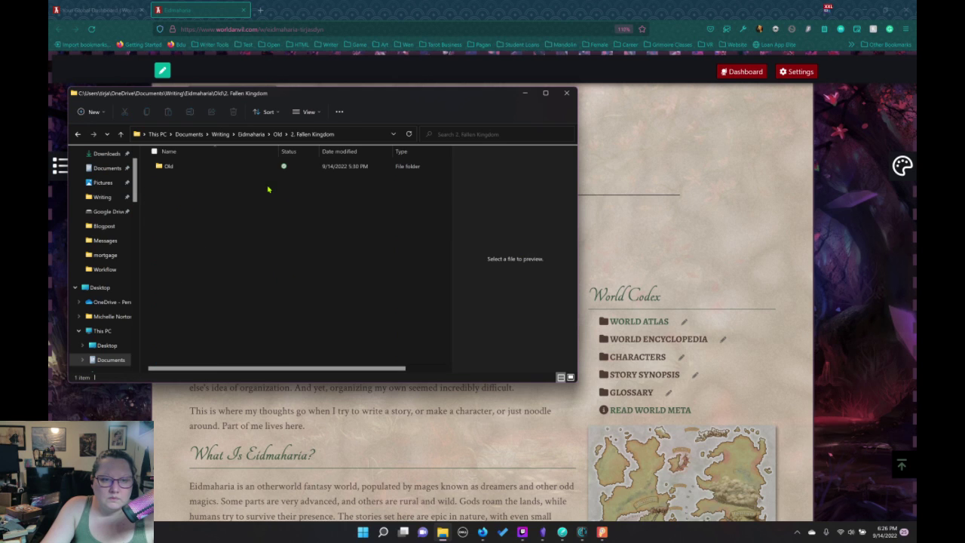
click(279, 134)
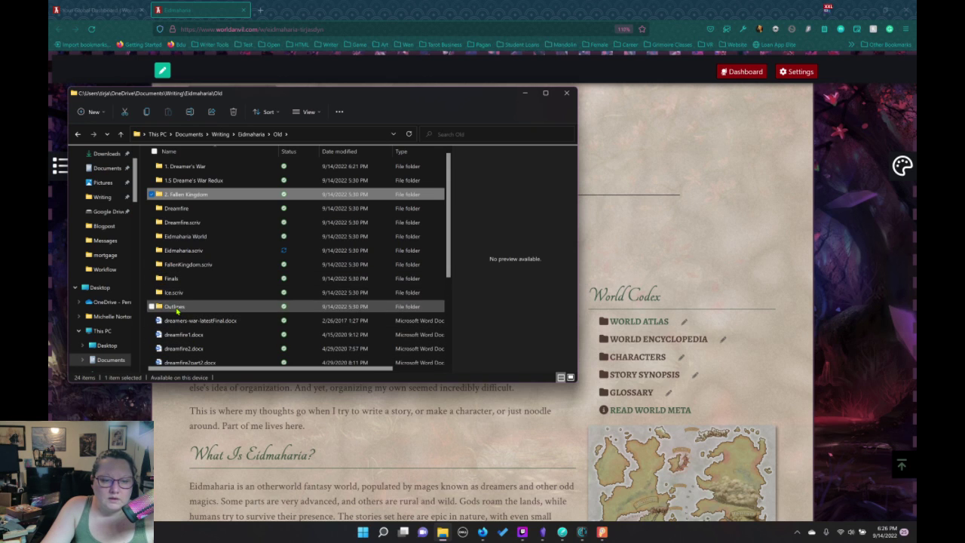
Examine the Outlines folder with its Dreamfire and Fallen Kingdom subfolders, and return to the Old folder
double_click(176, 307)
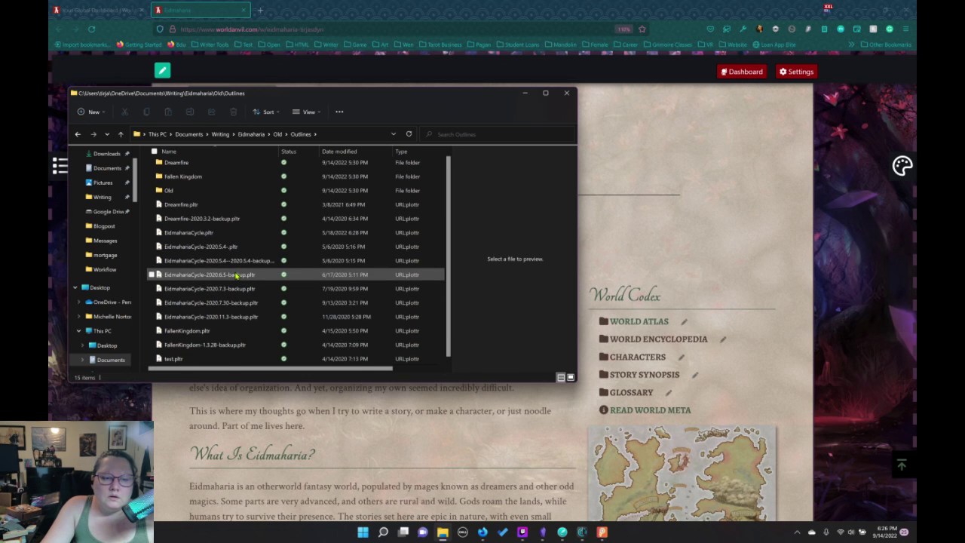
double_click(181, 163)
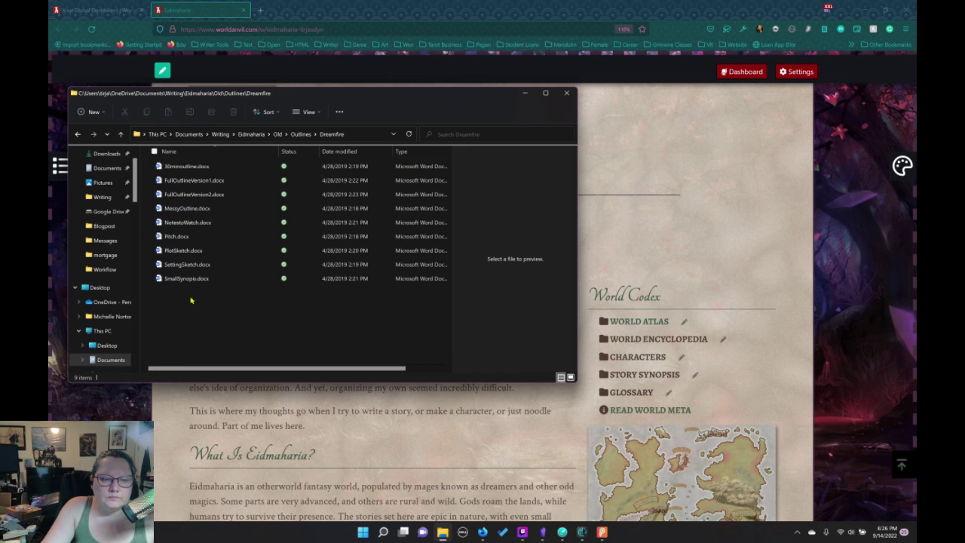
click(305, 136)
double_click(176, 185)
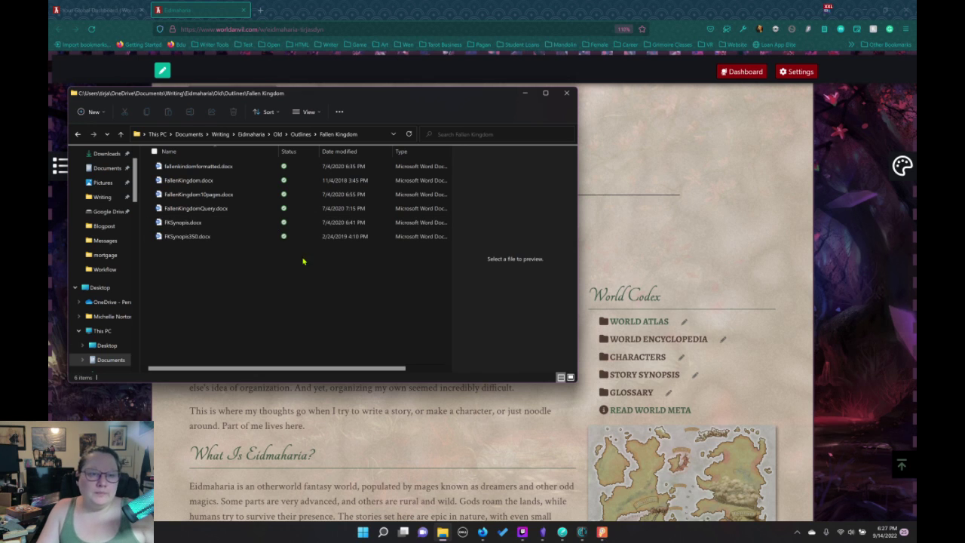
click(301, 134)
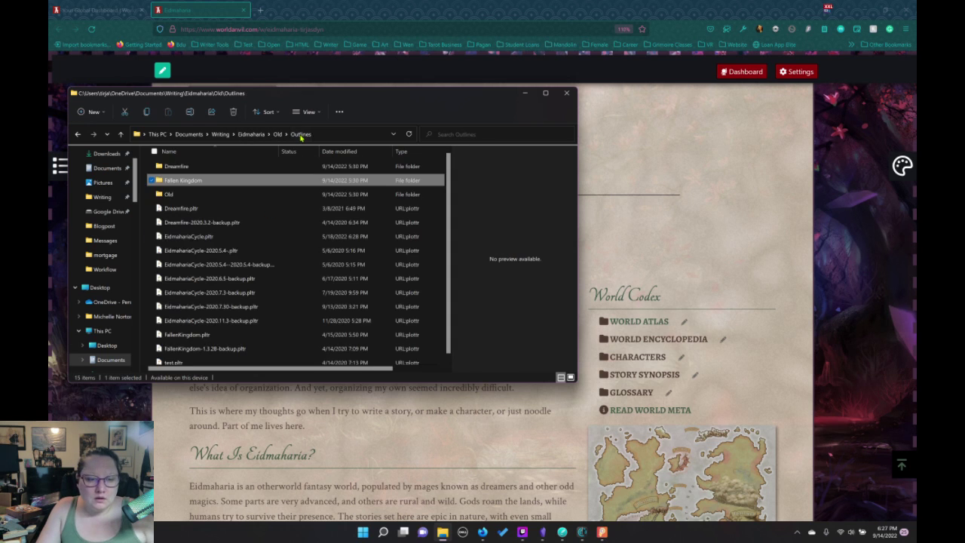
click(277, 133)
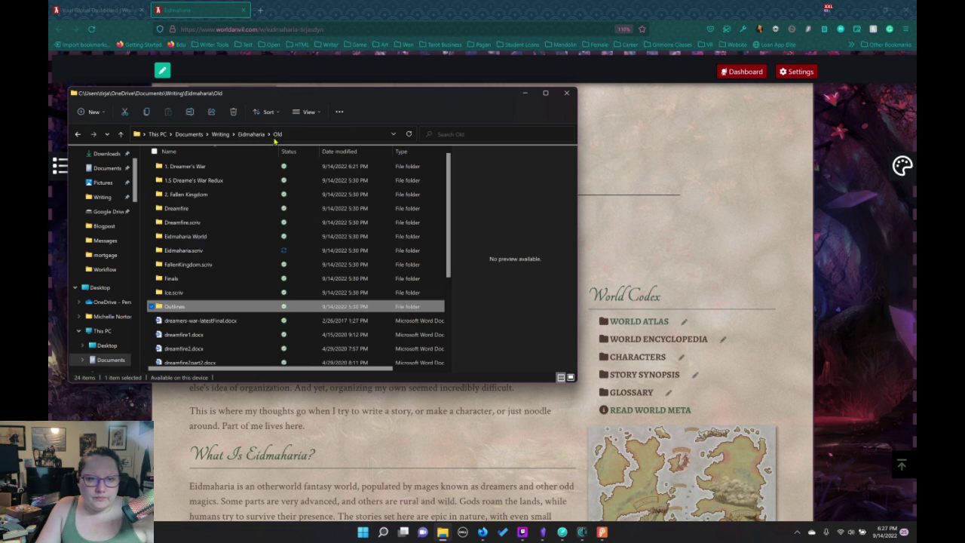
Skim the documents in Old, go to Writing > Eidmaharia, and look into its Outline folder before returning to Eidmaharia
scroll(226, 249, down, 3)
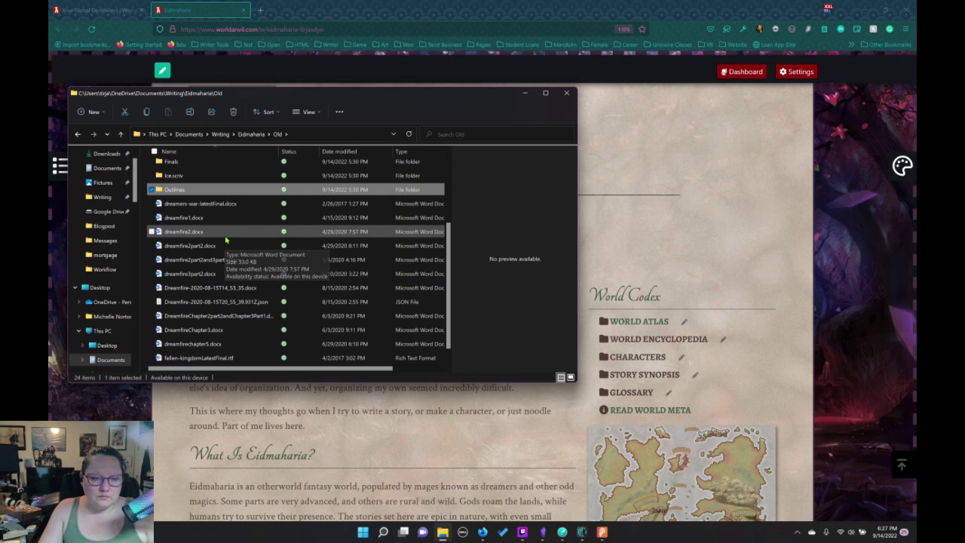
scroll(226, 245, up, 3)
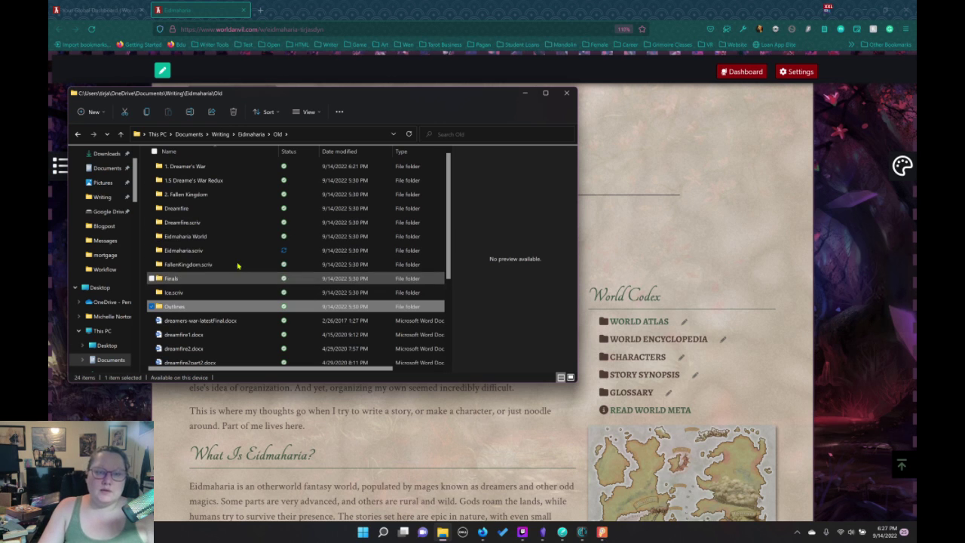
click(221, 134)
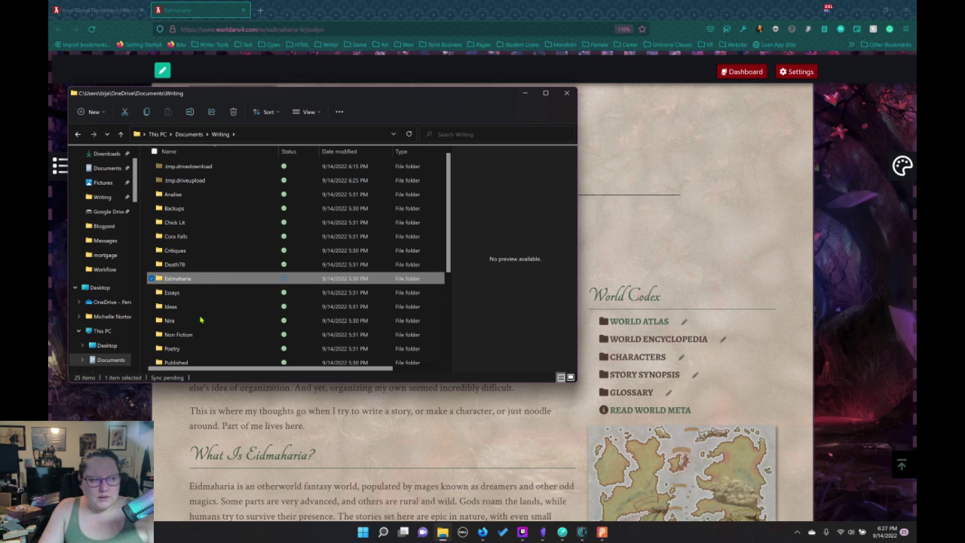
double_click(178, 279)
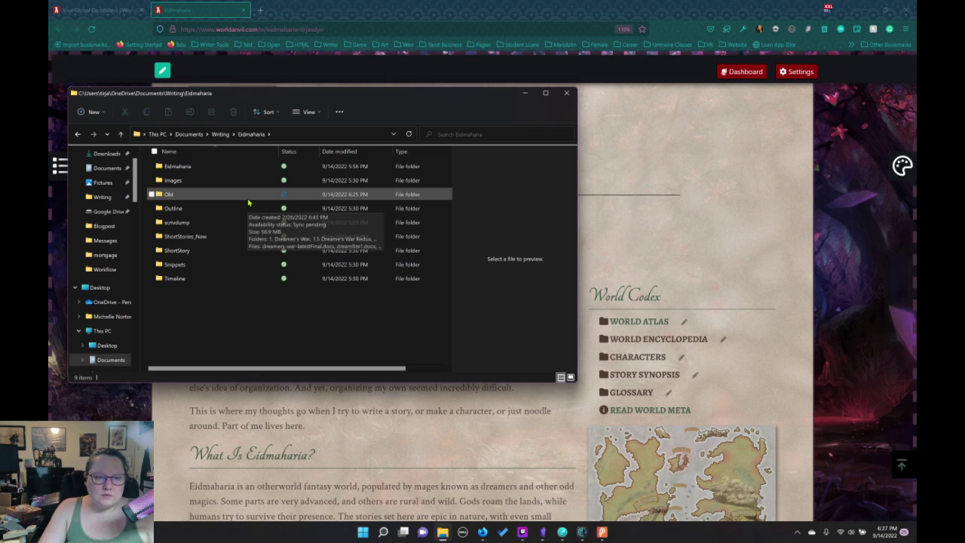
double_click(173, 208)
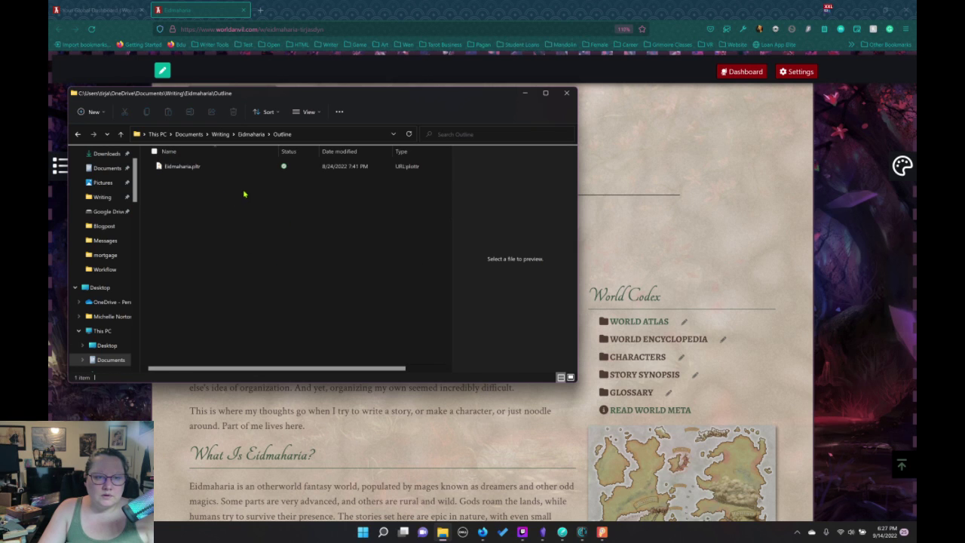
key(alt+Left)
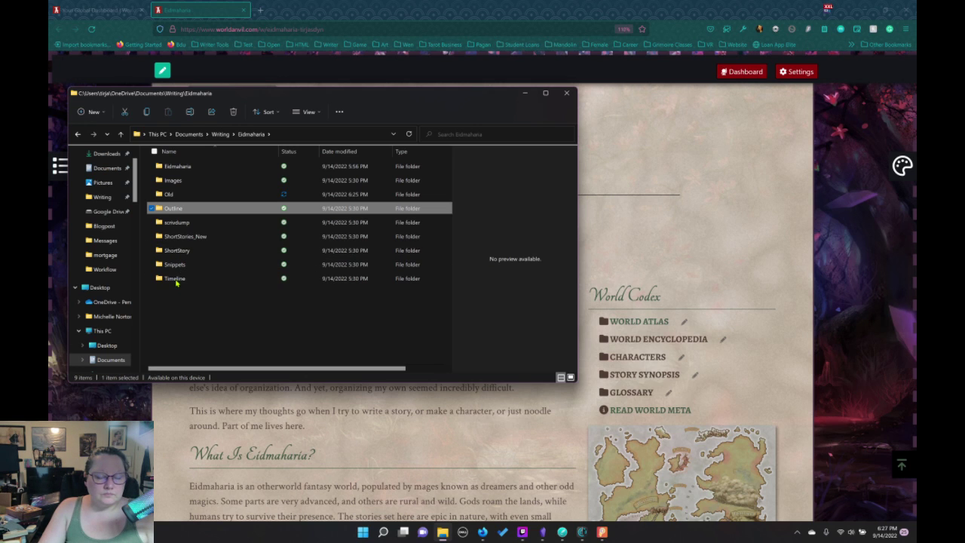
Go into the ShortStory folder, open Bubbles.docx to check its opening, and close the document
double_click(178, 252)
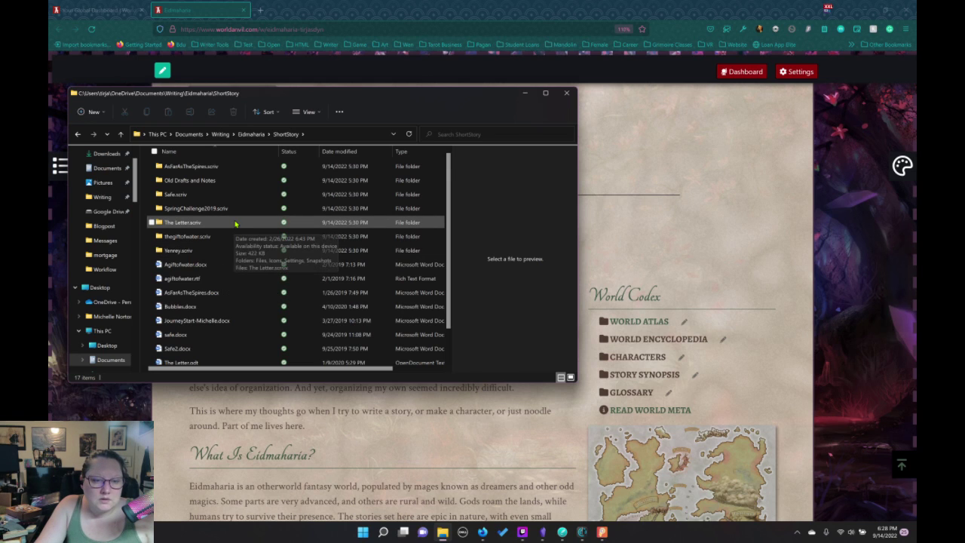
click(181, 309)
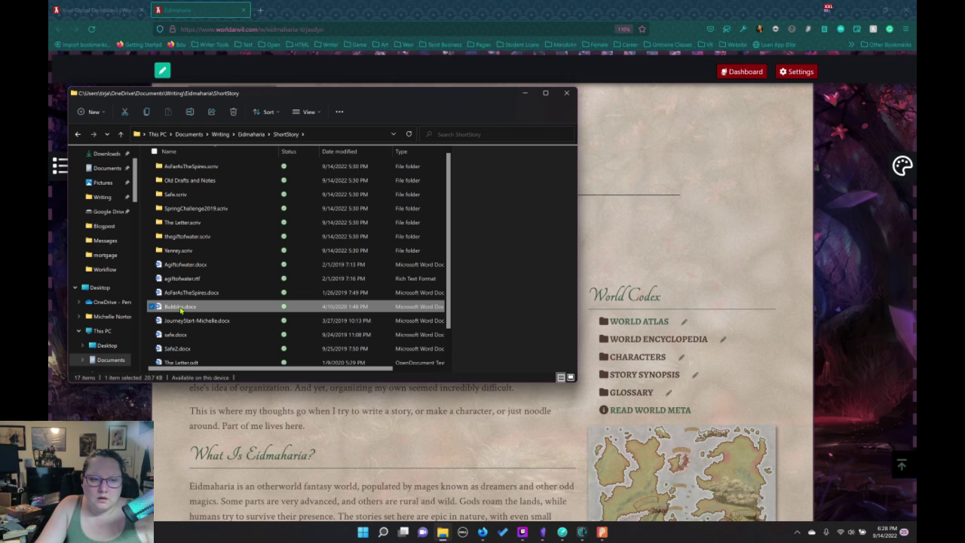
double_click(181, 307)
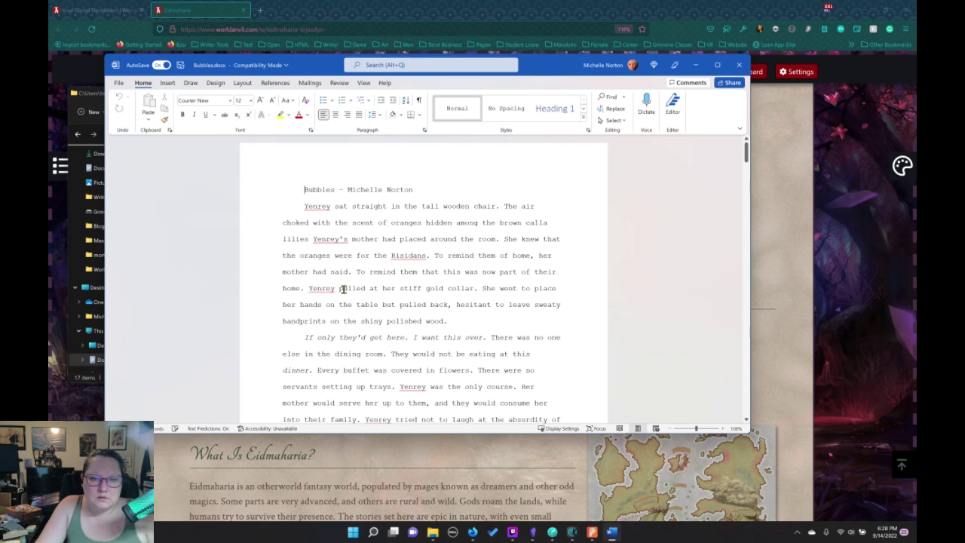
click(739, 66)
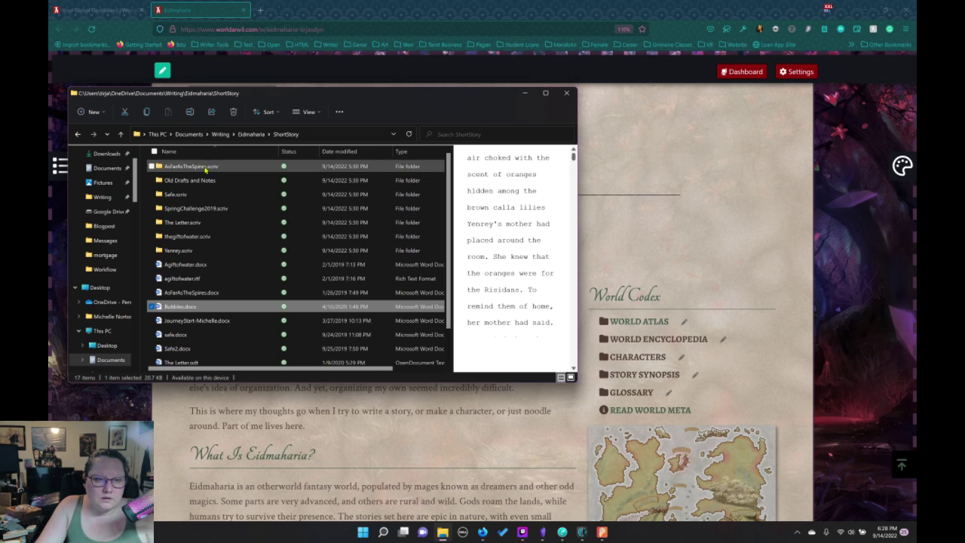
Go to Old Drafts and Notes > A Better Way, skim Sometime Rain.docx through to its ending, and close it
double_click(263, 181)
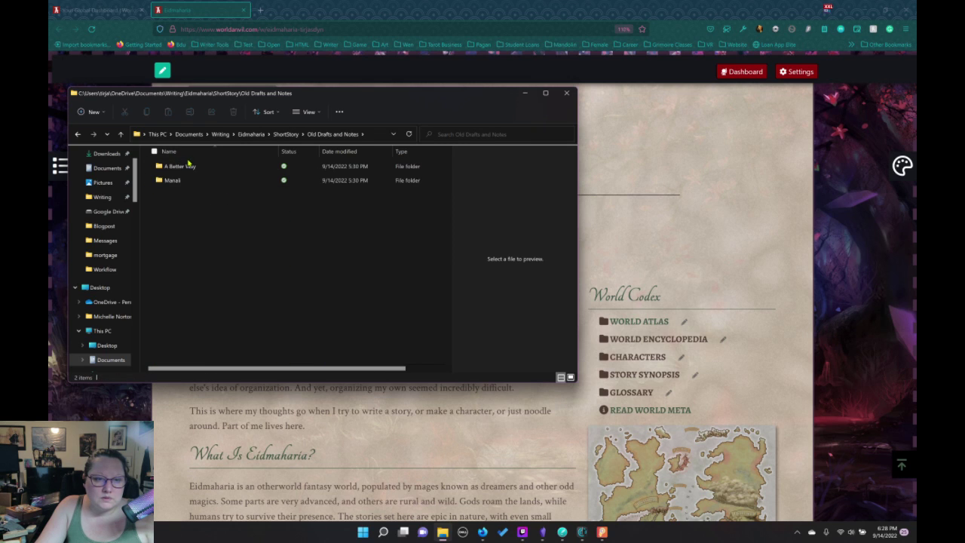
double_click(188, 166)
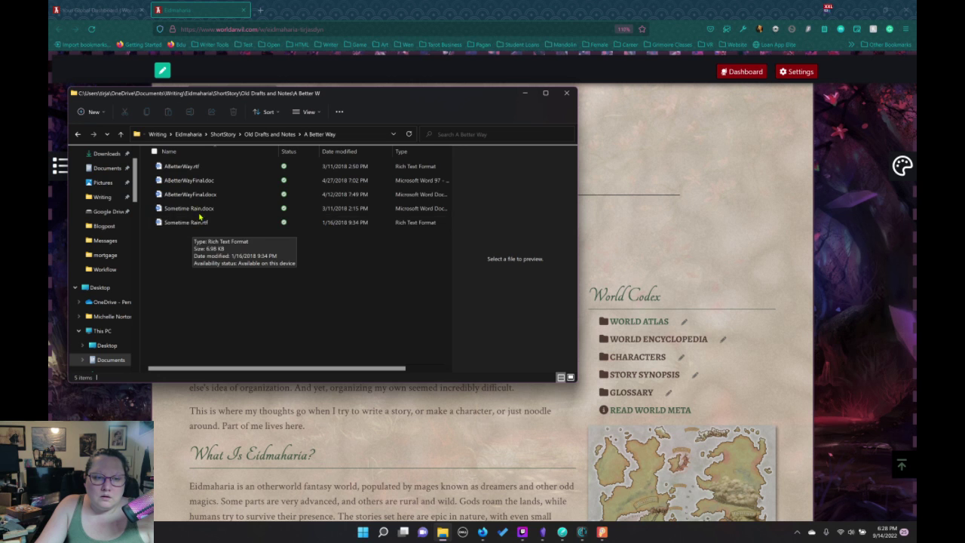
double_click(201, 209)
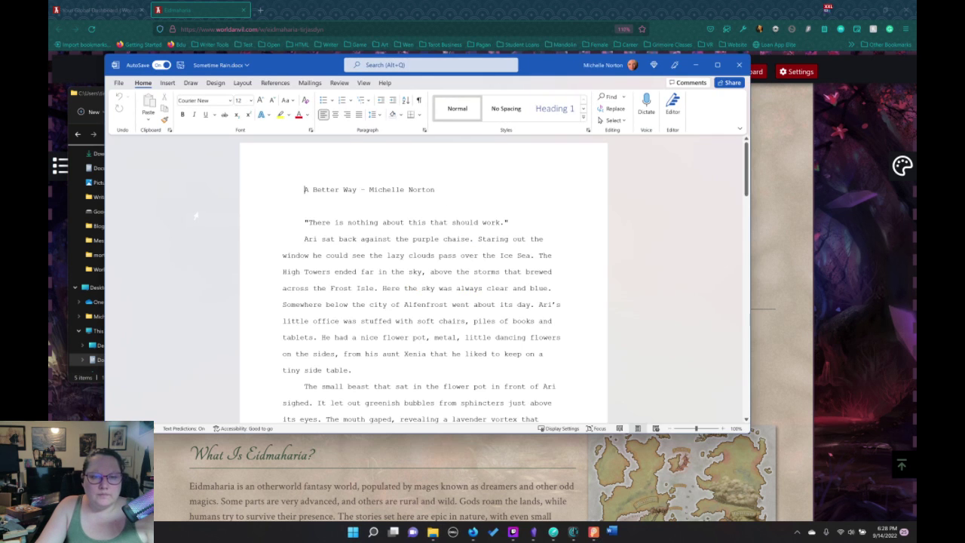
scroll(350, 242, down, 3)
scroll(351, 243, down, 20)
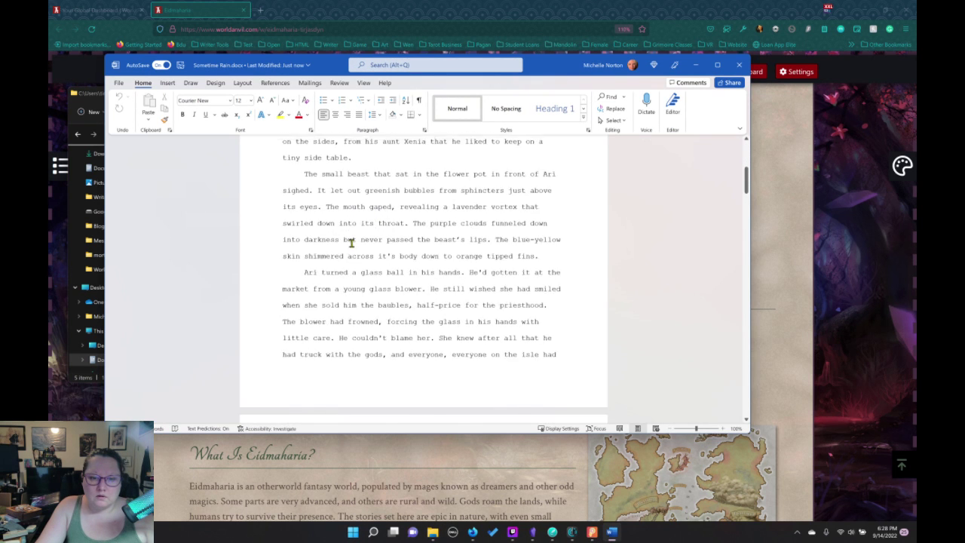
scroll(355, 258, down, 15)
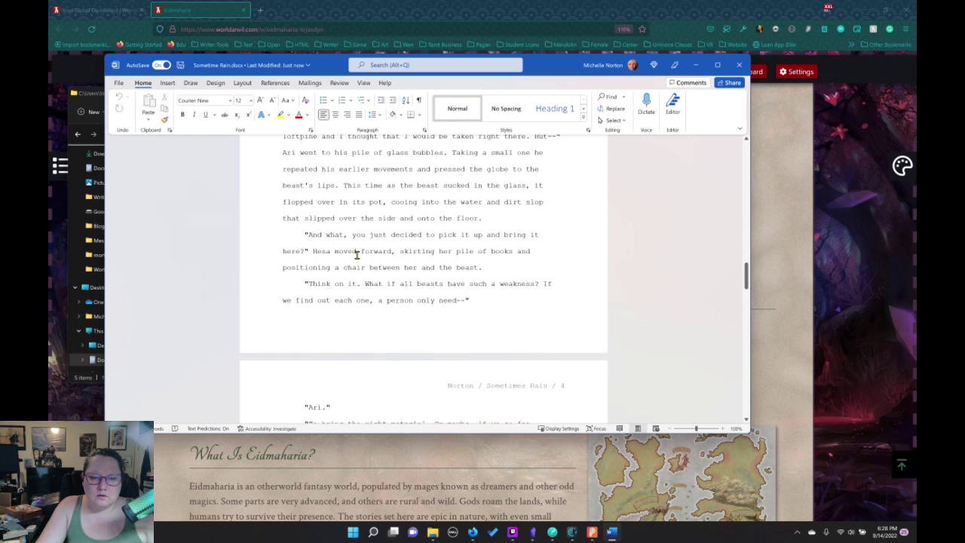
scroll(355, 256, down, 8)
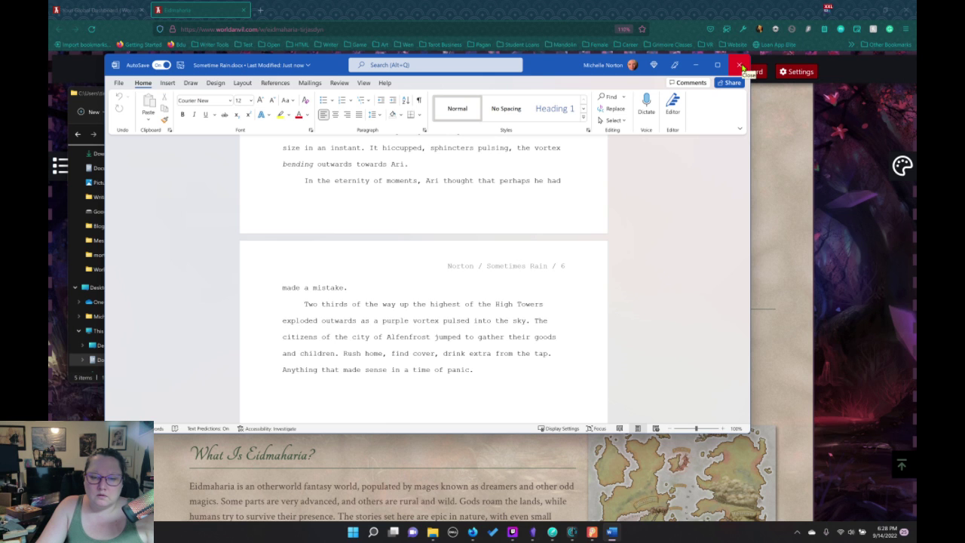
click(741, 66)
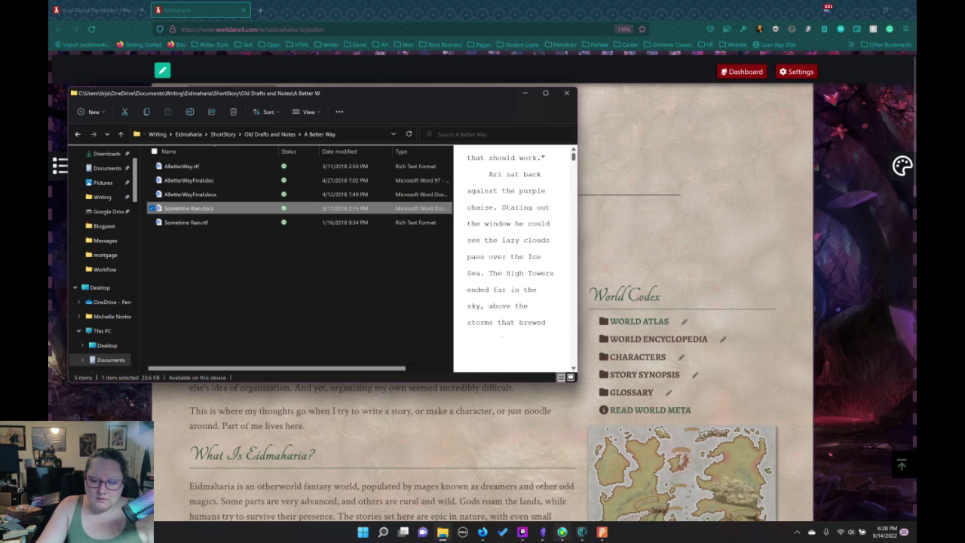
Switch to Dabble and check the ending of the A Better Way chapter against the old draft
click(562, 532)
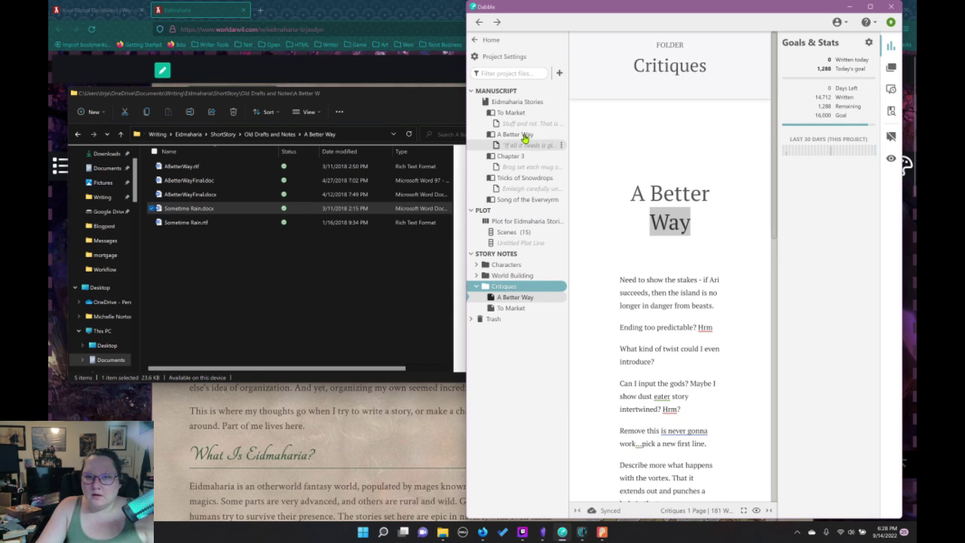
click(521, 134)
mouse_move(774, 63)
mouse_down()
mouse_move(778, 491)
mouse_move(781, 480)
mouse_up()
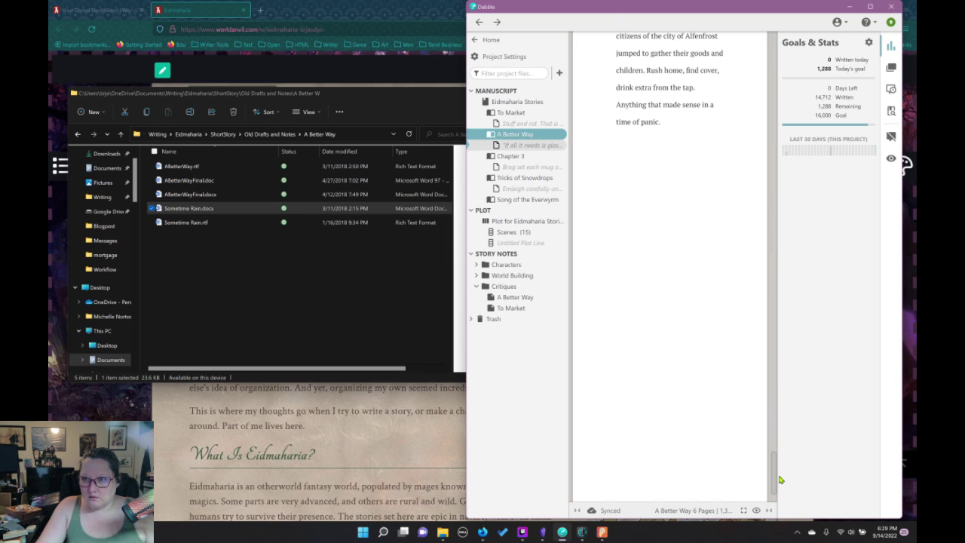
Return to File Explorer and check the remaining A Better Way and Sometime Rain draft files in the folder
click(234, 268)
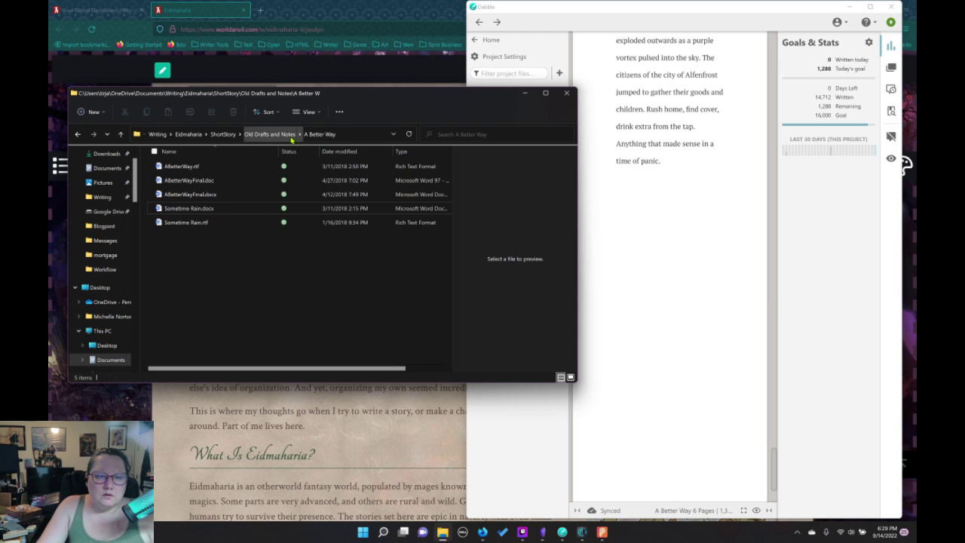
click(189, 166)
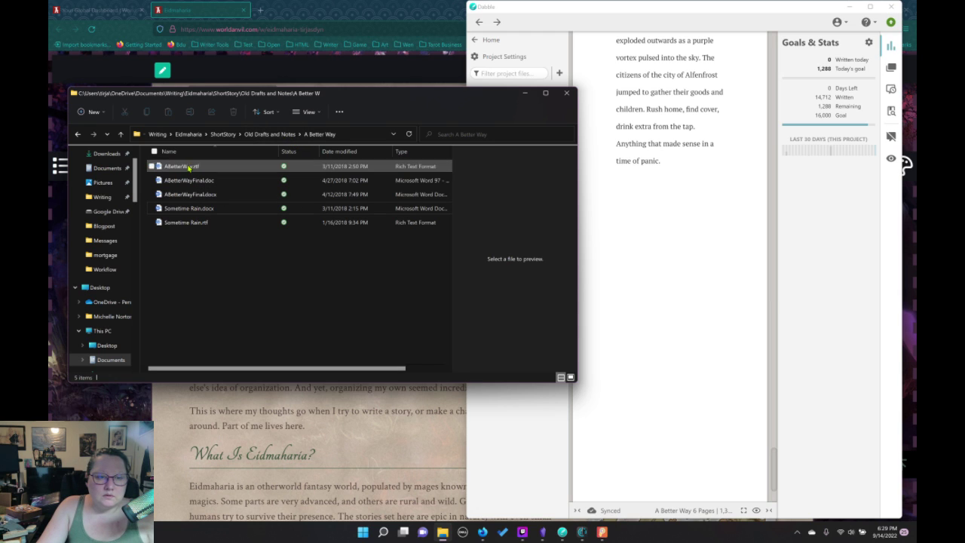
click(190, 194)
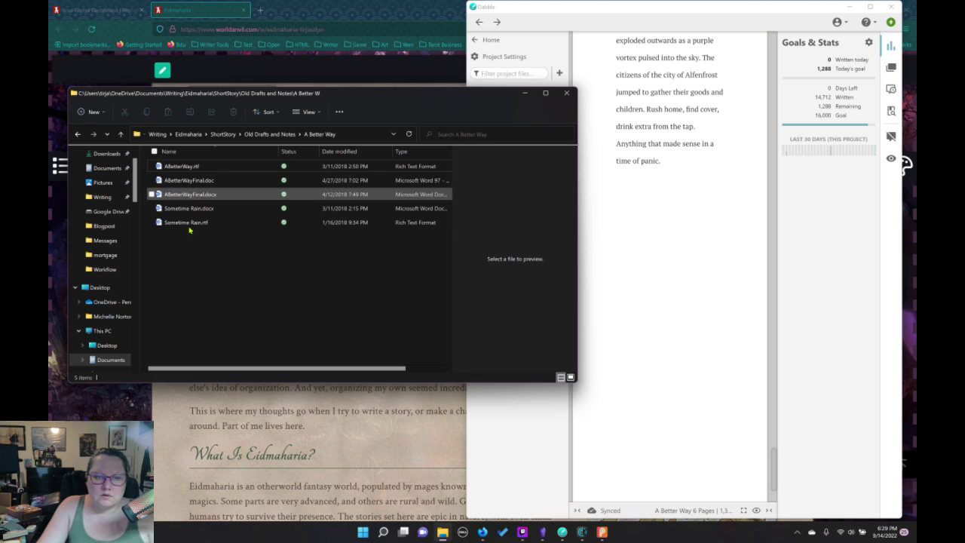
click(188, 181)
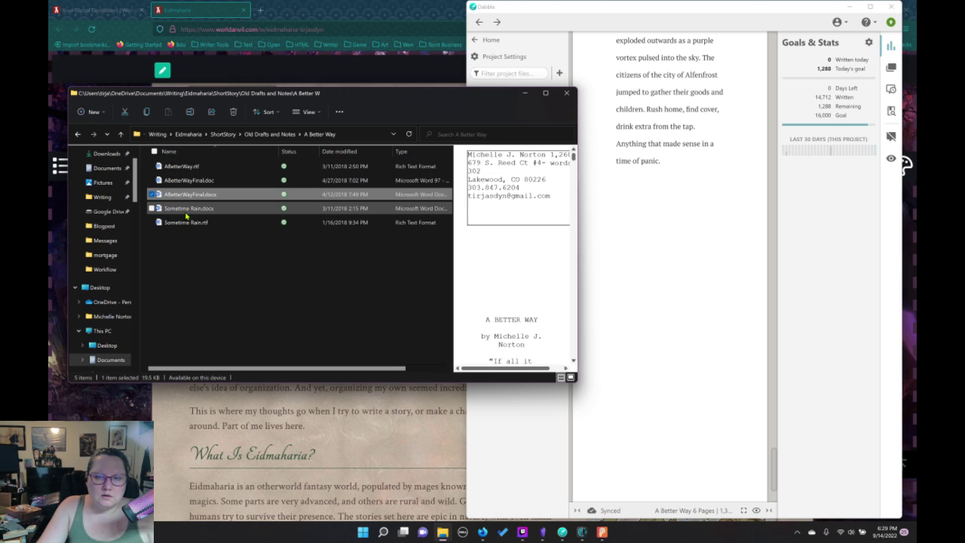
click(188, 208)
click(187, 223)
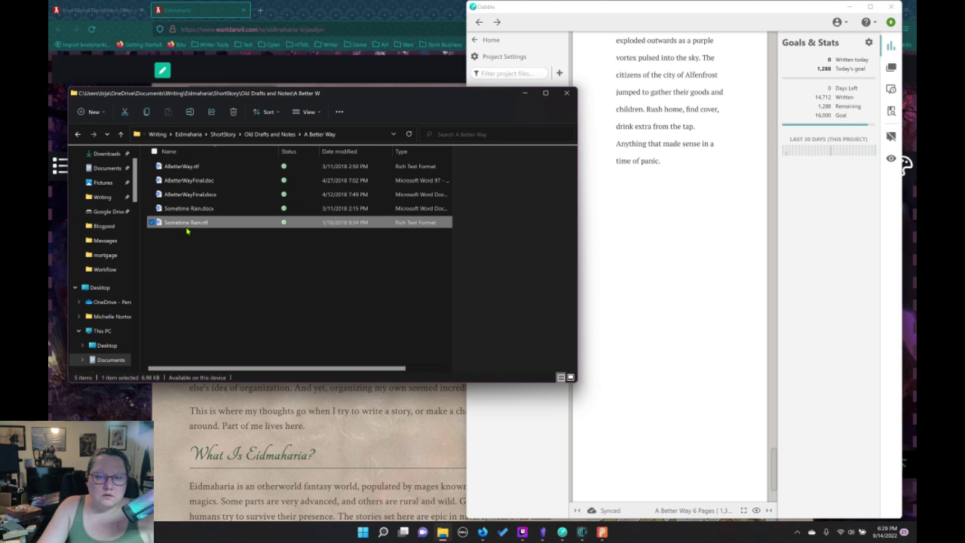
Go back to Old Drafts and Notes and delete the A Better Way folder
click(270, 133)
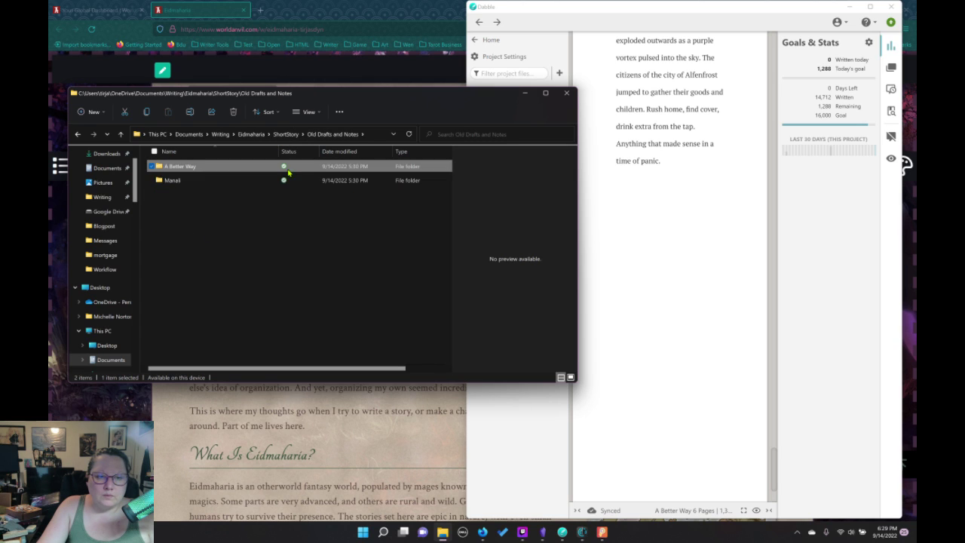
click(212, 228)
click(215, 168)
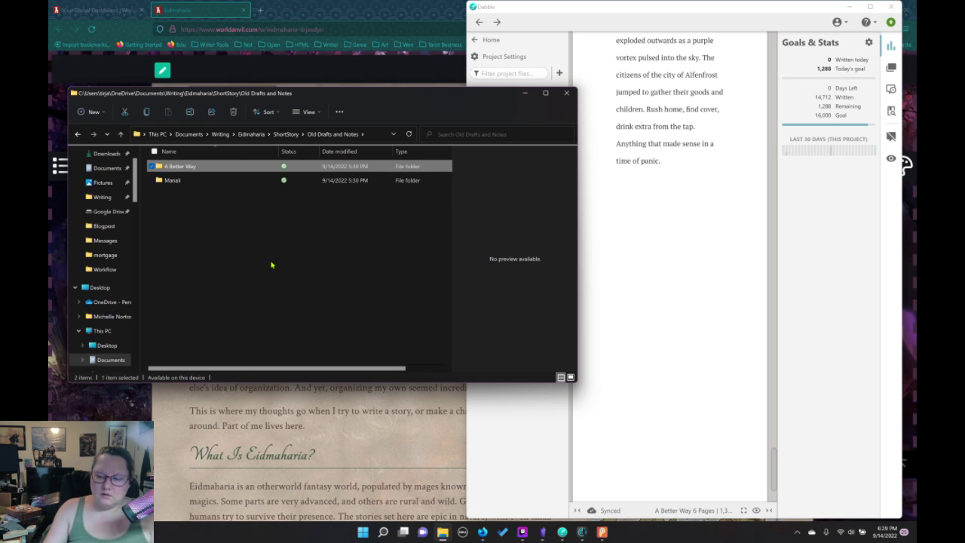
key(Delete)
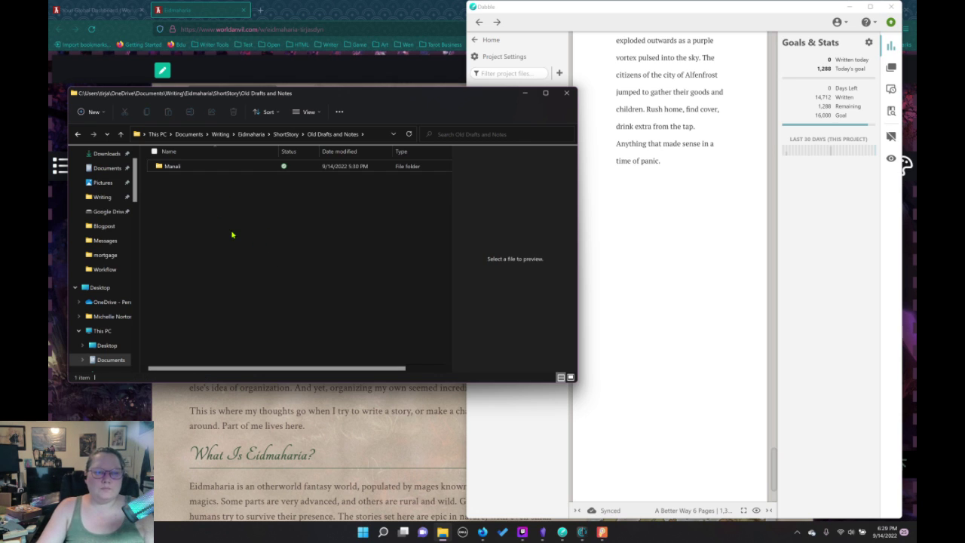
Return to ShortStory, enter the thegiftofwater.scriv folder, and open its project in Scrivener
click(291, 136)
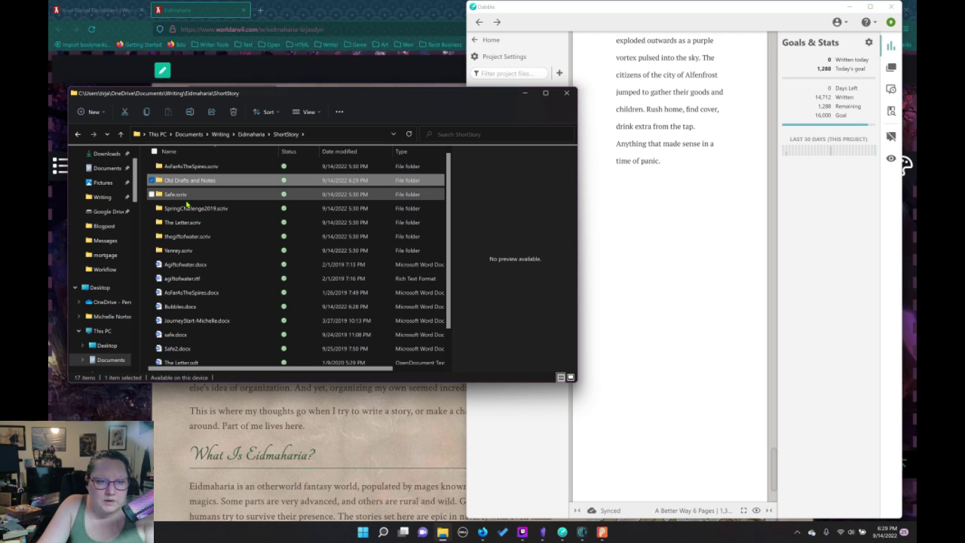
double_click(190, 237)
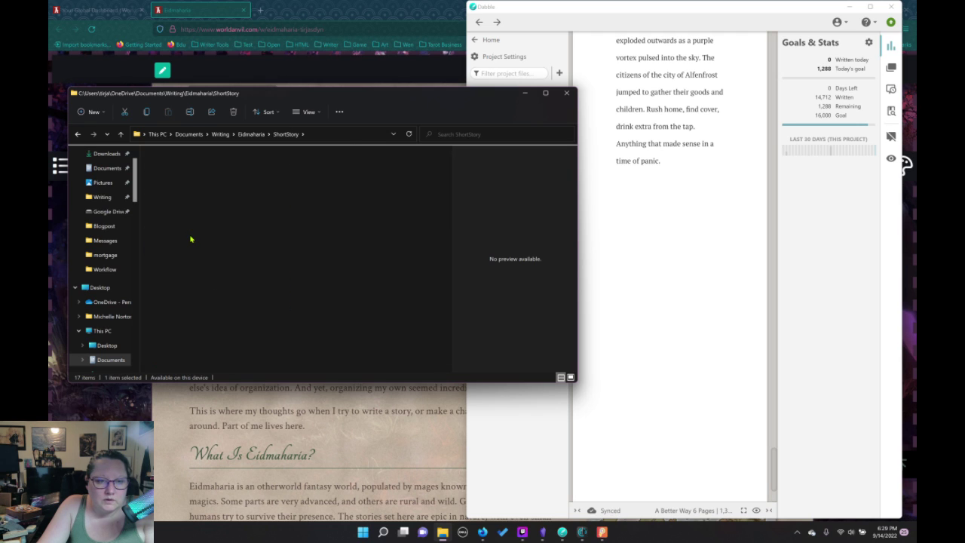
double_click(188, 224)
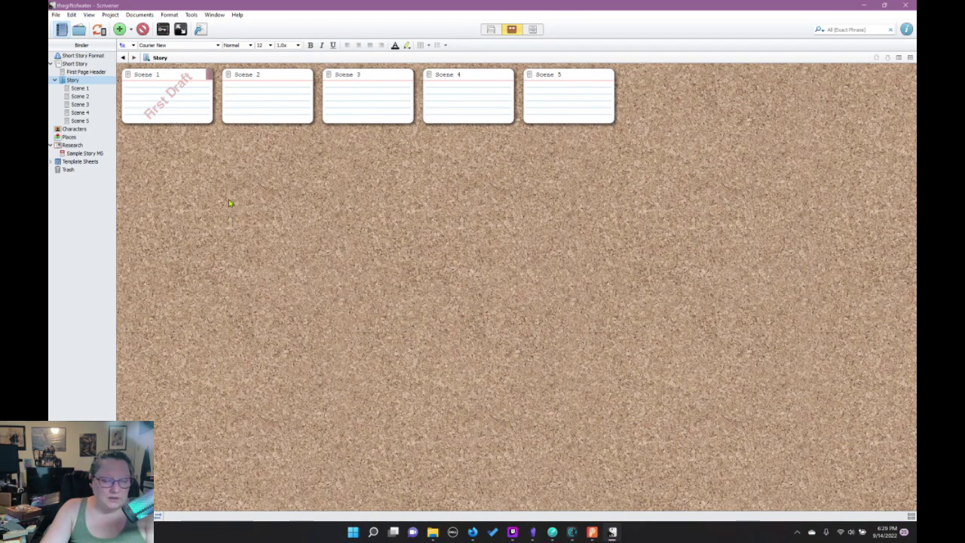
Look through Scenes 1 to 5 and the First Page Header of the thegiftofwater project, and minimize Scrivener
click(85, 95)
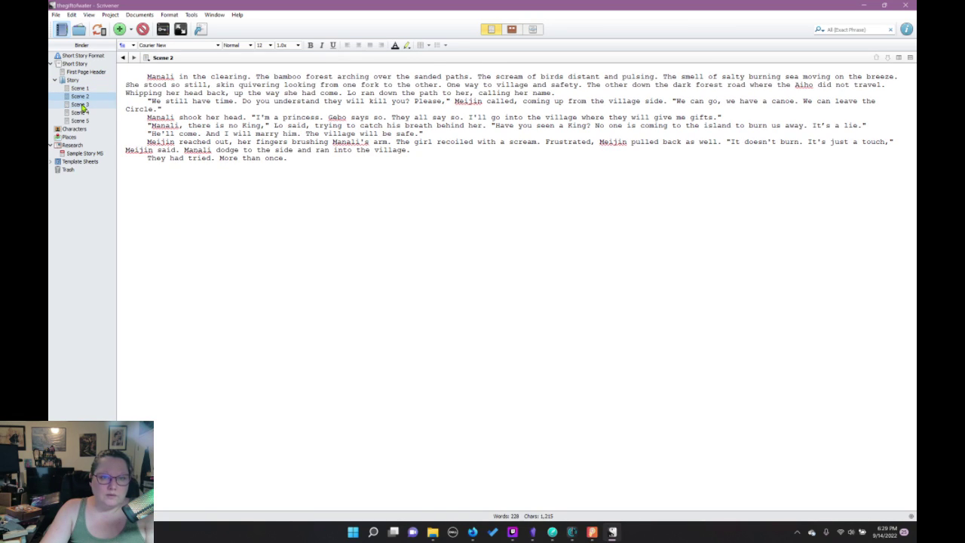
click(83, 105)
click(82, 113)
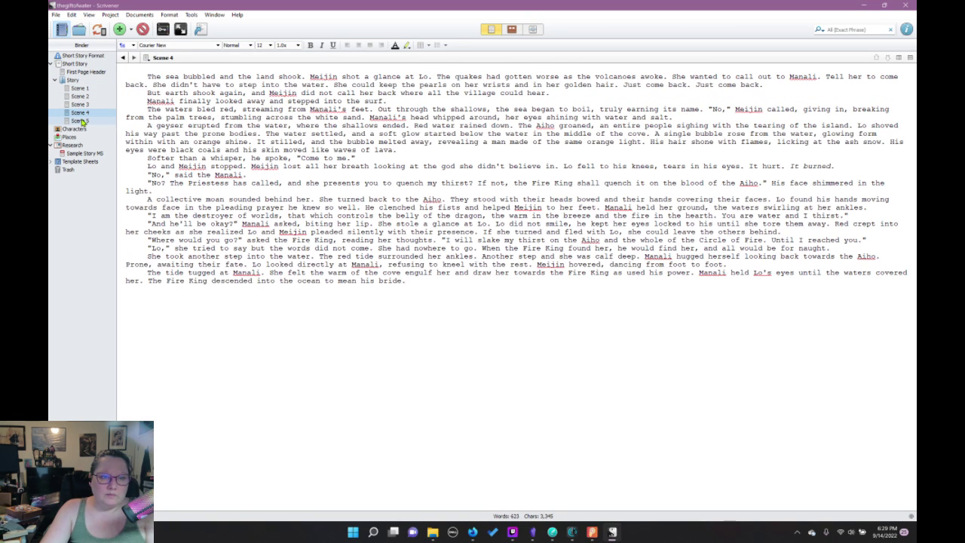
click(81, 122)
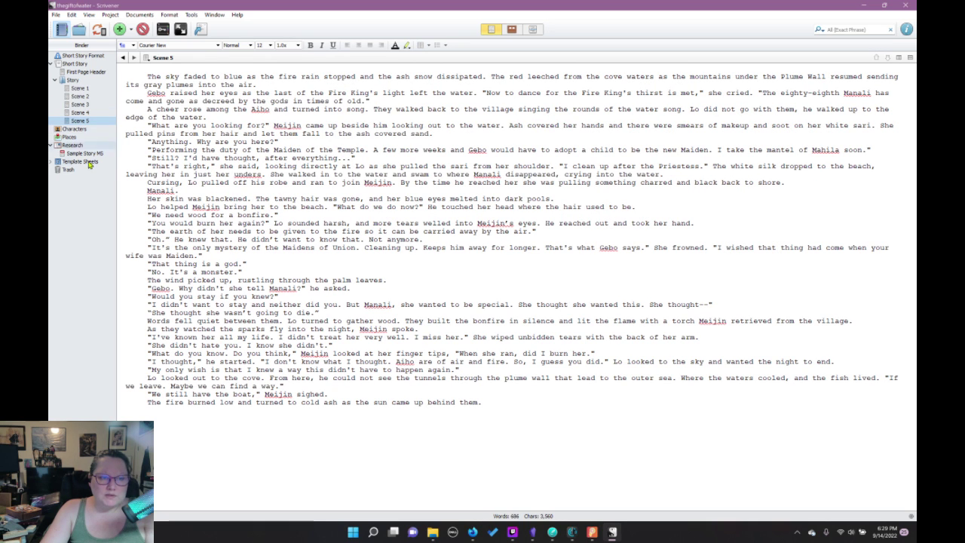
click(75, 64)
click(85, 72)
click(73, 80)
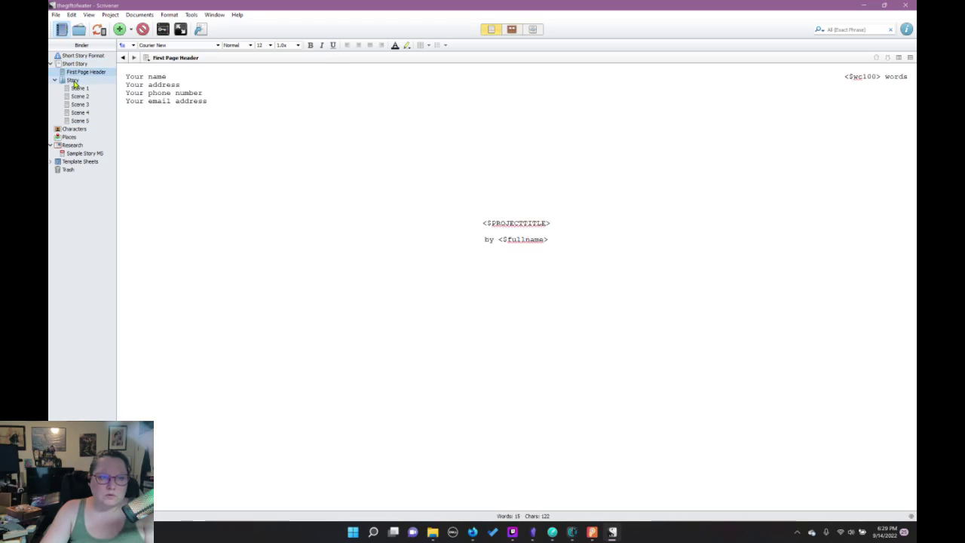
click(80, 88)
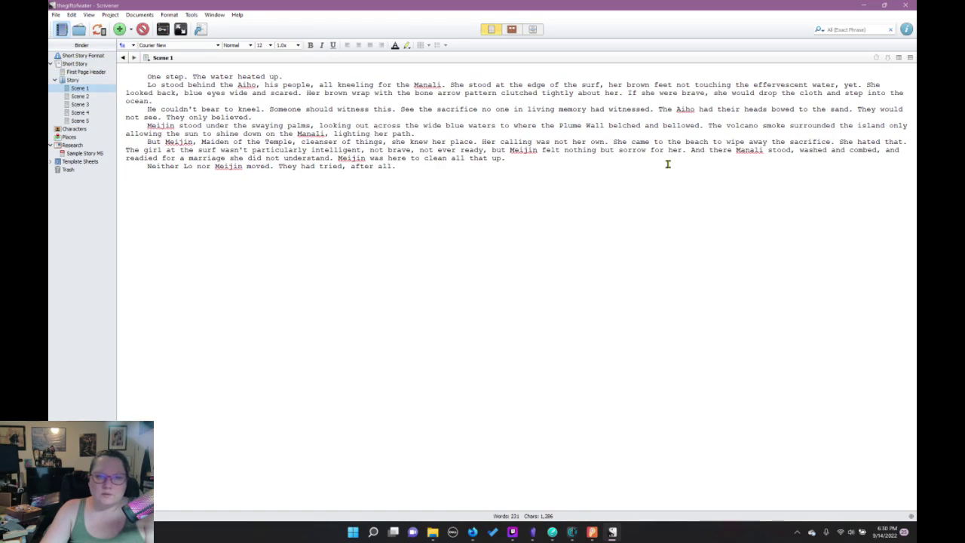
click(864, 5)
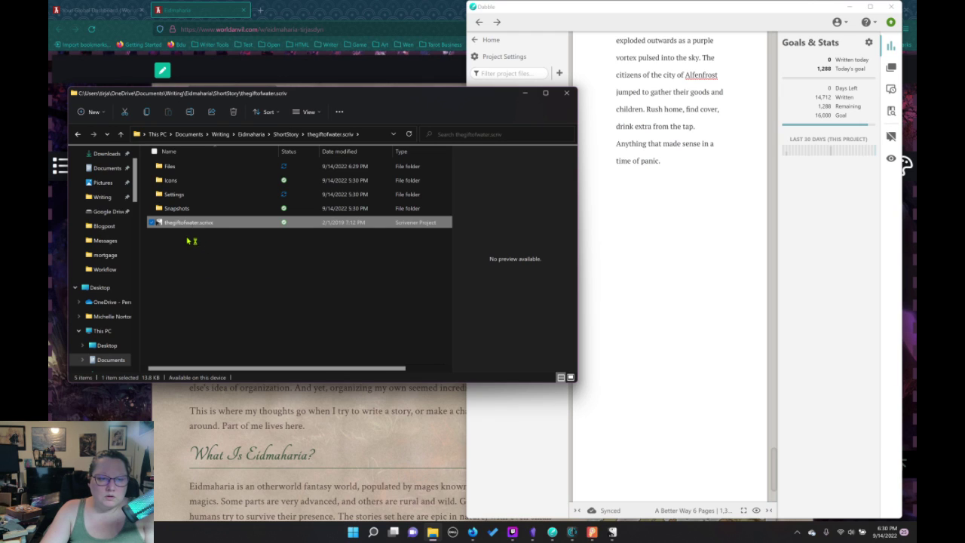
Return to the ShortStory folder and open Agiftofwater.docx and agiftofwater.rtf in Word, keeping the file list accessible for comparison
click(284, 134)
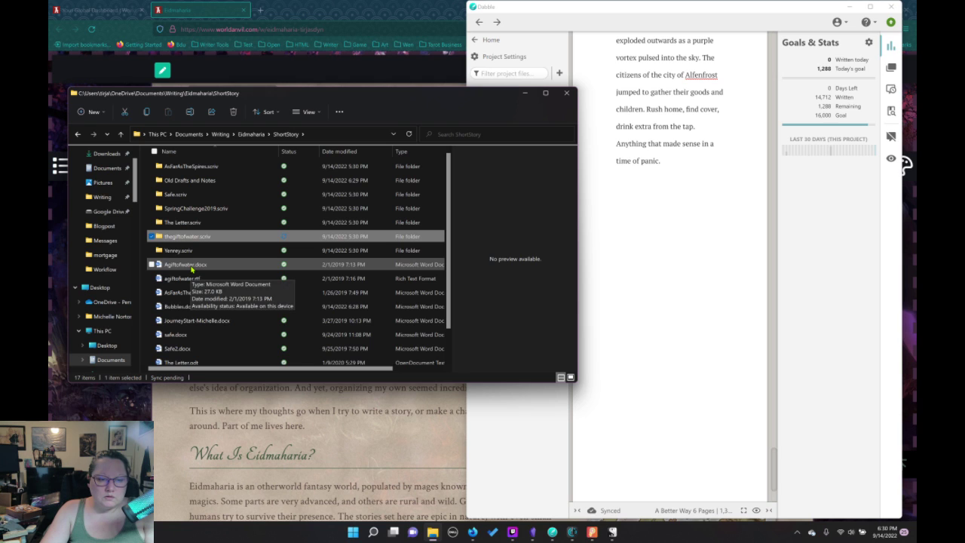
scroll(195, 269, down, 1)
scroll(205, 264, up, 1)
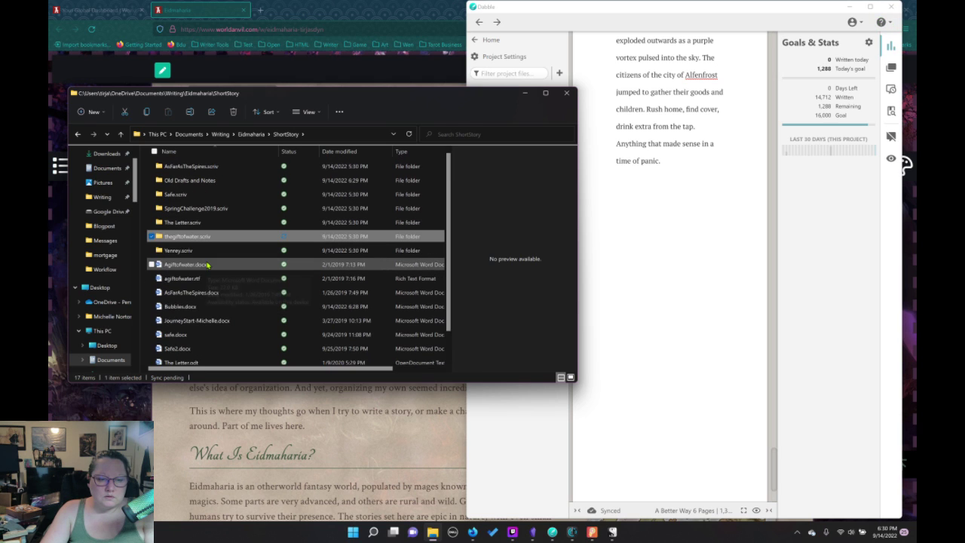
double_click(186, 265)
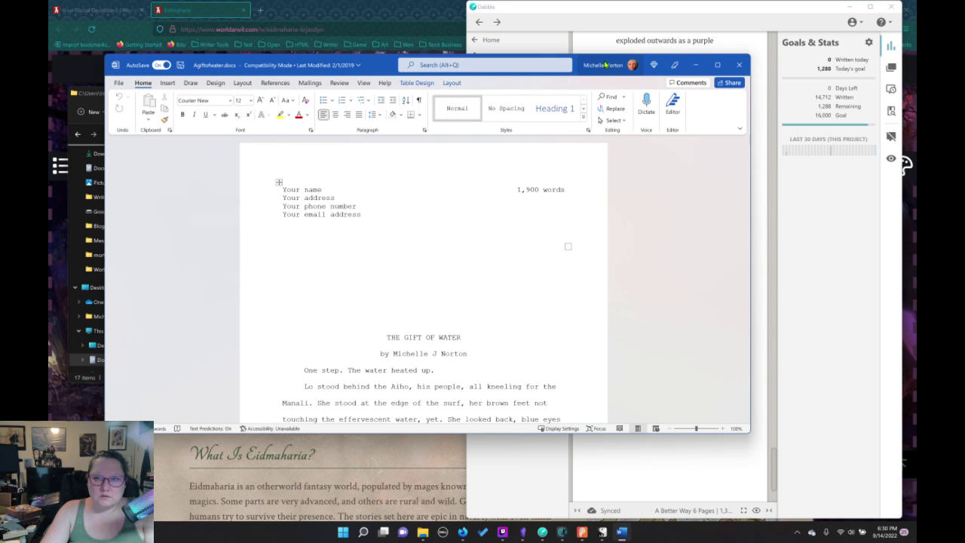
drag(605, 65, 737, 108)
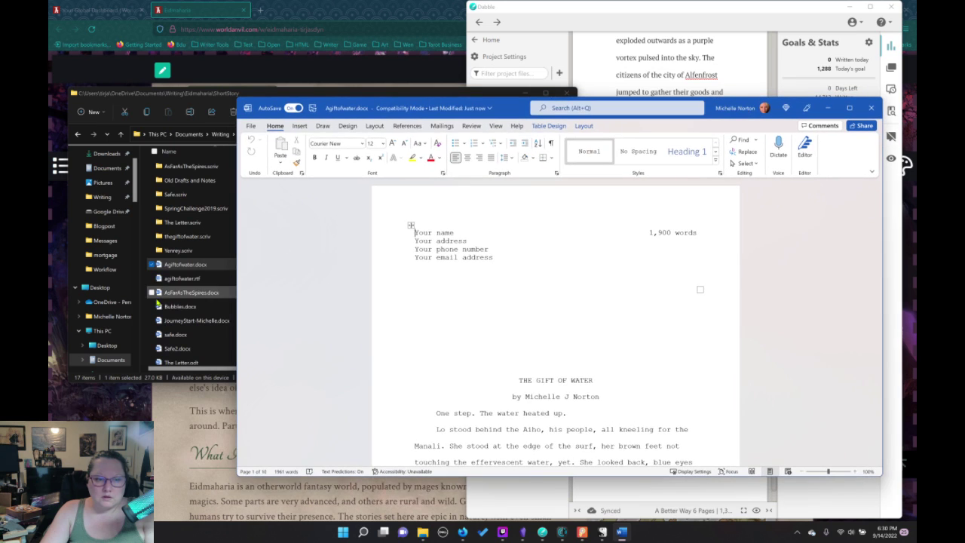
double_click(181, 278)
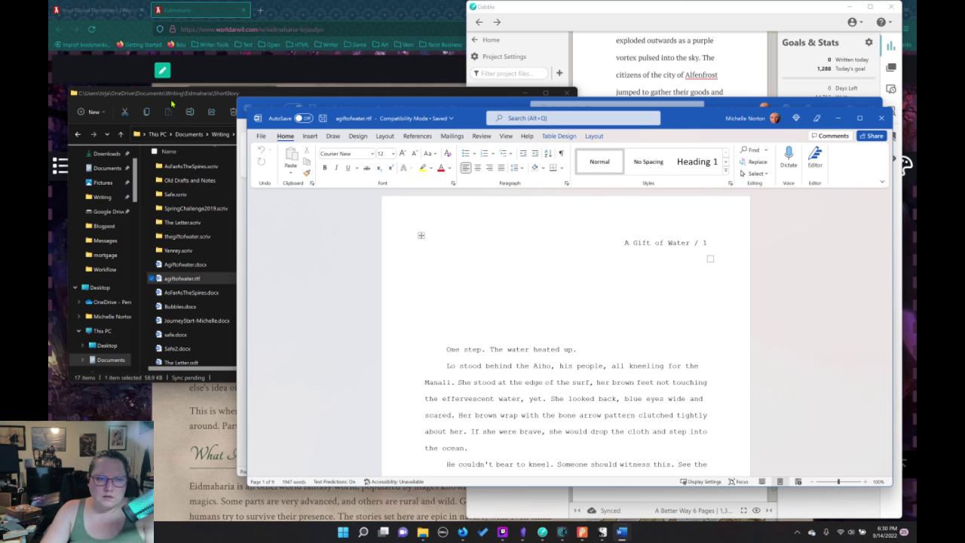
Enter the Manali folder inside Old Drafts and Notes and open Your Nameabout Number words.docx in Word
click(222, 151)
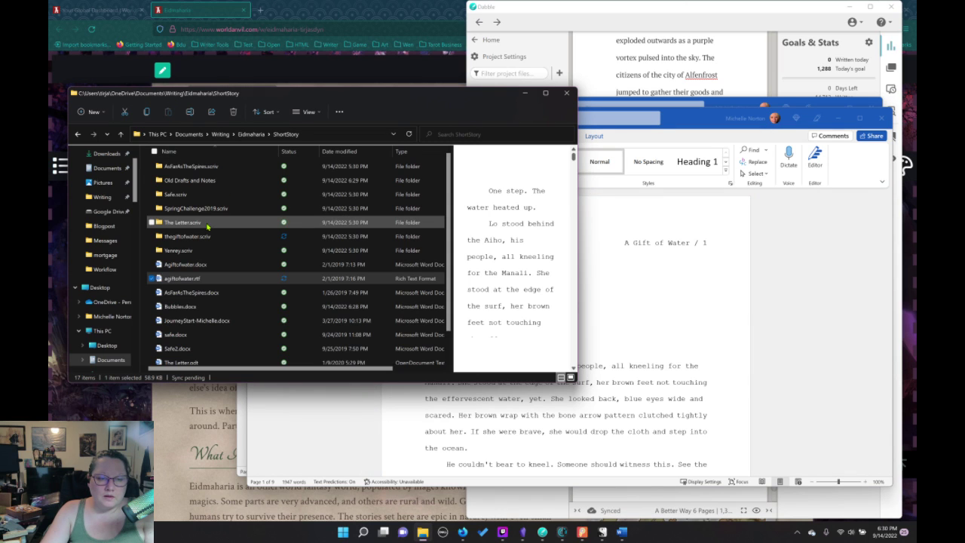
double_click(197, 183)
double_click(254, 194)
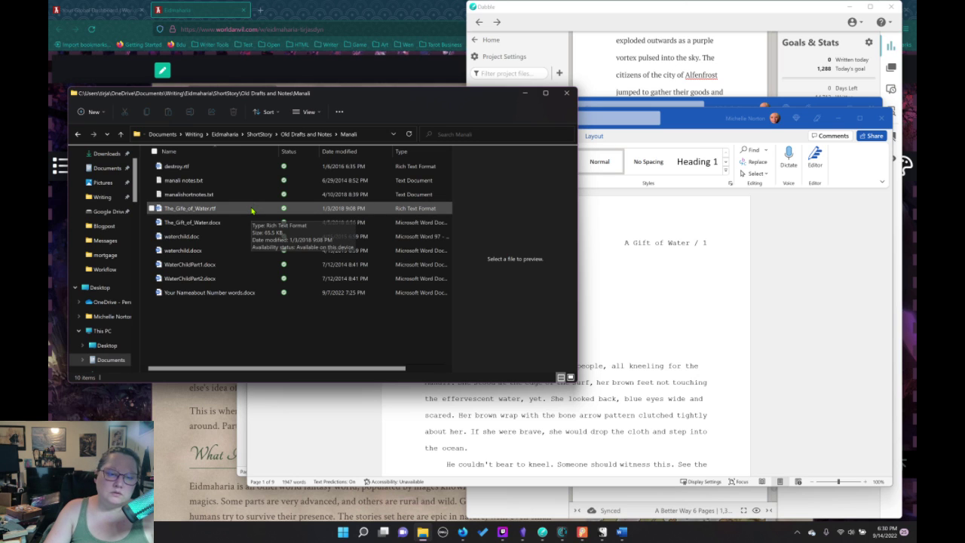
double_click(245, 294)
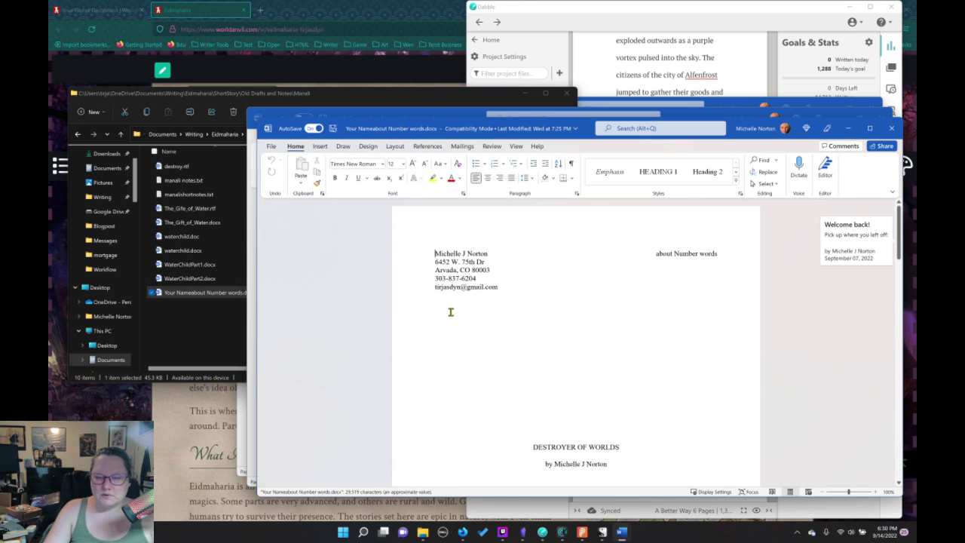
Skim the opening pages of the Destroyer of Worlds story in Your Nameabout Number words.docx and close the document
scroll(461, 299, down, 5)
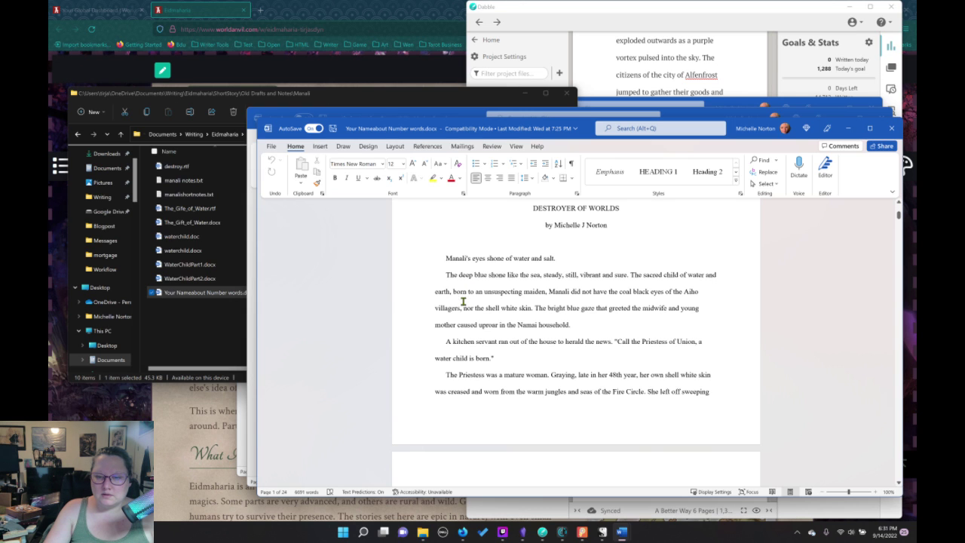
scroll(463, 302, down, 14)
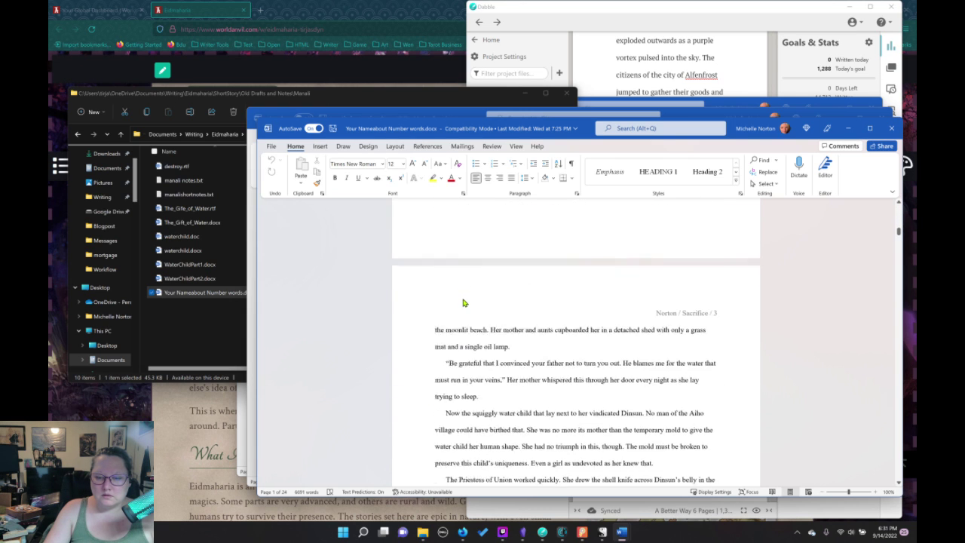
scroll(464, 303, down, 1)
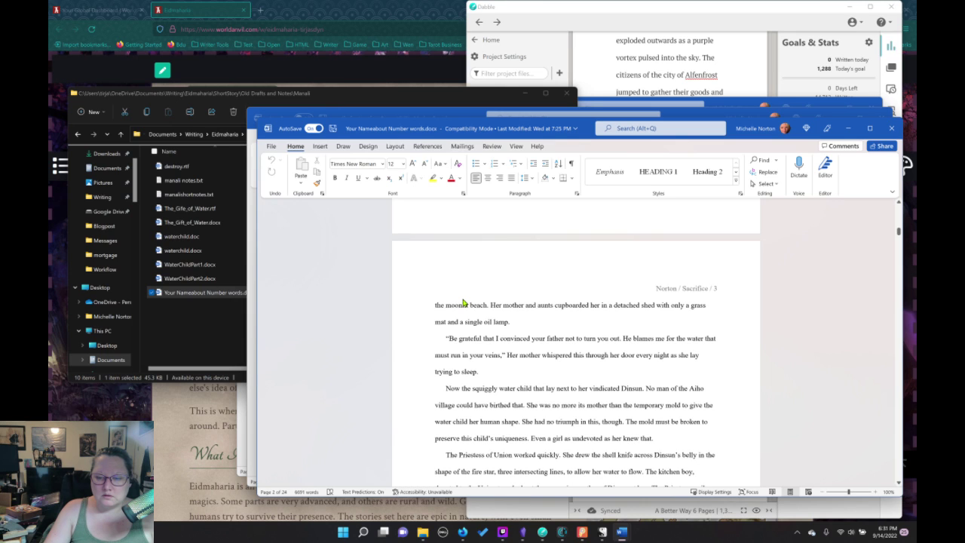
click(890, 128)
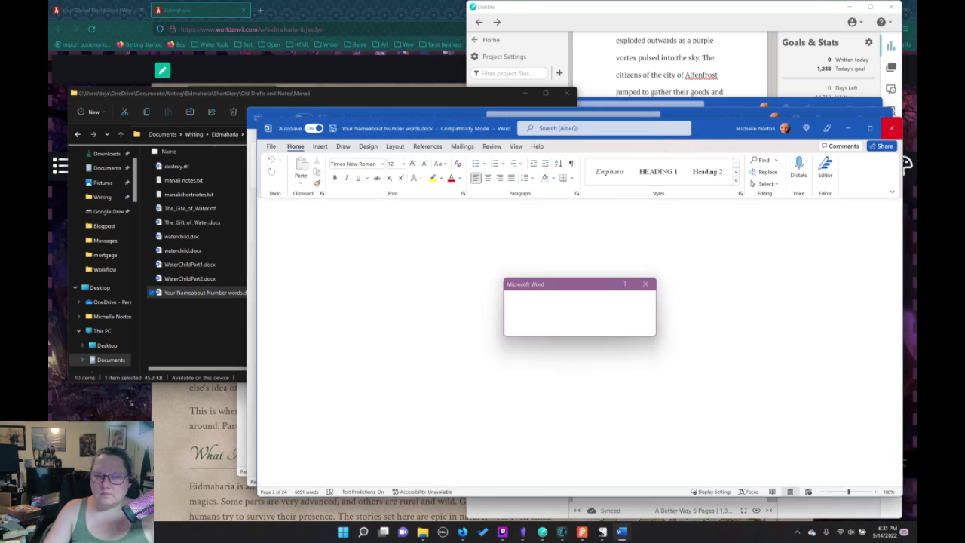
click(225, 325)
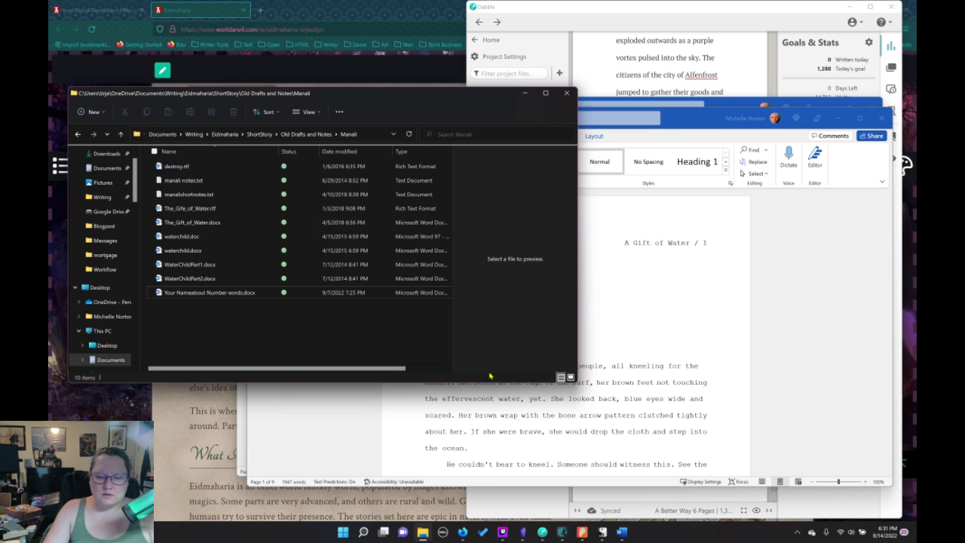
click(602, 532)
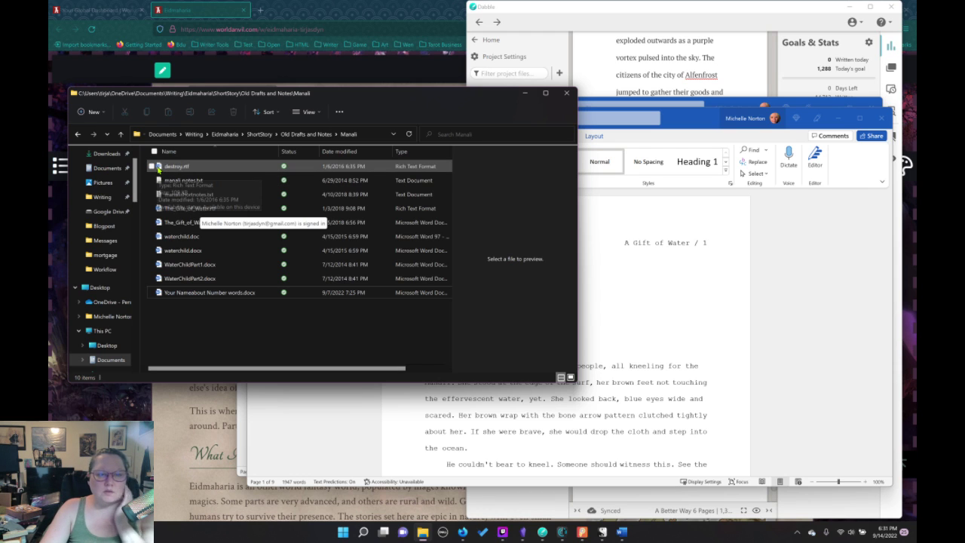
Open manali notes.txt in Notepad, read through the revision notes, and minimize it
click(191, 184)
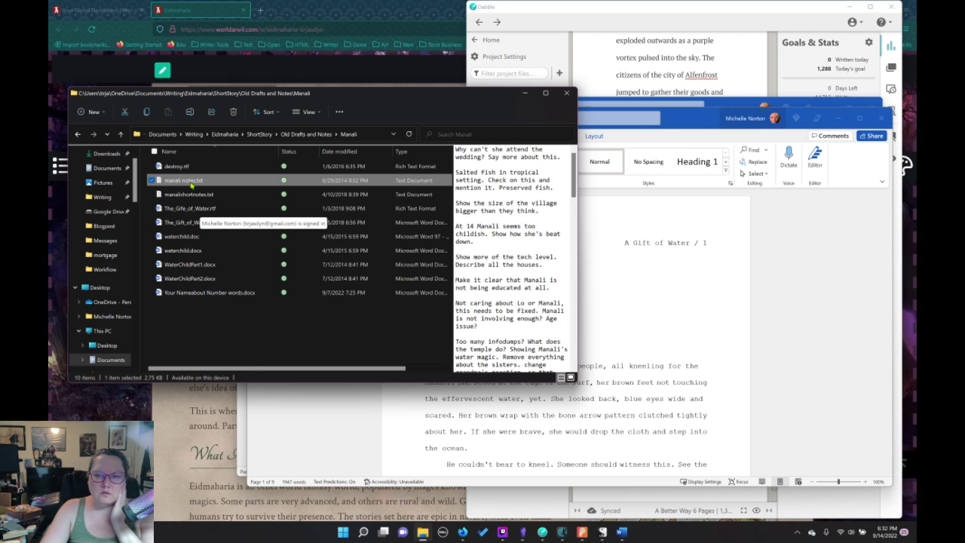
double_click(192, 185)
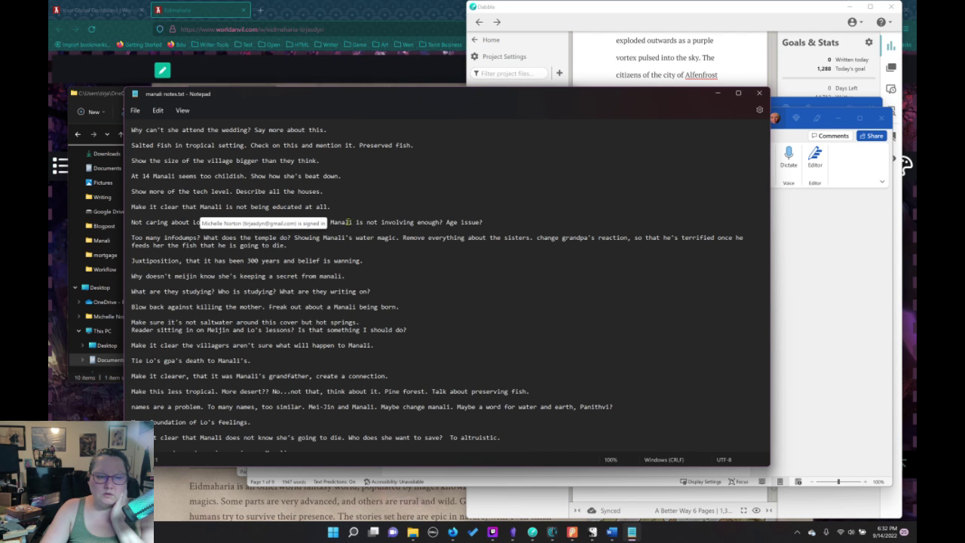
scroll(348, 221, down, 4)
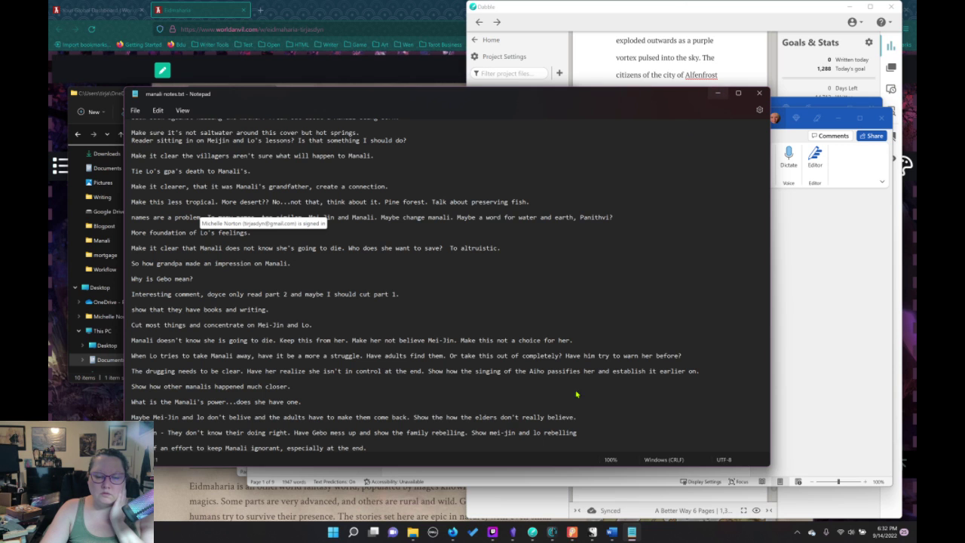
key(super+Down)
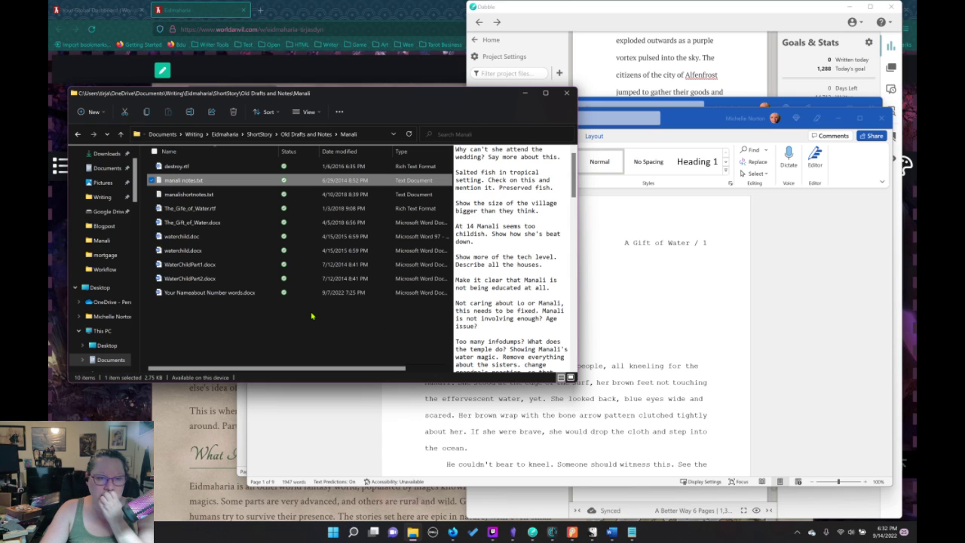
Go back up to the ShortStory folder and look over its full file list
click(309, 135)
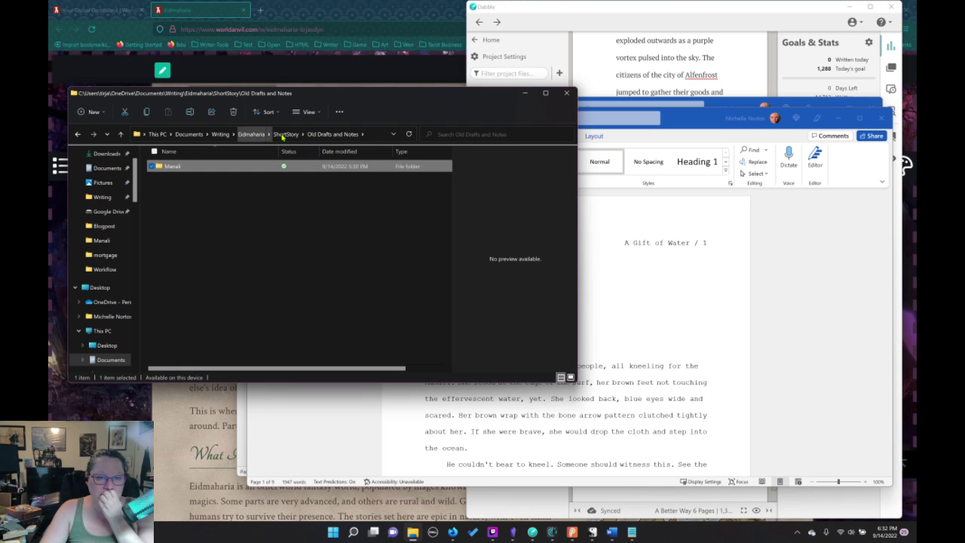
click(284, 135)
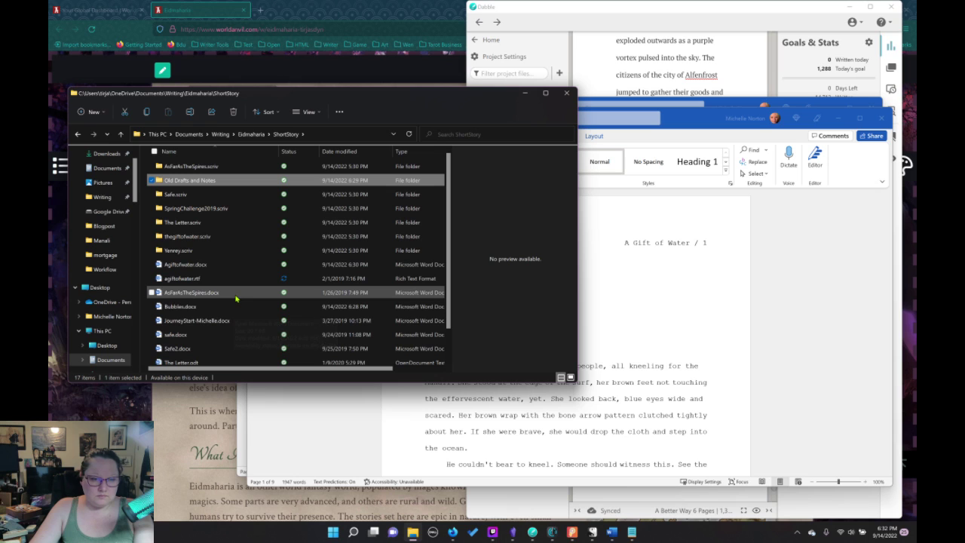
scroll(236, 299, down, 1)
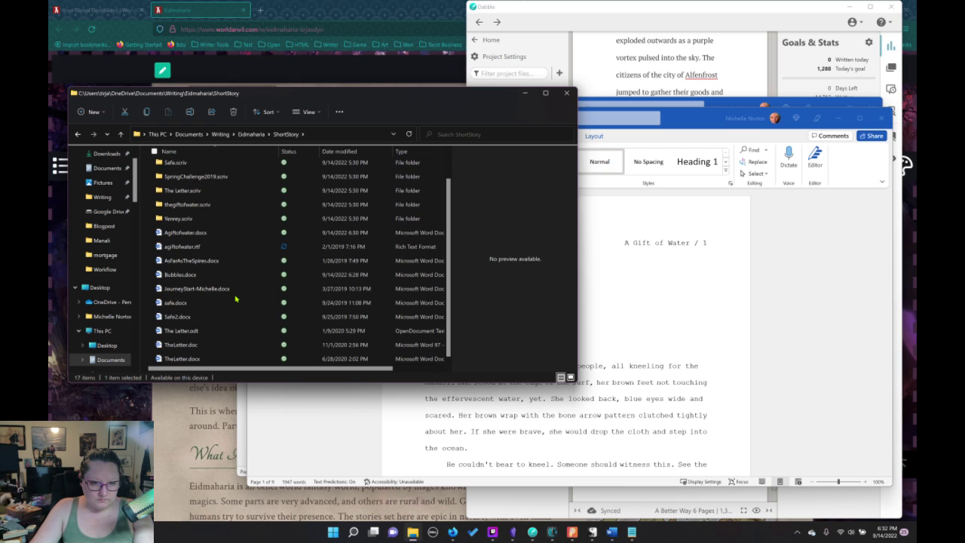
scroll(238, 296, up, 2)
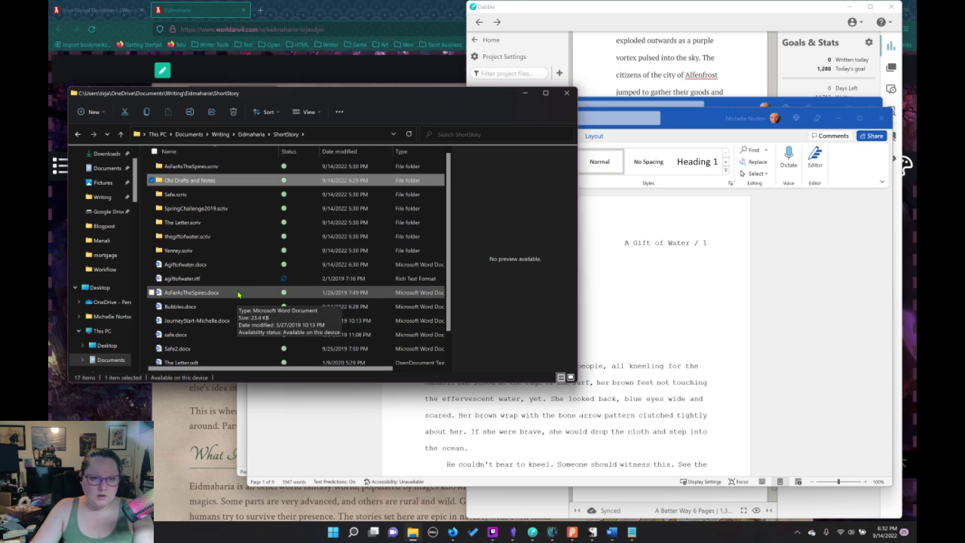
Switch to Firefox, search for diffchecker in a new tab, open the Diffchecker site, and dismiss its desktop app promotion
click(283, 22)
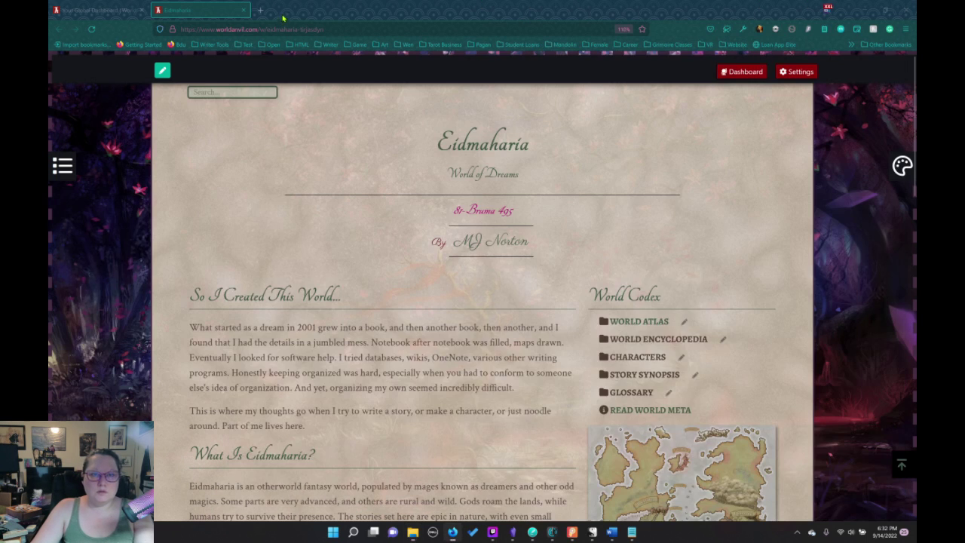
click(261, 10)
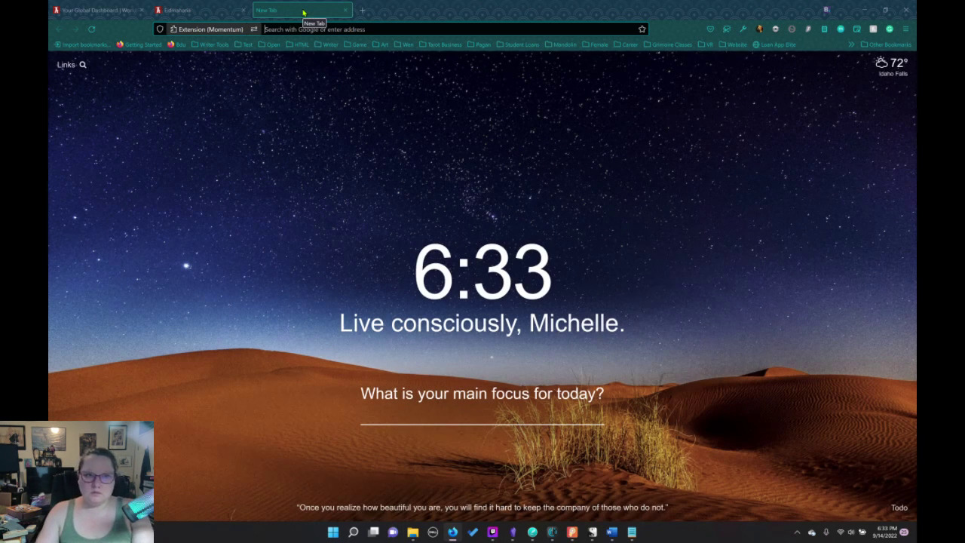
click(301, 31)
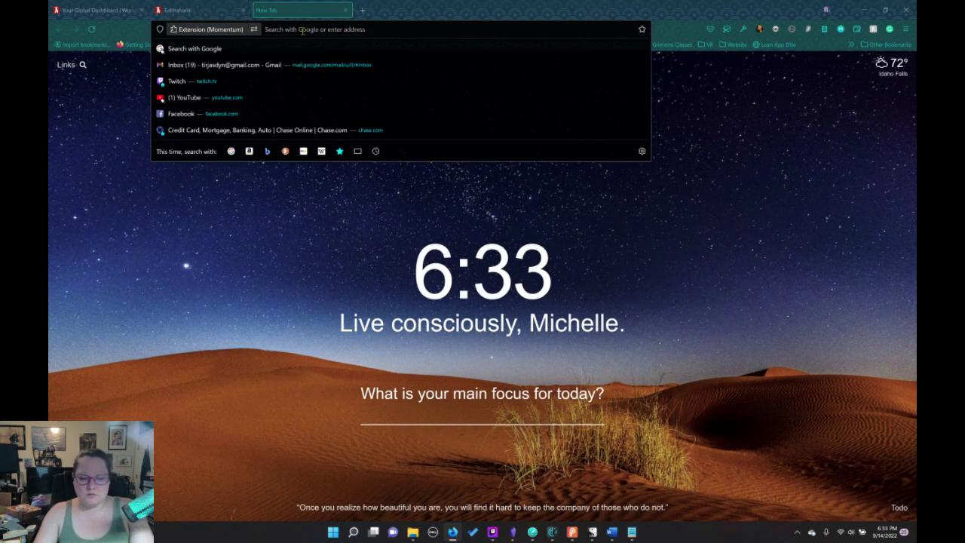
text(diffchecker)
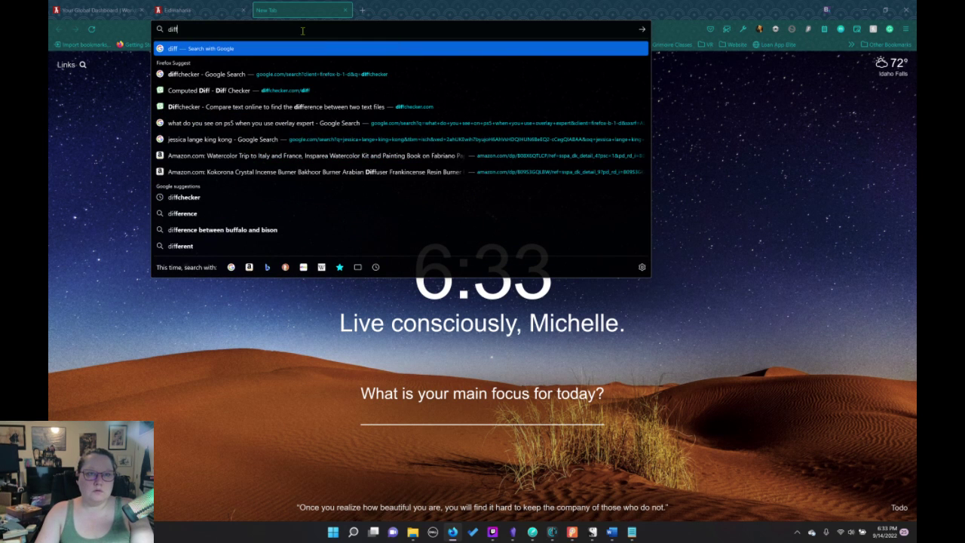
key(Return)
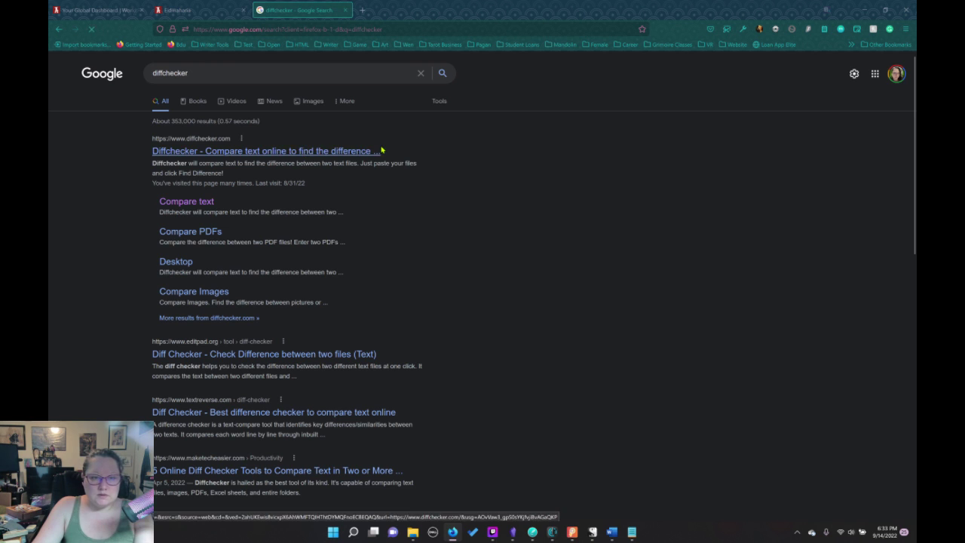
click(375, 151)
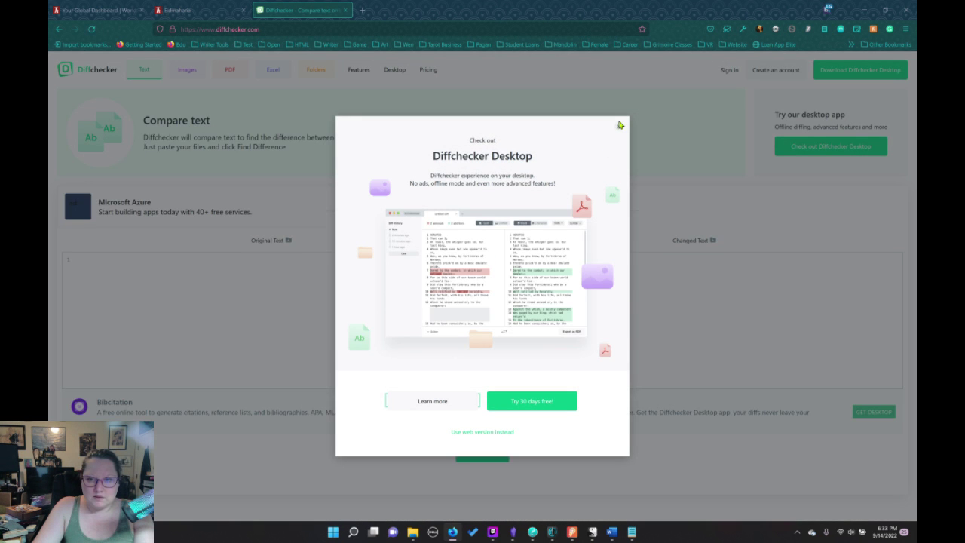
click(619, 126)
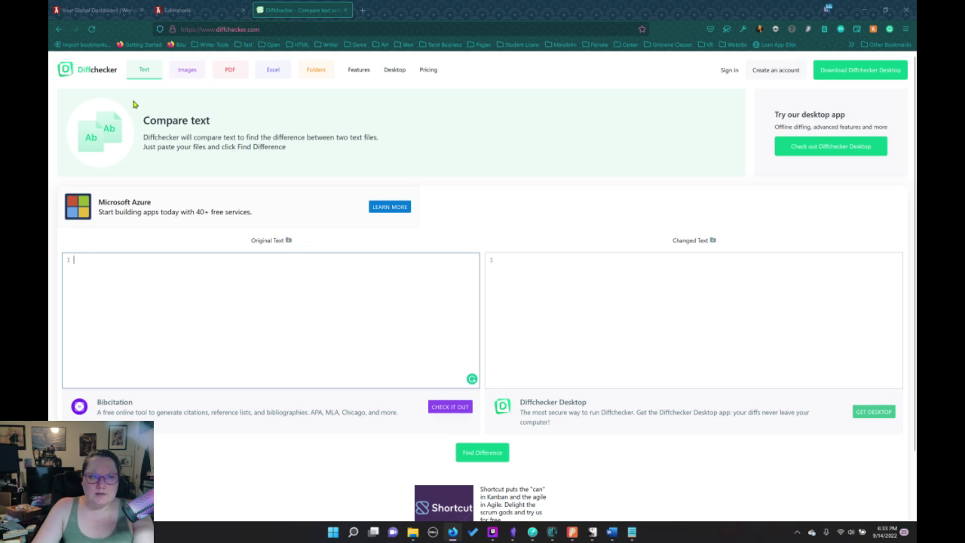
Switch to the World Anvil dashboard tab and view the Eidmaharia world's articles
click(94, 9)
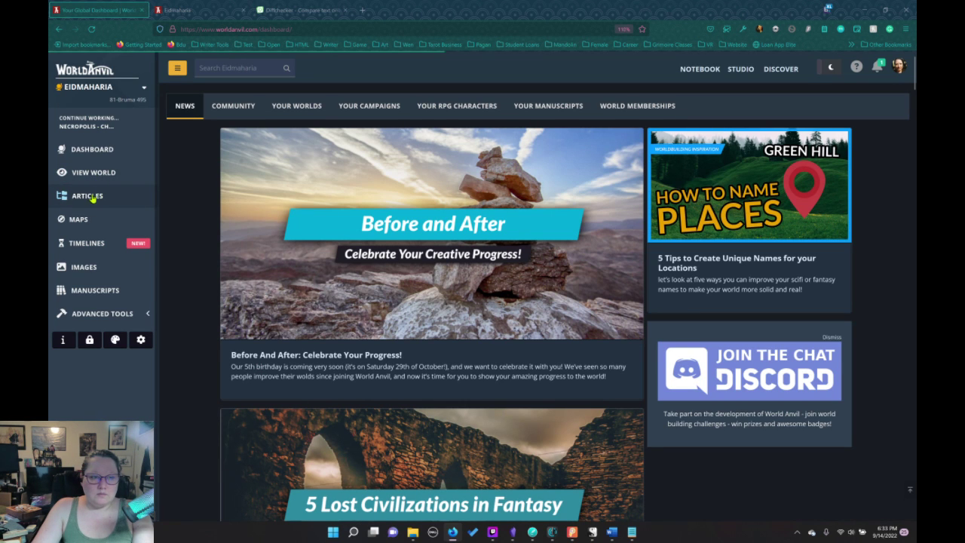
click(90, 197)
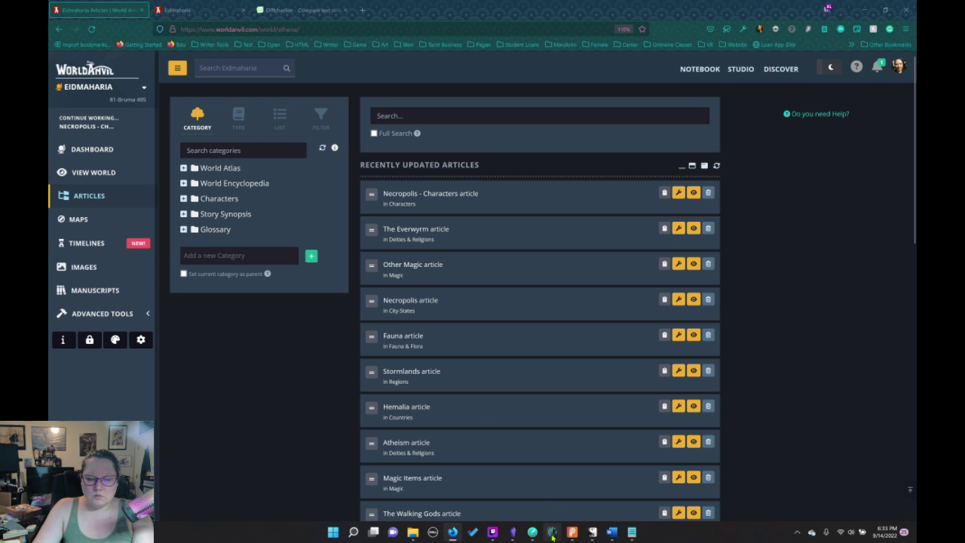
mouse_move(592, 534)
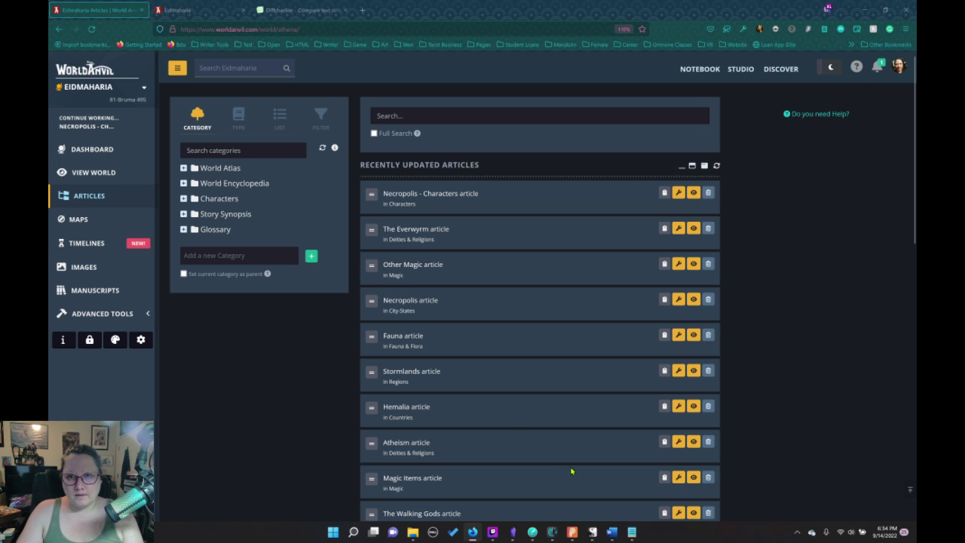
Return to the Diffchecker tab, go to the Manali folder in File Explorer, and reopen Your Nameabout Number words.docx at the story's start
click(287, 8)
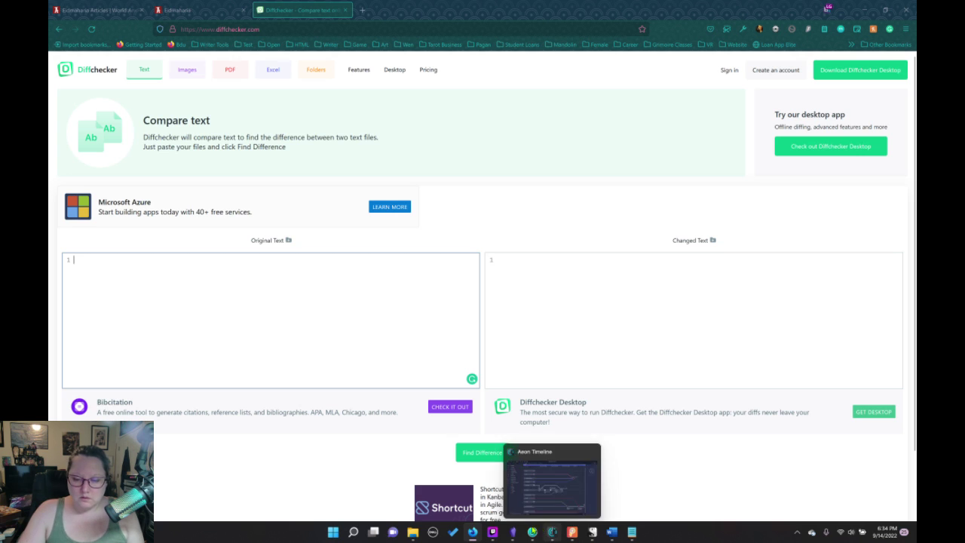
click(412, 533)
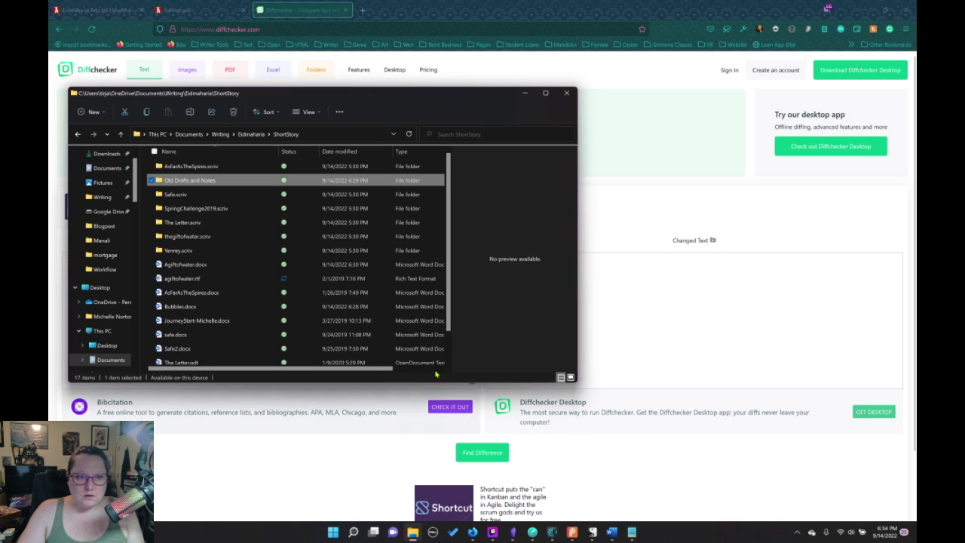
double_click(185, 181)
double_click(171, 167)
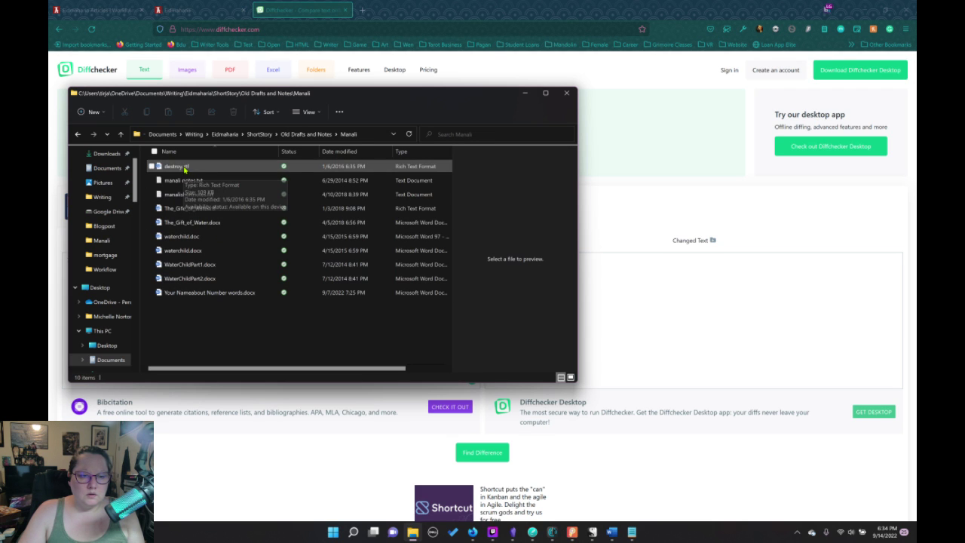
double_click(208, 294)
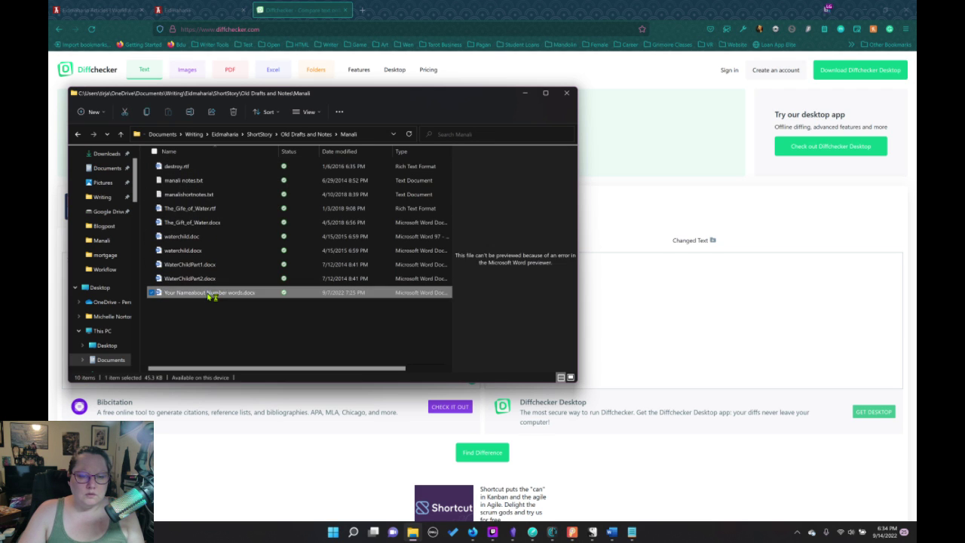
scroll(463, 283, down, 4)
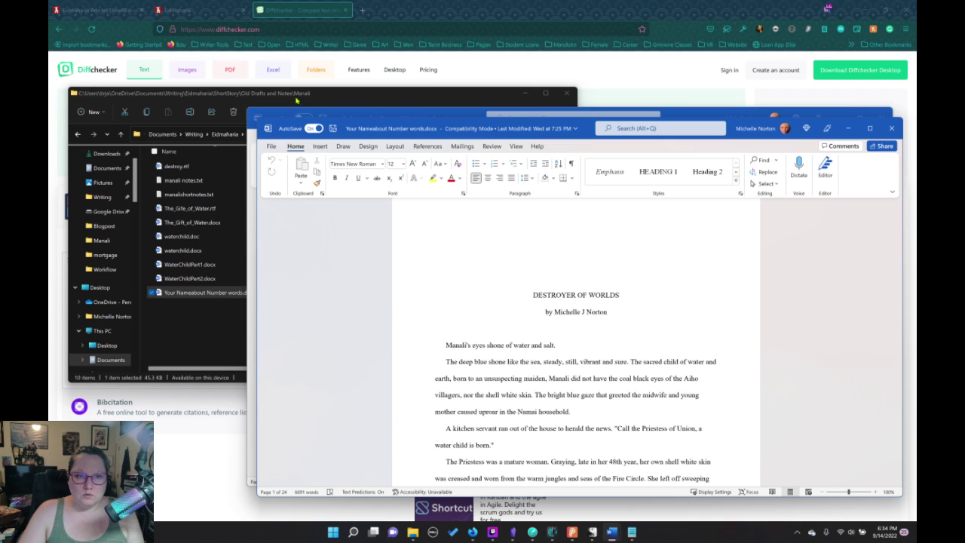
Open destroy.rtf from the Manali folder and copy the whole story text, starting at "Manali's eyes shone of water and salt."
click(312, 98)
double_click(178, 166)
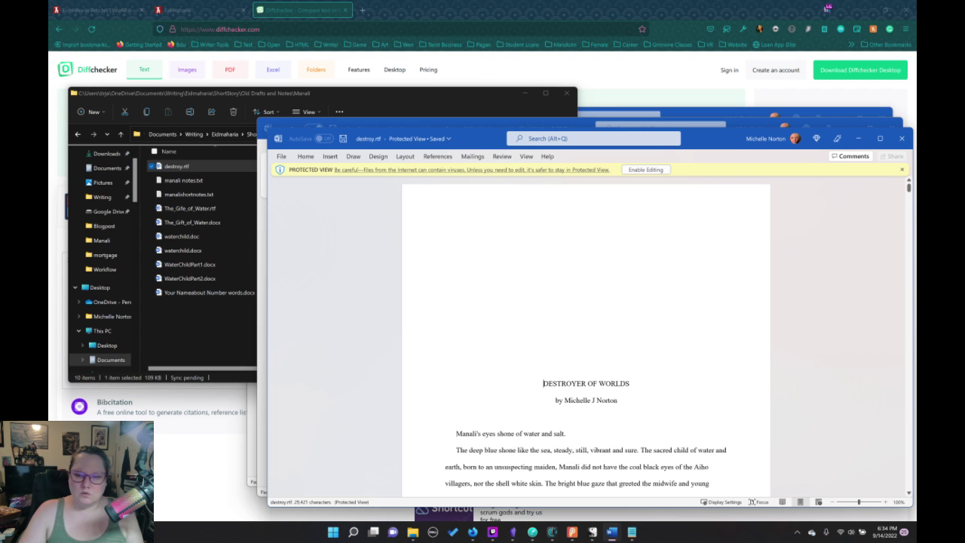
scroll(586, 340, down, 2)
scroll(490, 309, down, 1)
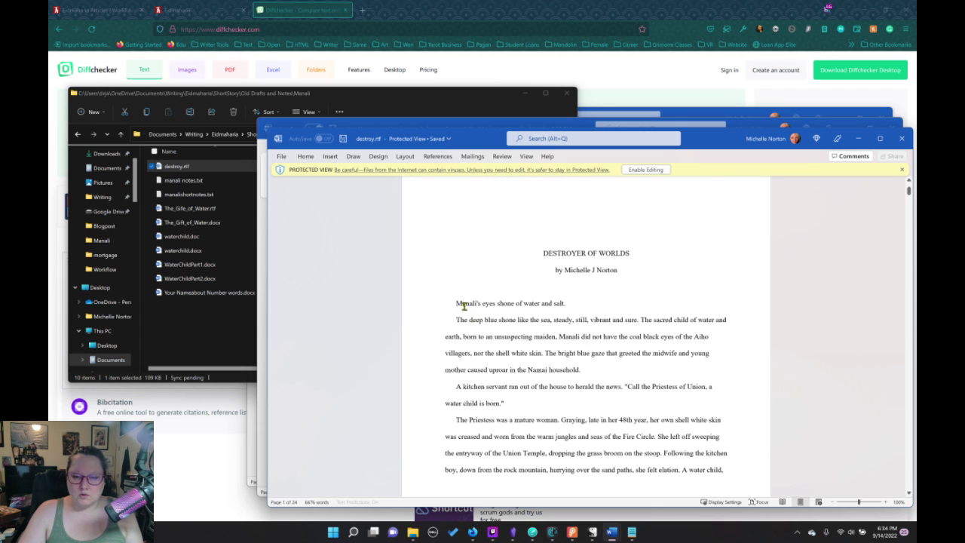
drag(456, 303, 679, 541)
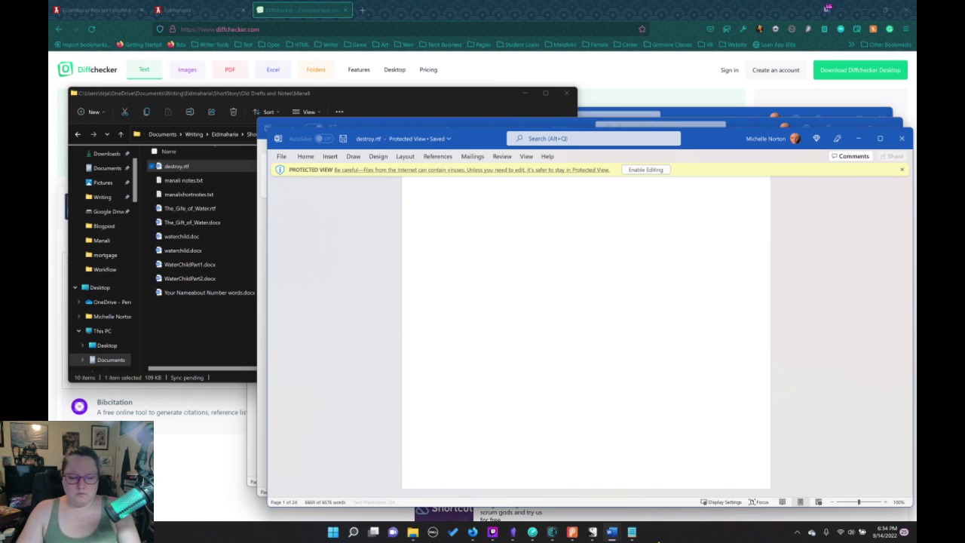
Switch to Diffchecker in Firefox and paste the destroy.rtf story in as the original text
click(206, 462)
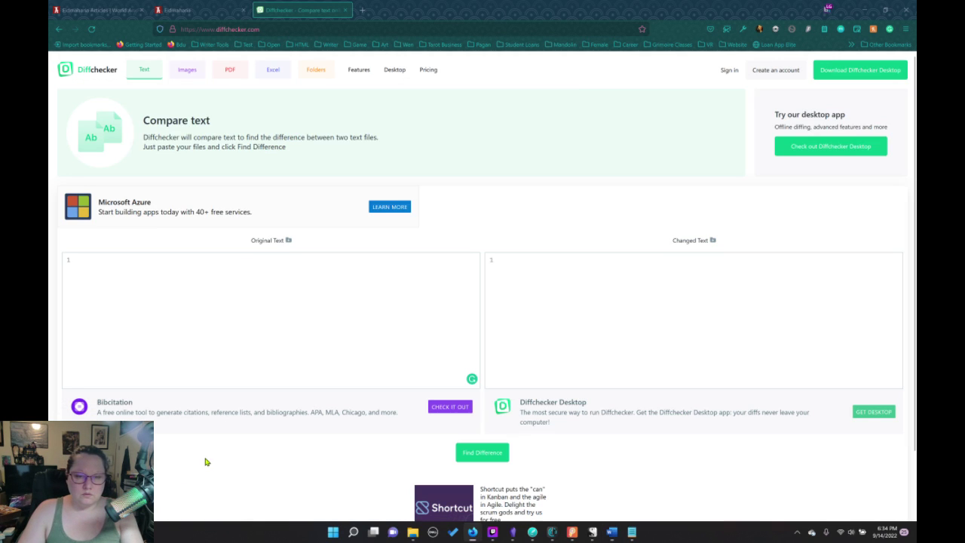
click(269, 322)
key(ctrl+v)
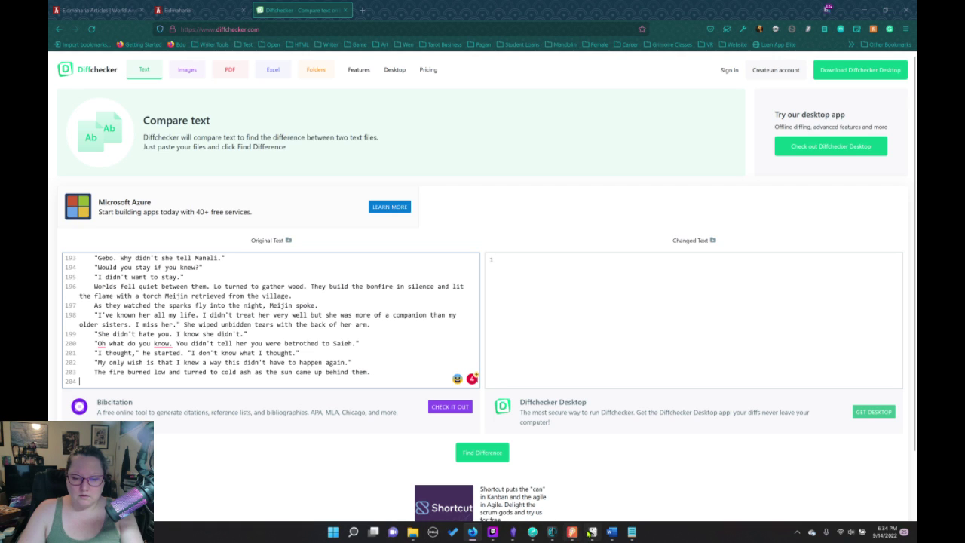
Copy the whole story text from Your Nameabout Number words.docx and paste it into Diffchecker as the changed text
mouse_move(612, 535)
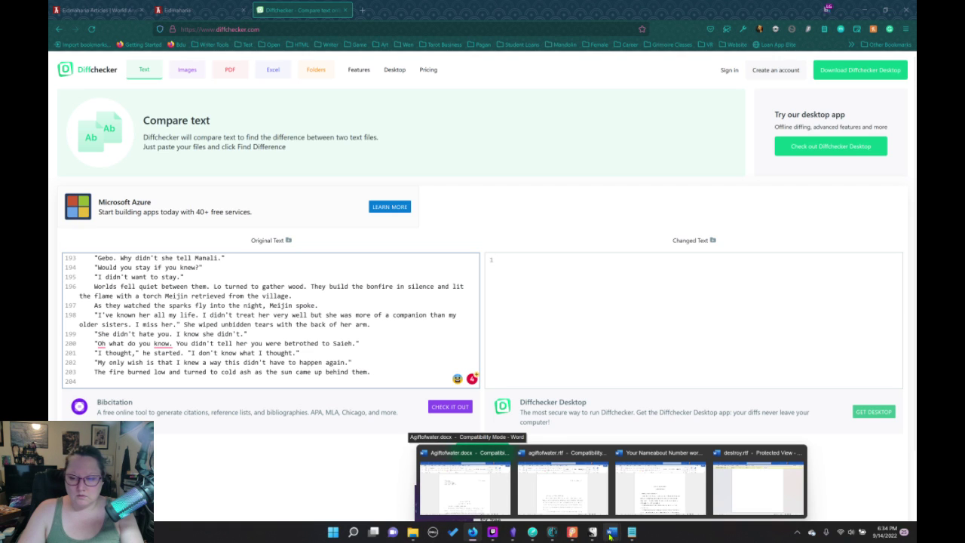
click(638, 492)
drag(470, 367, 695, 540)
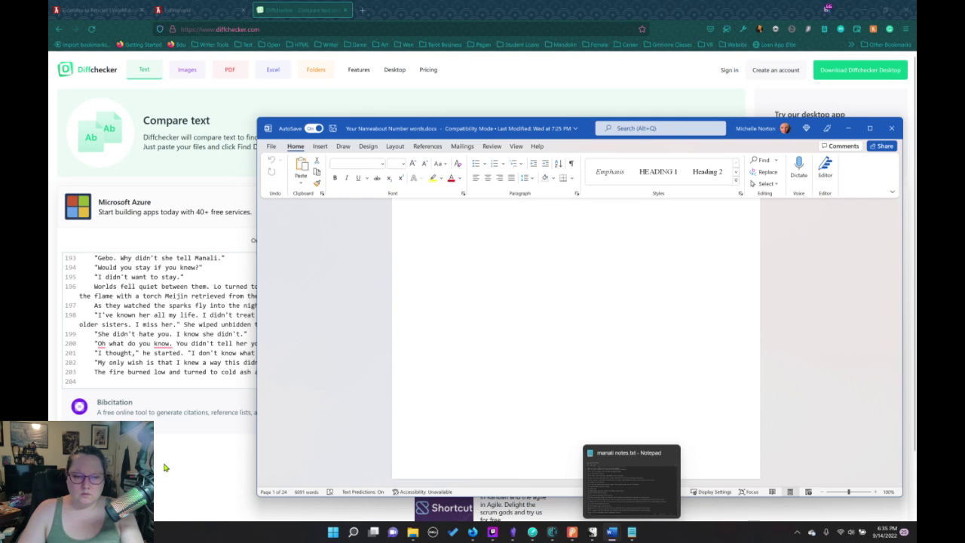
click(612, 532)
click(559, 319)
key(ctrl+v)
Run the comparison of the two story texts, and close the destroy.rtf document window in Word
click(497, 453)
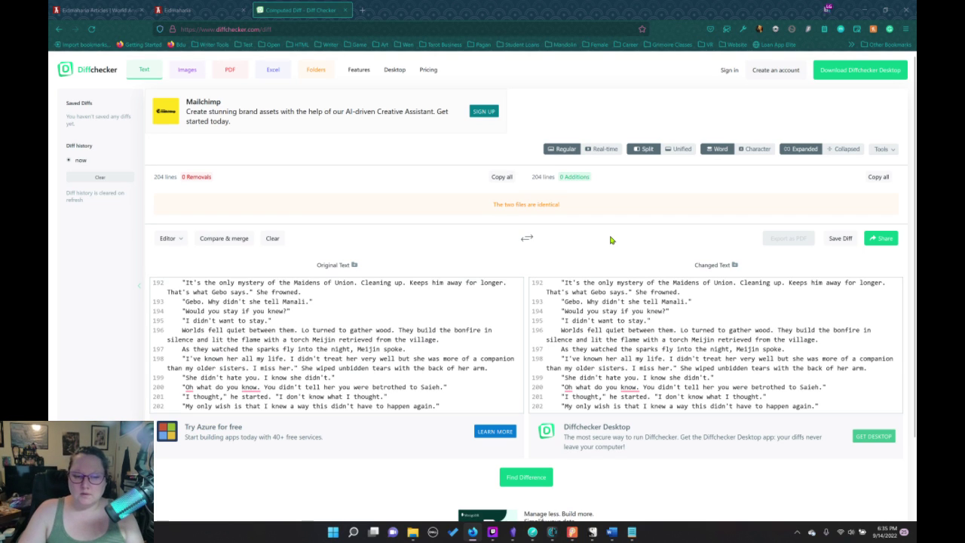
mouse_move(614, 523)
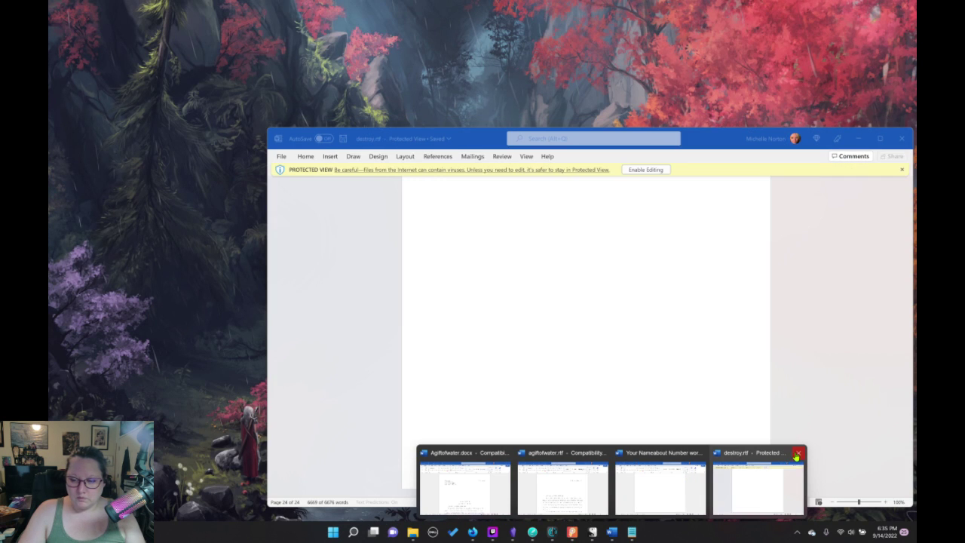
click(797, 455)
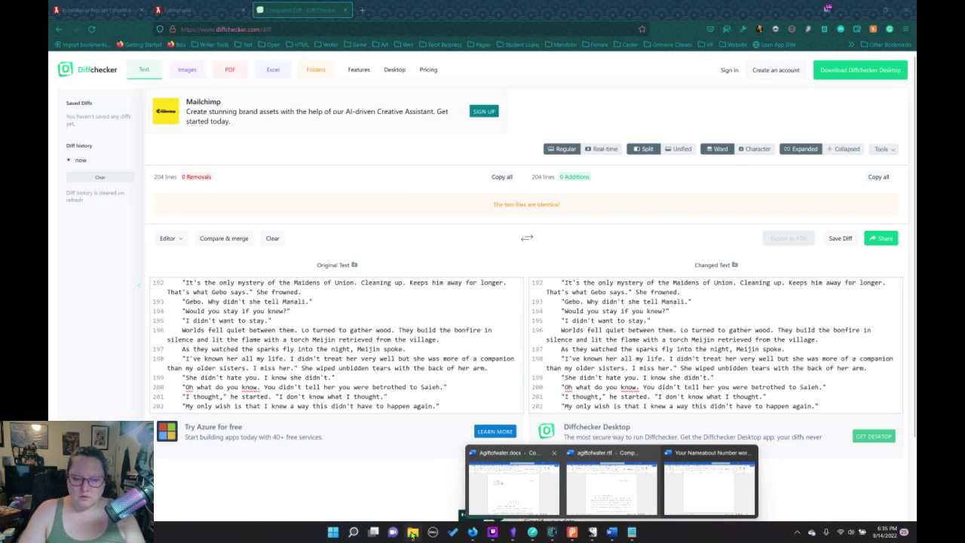
Return to a blank text comparison and paste the copied story draft as the original text
scroll(417, 399, down, 2)
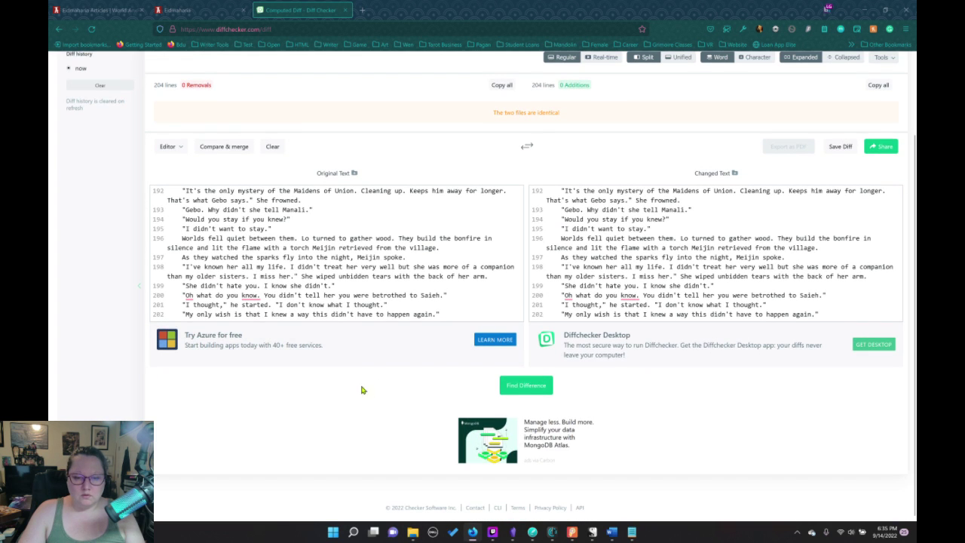
scroll(347, 332, up, 2)
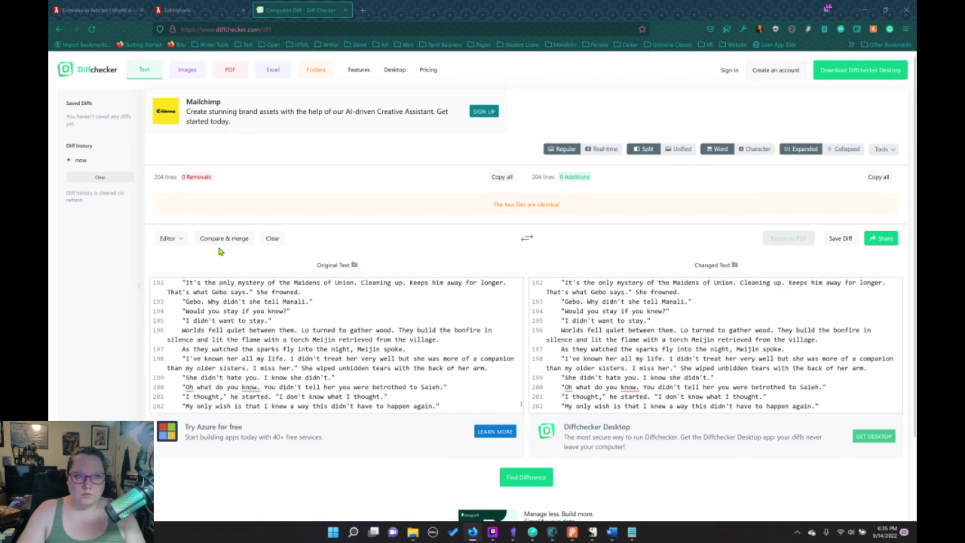
click(60, 29)
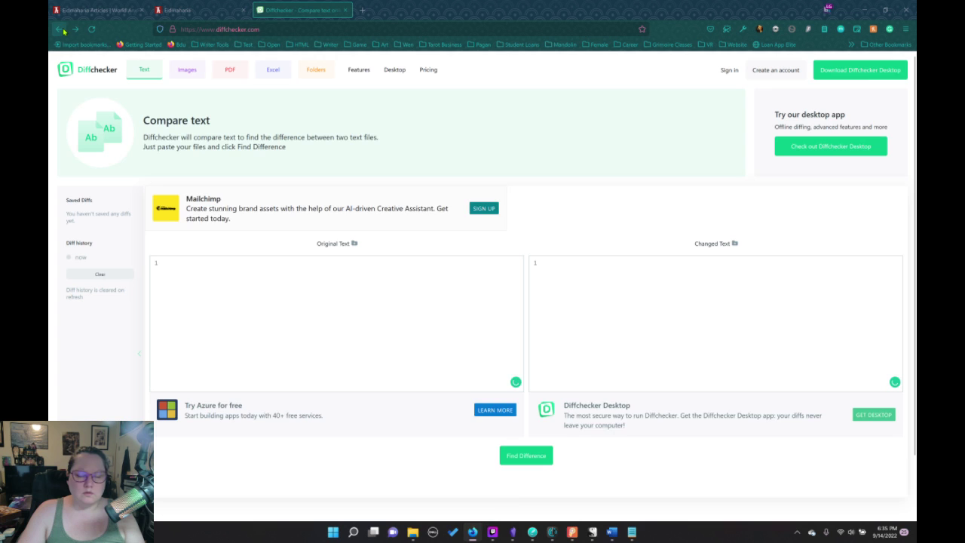
click(271, 306)
key(ctrl+v)
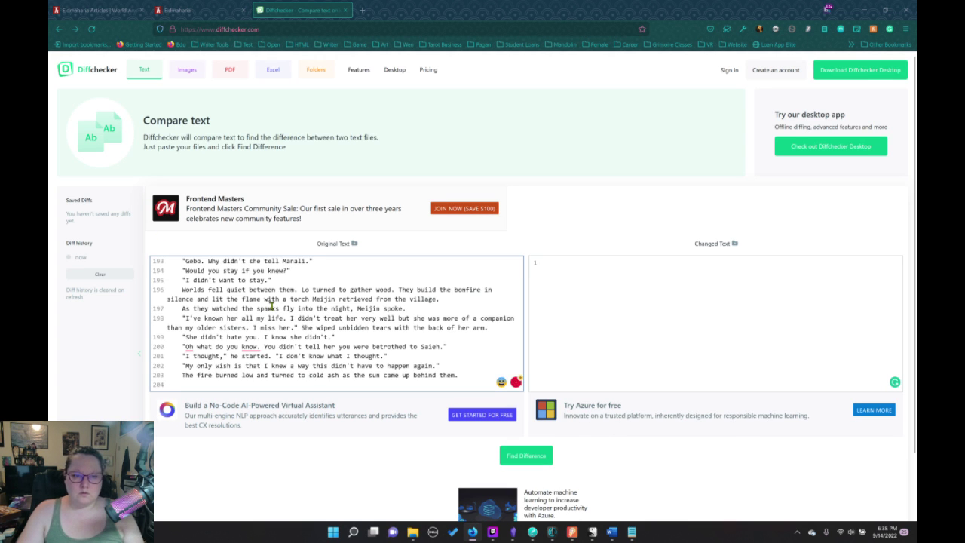
Look through the Manali drafts folder, preview manalishortnotes.txt, and check the ShortStory and Eidmaharia folders for other story versions
click(413, 532)
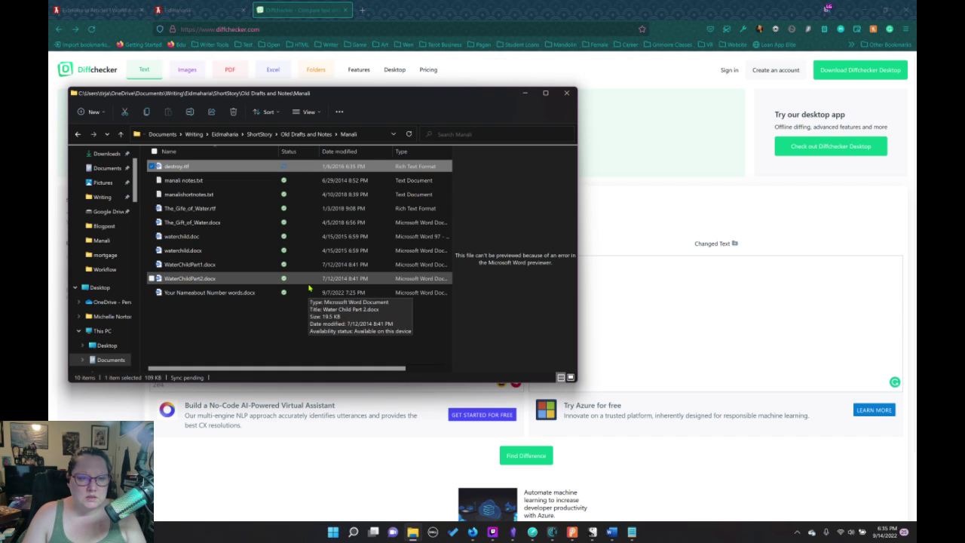
click(204, 196)
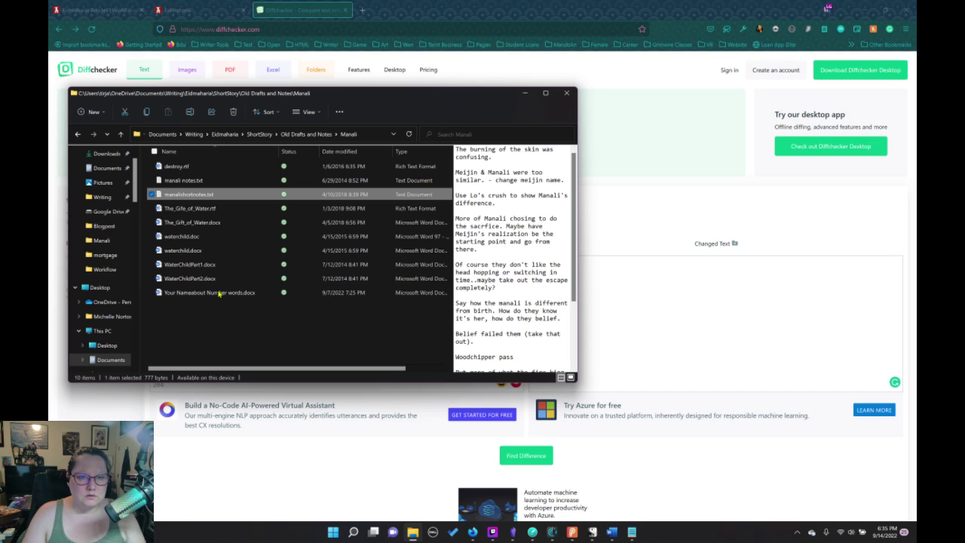
click(298, 136)
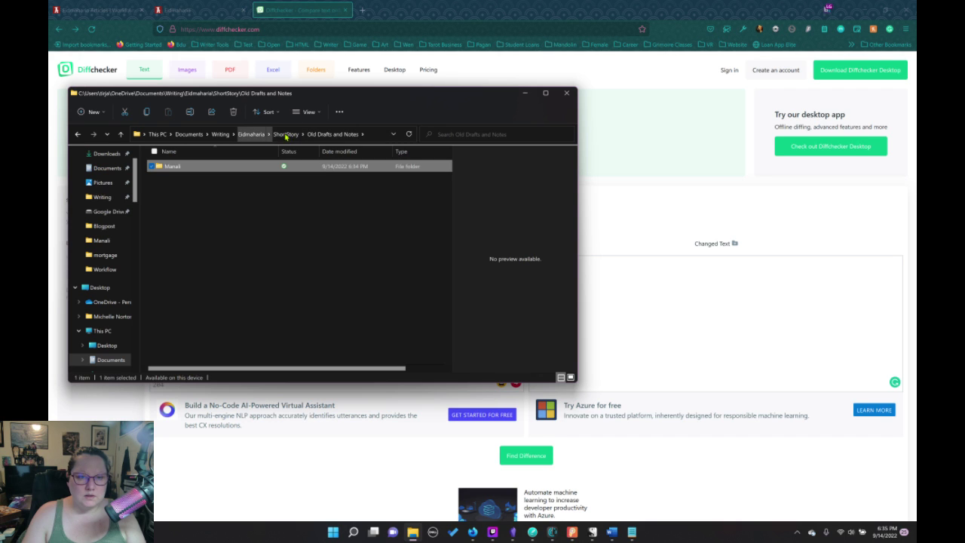
click(286, 135)
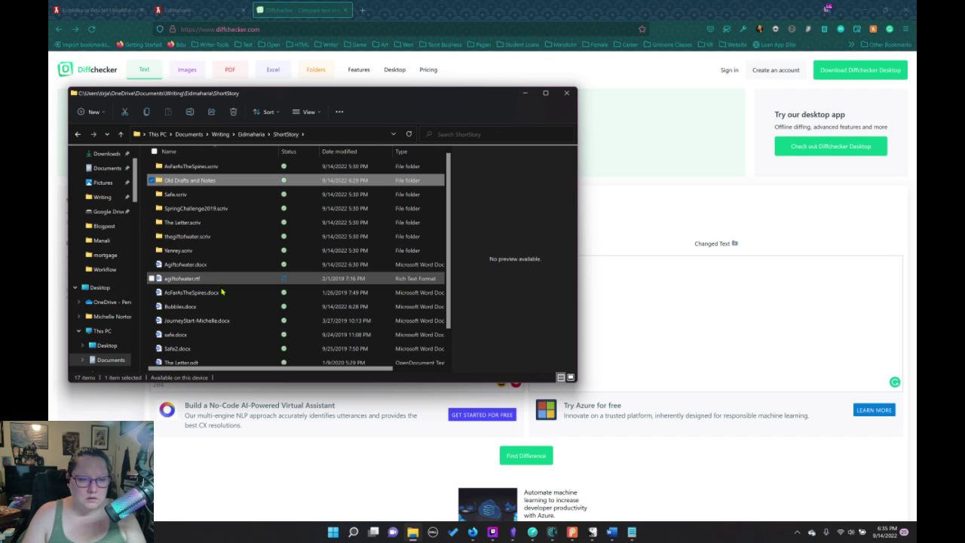
scroll(228, 317, down, 1)
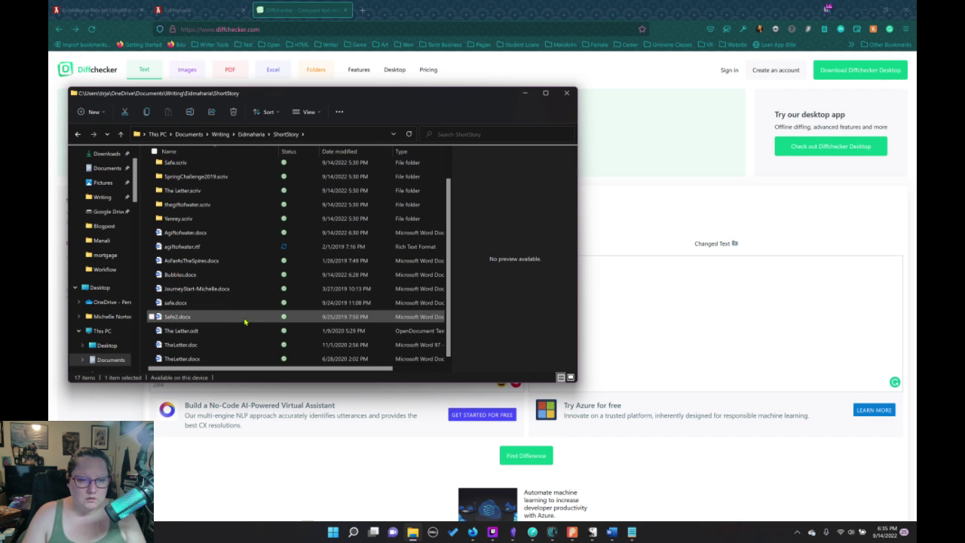
scroll(241, 324, up, 1)
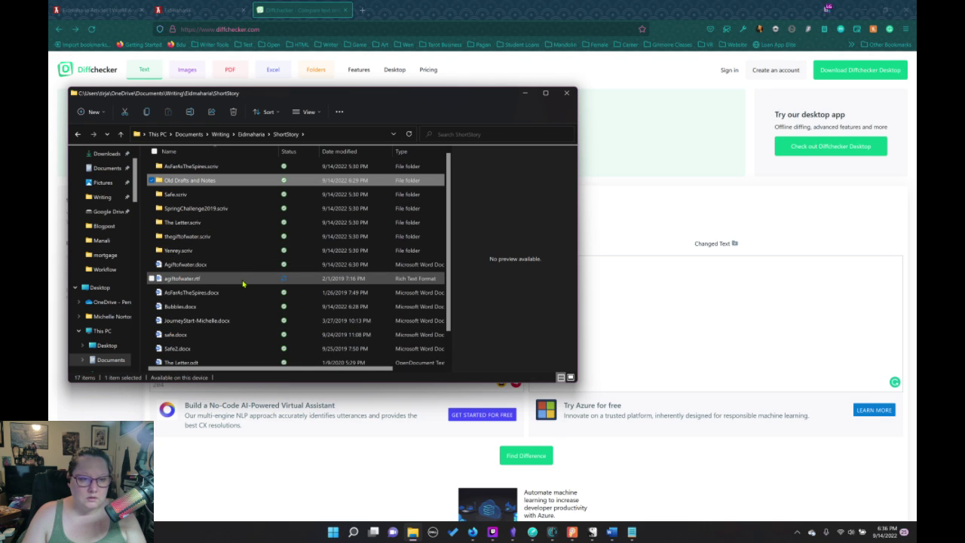
click(251, 134)
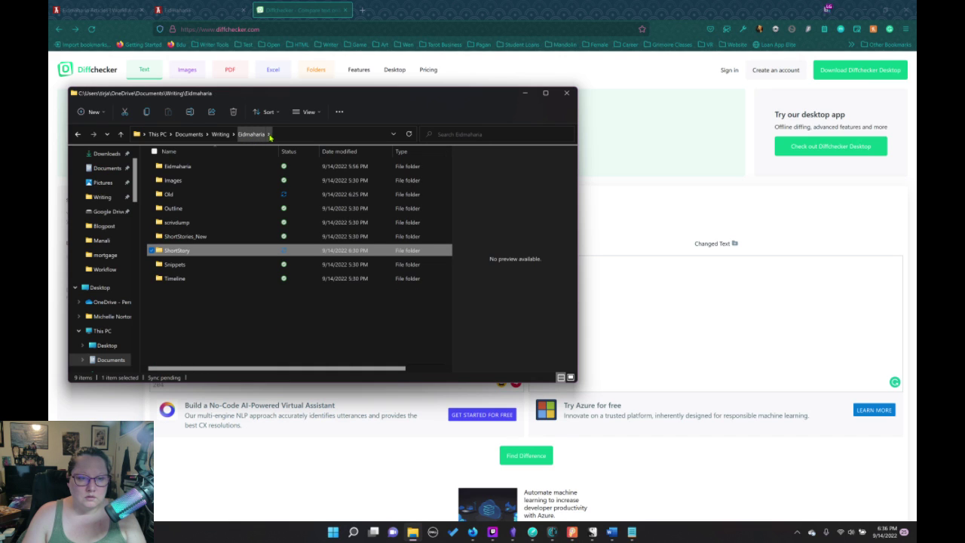
double_click(180, 250)
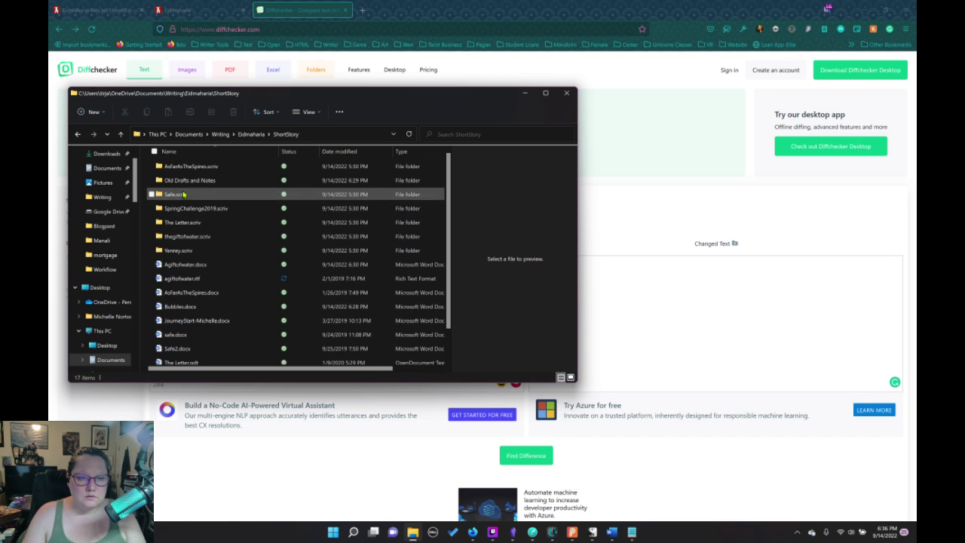
Open waterchild.docx from the Manali folder in Old Drafts and Notes and copy the story from its opening line to the end
double_click(181, 183)
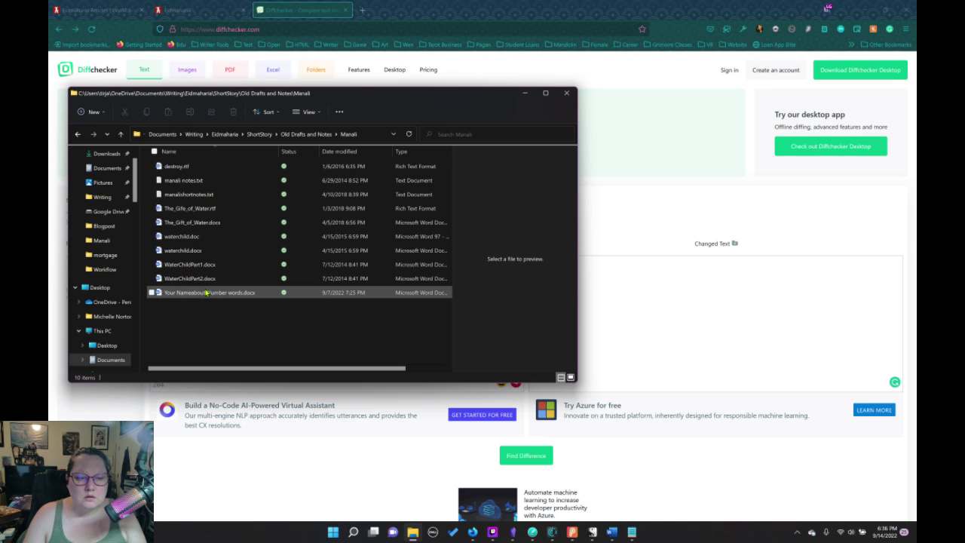
double_click(185, 250)
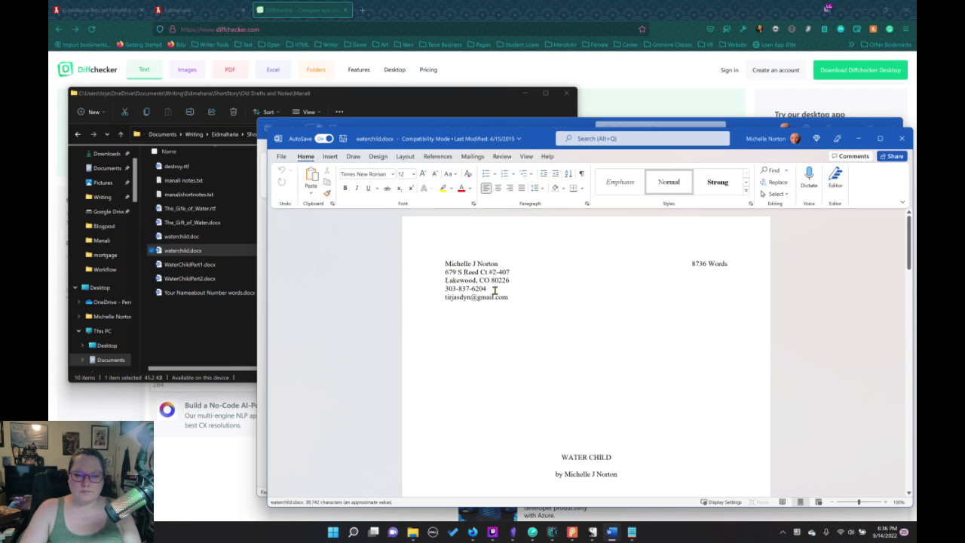
scroll(524, 326, down, 4)
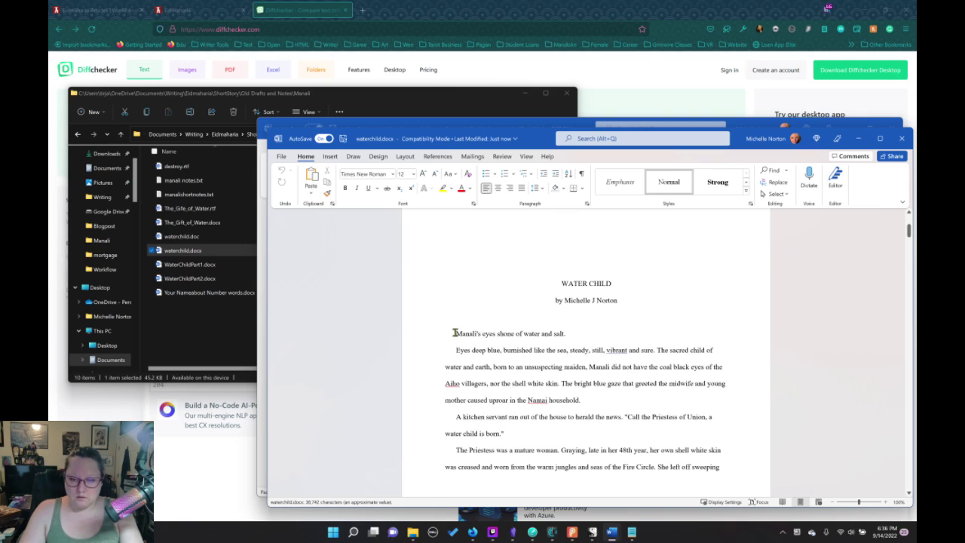
drag(455, 333, 730, 540)
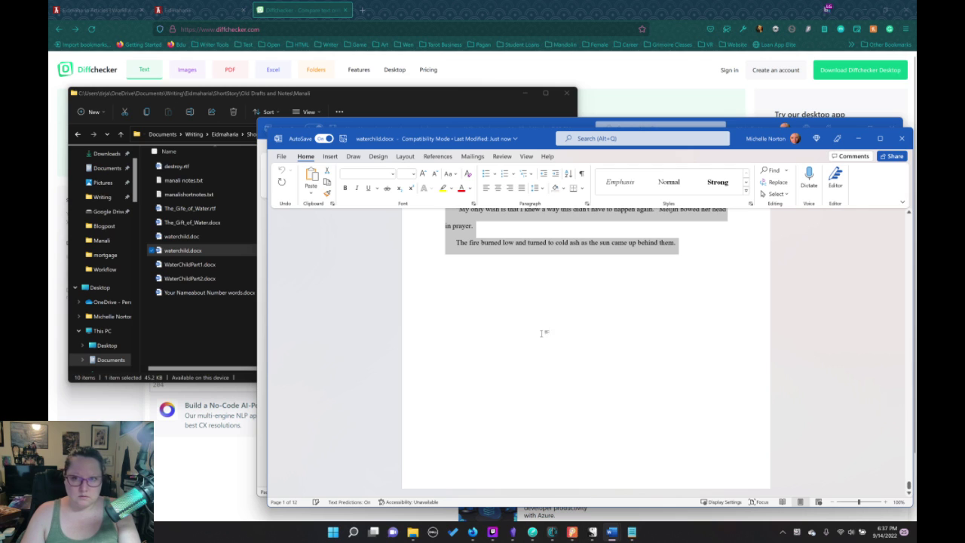
Paste the waterchild.docx story as the changed text in Diffchecker and find the differences from the original
click(617, 84)
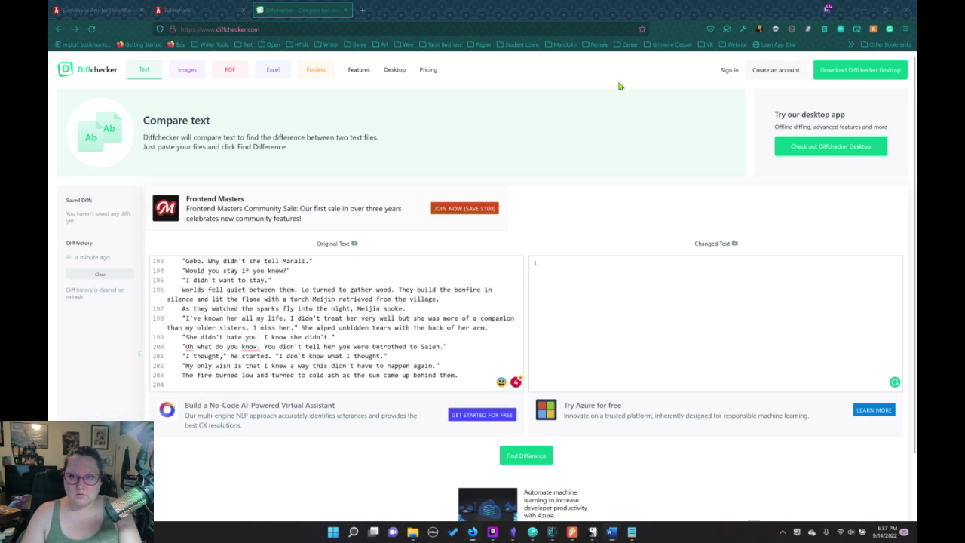
click(616, 294)
key(ctrl+v)
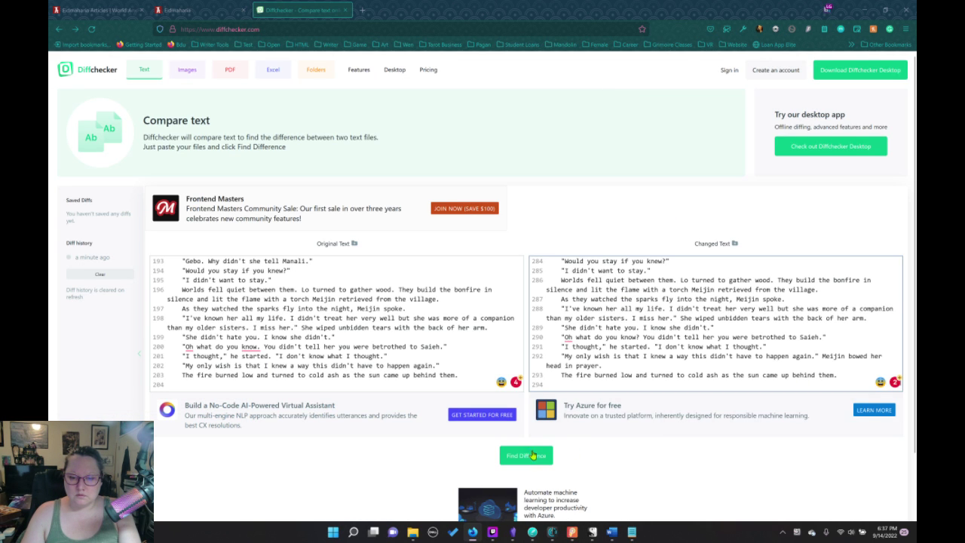
click(531, 454)
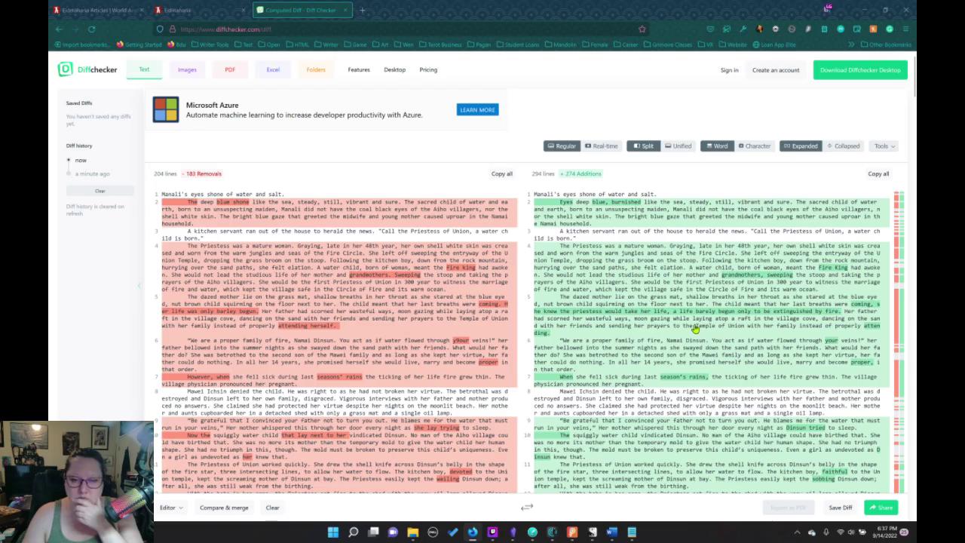
Review the highlighted removals and additions between the two story drafts, examining how wording and scenes differ
scroll(695, 330, down, 1)
scroll(695, 330, down, 4)
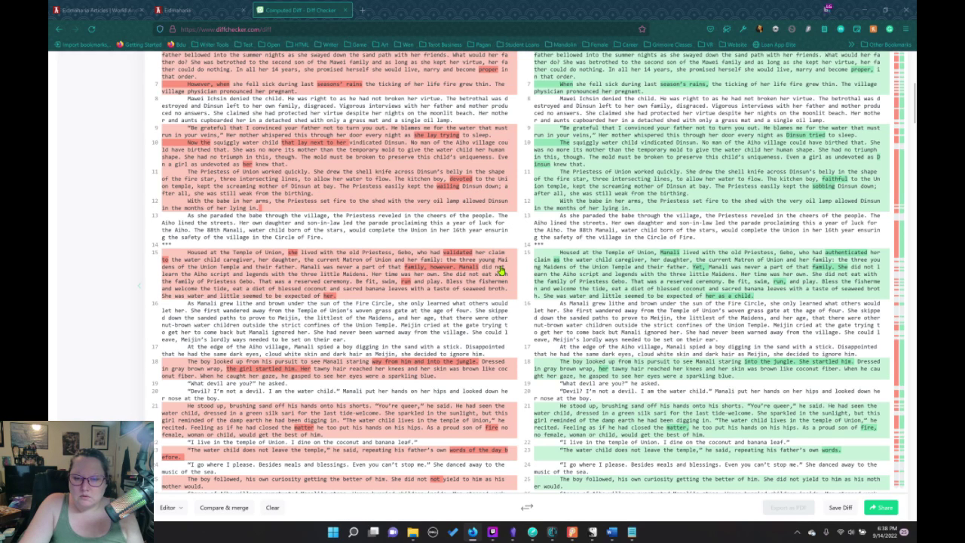
scroll(501, 272, down, 2)
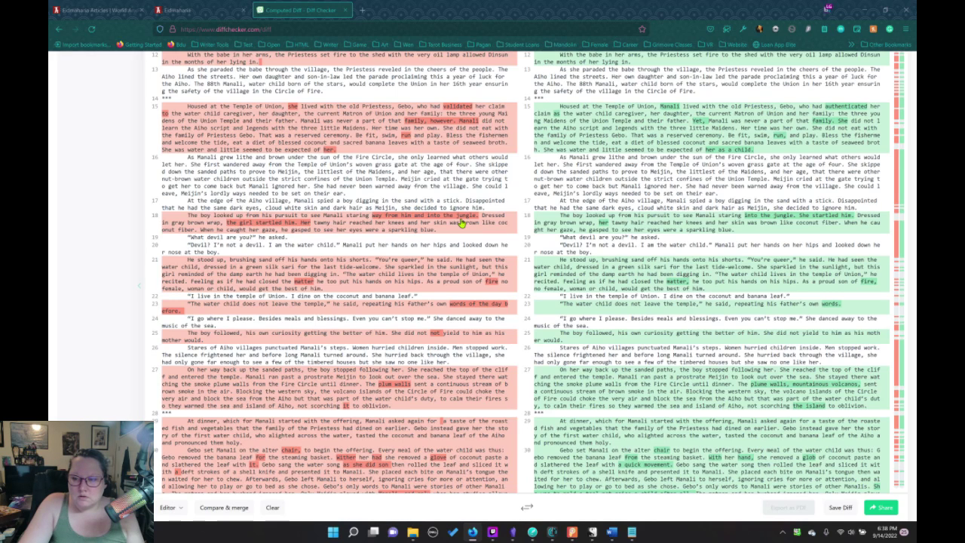
scroll(603, 233, up, 3)
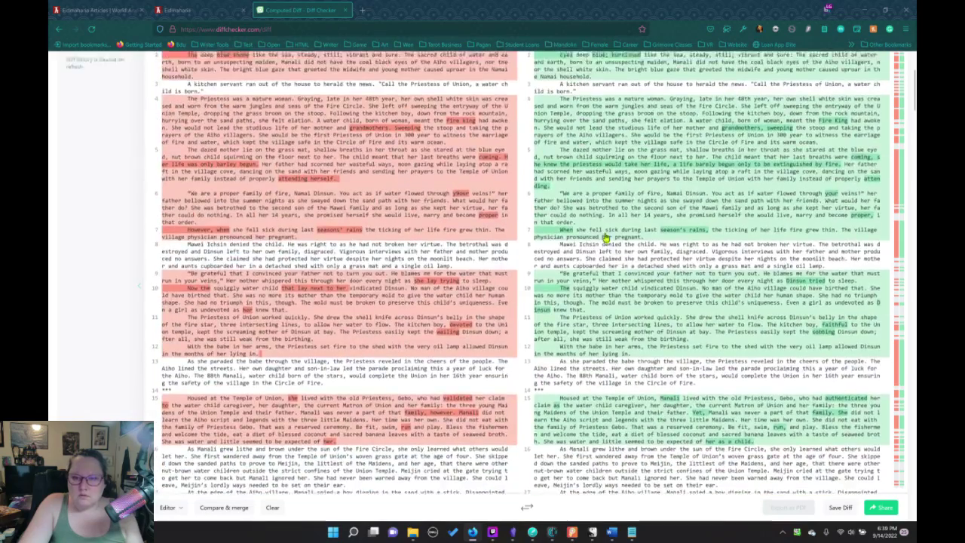
scroll(603, 234, down, 1)
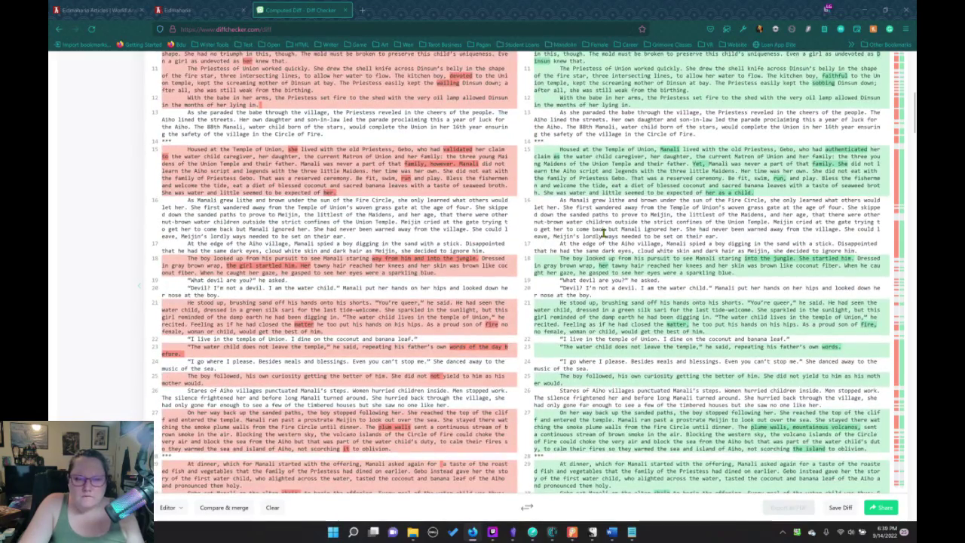
scroll(603, 234, down, 5)
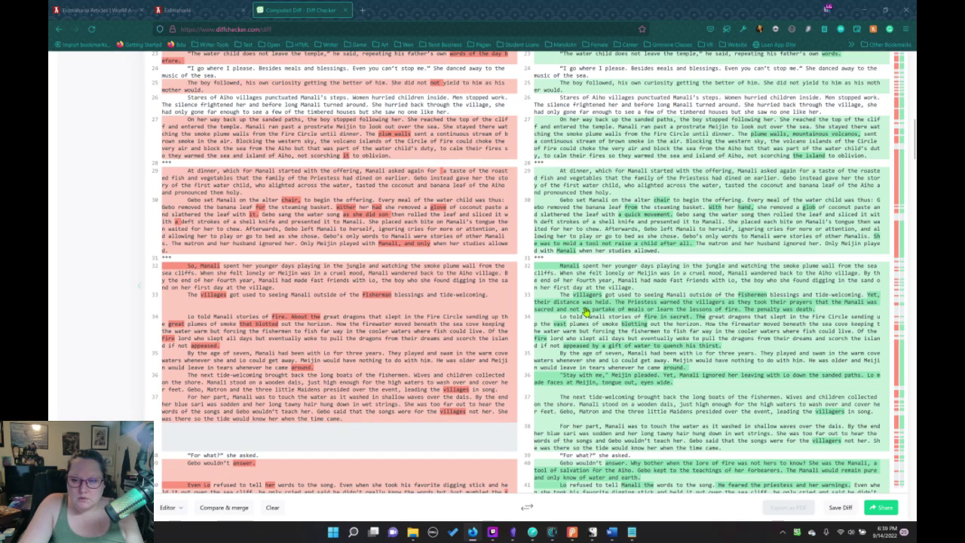
scroll(430, 306, down, 3)
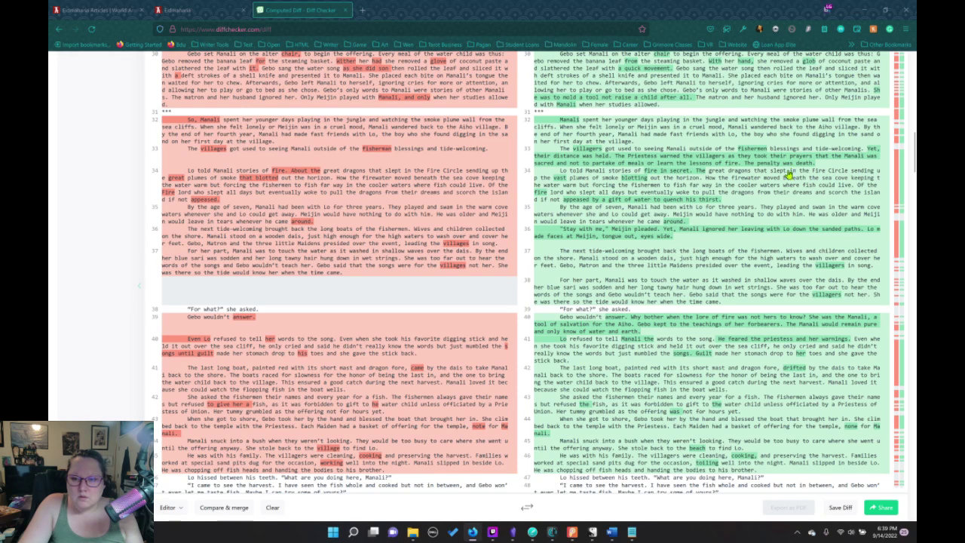
scroll(773, 258, down, 2)
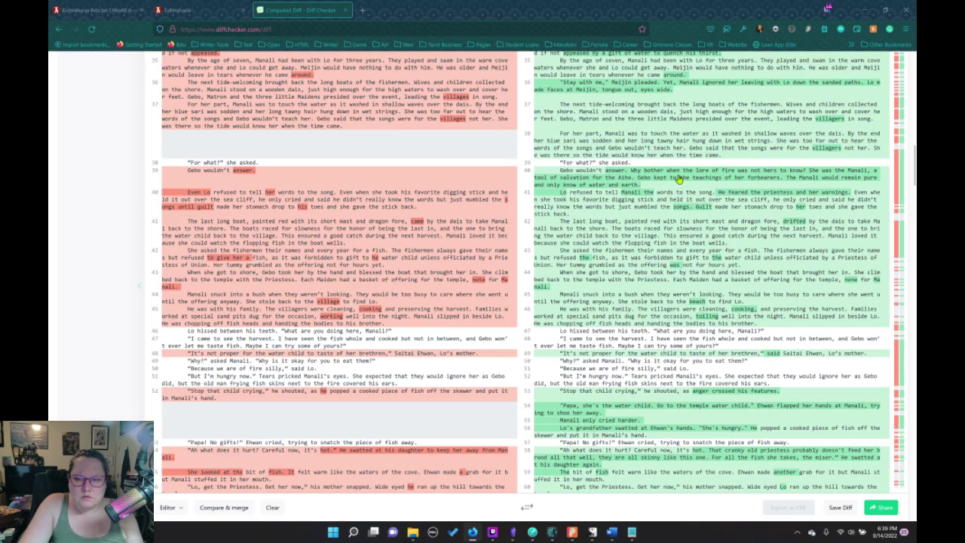
scroll(681, 216, down, 6)
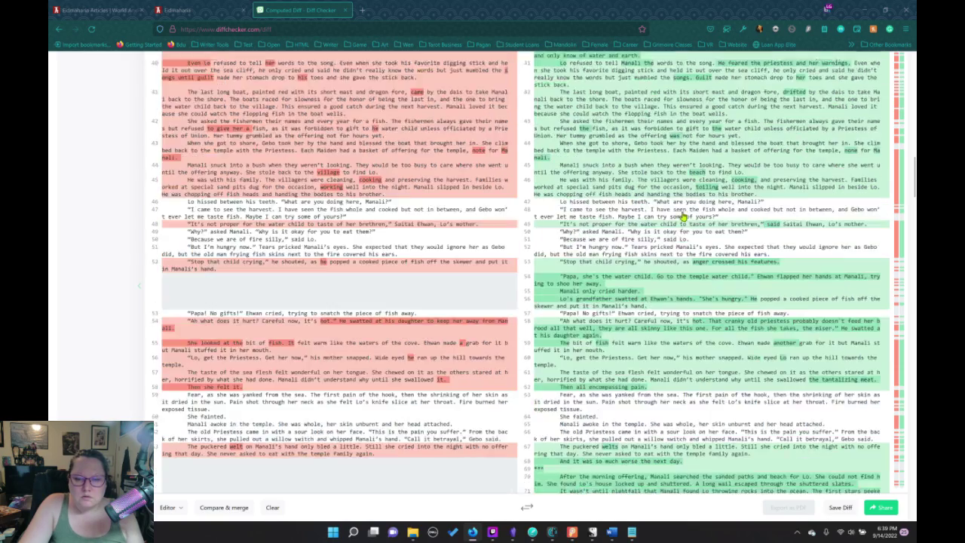
scroll(683, 215, down, 7)
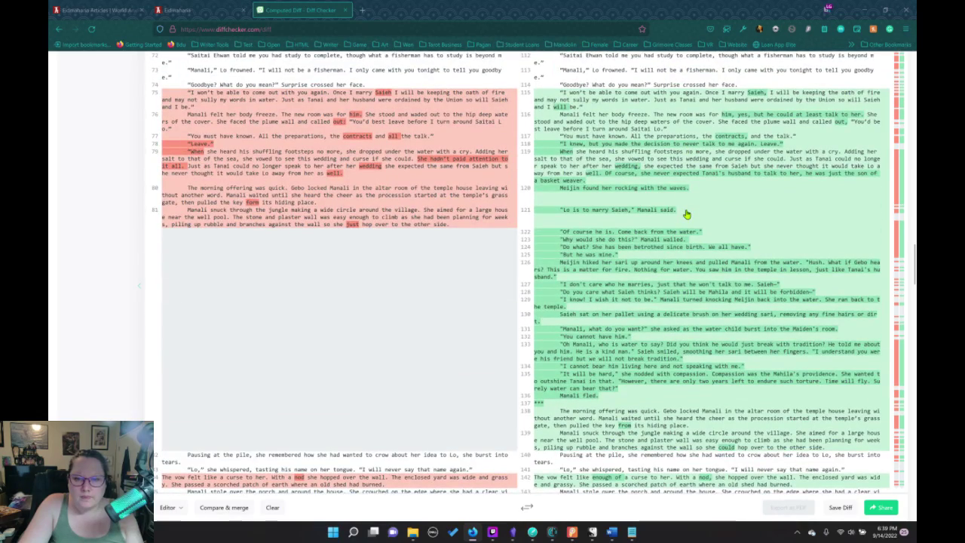
scroll(686, 215, down, 4)
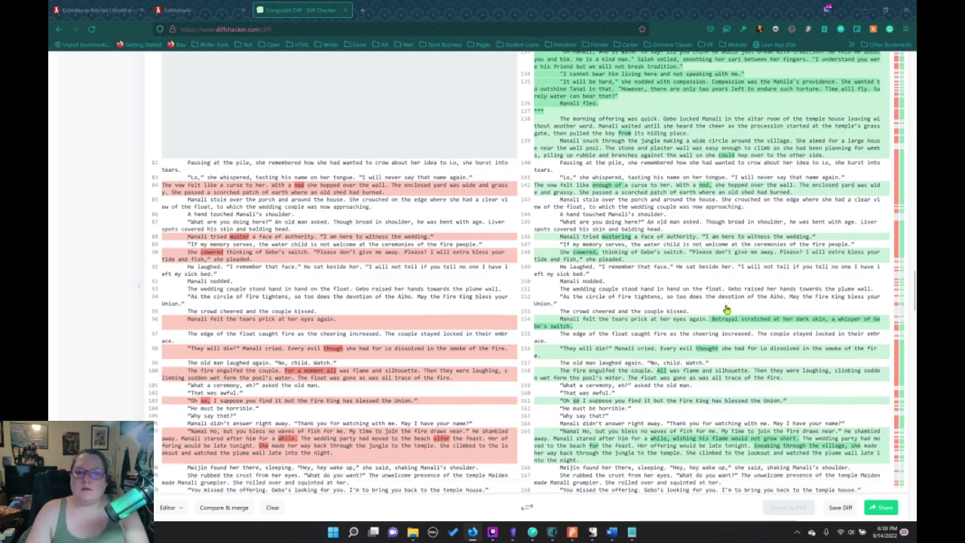
scroll(726, 309, up, 15)
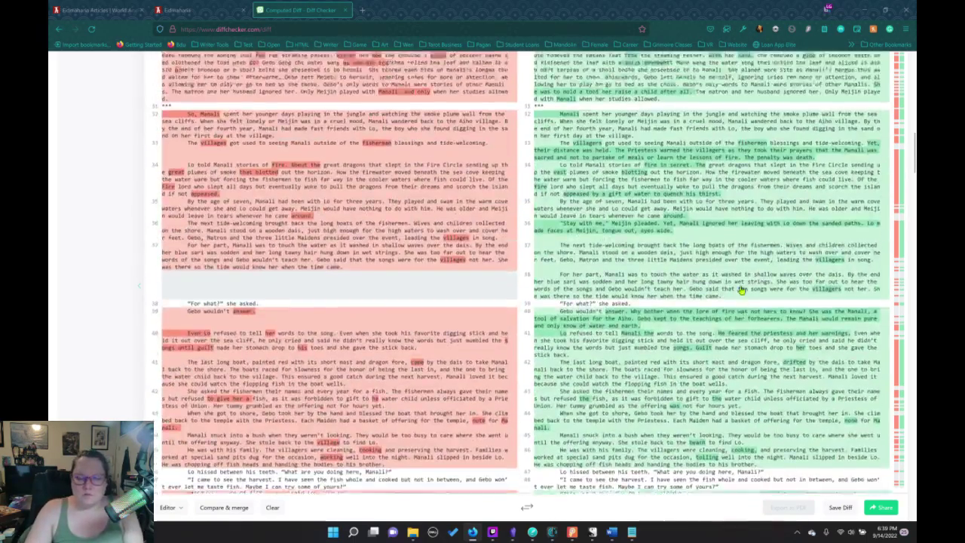
scroll(742, 290, up, 10)
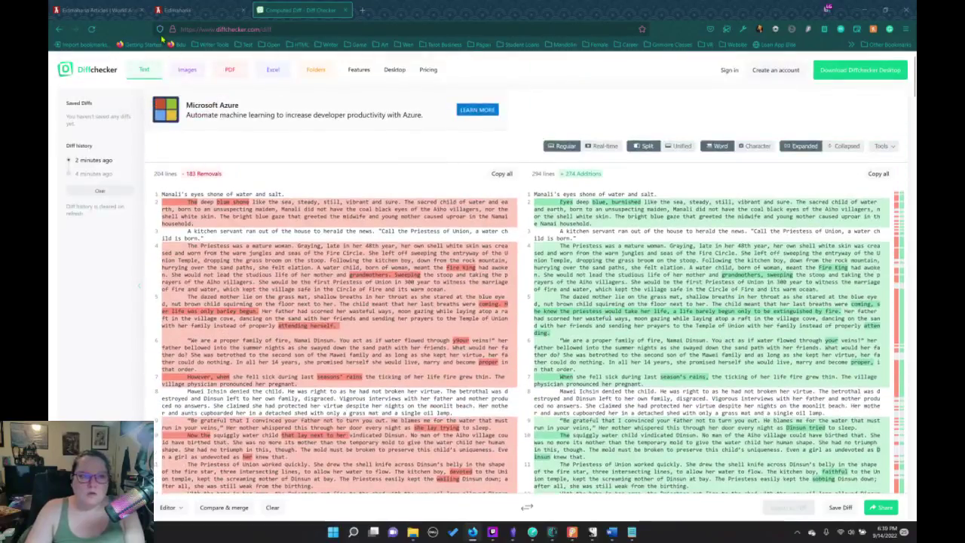
Return to a blank text comparison and paste the waterchild.docx story as the original text
click(59, 28)
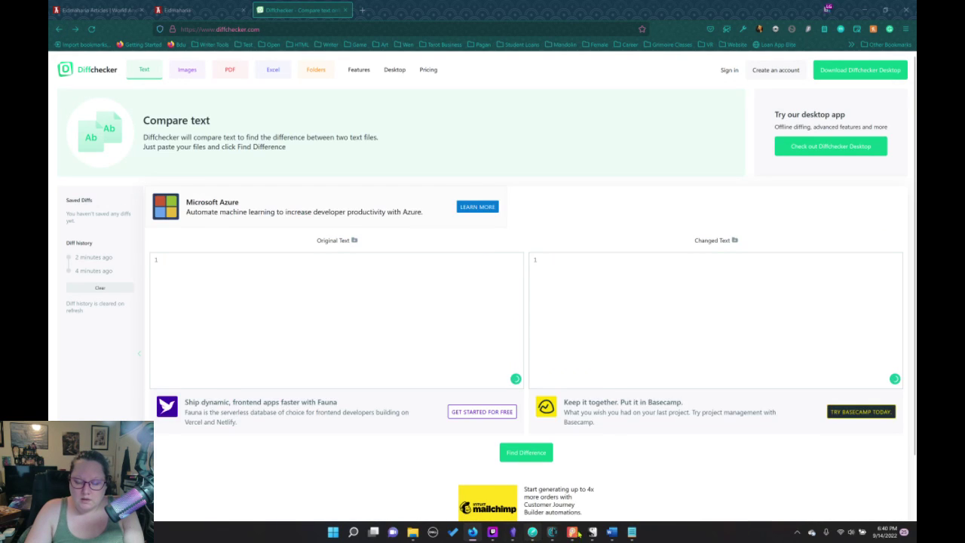
click(386, 330)
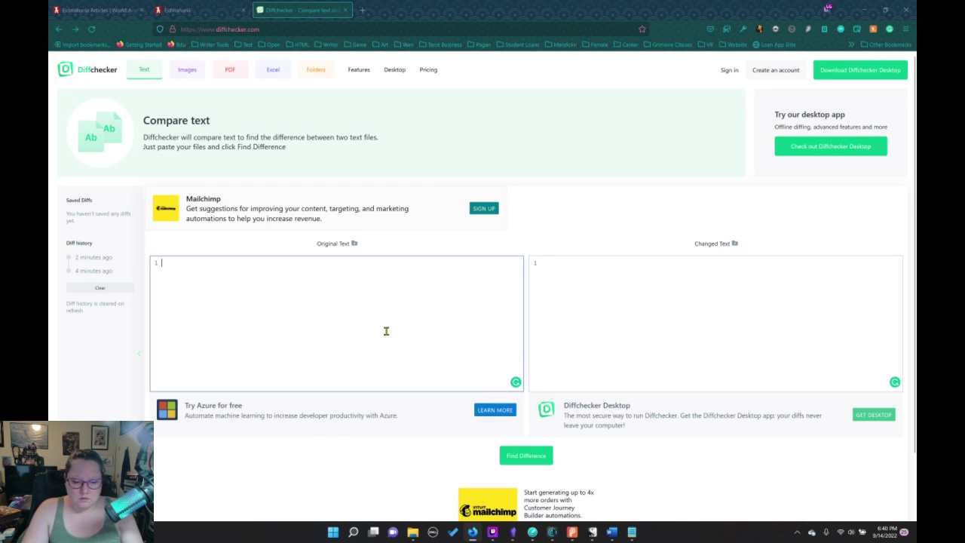
key(ctrl+v)
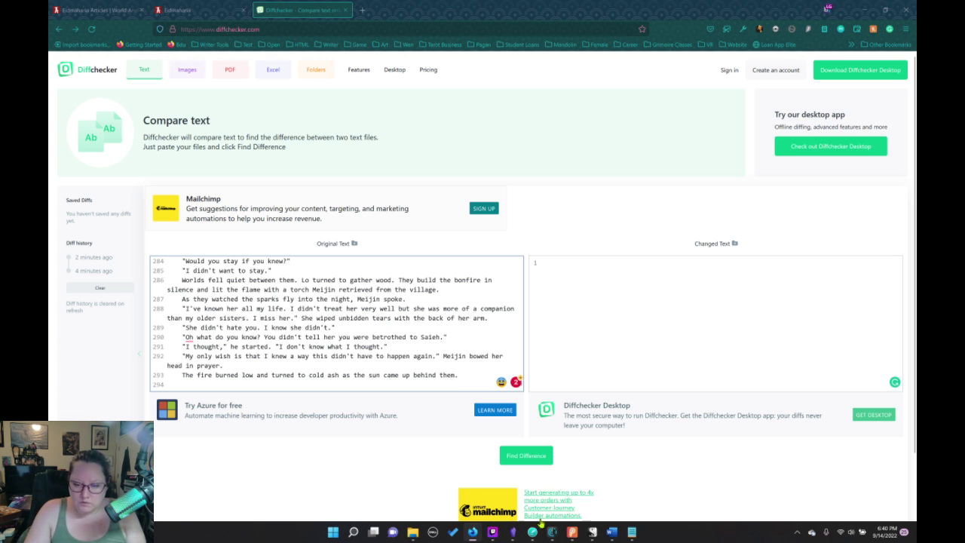
mouse_move(613, 532)
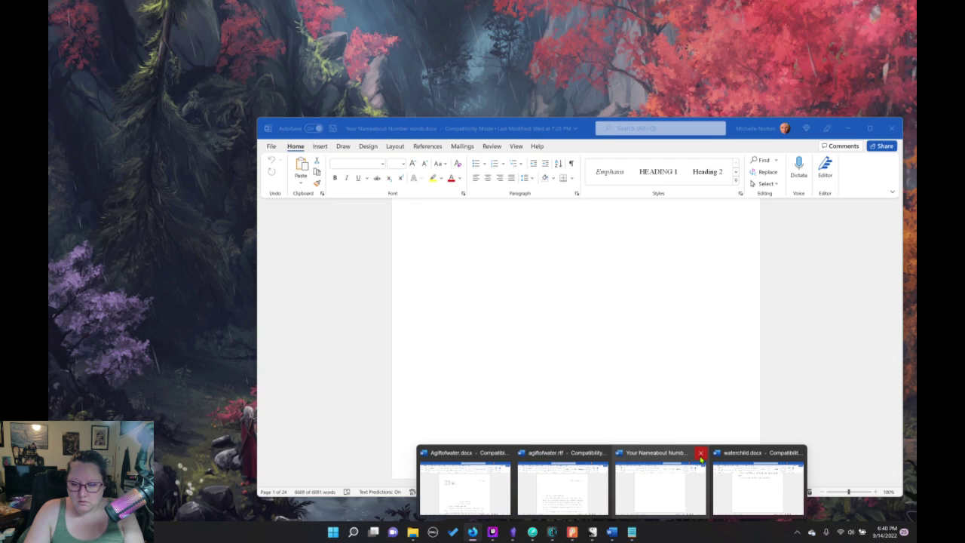
Close the Your Nameabout Number words.docx document and return to the Diffchecker text comparison
click(701, 455)
mouse_move(623, 494)
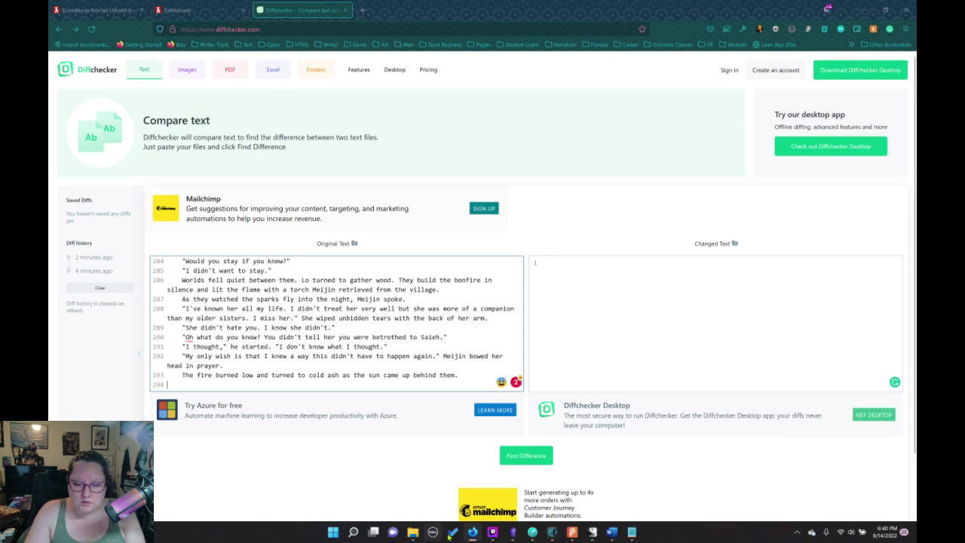
mouse_move(472, 534)
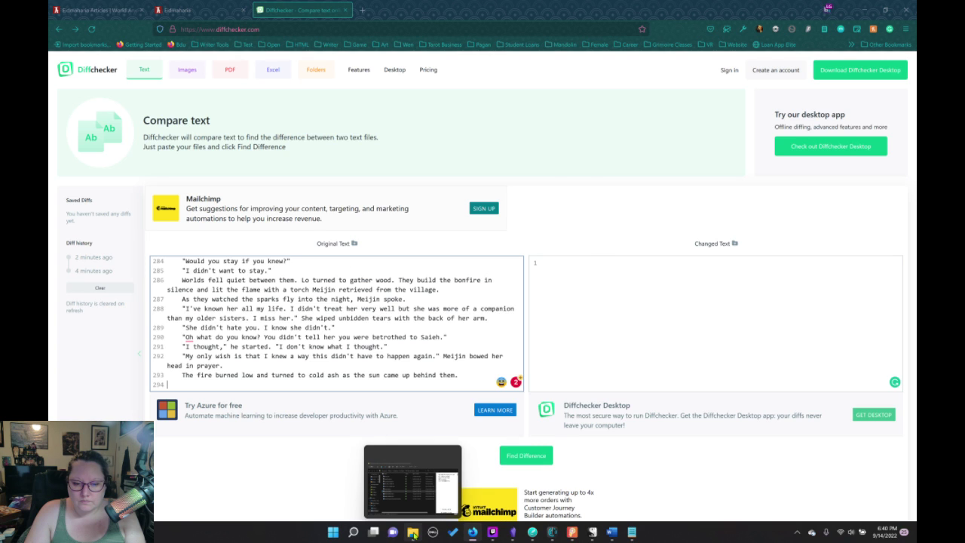
Open waterchild.doc from the Manali folder and copy the story from its opening line to the end
mouse_move(413, 532)
click(409, 512)
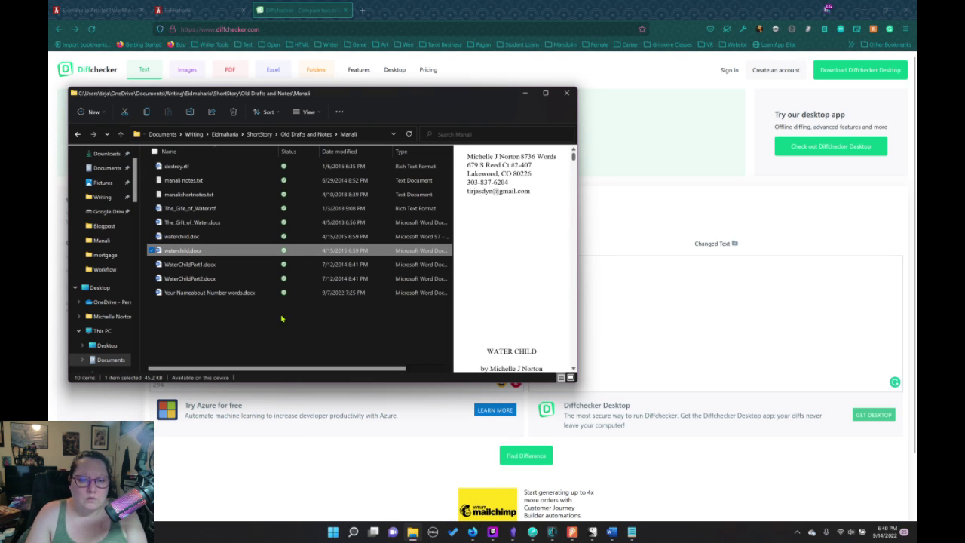
click(192, 239)
double_click(192, 238)
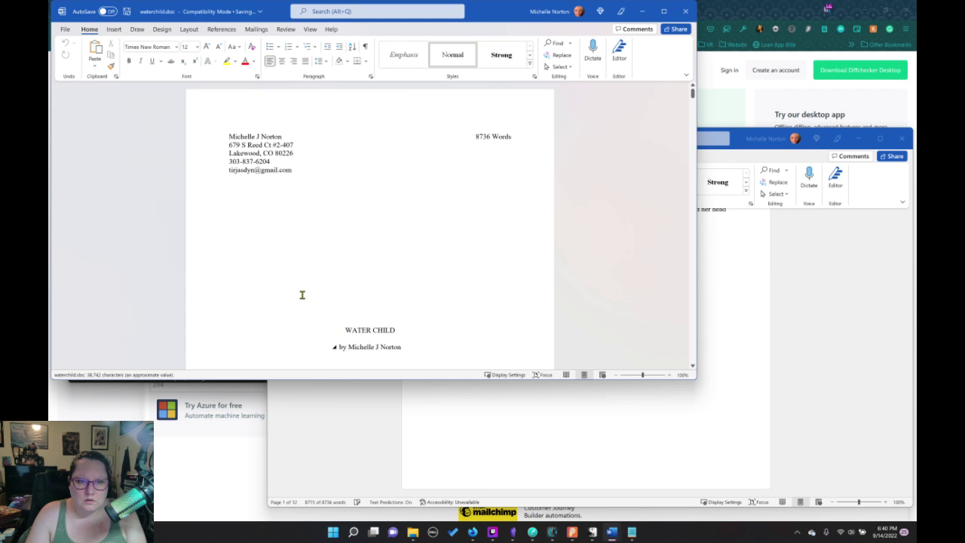
scroll(302, 295, down, 5)
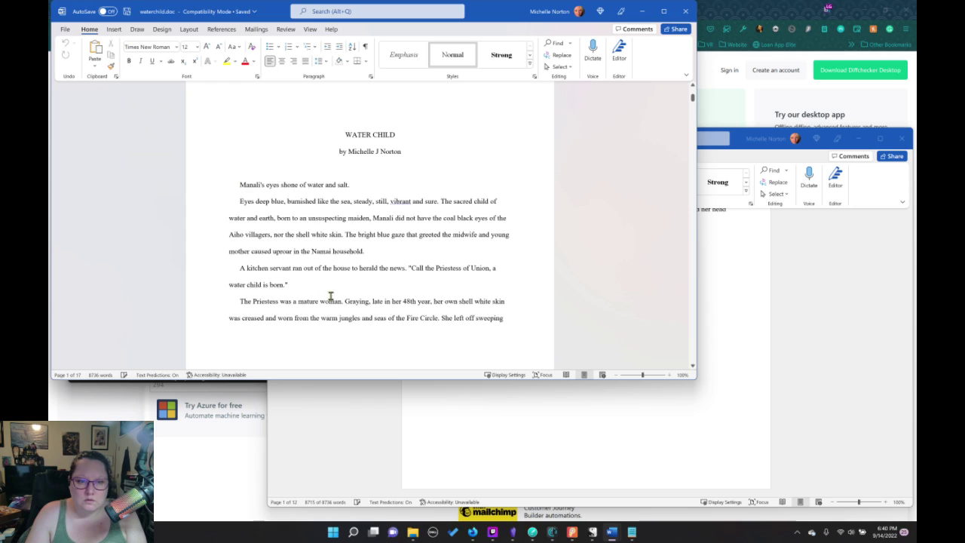
drag(238, 185, 484, 467)
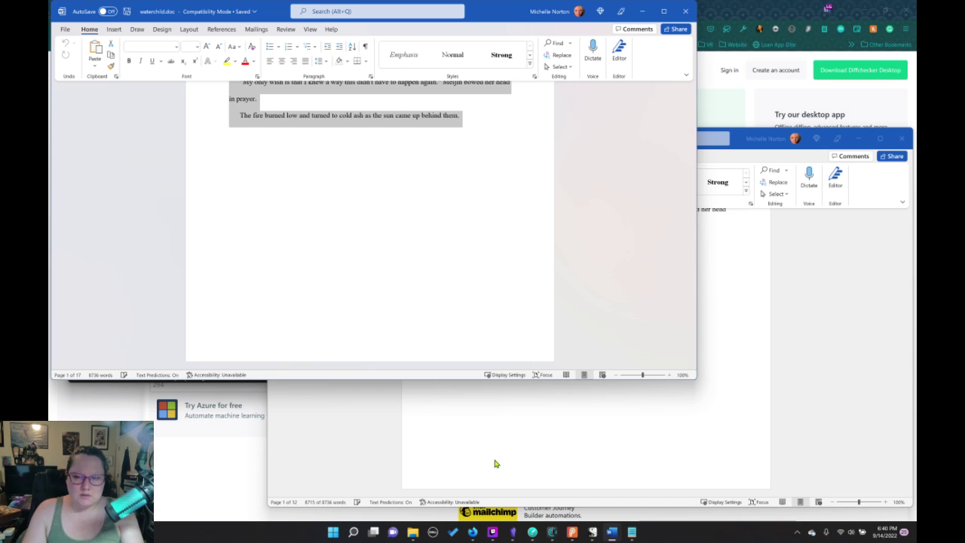
Paste the waterchild.doc story as the changed text in Diffchecker, dismiss the Slack notification and find the differences
click(715, 127)
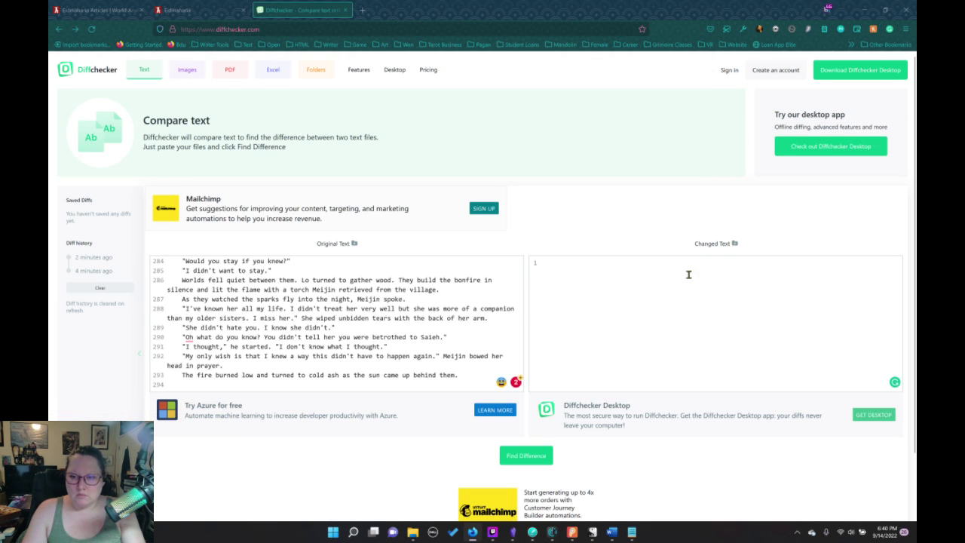
click(674, 293)
key(ctrl+v)
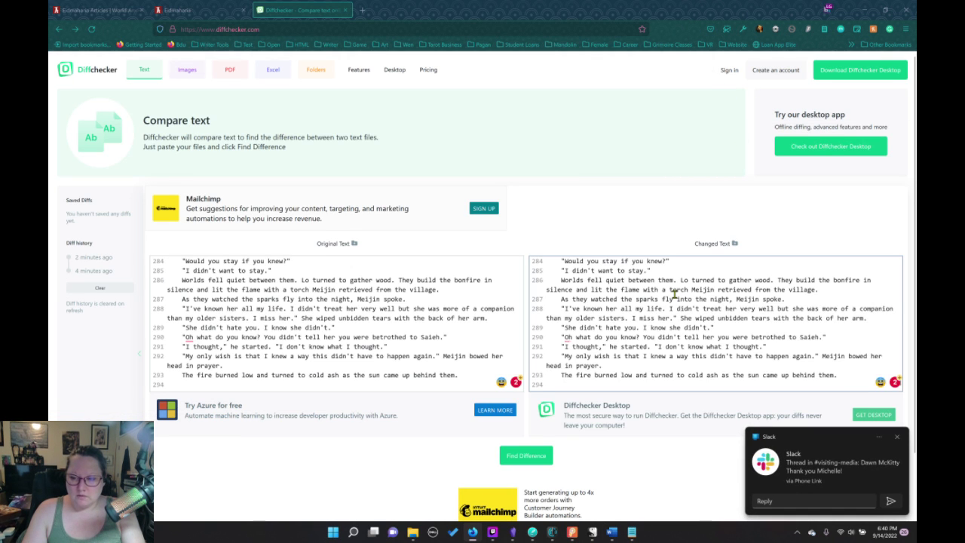
click(898, 437)
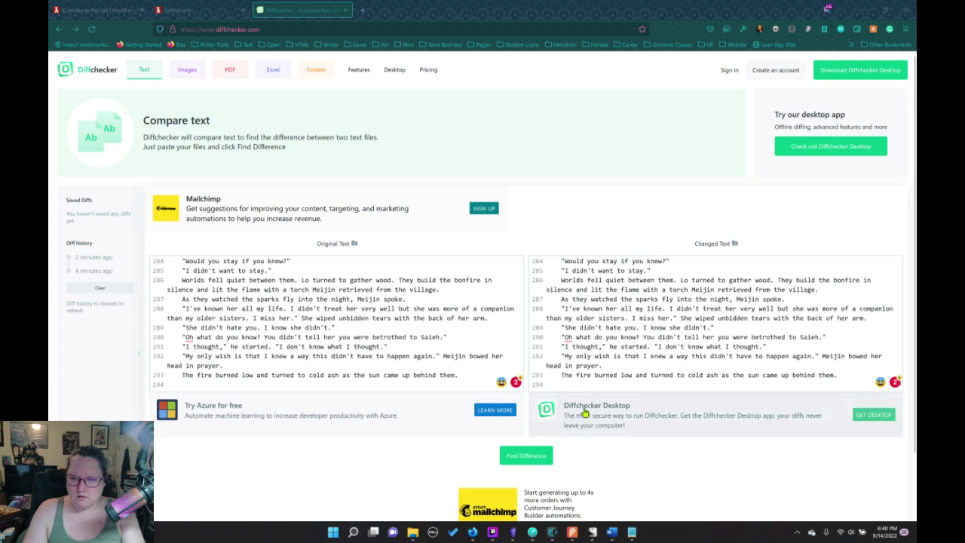
click(544, 455)
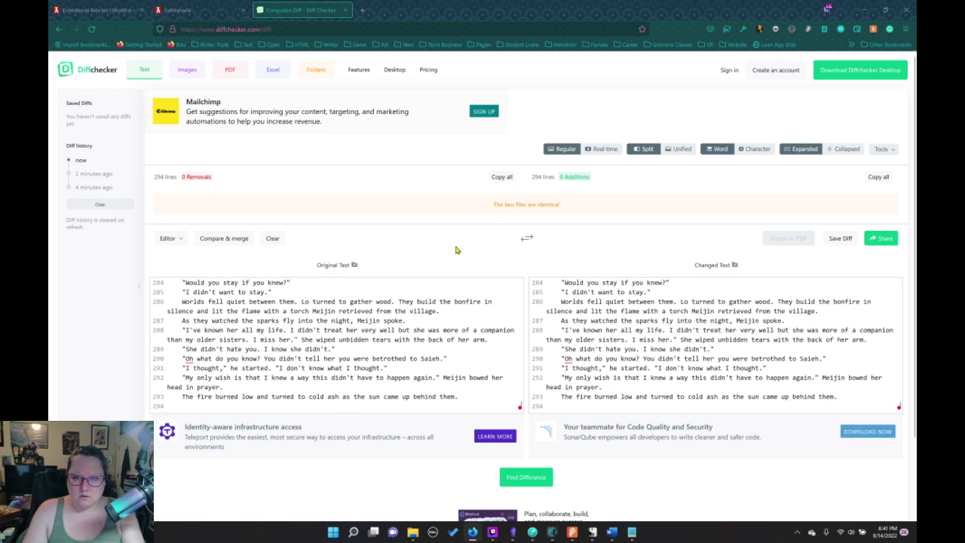
Check the end of both pasted stories and run the comparison again
scroll(463, 254, down, 1)
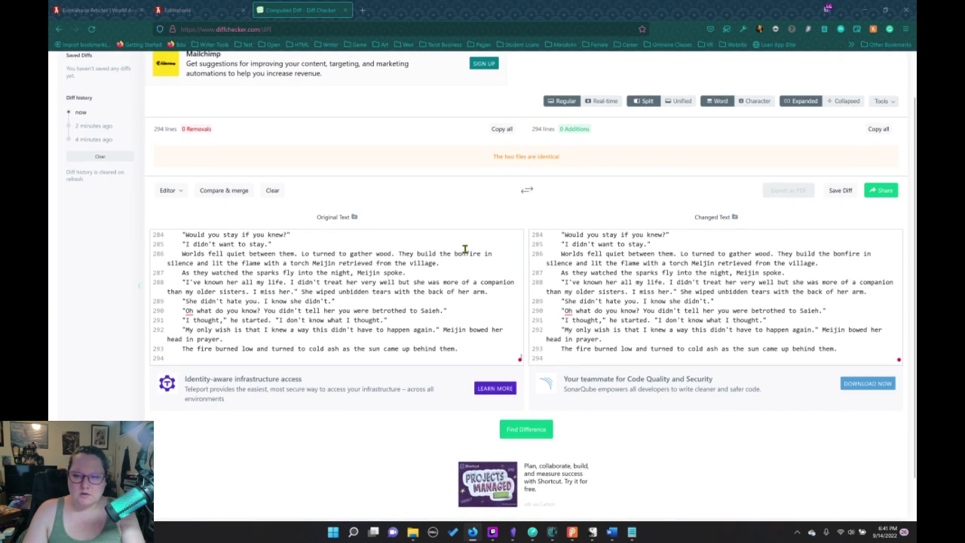
mouse_move(612, 531)
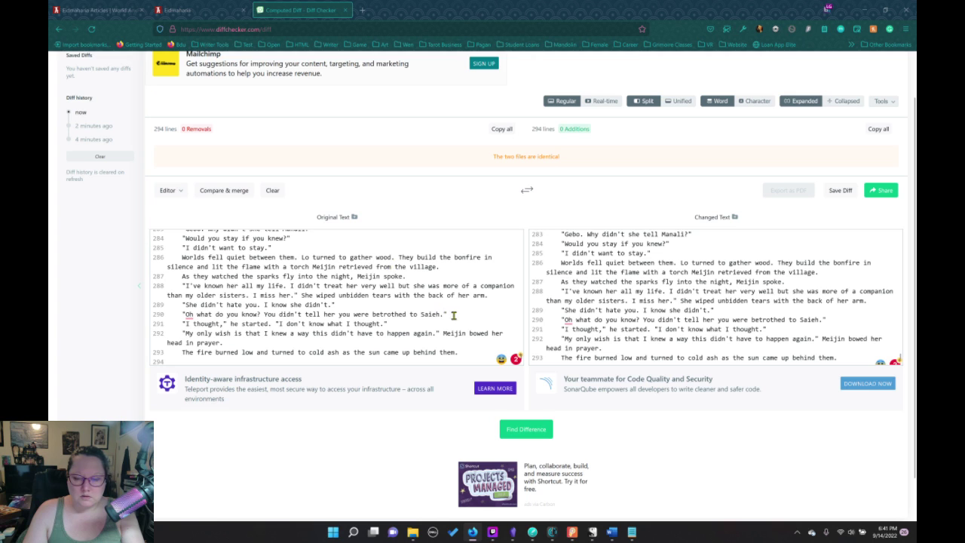
click(520, 431)
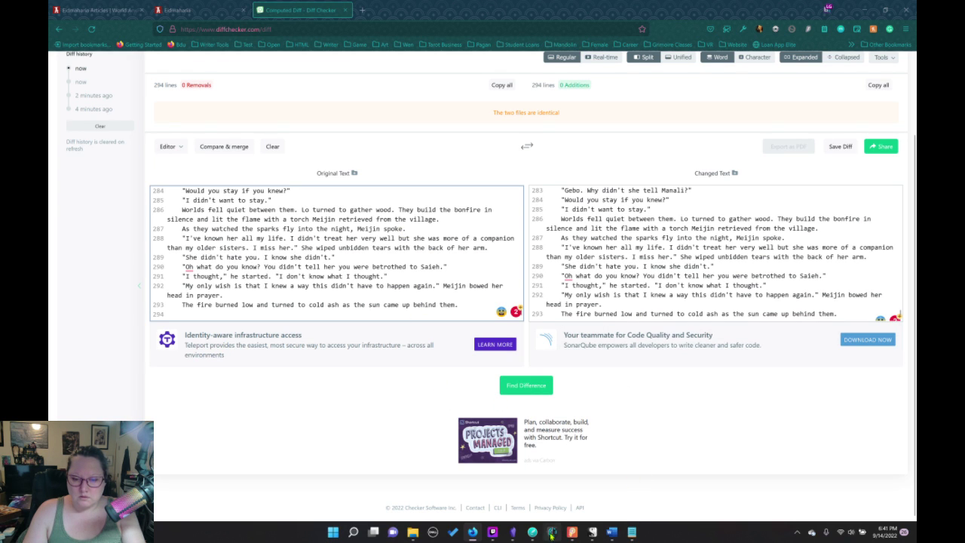
Open WaterChildPart1.docx from the Manali folder and read through the draft with its reviewer comments
click(413, 533)
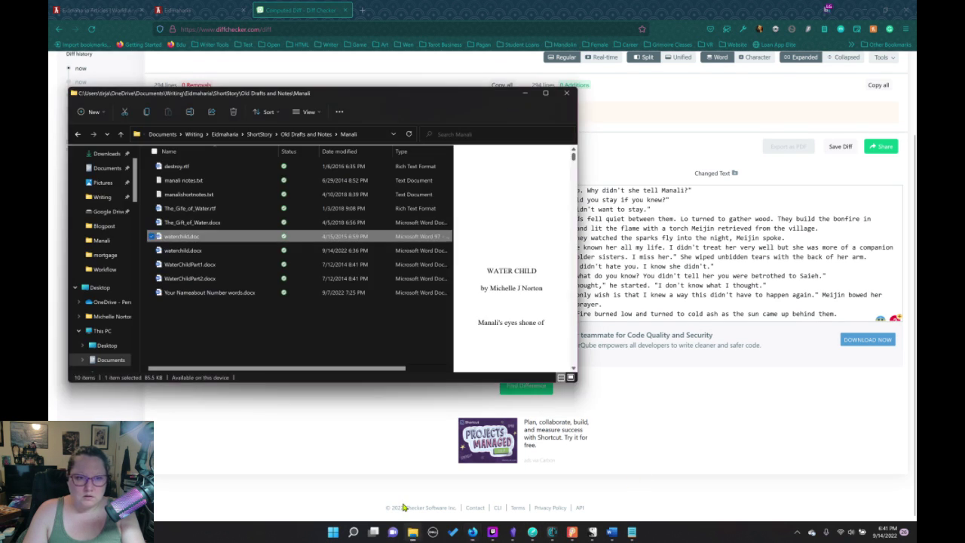
click(200, 264)
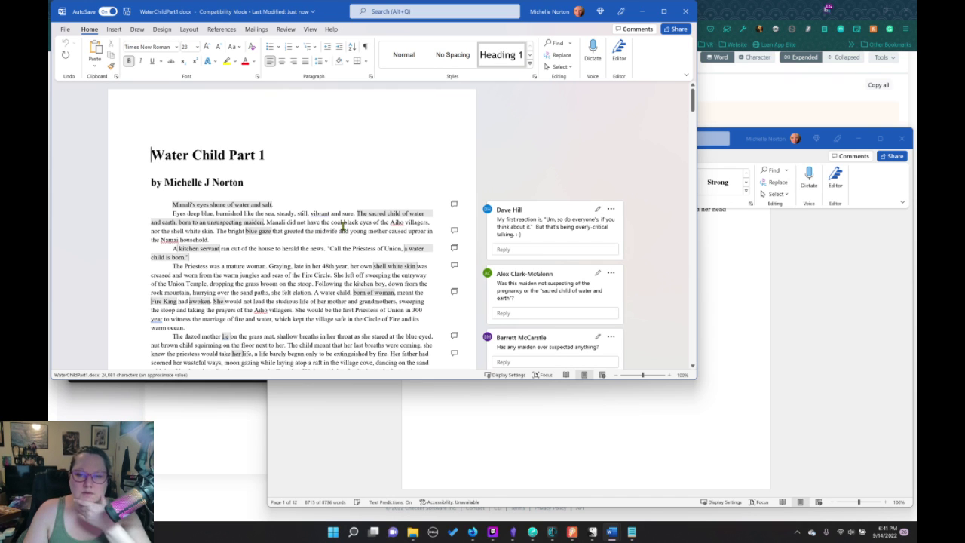
scroll(344, 225, down, 5)
scroll(347, 224, down, 5)
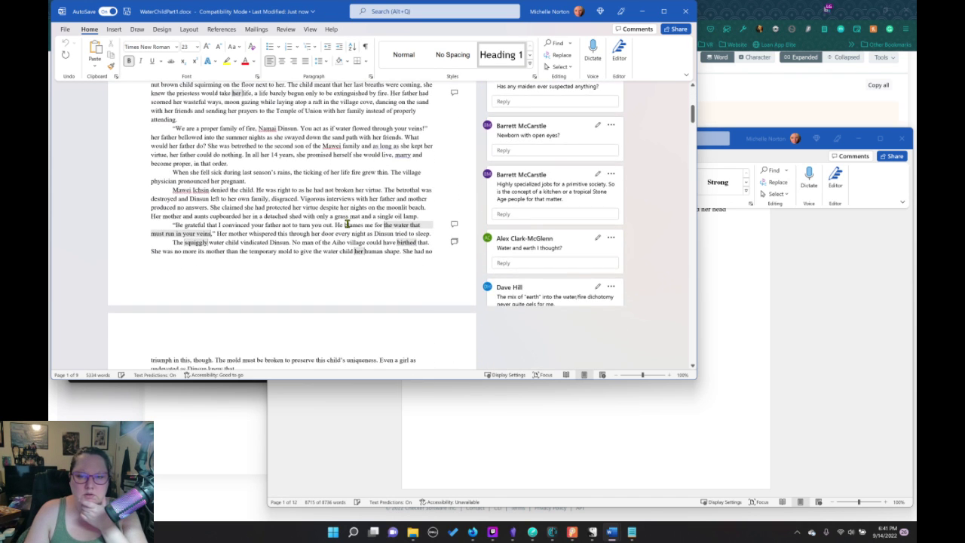
scroll(346, 224, down, 10)
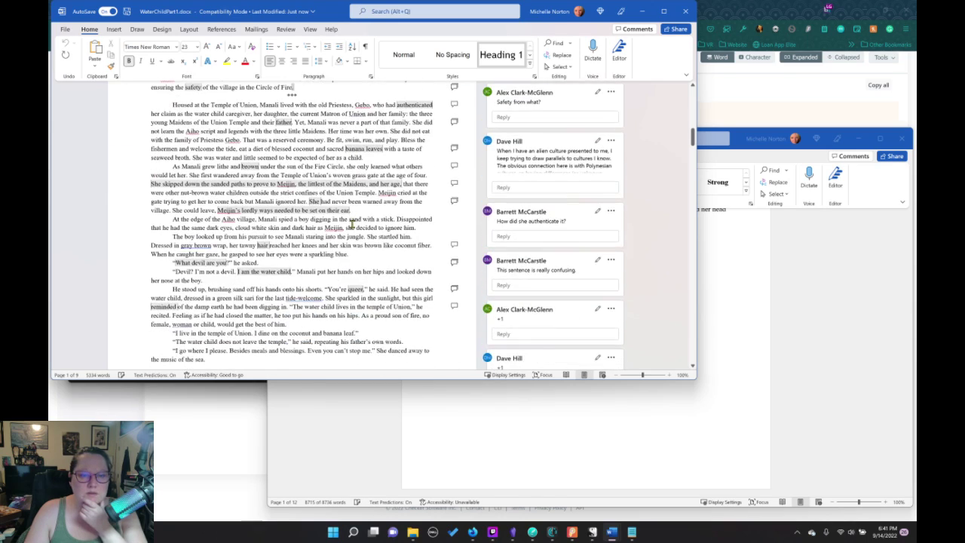
scroll(350, 224, down, 10)
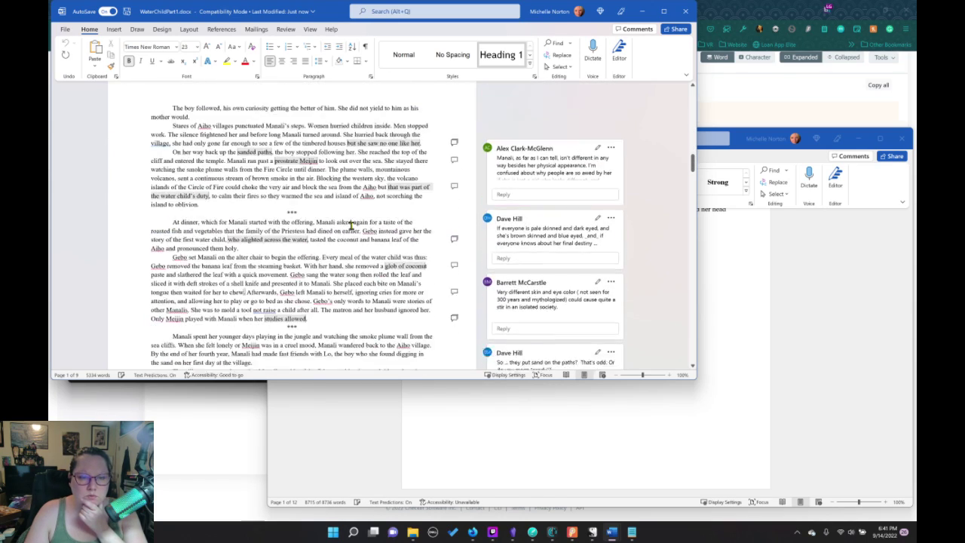
scroll(351, 224, down, 2)
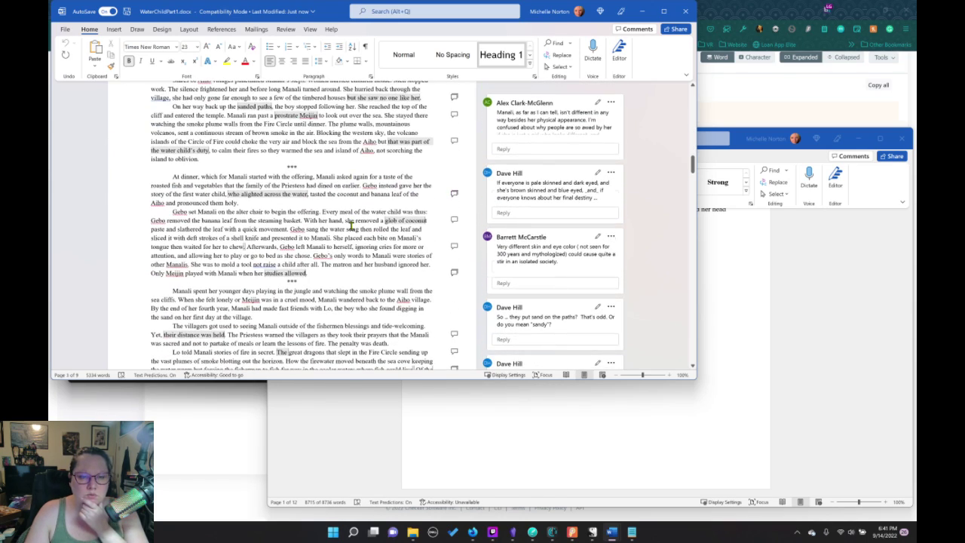
scroll(350, 224, down, 8)
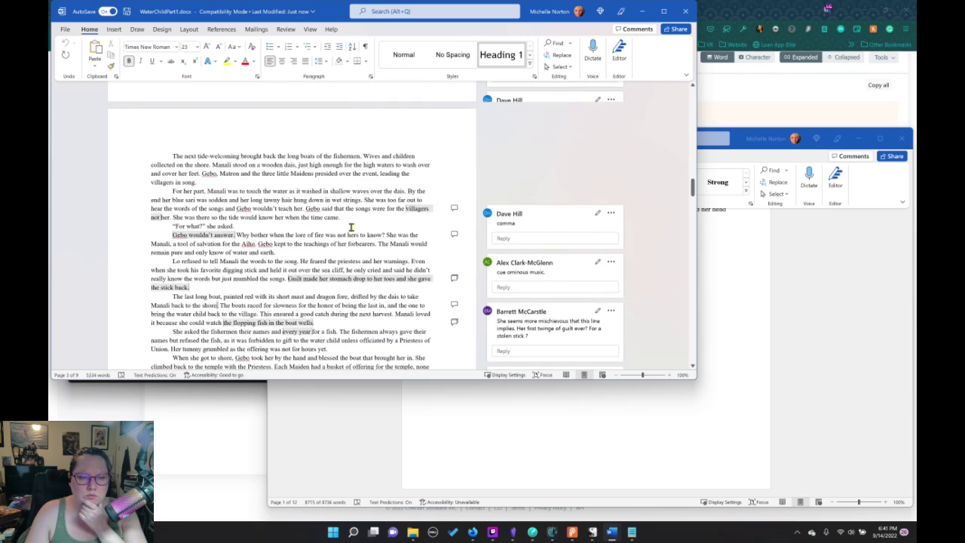
scroll(350, 227, down, 10)
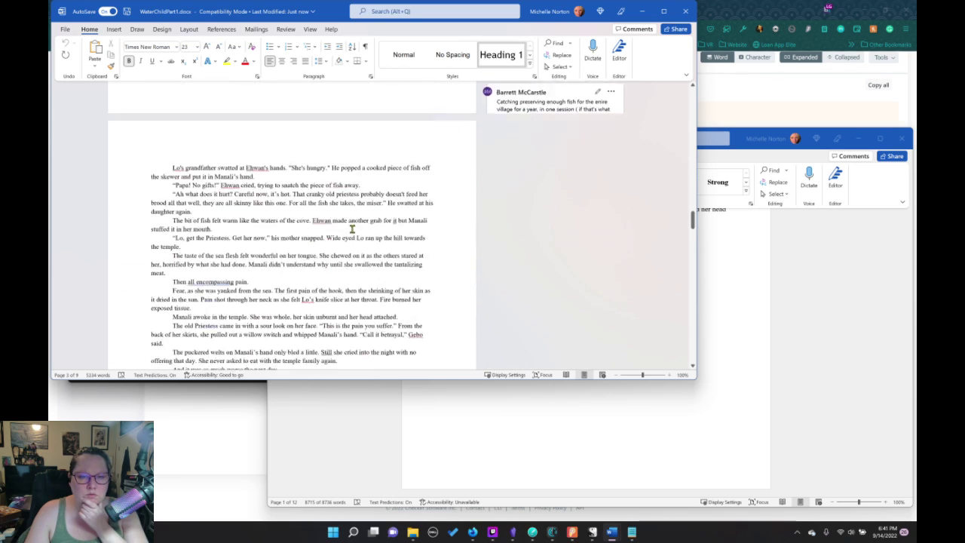
scroll(352, 229, down, 2)
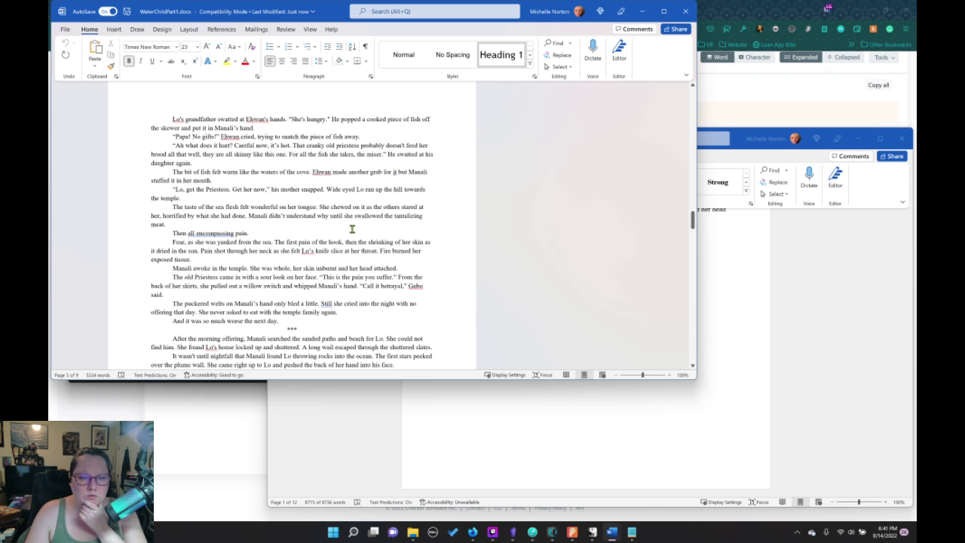
scroll(352, 230, down, 10)
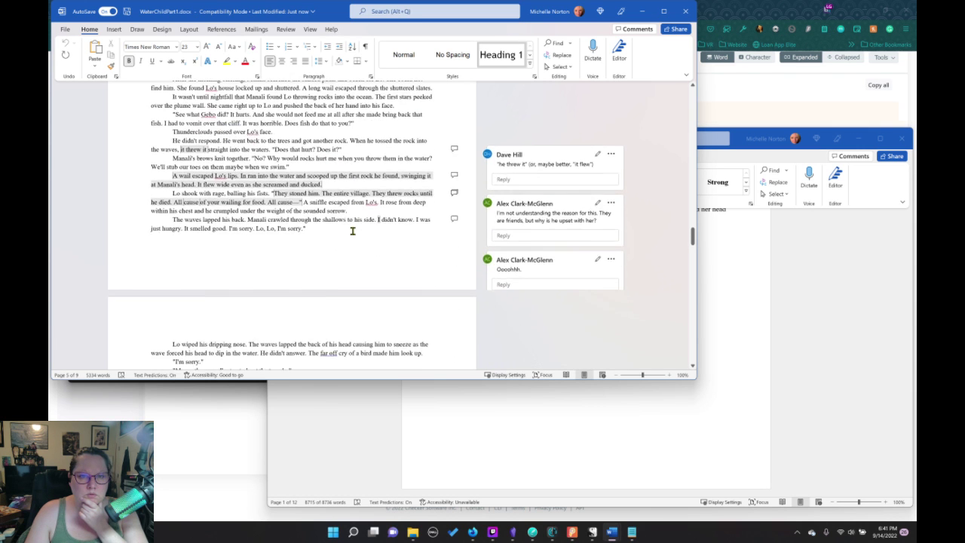
scroll(352, 232, down, 8)
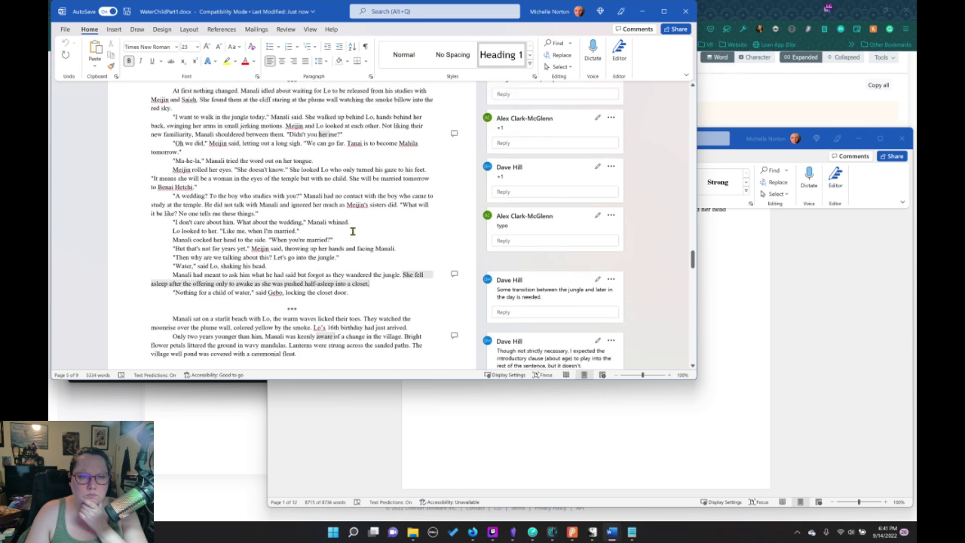
Copy the entire text of WaterChildPart1.docx and select all of the changed text in Diffchecker
key(ctrl+a)
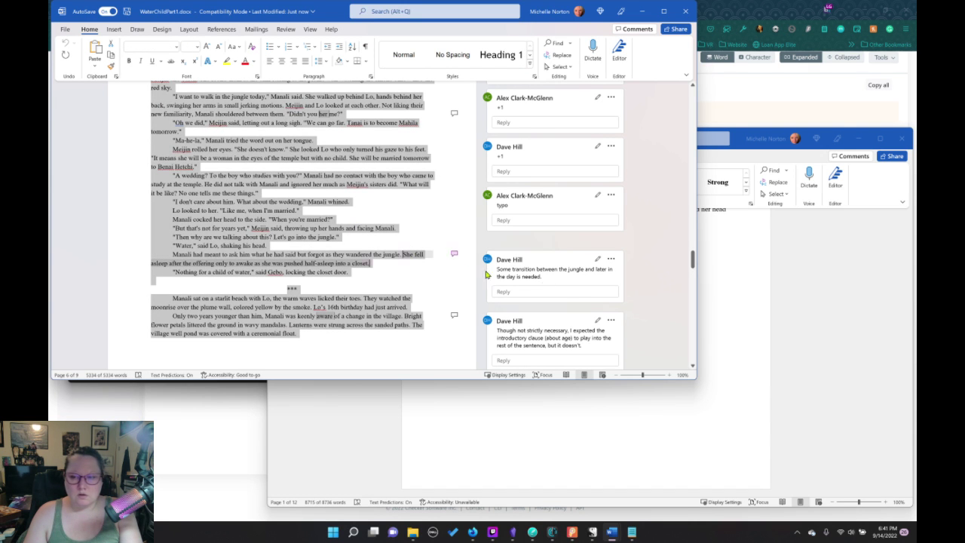
click(742, 113)
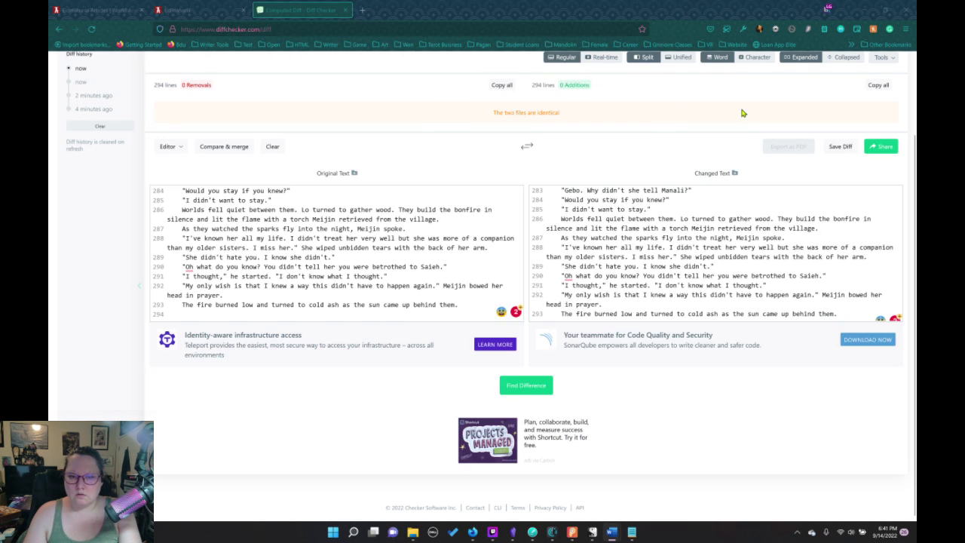
click(653, 228)
key(ctrl+a)
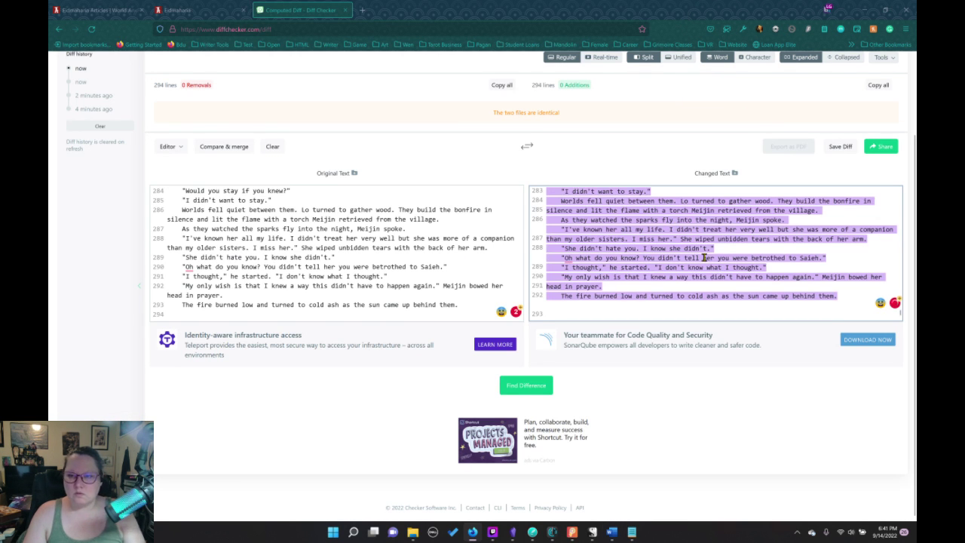
Read through the changed text in Diffchecker from its opening to check which draft it holds, and compare again
scroll(707, 259, up, 10)
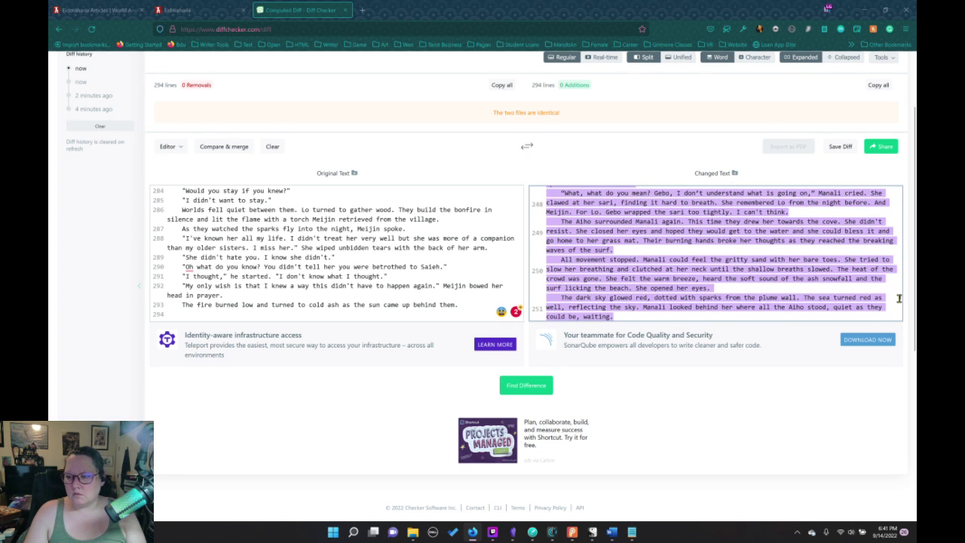
scroll(902, 298, up, 5)
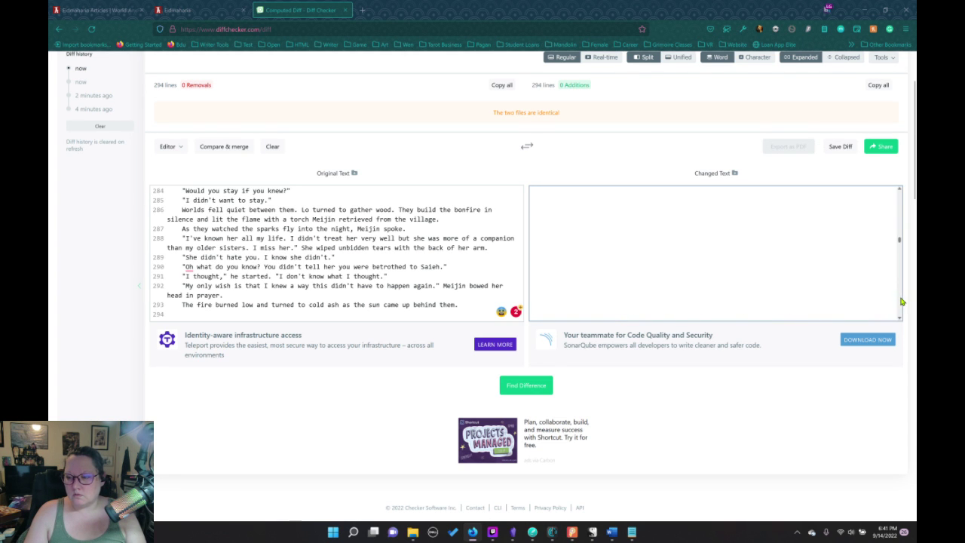
scroll(900, 294, up, 5)
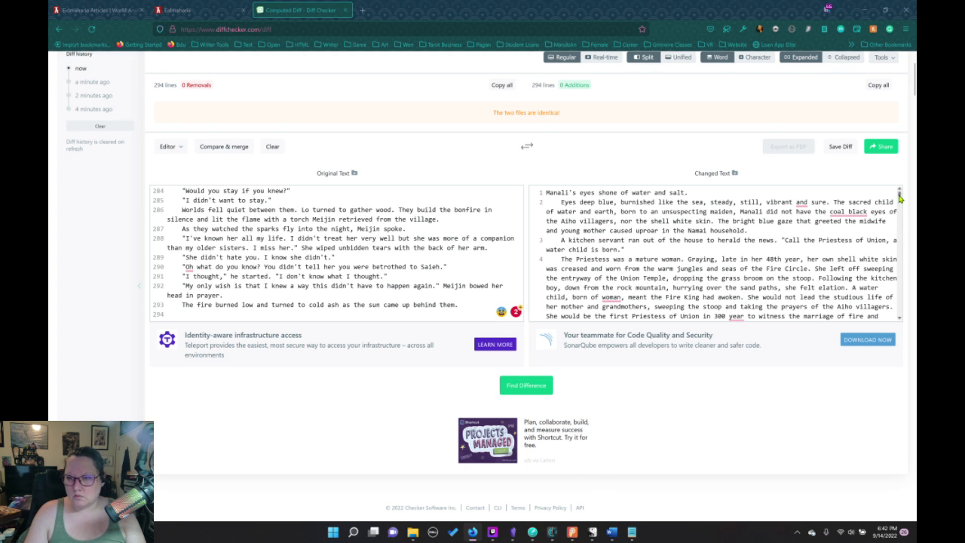
scroll(770, 260, down, 5)
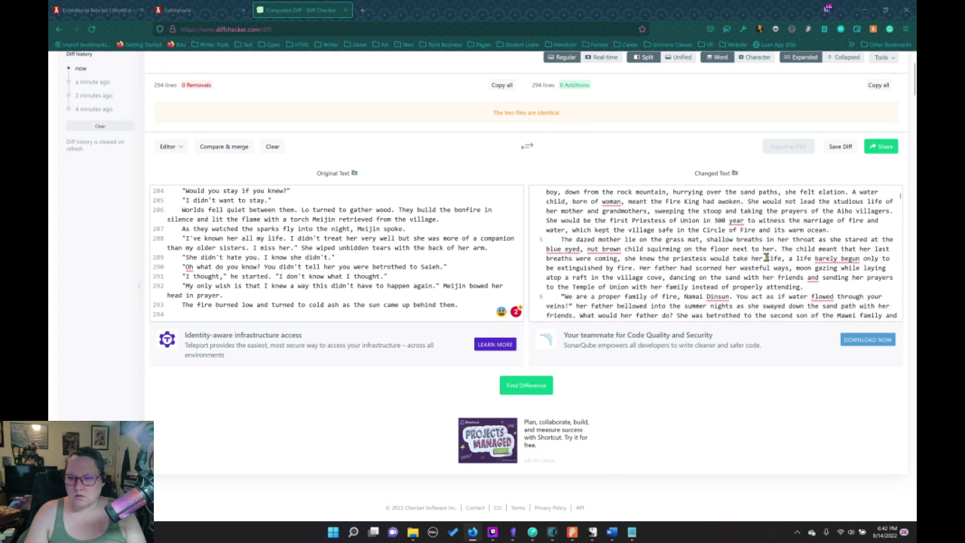
scroll(770, 273, down, 10)
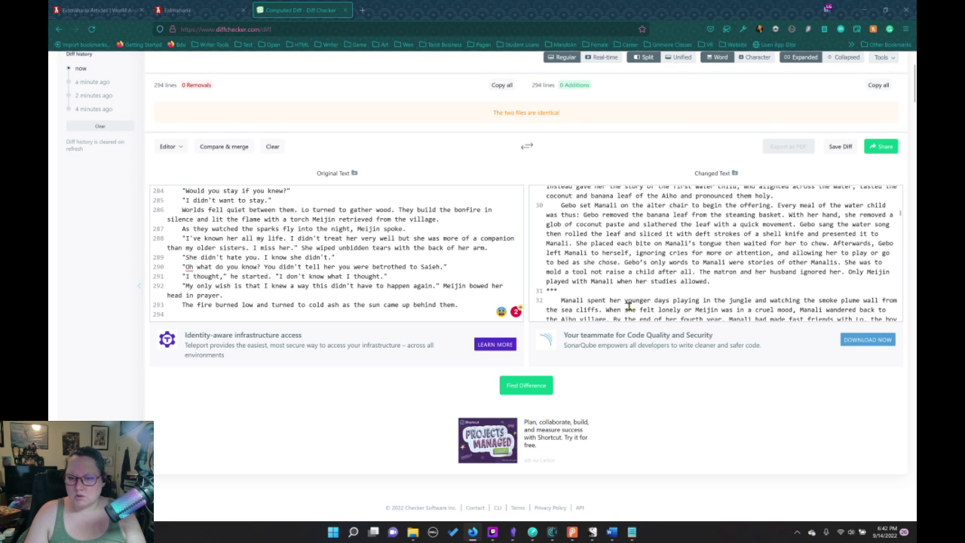
scroll(615, 419, up, 1)
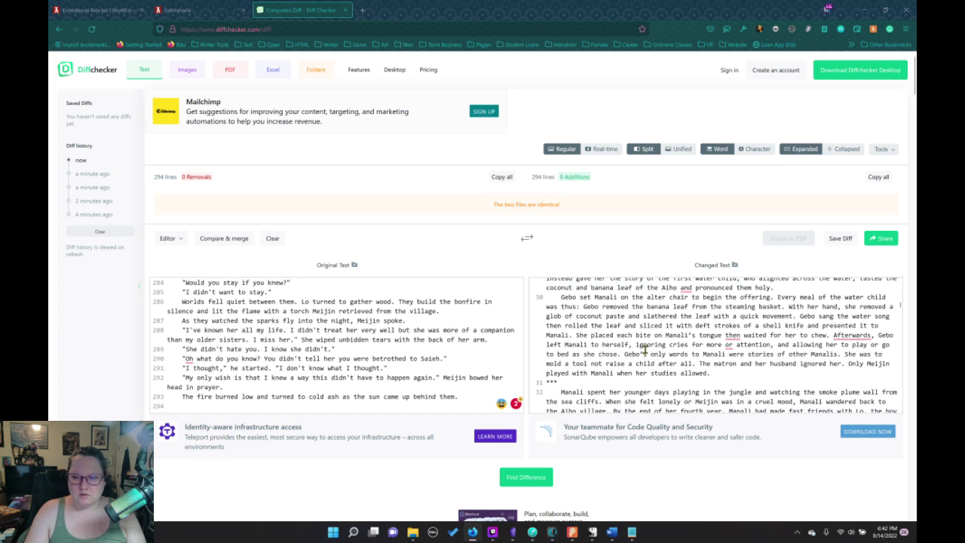
scroll(645, 362, down, 5)
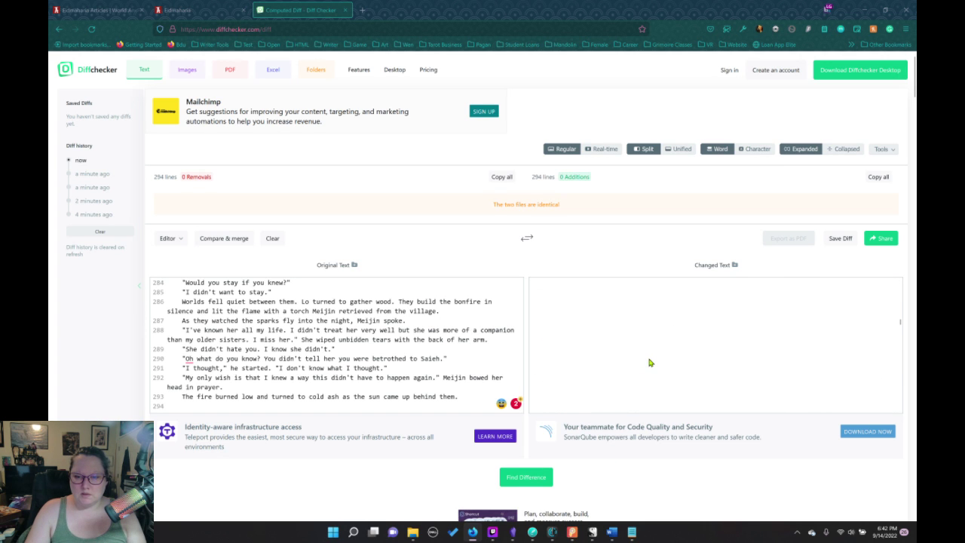
scroll(662, 343, up, 2)
scroll(679, 354, down, 3)
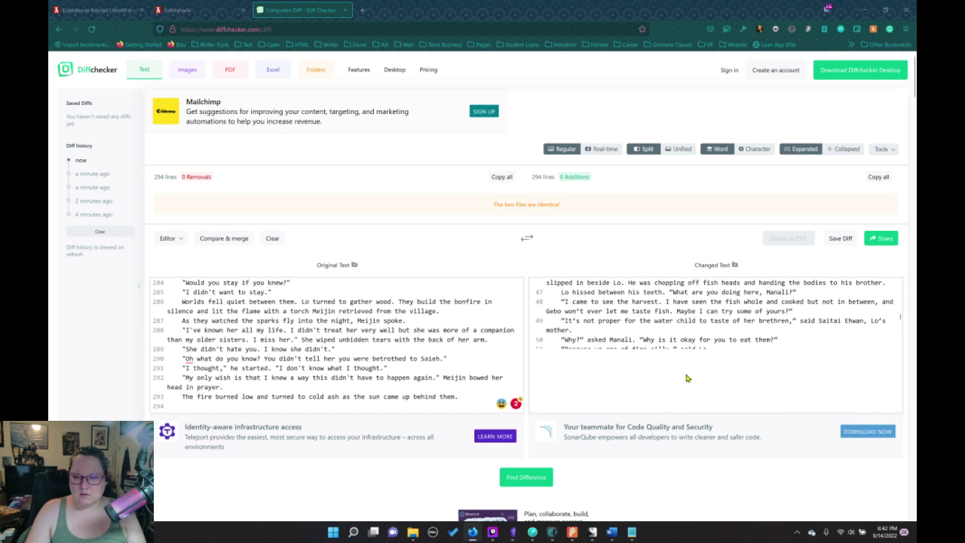
click(747, 345)
scroll(717, 362, down, 10)
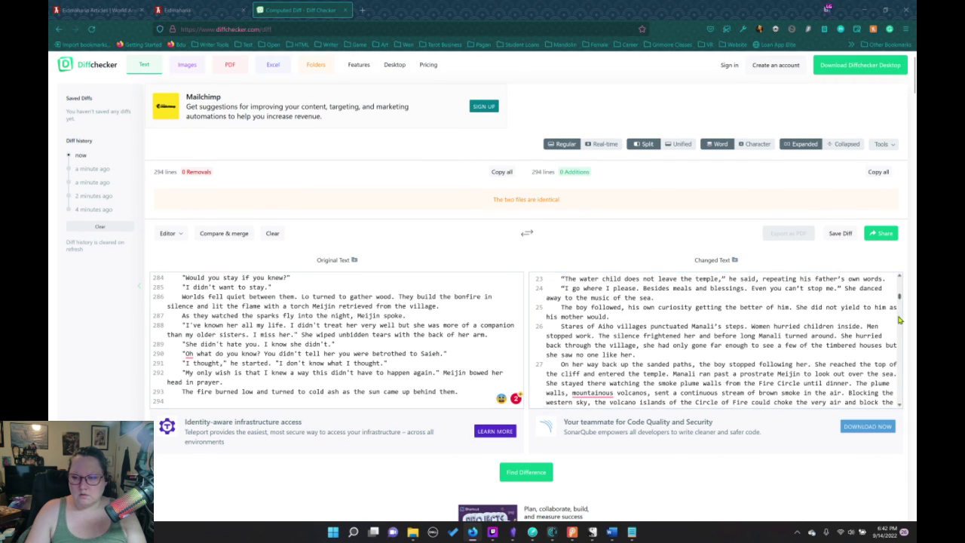
drag(900, 297, 897, 343)
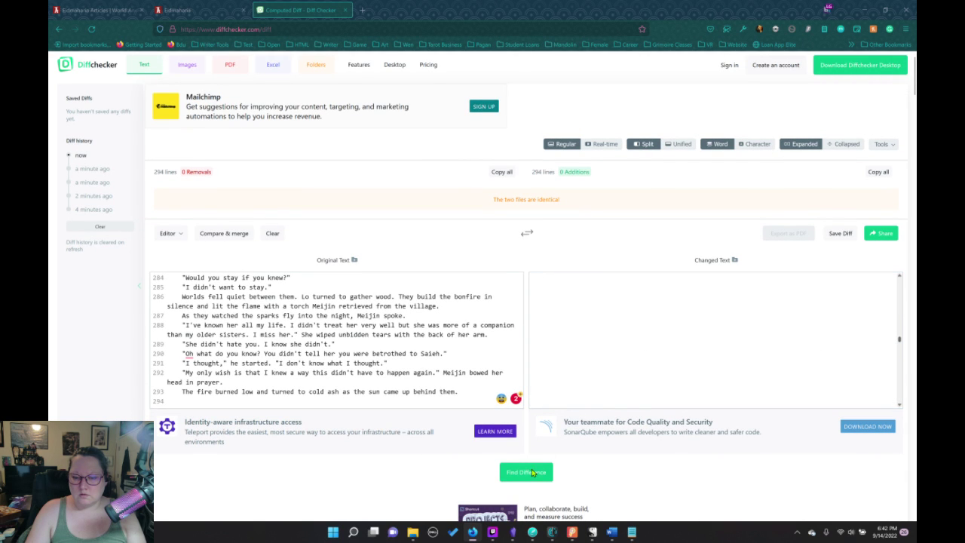
Go back from the computed diffs to the blank Diffchecker text comparison page
click(59, 31)
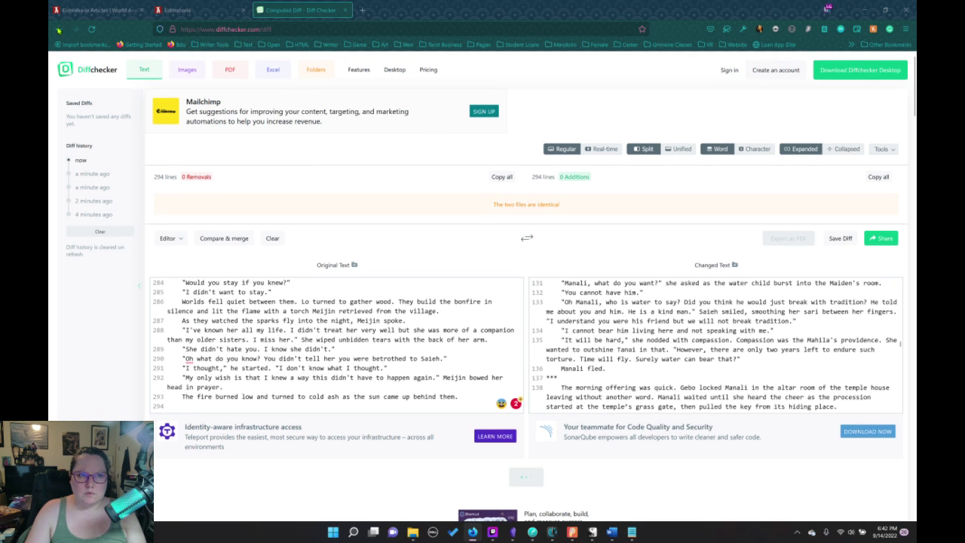
click(60, 31)
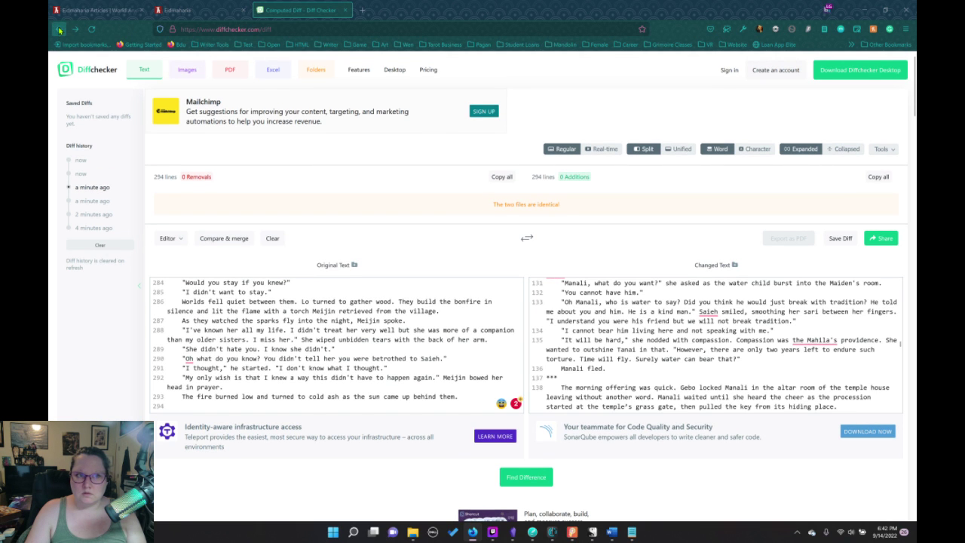
right_click(59, 31)
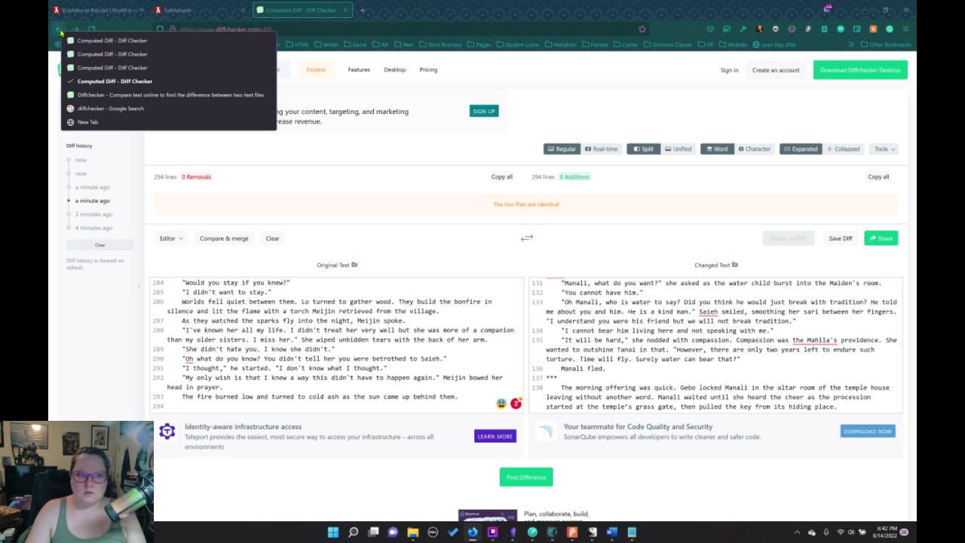
click(98, 94)
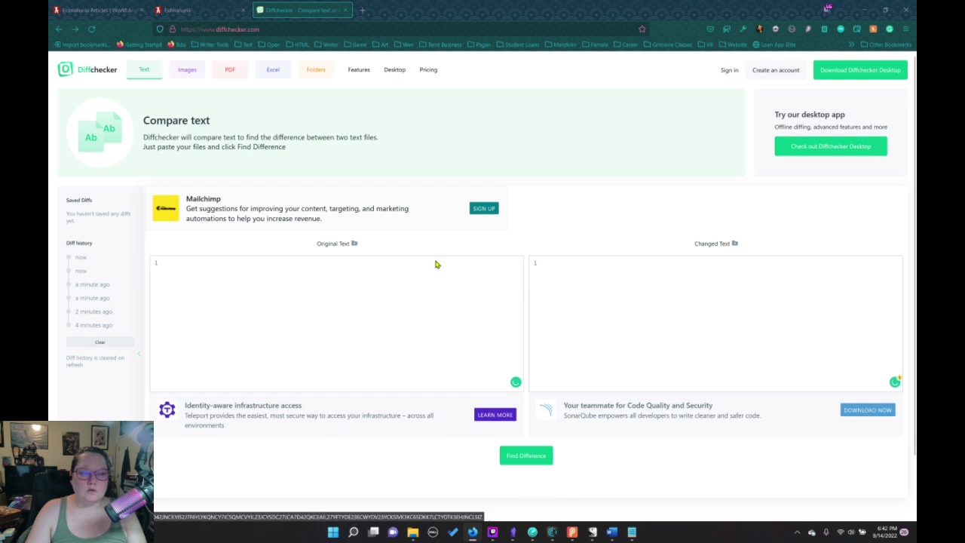
Paste the copied story as the changed text and the waterchild.docx story as the original text
click(653, 313)
key(ctrl+v)
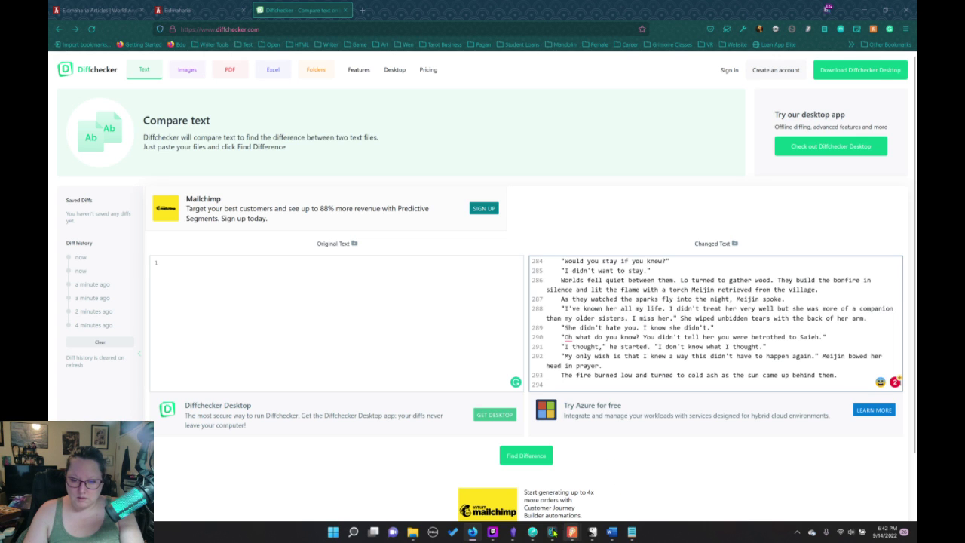
mouse_move(612, 533)
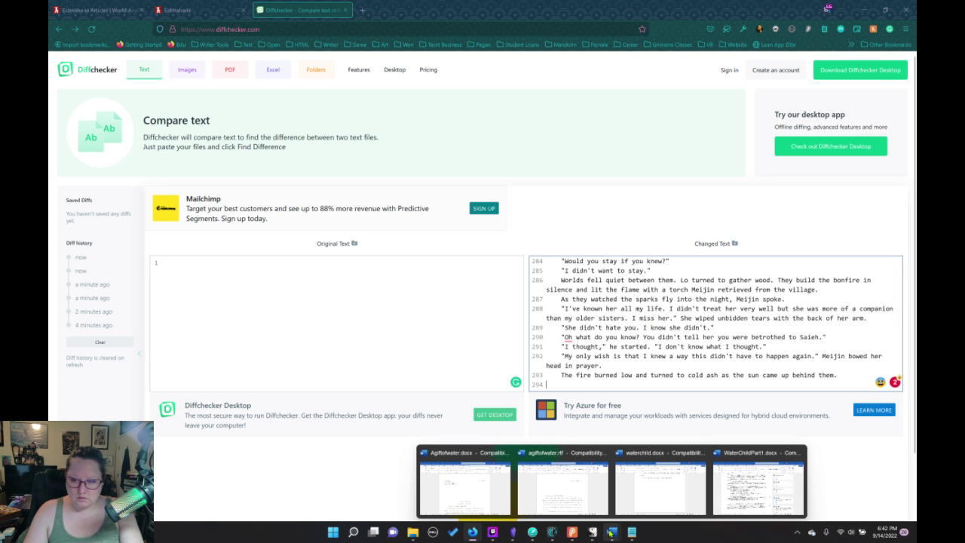
click(661, 482)
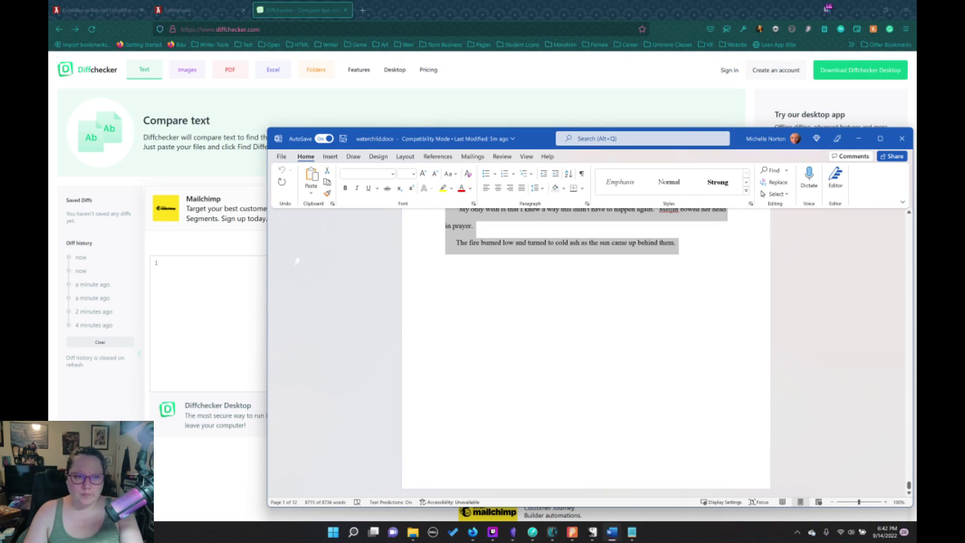
click(210, 288)
key(ctrl+v)
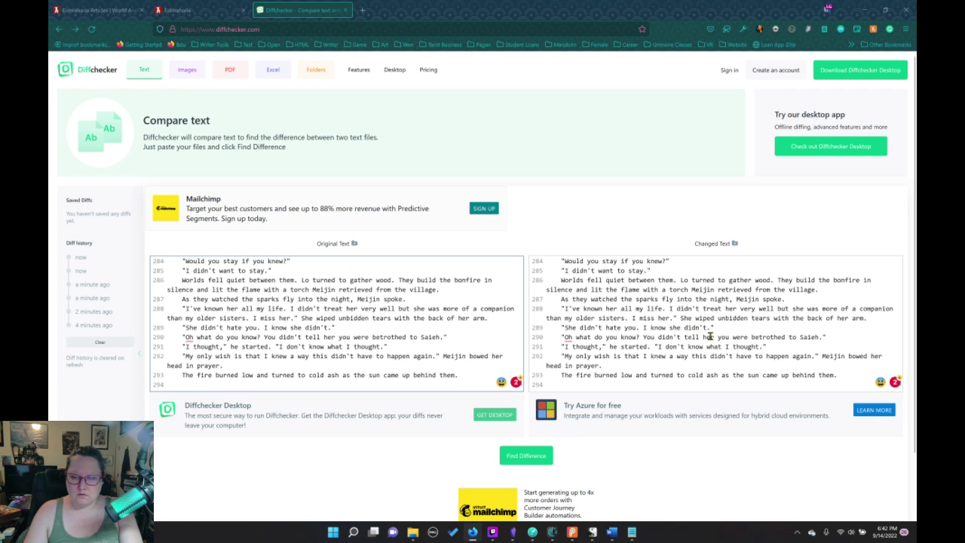
Find the differences between the two pasted stories, closing the Azure advertising page, and check the end of the changed text
scroll(709, 336, up, 10)
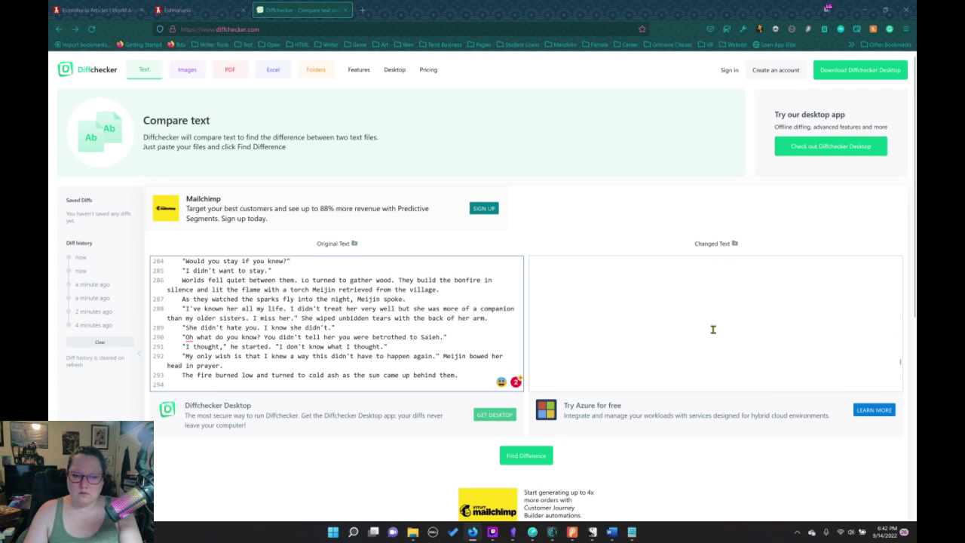
scroll(558, 448, down, 1)
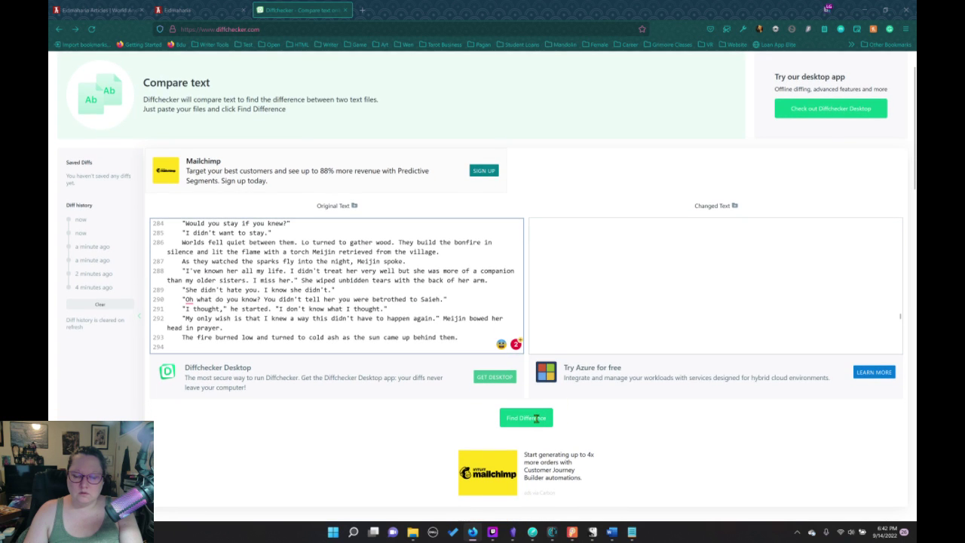
click(526, 417)
key(ctrl+t)
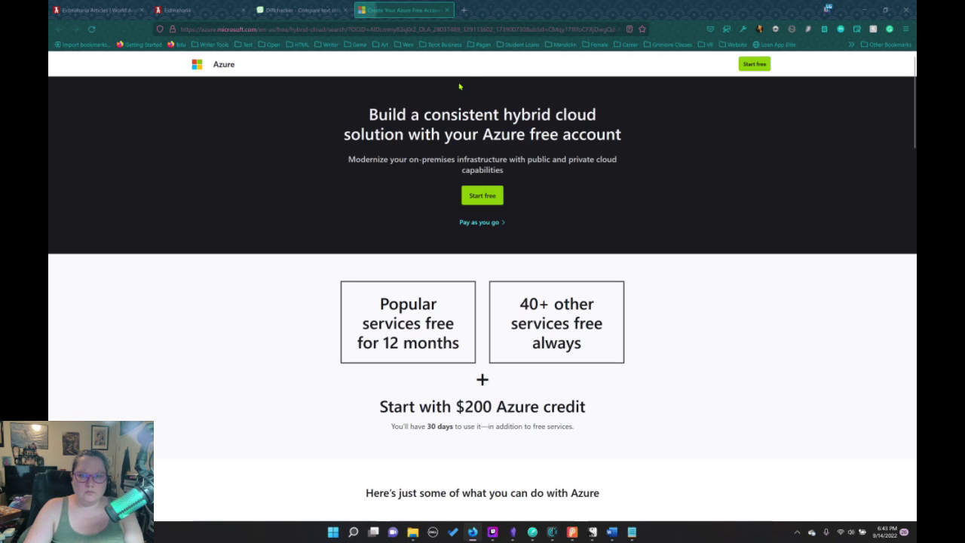
click(297, 30)
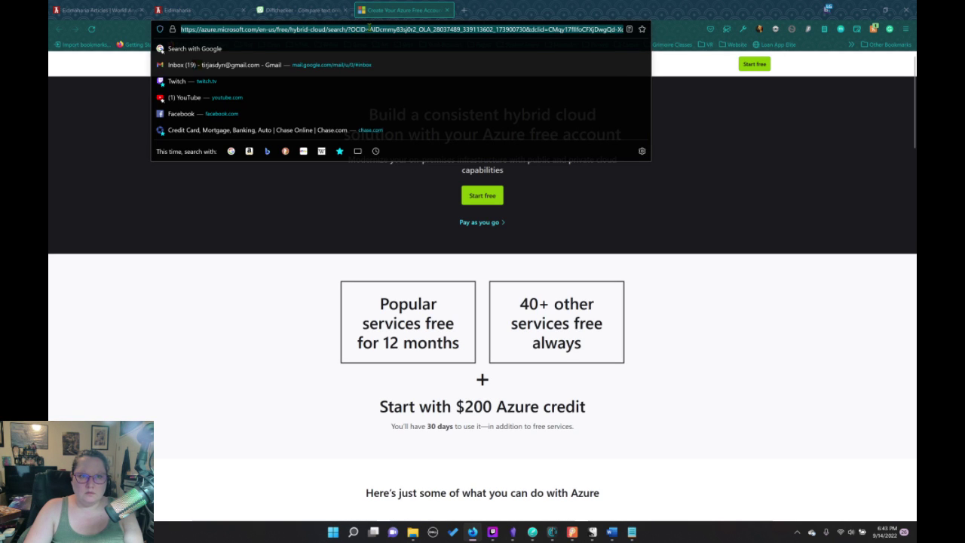
click(445, 10)
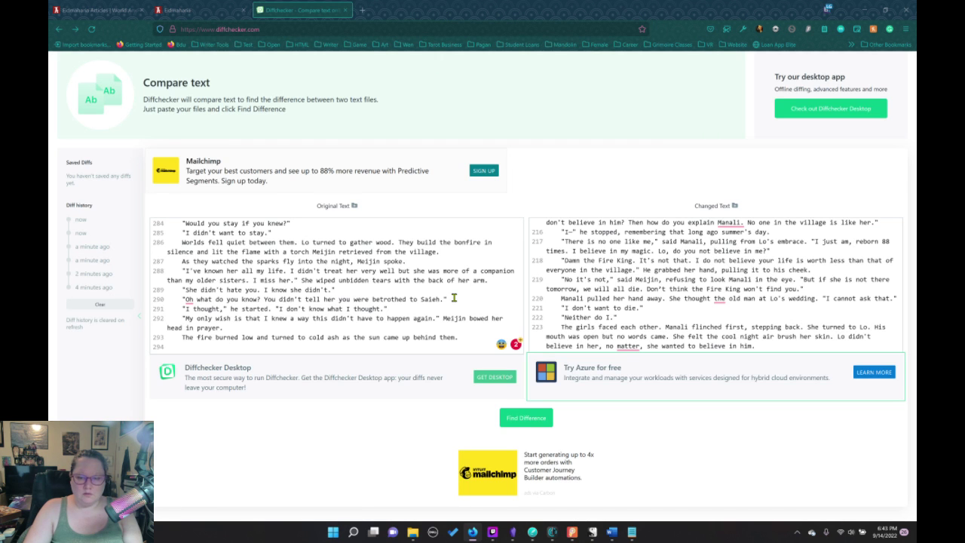
click(519, 423)
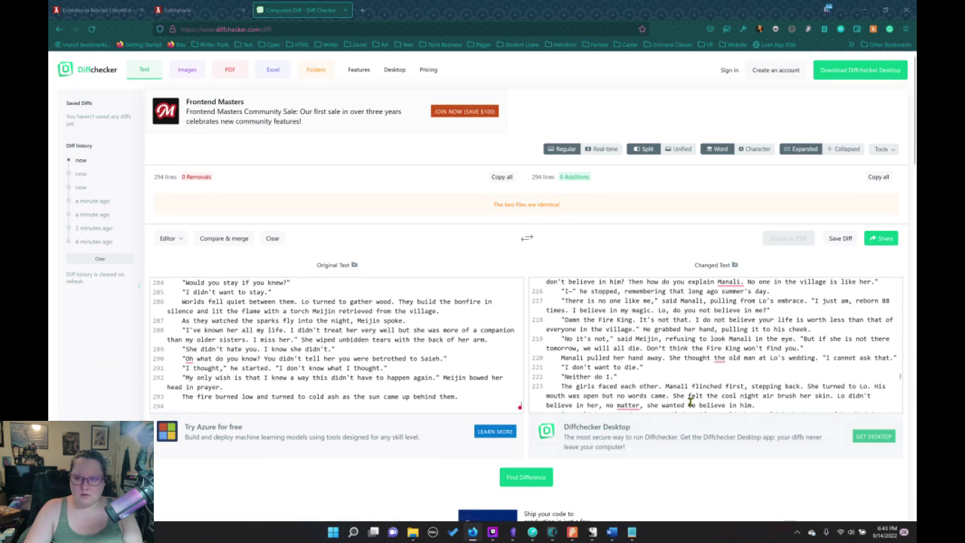
scroll(650, 357, down, 10)
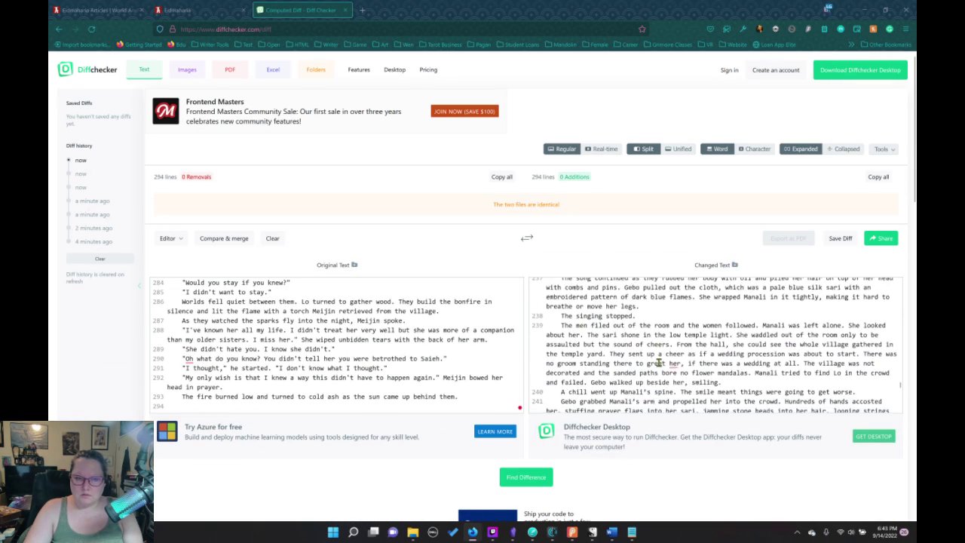
scroll(661, 363, down, 10)
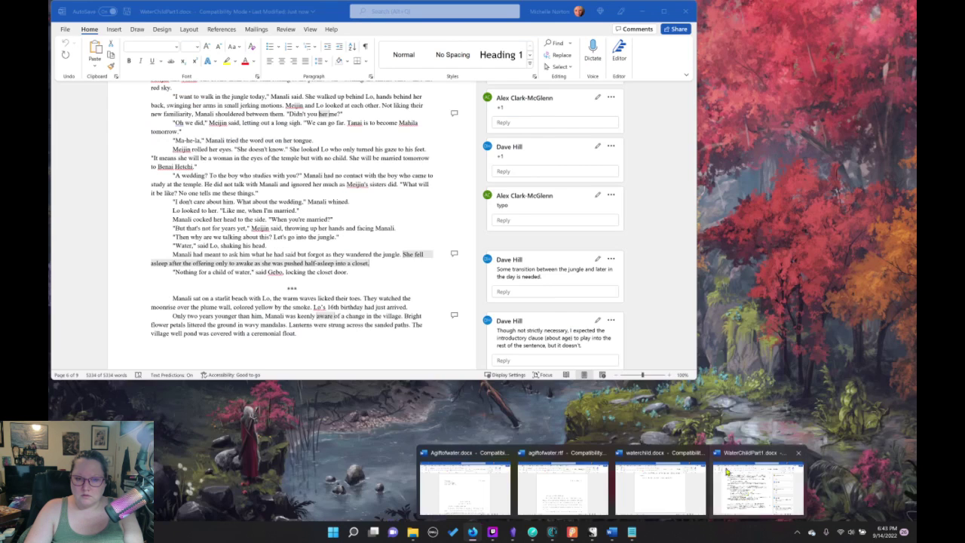
Switch to WaterChildPart1.docx in Word, check the end of the draft, and select and copy its entire text
click(758, 483)
drag(695, 265, 714, 383)
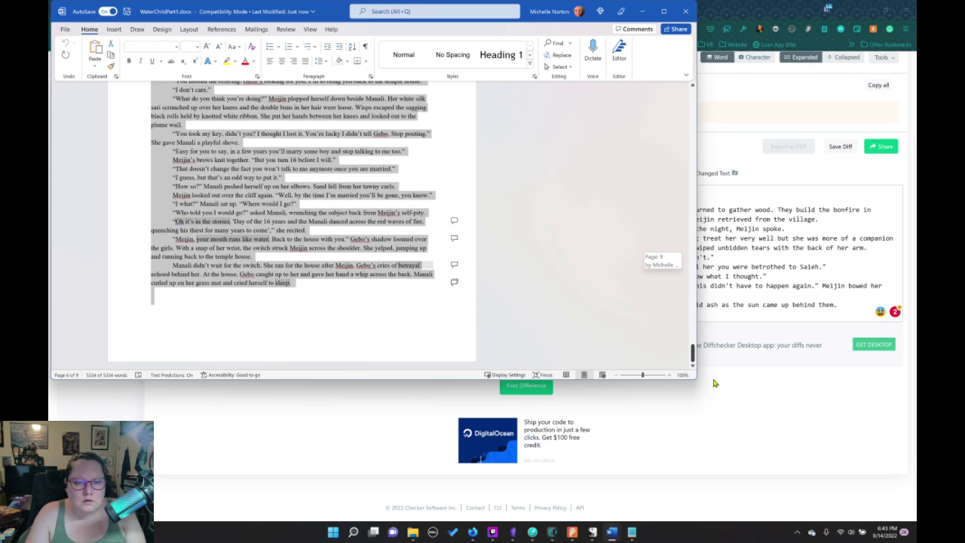
drag(716, 384, 715, 384)
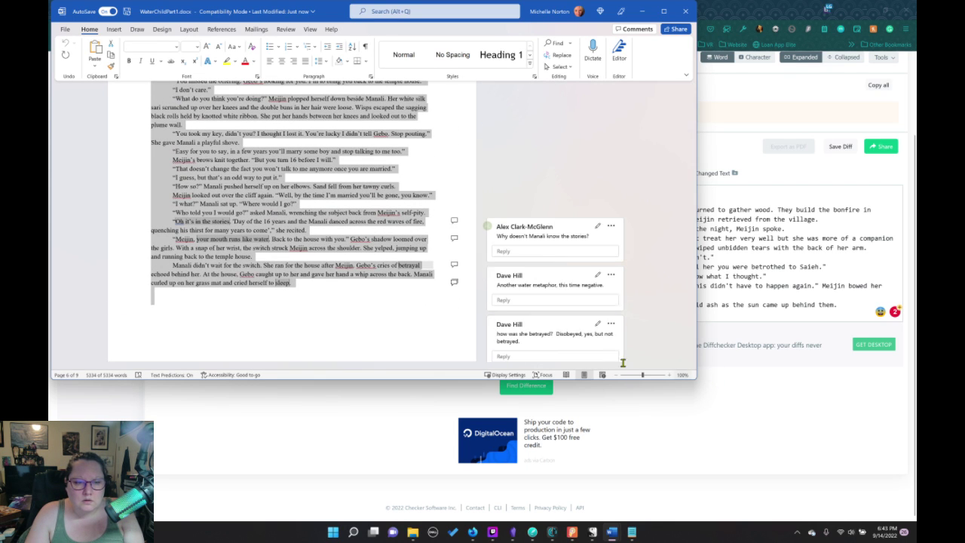
click(298, 283)
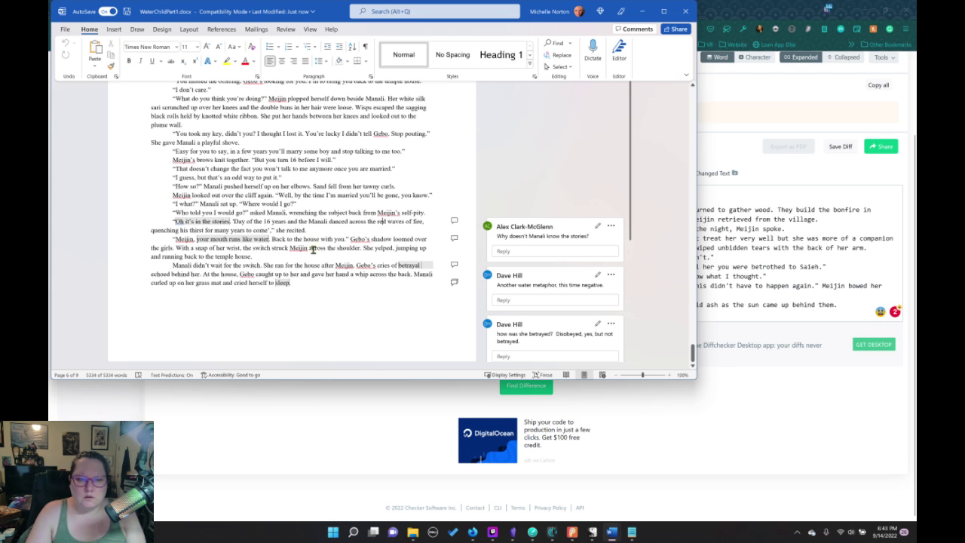
key(ctrl+a)
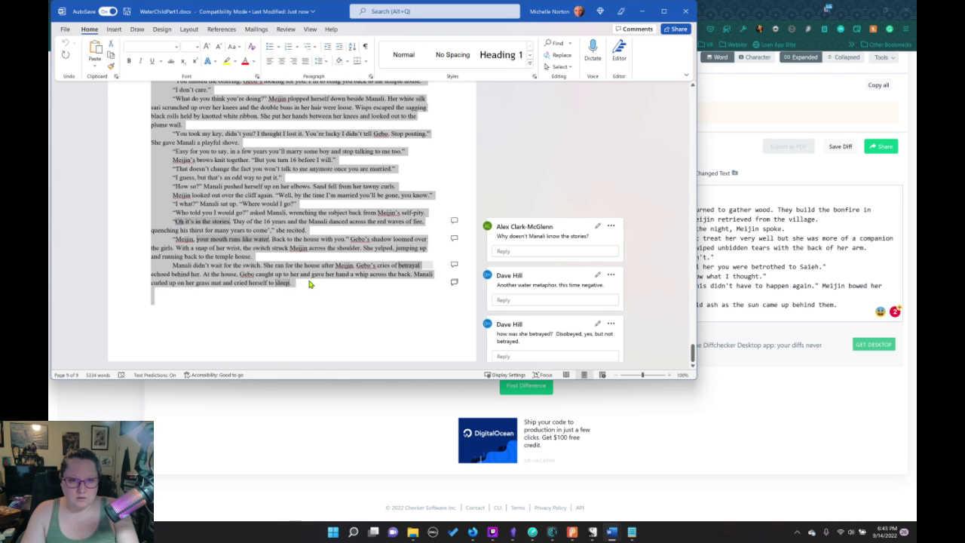
Replace all of the changed text in Diffchecker with the WaterChildPart1.docx draft and find the differences
click(760, 389)
click(712, 298)
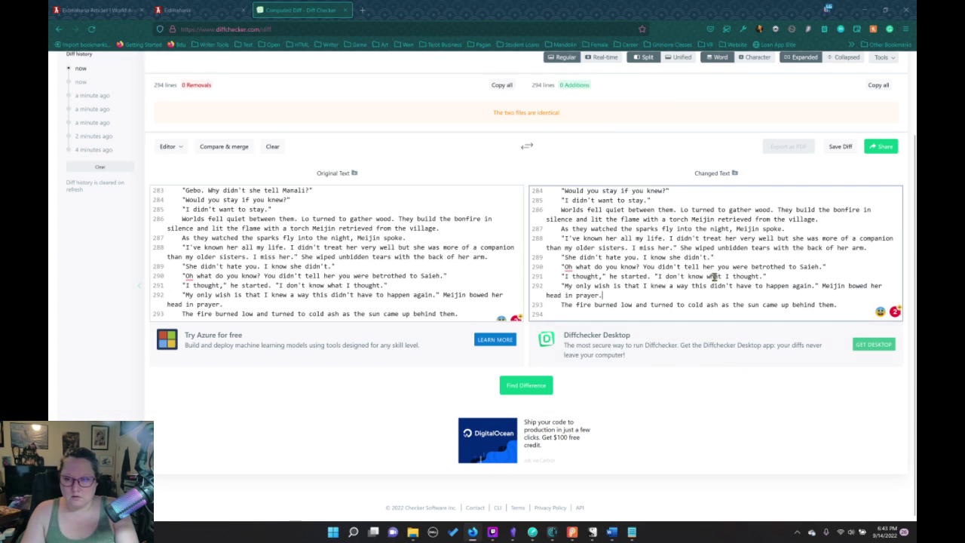
key(ctrl+a)
key(ctrl+v)
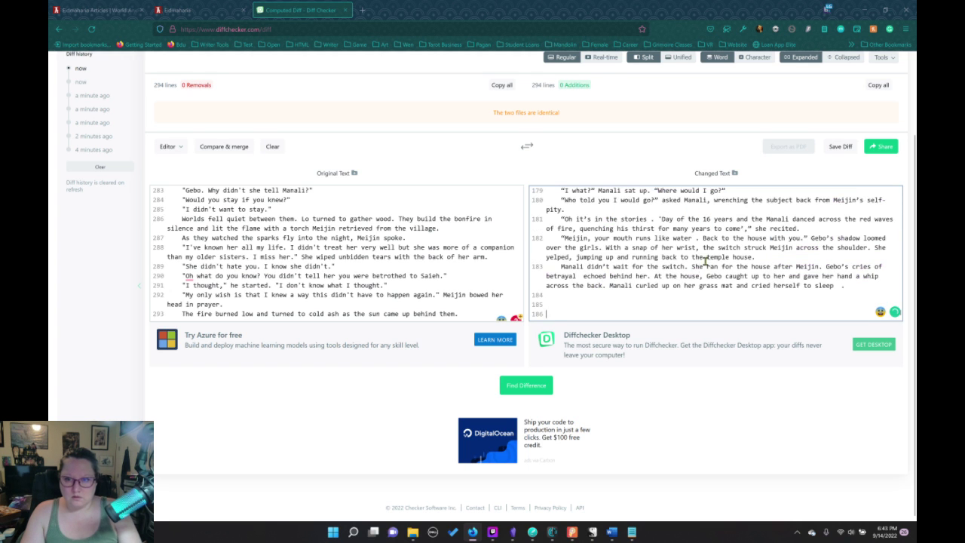
click(524, 389)
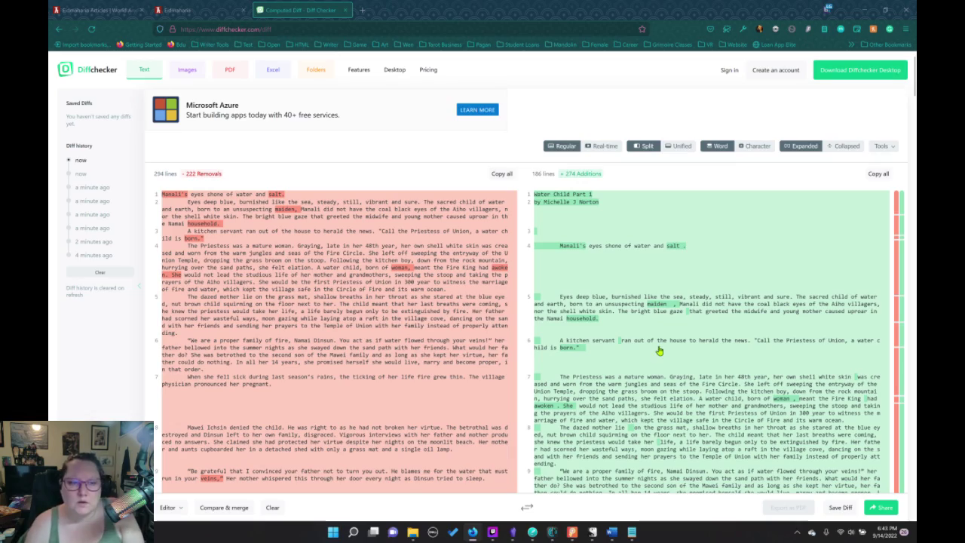
Examine the differences between the original story and the WaterChildPart1.docx draft through to the end of both texts
scroll(657, 347, down, 5)
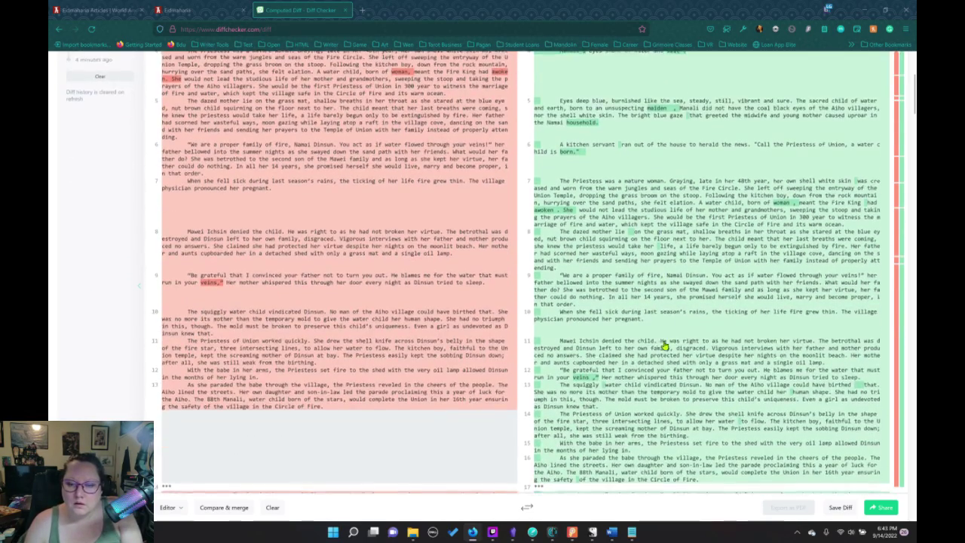
scroll(661, 345, down, 10)
scroll(665, 345, down, 1)
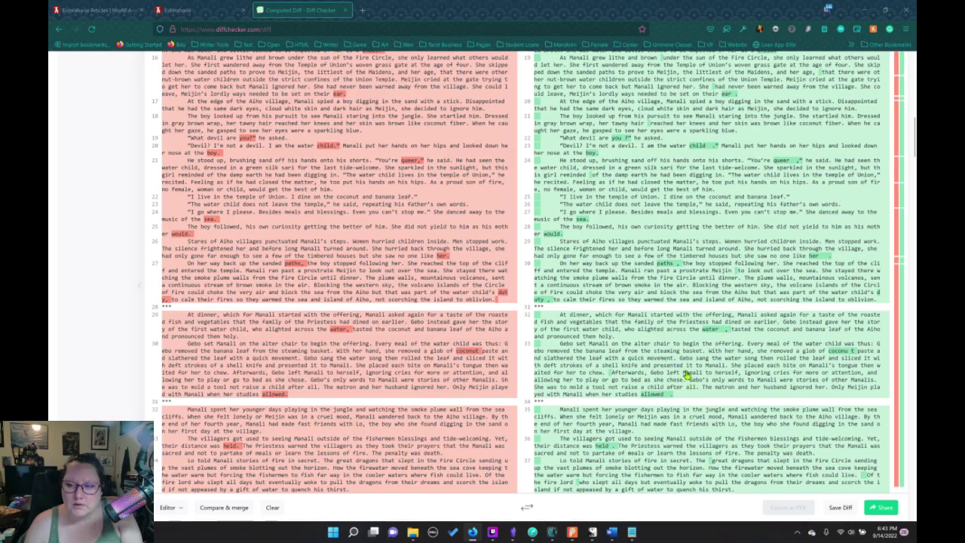
scroll(645, 361, down, 5)
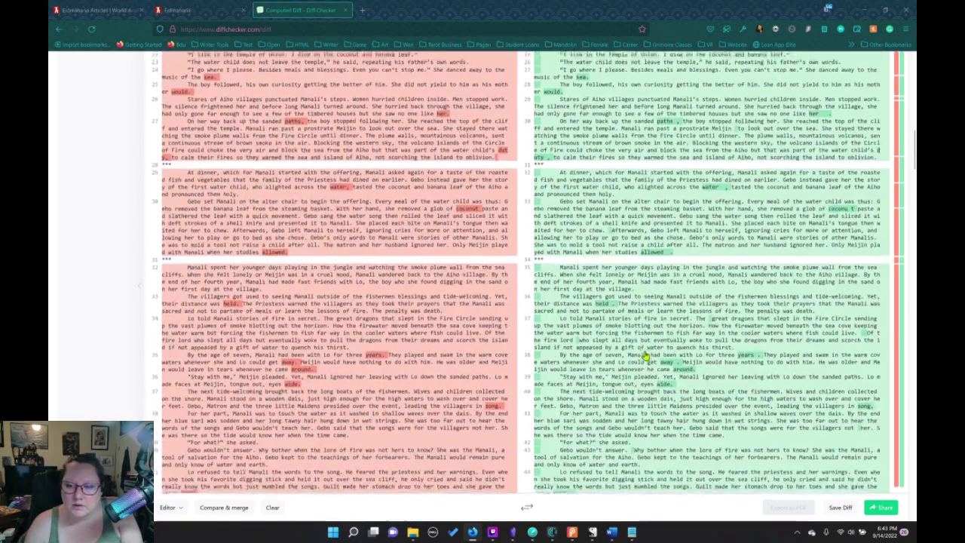
scroll(647, 357, down, 3)
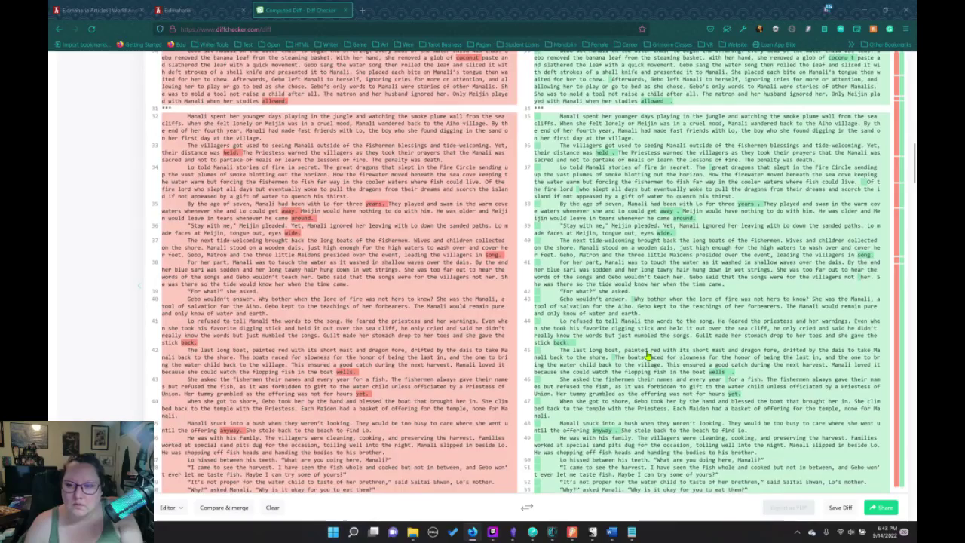
scroll(650, 356, down, 8)
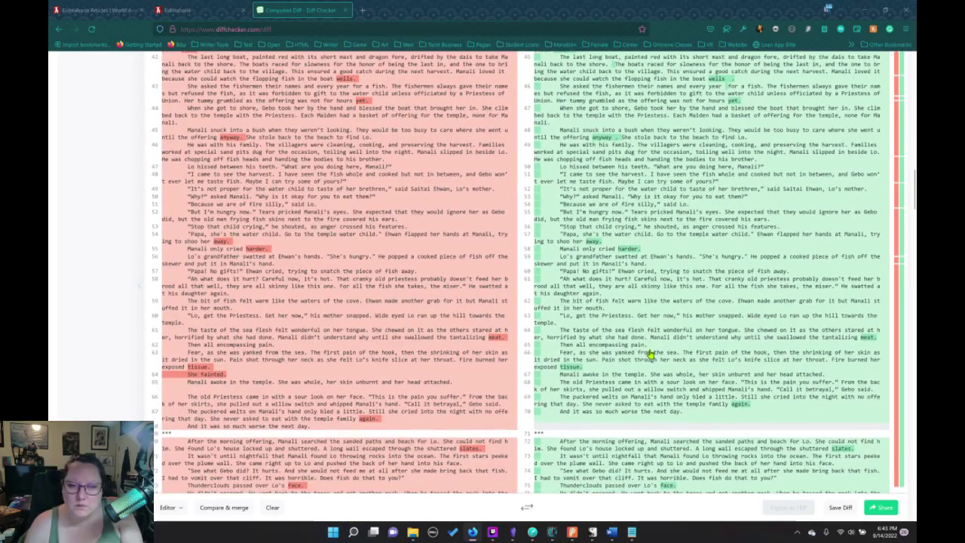
scroll(650, 355, down, 20)
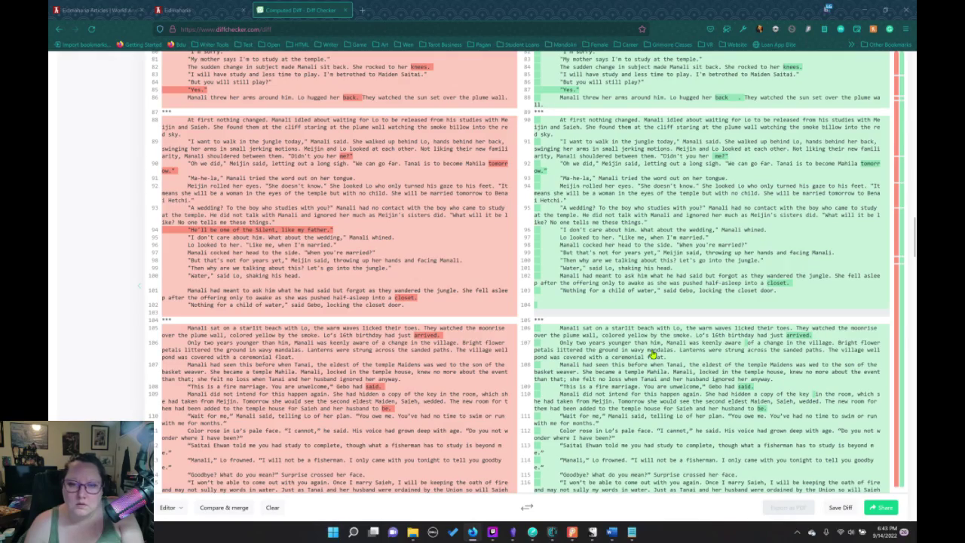
scroll(654, 355, down, 15)
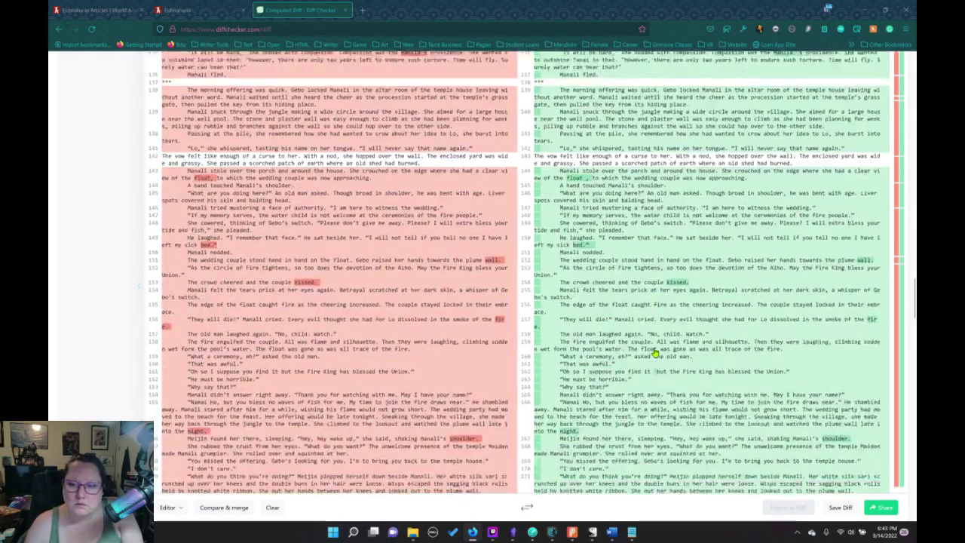
scroll(654, 354, down, 5)
scroll(656, 351, up, 3)
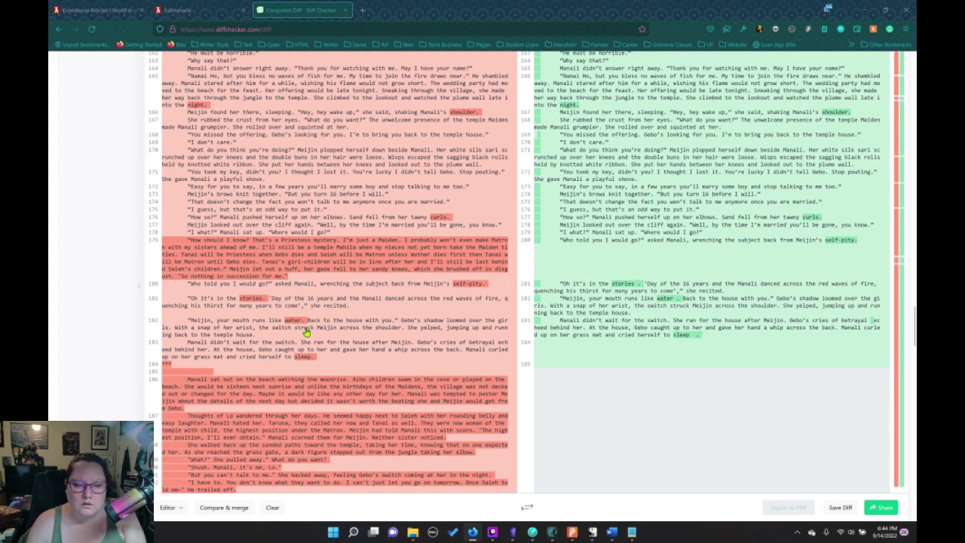
scroll(359, 331, down, 3)
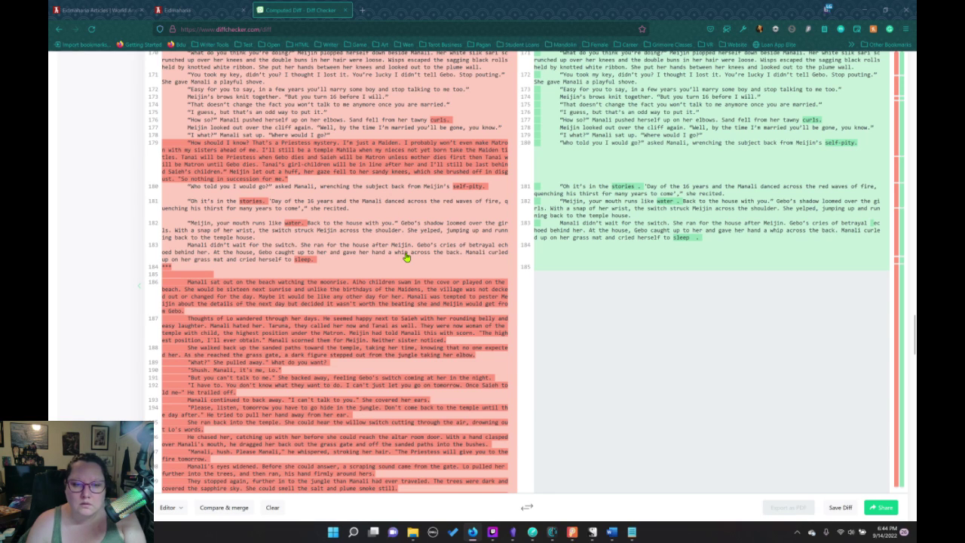
scroll(441, 328, down, 20)
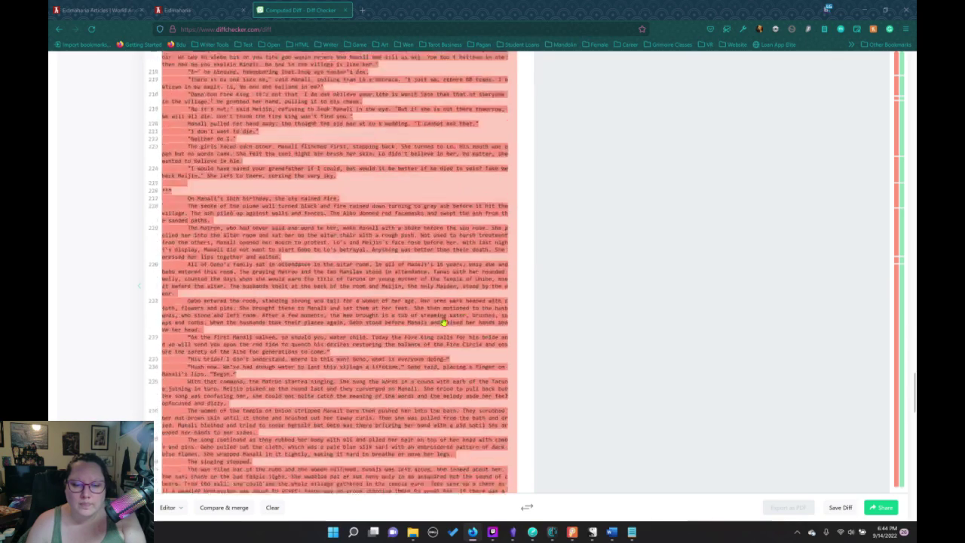
scroll(451, 314, down, 1)
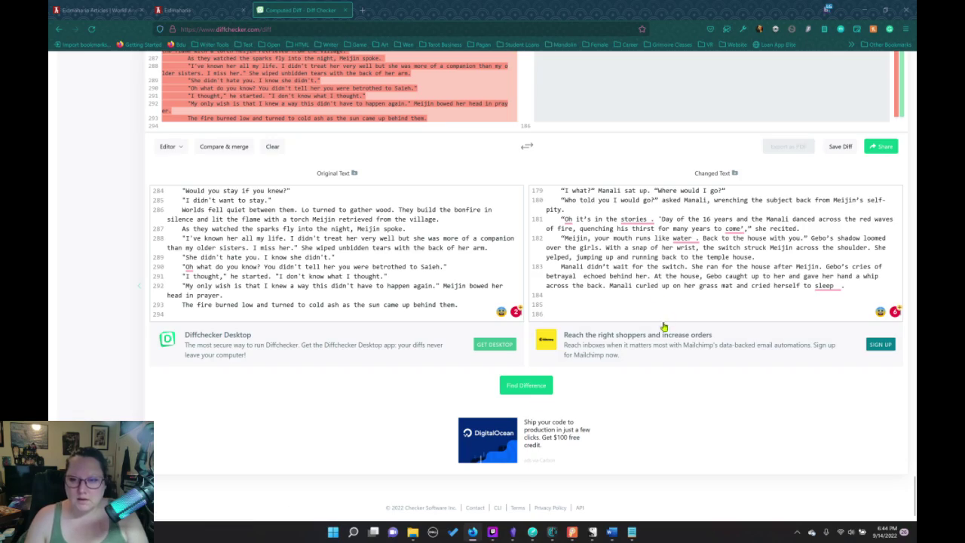
Recheck the later scenes of the comparison for passages missing from the WaterChildPart1.docx draft, including the line about the Silent
scroll(664, 327, up, 6)
scroll(653, 136, up, 2)
scroll(653, 136, up, 15)
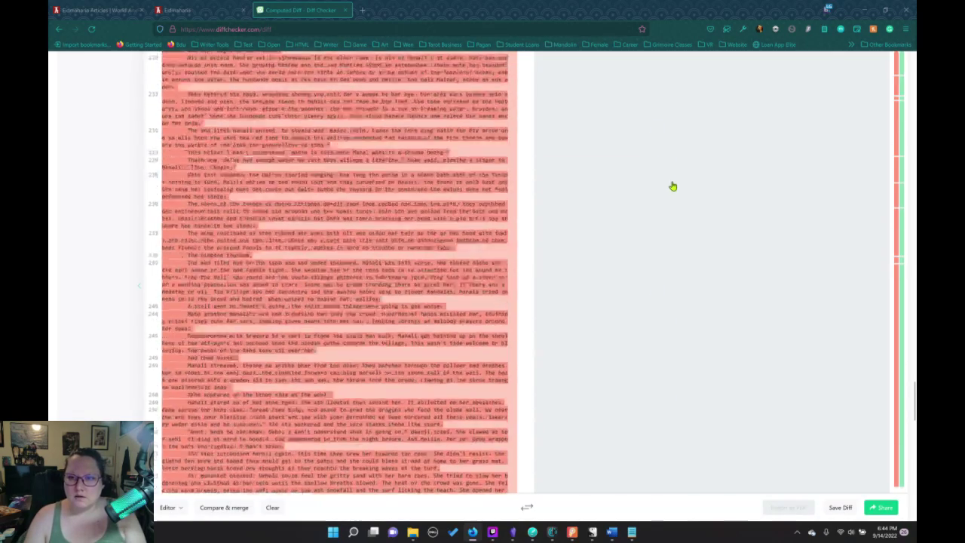
scroll(676, 193, up, 10)
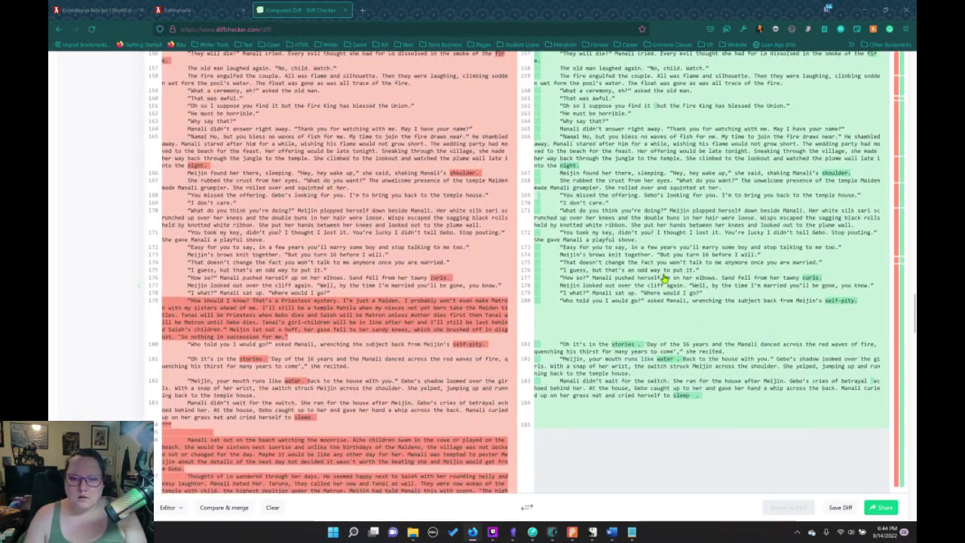
scroll(667, 276, up, 3)
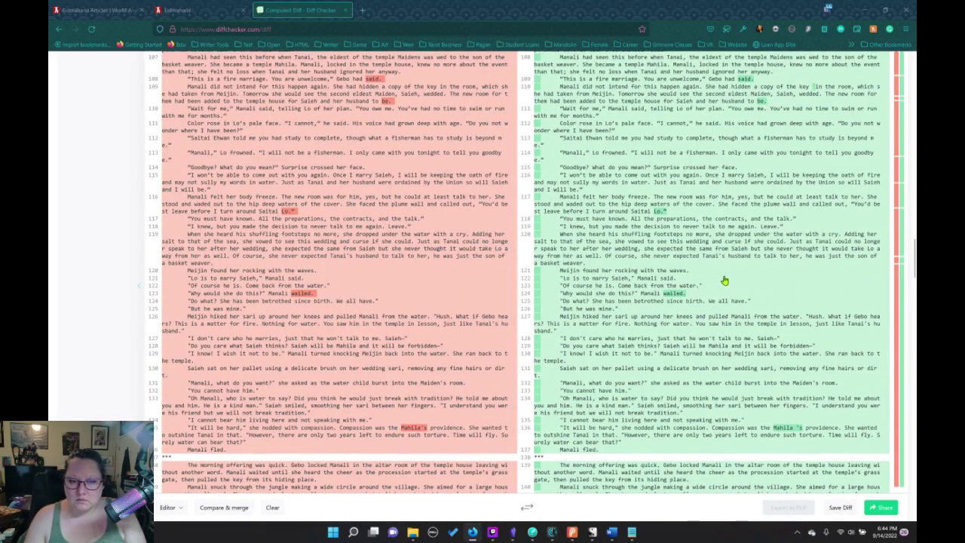
scroll(724, 282, up, 7)
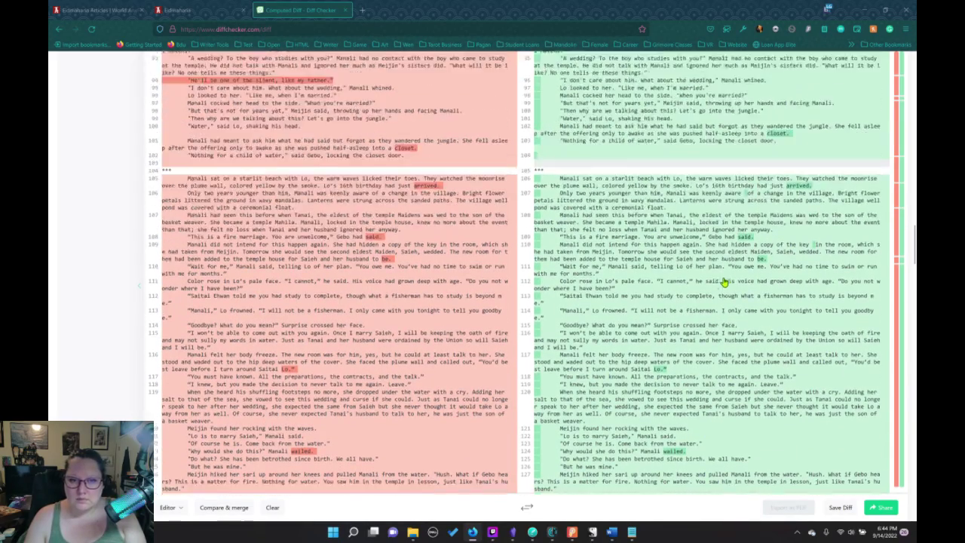
scroll(558, 253, up, 1)
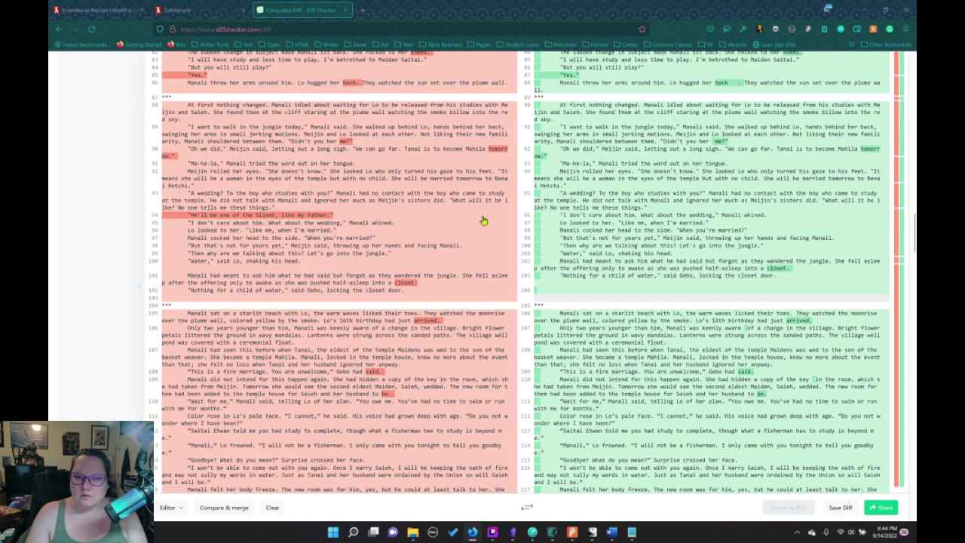
scroll(637, 309, down, 3)
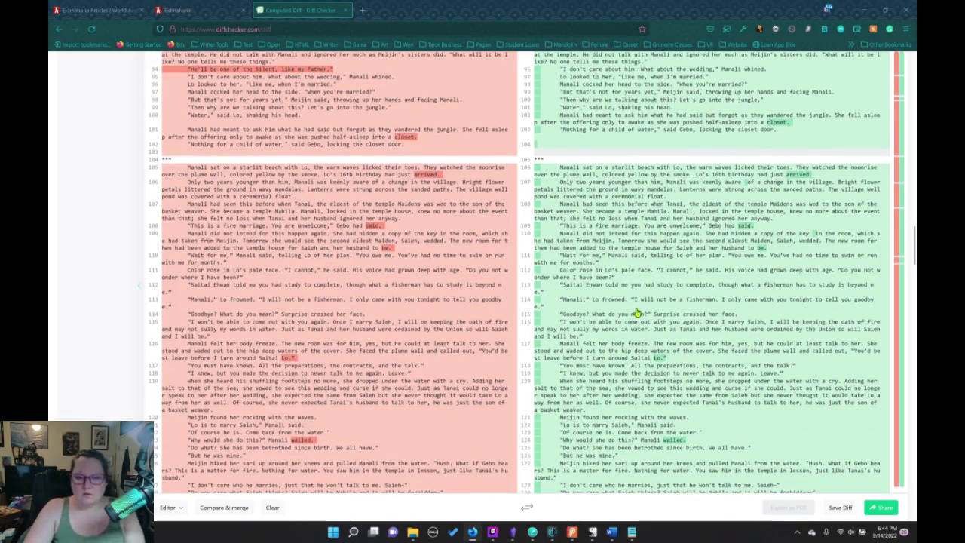
scroll(641, 303, down, 10)
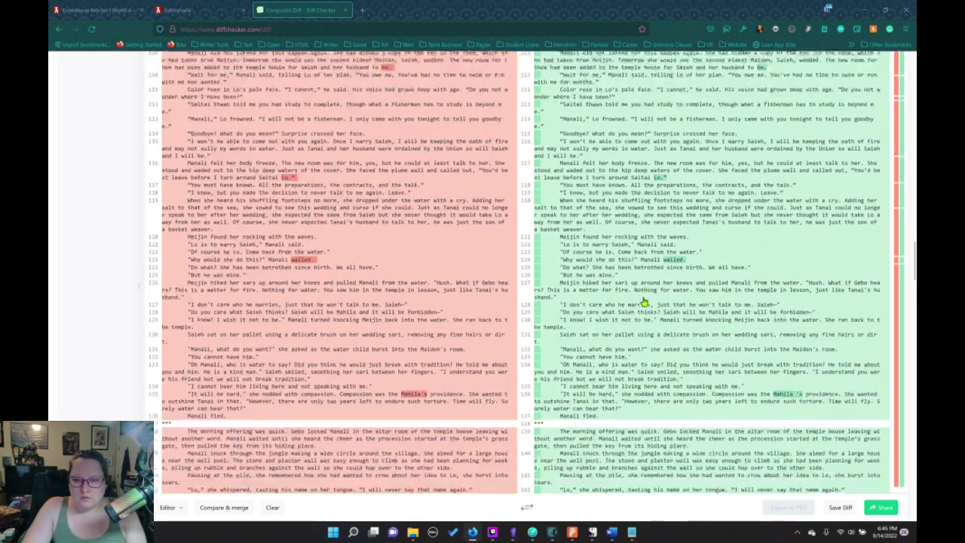
scroll(645, 304, down, 1)
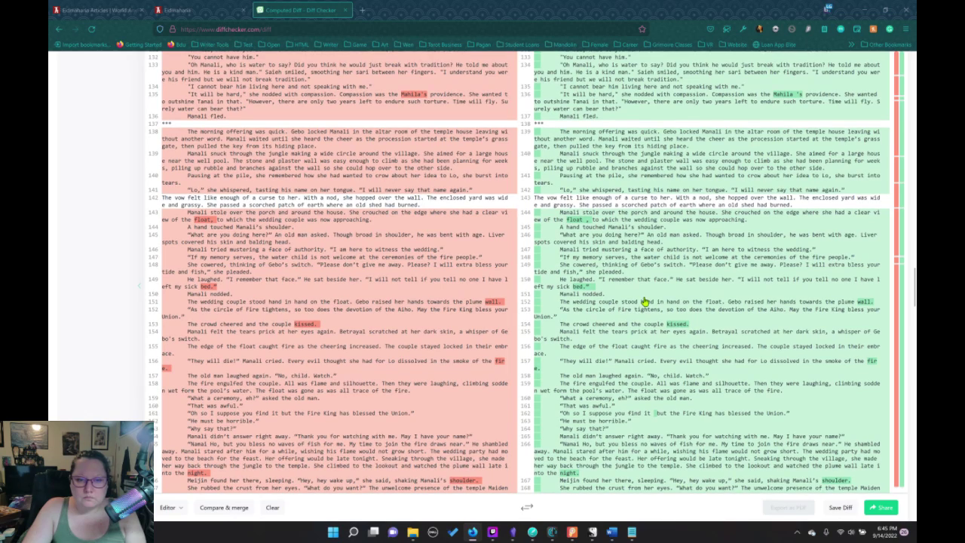
scroll(645, 302, down, 1)
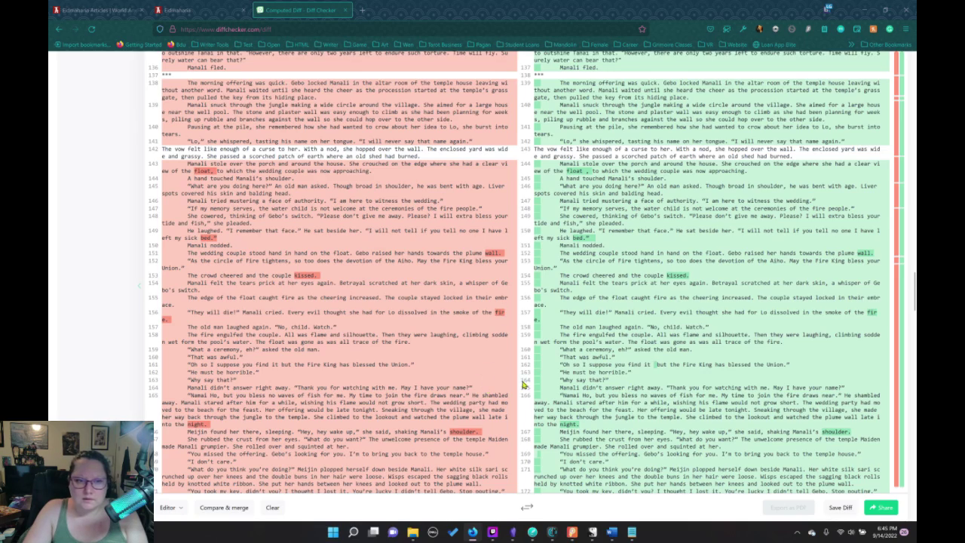
scroll(525, 385, down, 4)
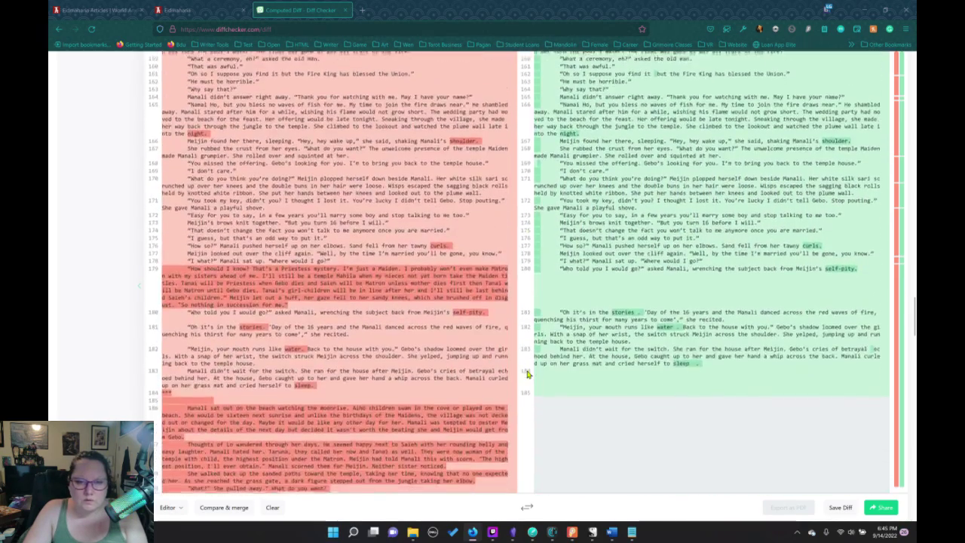
scroll(532, 376, down, 15)
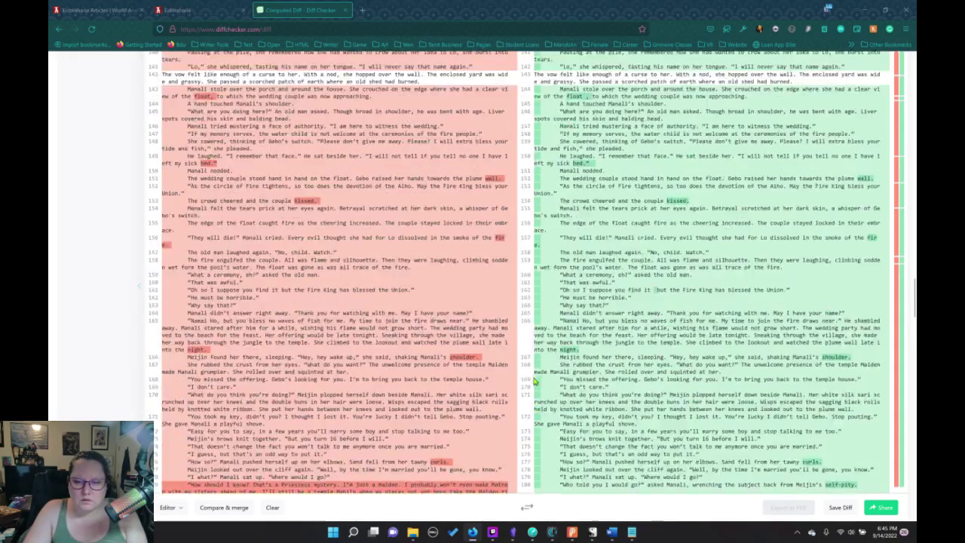
scroll(543, 429, down, 3)
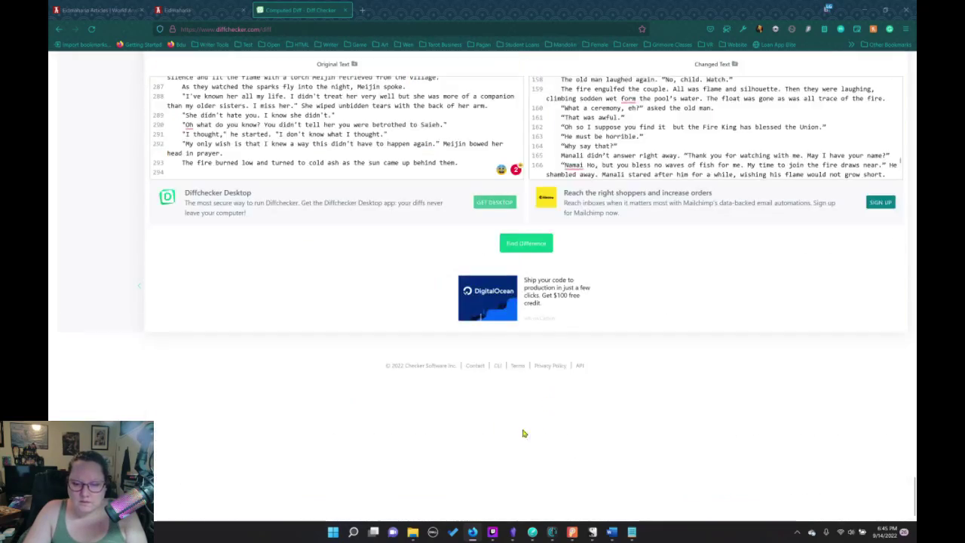
Open WaterChildPart2.docx from the Manali folder in Word, and select and copy its entire text
click(414, 533)
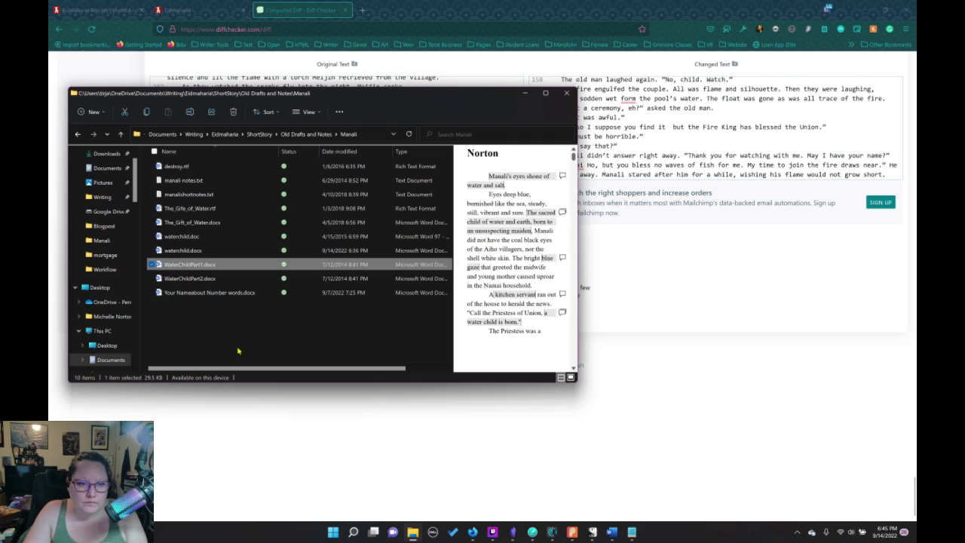
click(202, 279)
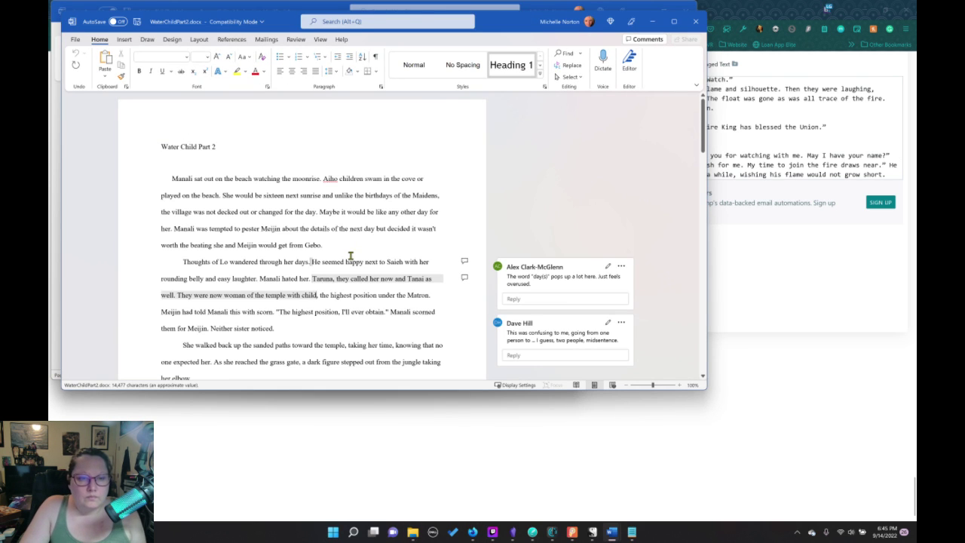
drag(171, 178, 342, 337)
key(ctrl+a)
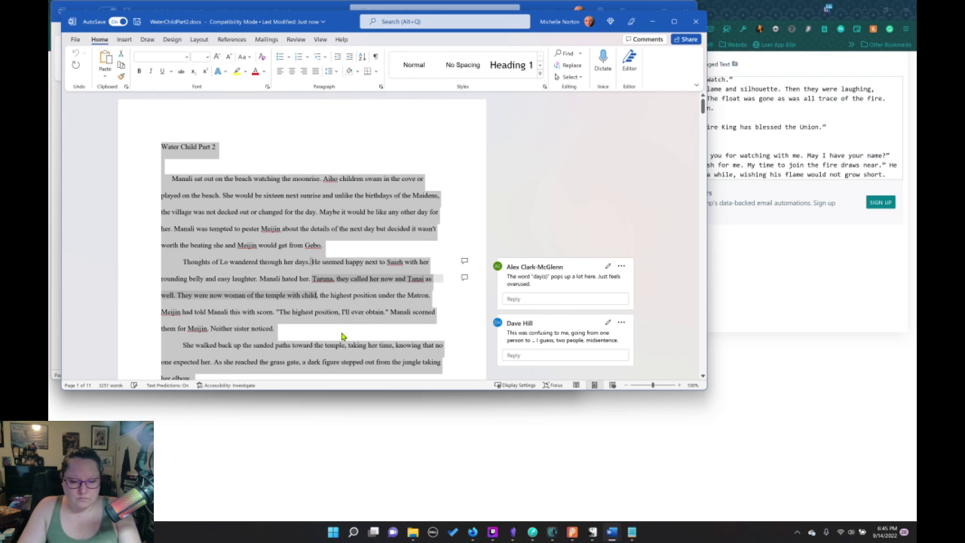
Replace all of the changed text in Diffchecker with the WaterChildPart2.docx draft, and delete its "Water Child Part 2" heading and first-line indent
click(741, 154)
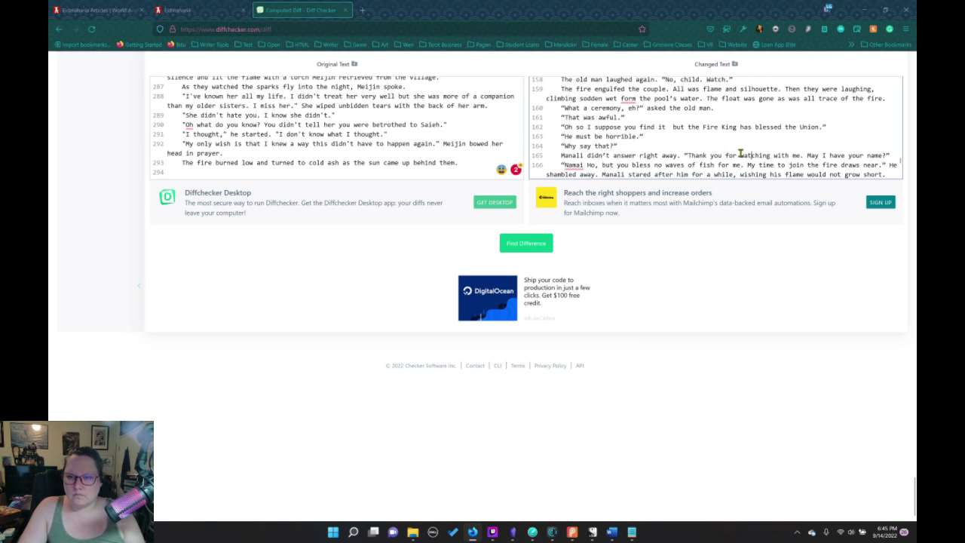
key(ctrl+a)
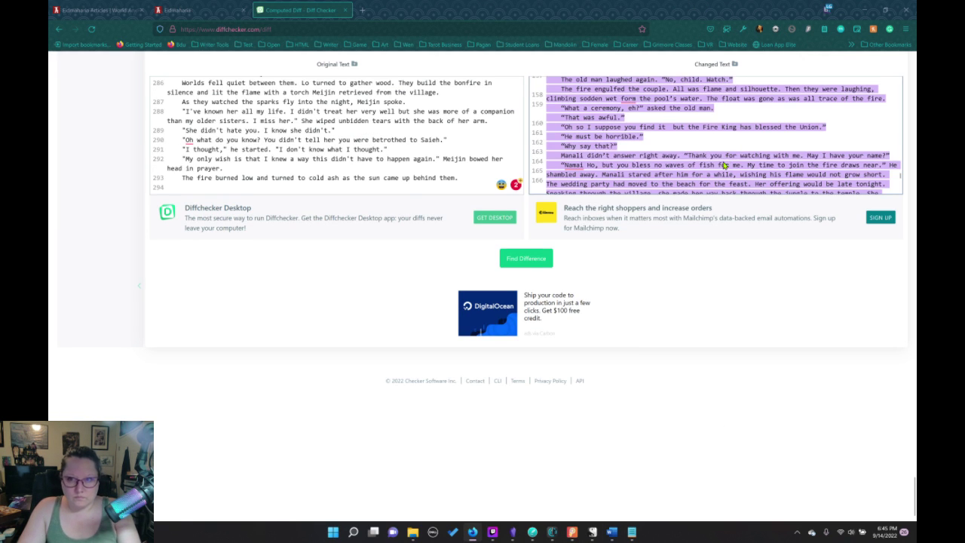
key(ctrl+v)
key(ctrl+z)
key(ctrl+z)
key(ctrl+z)
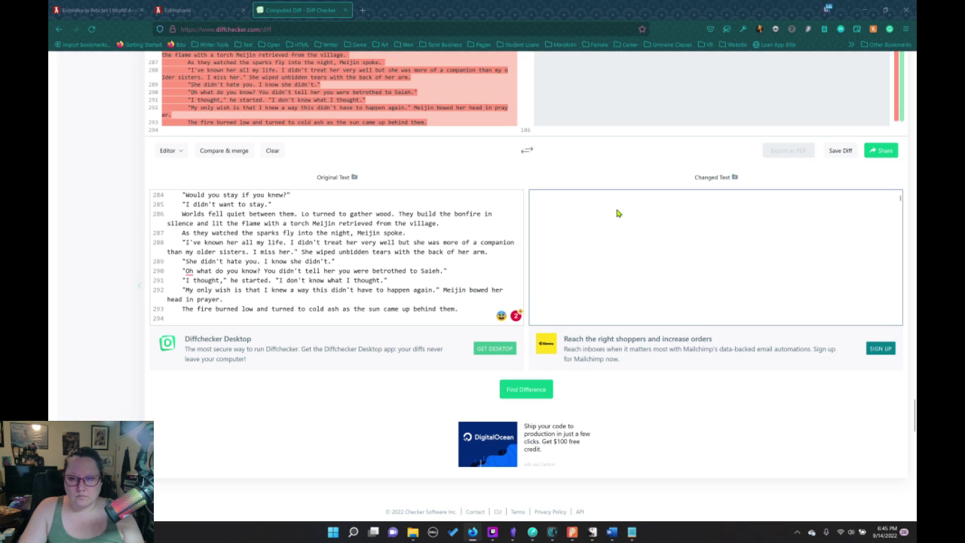
key(ctrl+v)
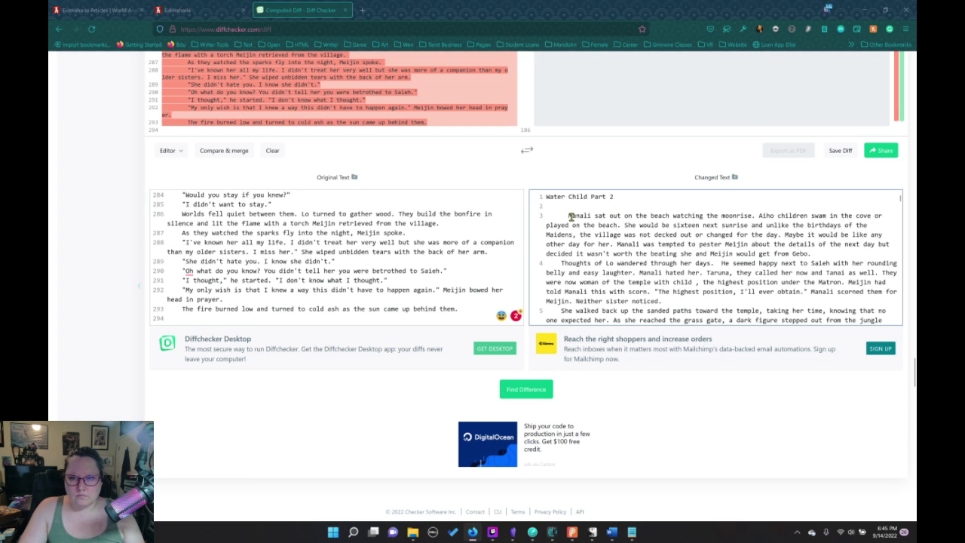
drag(567, 216, 541, 196)
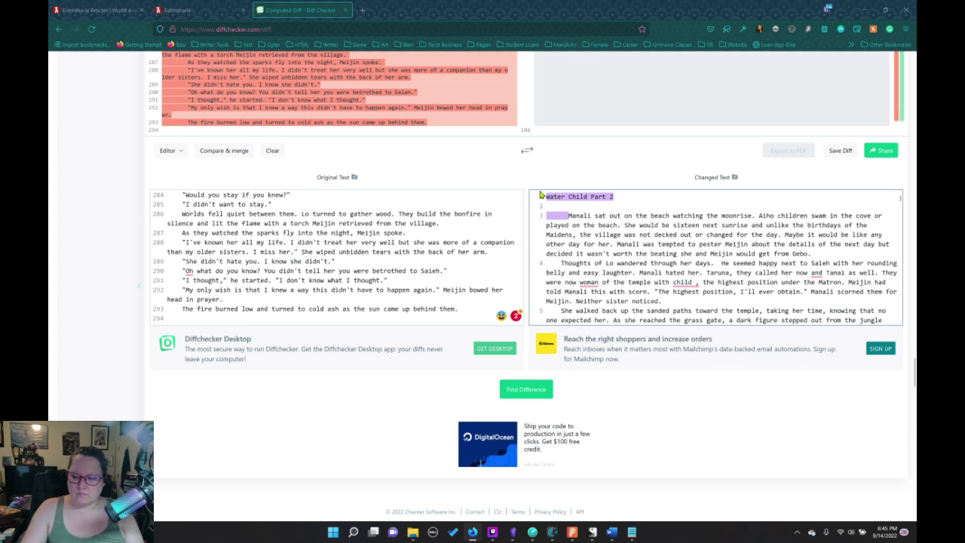
key(BackSpace)
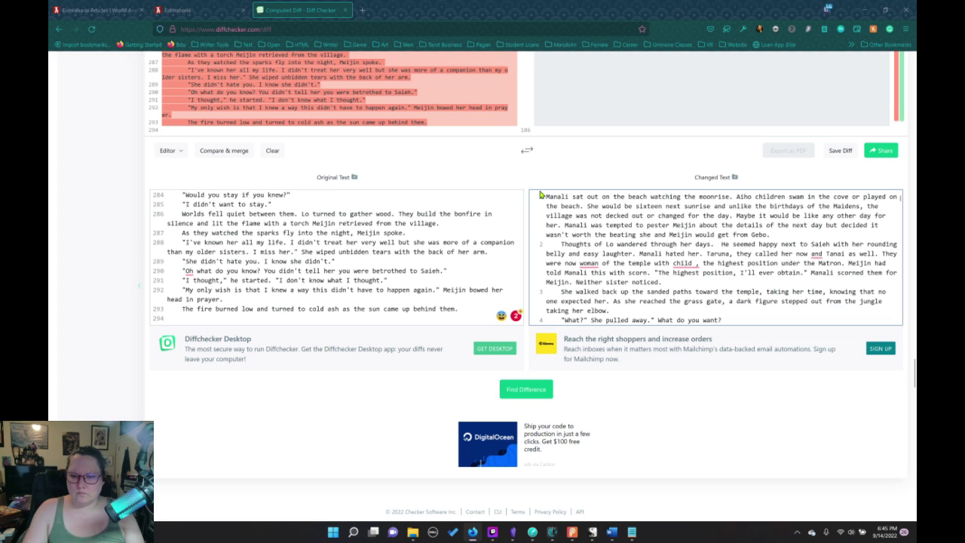
Find the differences between the original story and the Part 2 draft, and check where the matching text begins
click(532, 389)
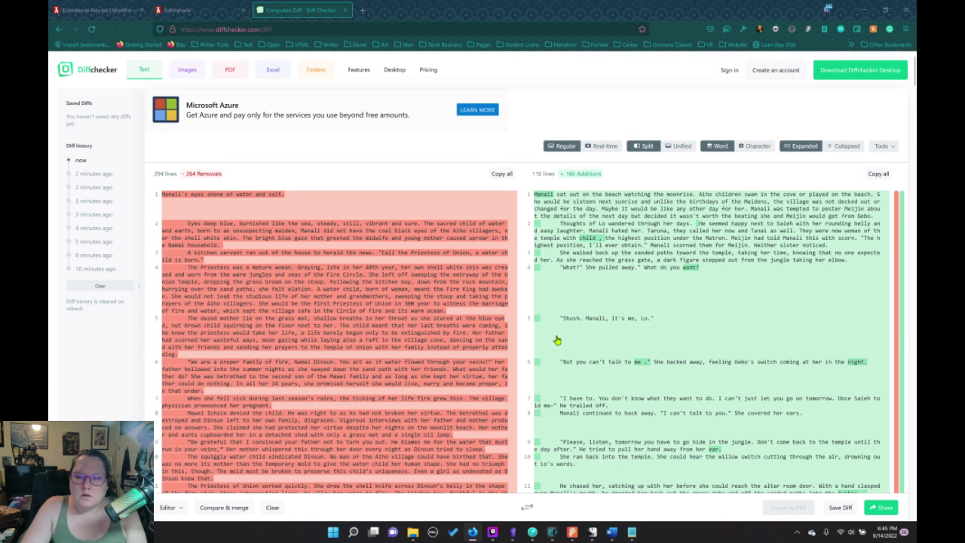
scroll(645, 309, down, 20)
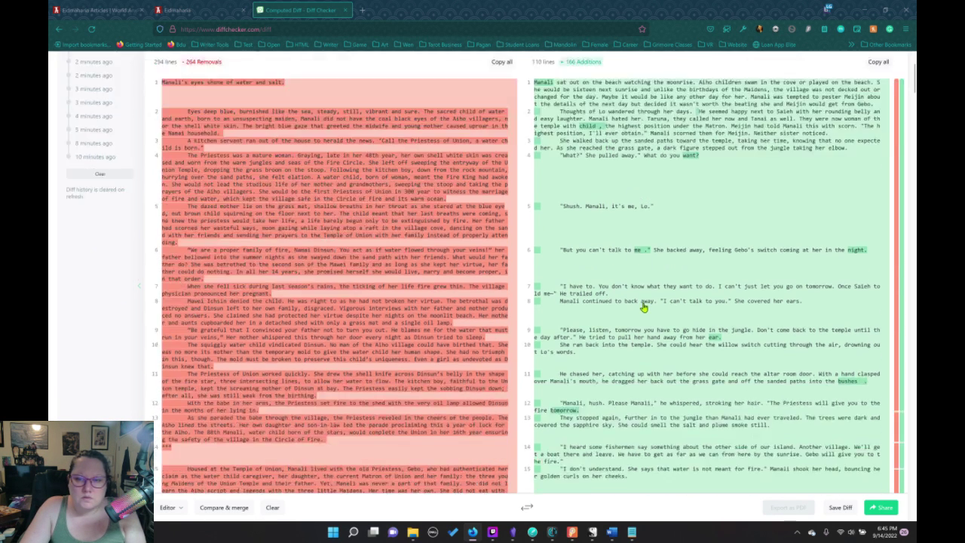
scroll(643, 307, down, 20)
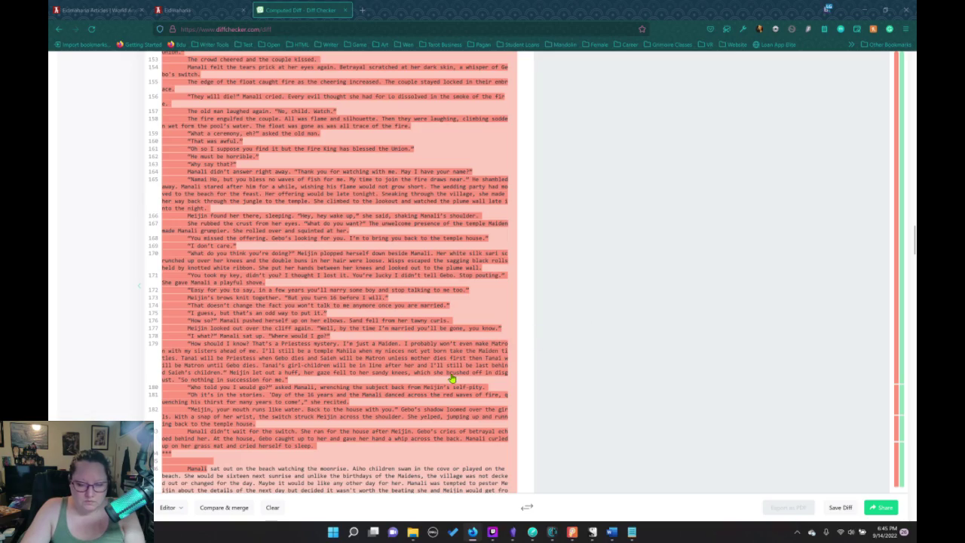
Review the rest of the comparison, and look back through the original text for the scene where the Part 2 draft begins
scroll(455, 383, down, 15)
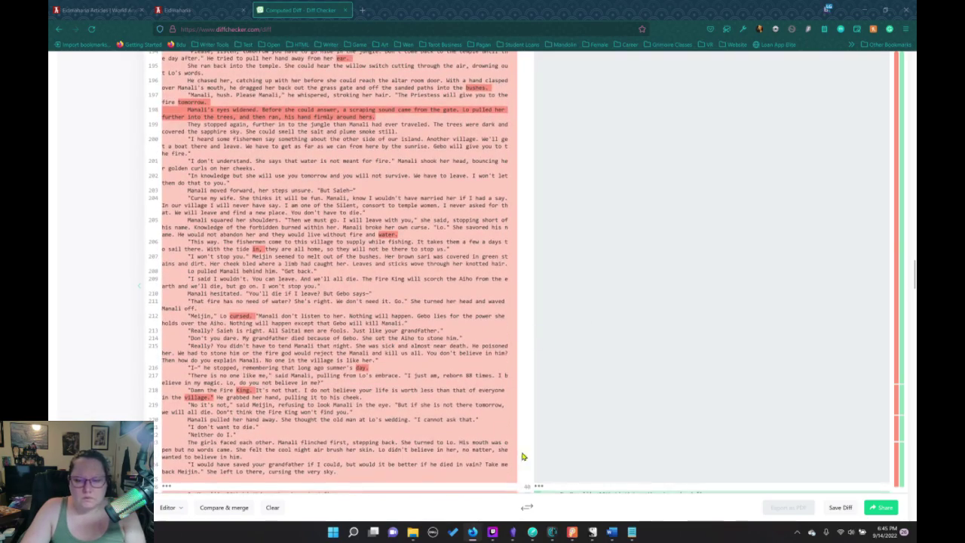
click(526, 509)
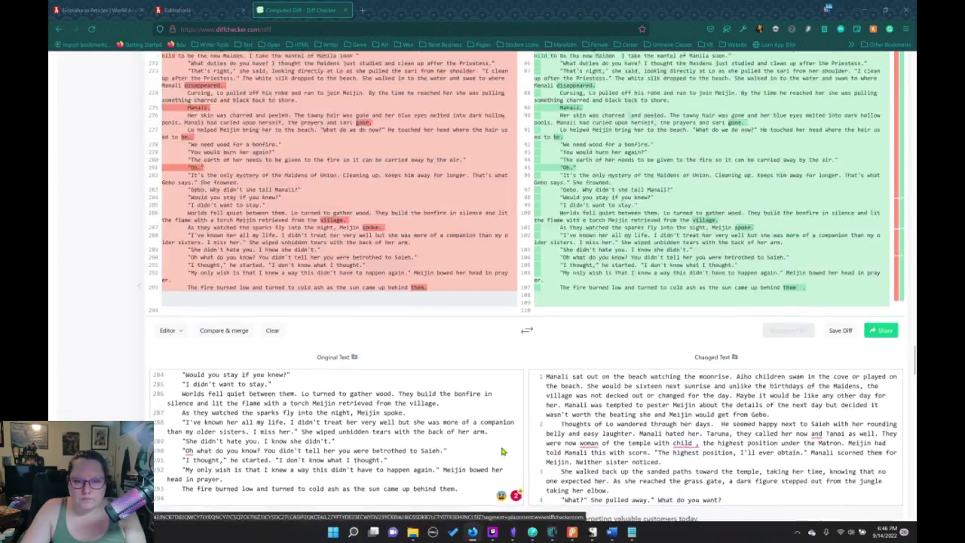
scroll(425, 466, down, 3)
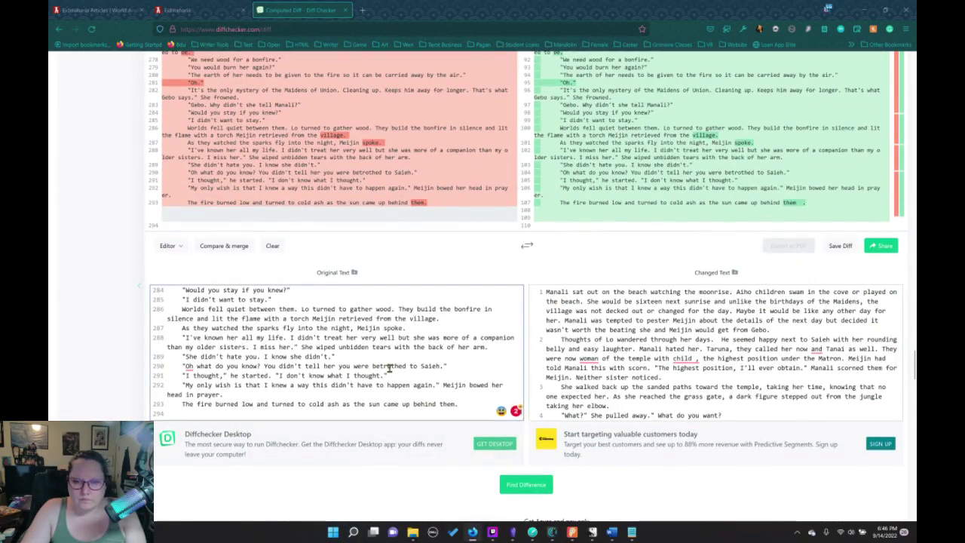
scroll(391, 366, up, 2)
scroll(396, 366, down, 8)
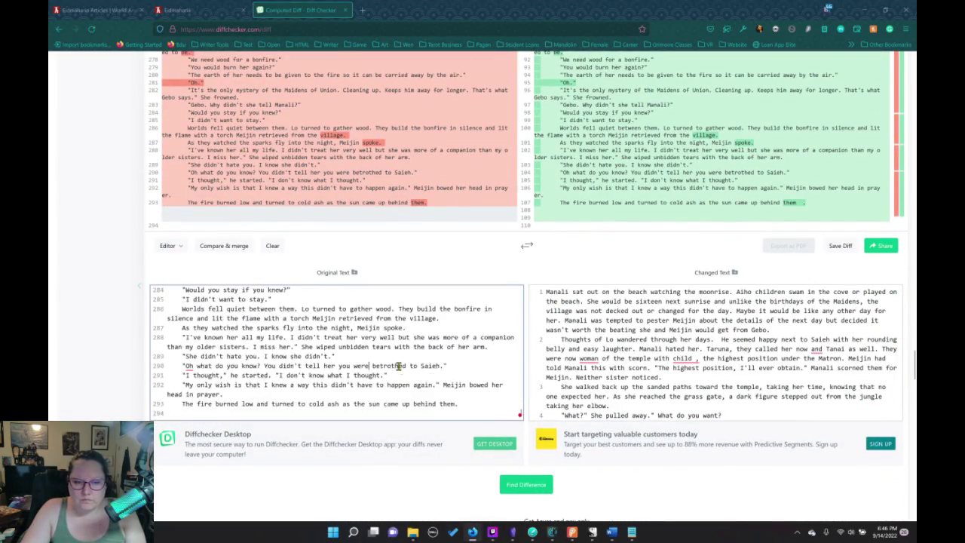
scroll(411, 370, up, 4)
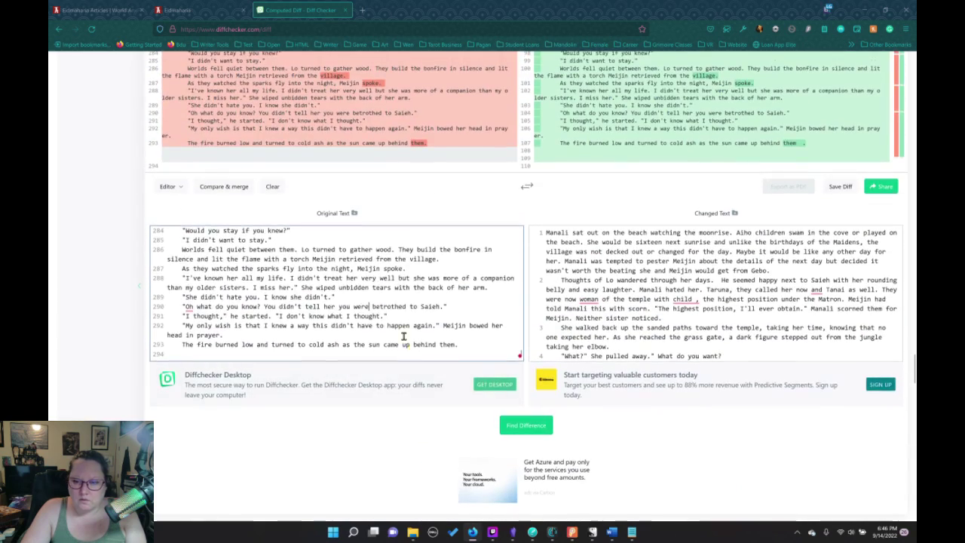
scroll(411, 342, up, 1)
scroll(413, 343, up, 10)
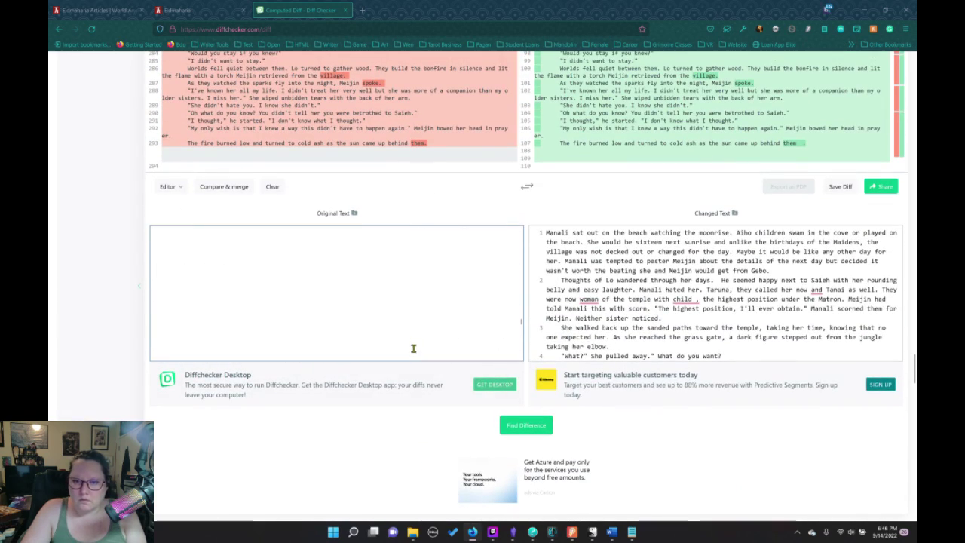
scroll(420, 330, up, 3)
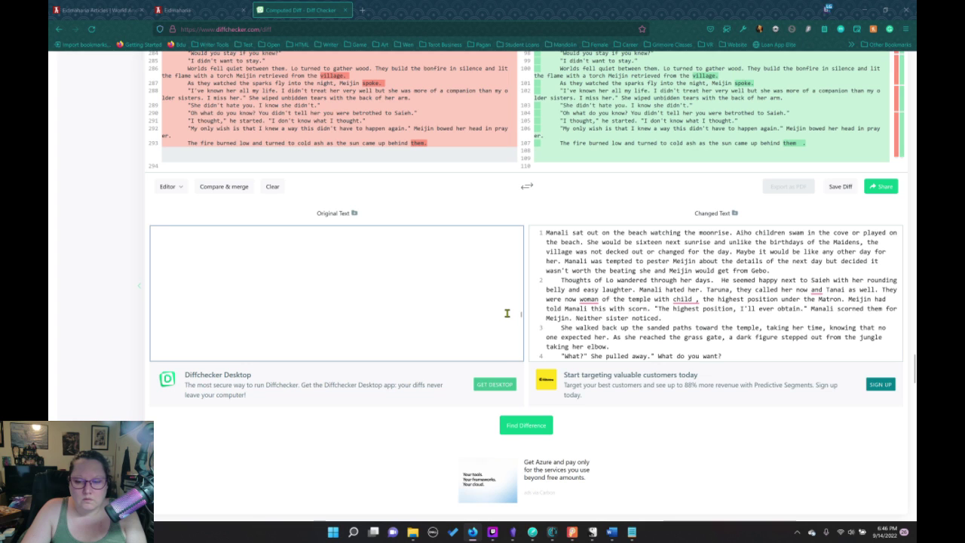
Switch to waterchild.docx in Word to look for the start of Part 2, and check the draft's opening line in Diffchecker
mouse_move(531, 535)
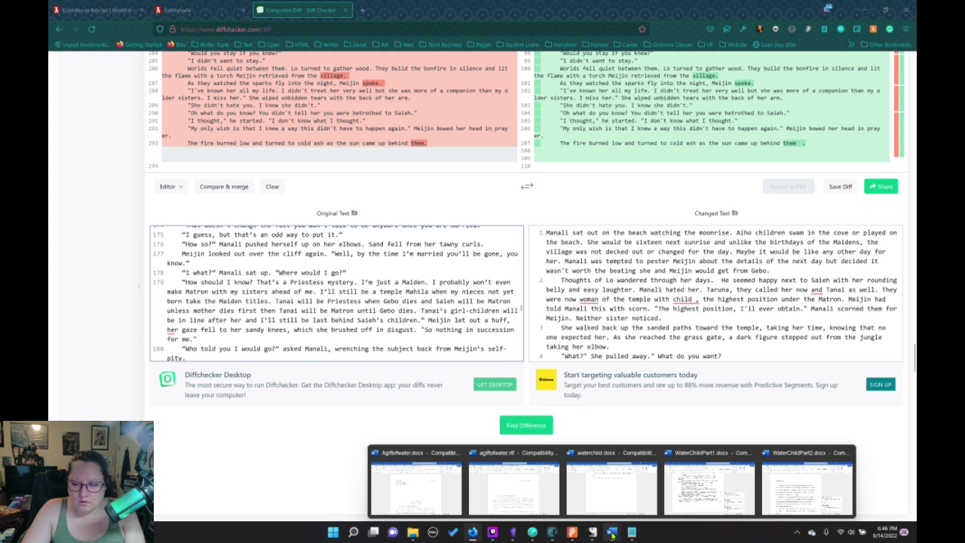
click(616, 504)
click(616, 504)
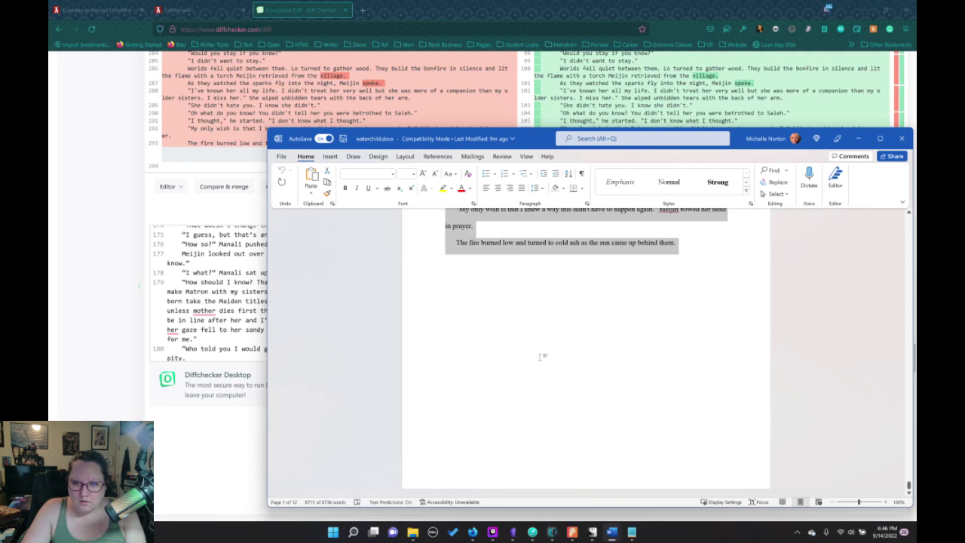
scroll(662, 347, up, 10)
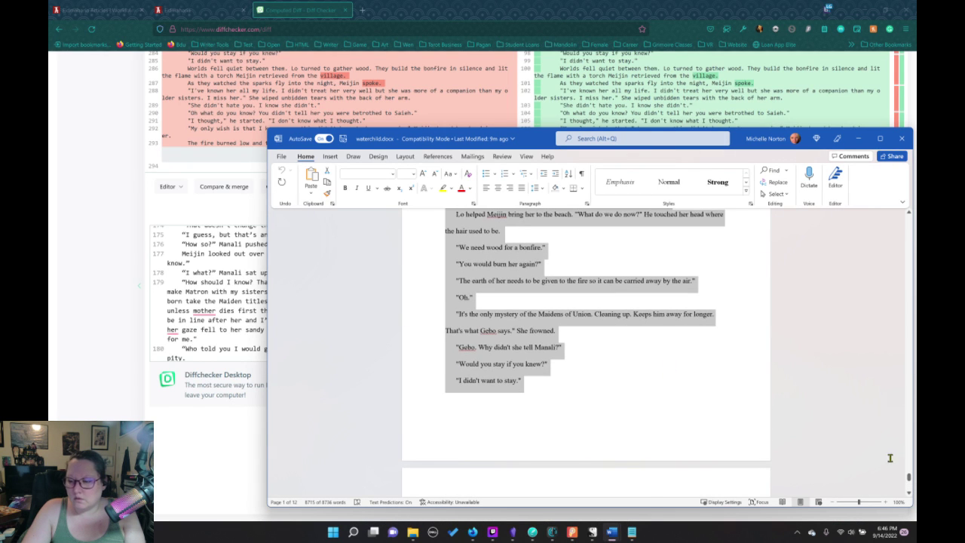
drag(910, 478, 914, 258)
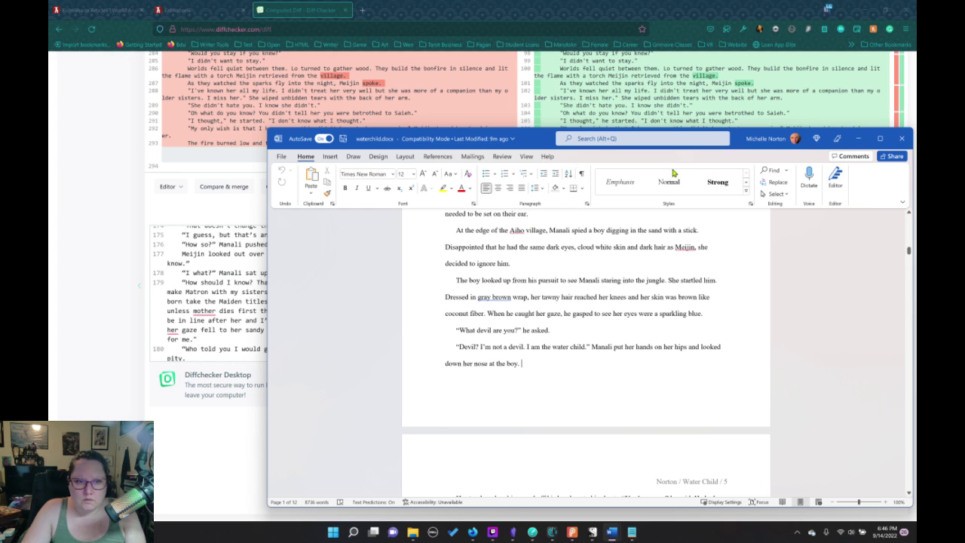
click(230, 292)
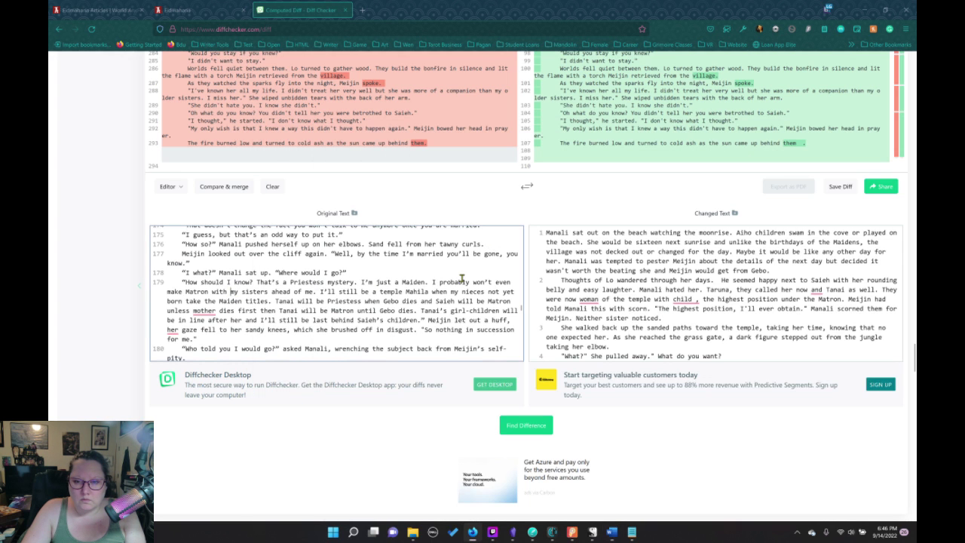
scroll(563, 302, up, 1)
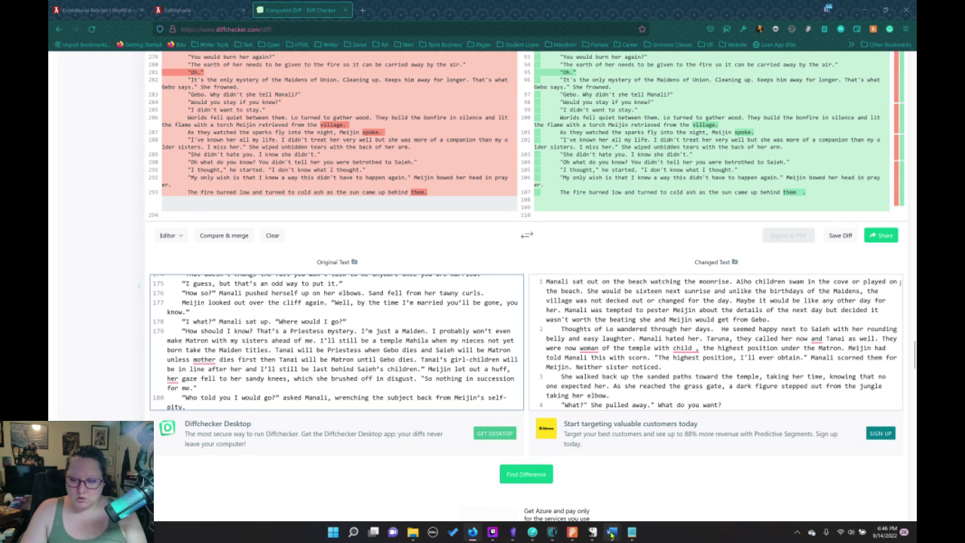
Return to waterchild.docx in Word, search it for "manali sat on the beach", and clear the search
mouse_move(612, 532)
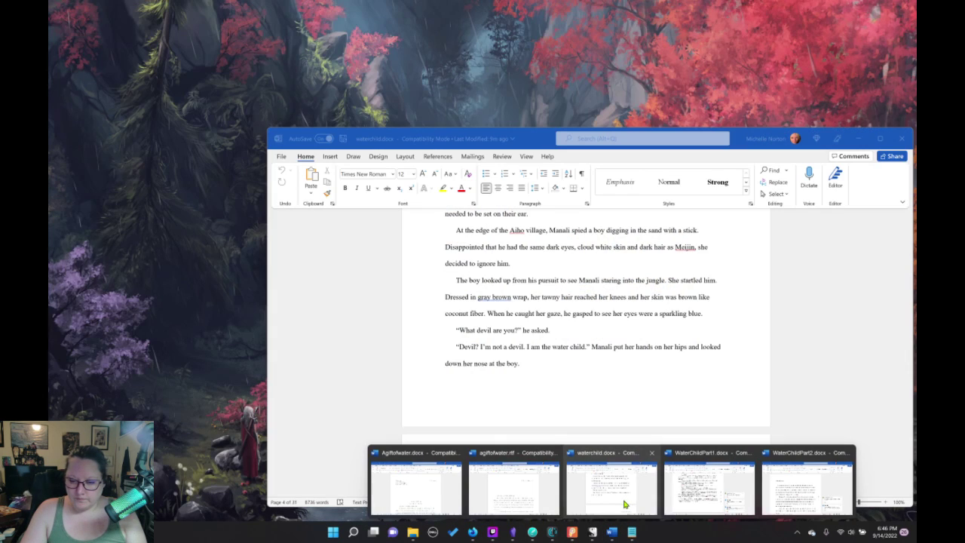
click(625, 504)
key(ctrl+f)
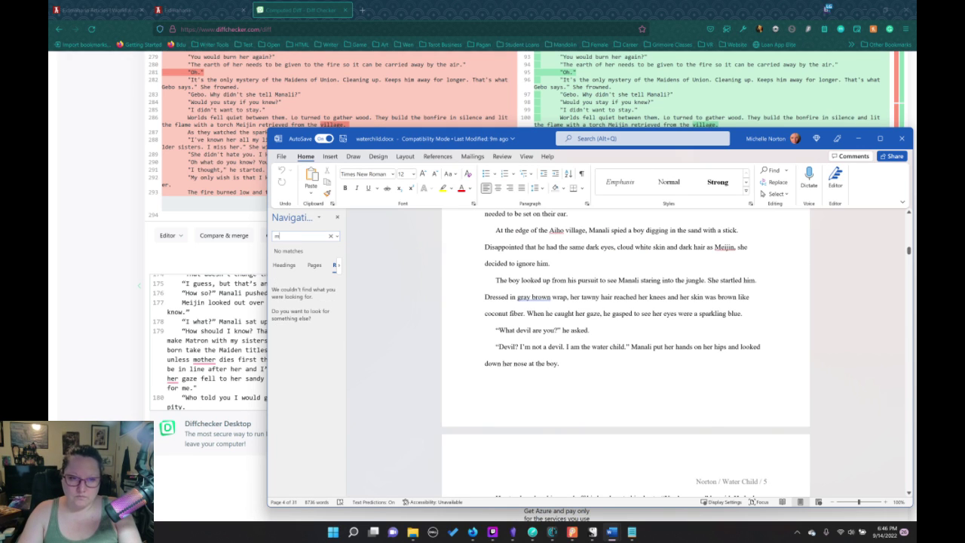
text(manali sat on the b)
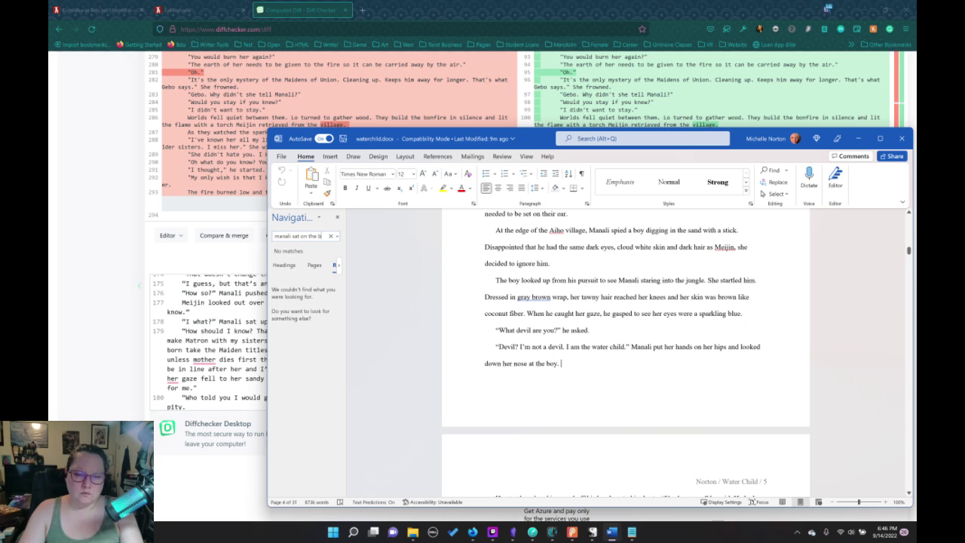
text(each)
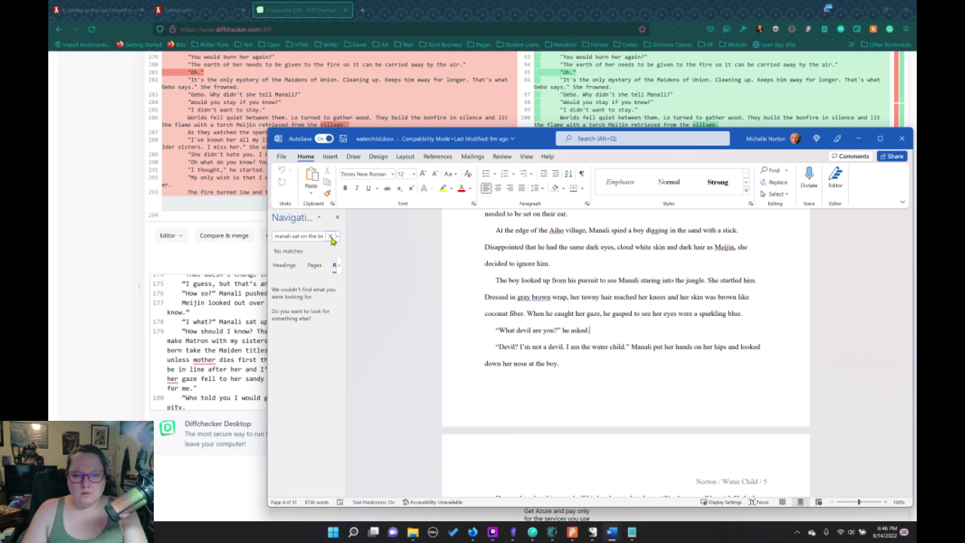
click(330, 236)
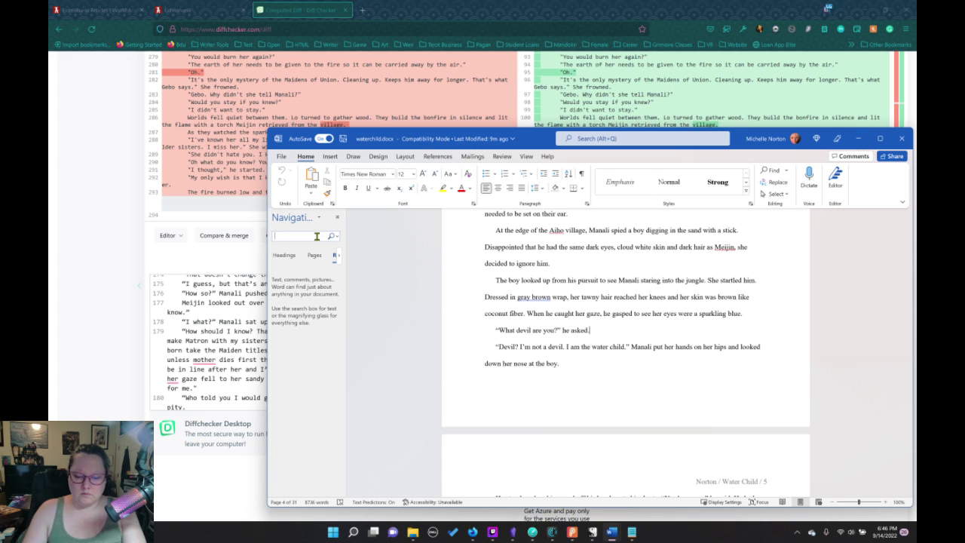
Search the story for "manali sat", and select and copy everything from "Manali sat on a starlit beach" to the document's end
text(man)
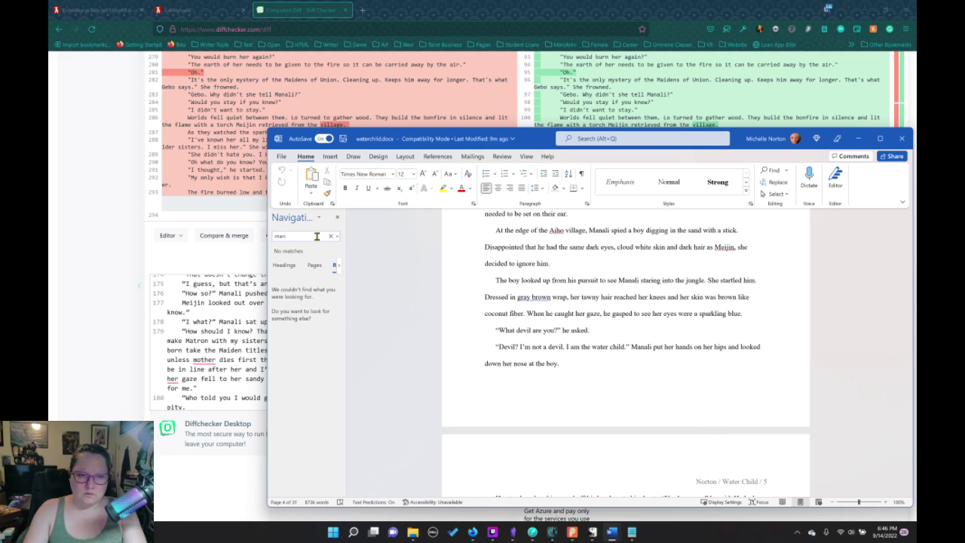
text(ali)
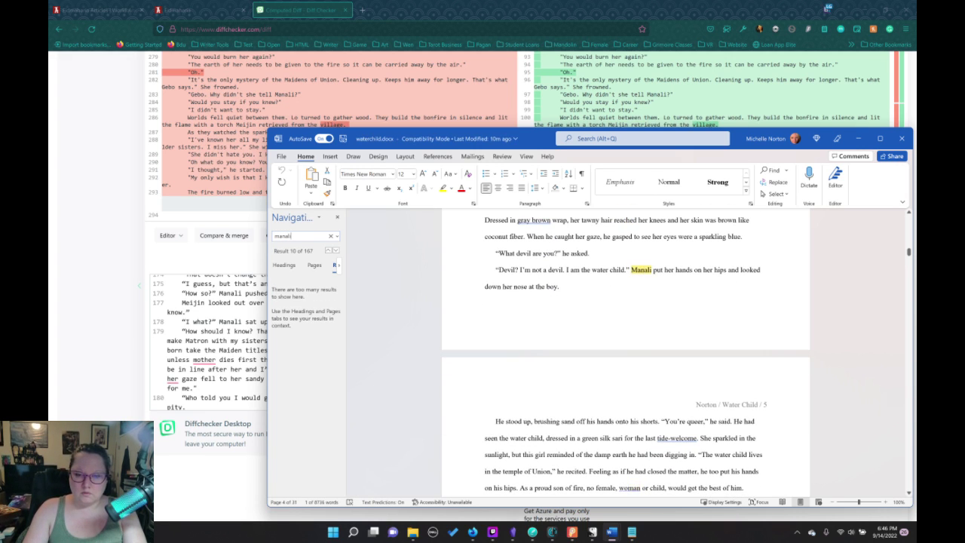
text( sat)
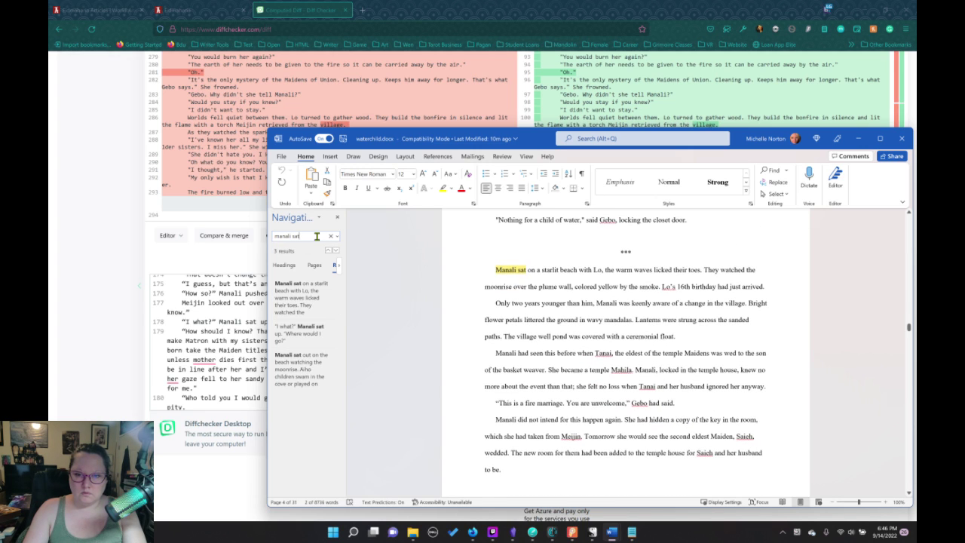
click(594, 321)
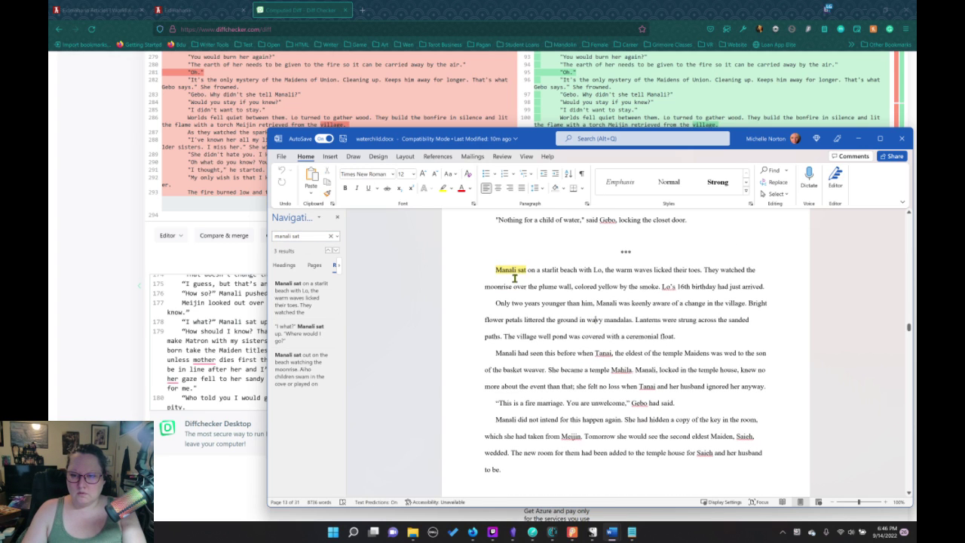
mouse_move(491, 269)
mouse_down()
mouse_move(679, 512)
mouse_move(736, 540)
mouse_up()
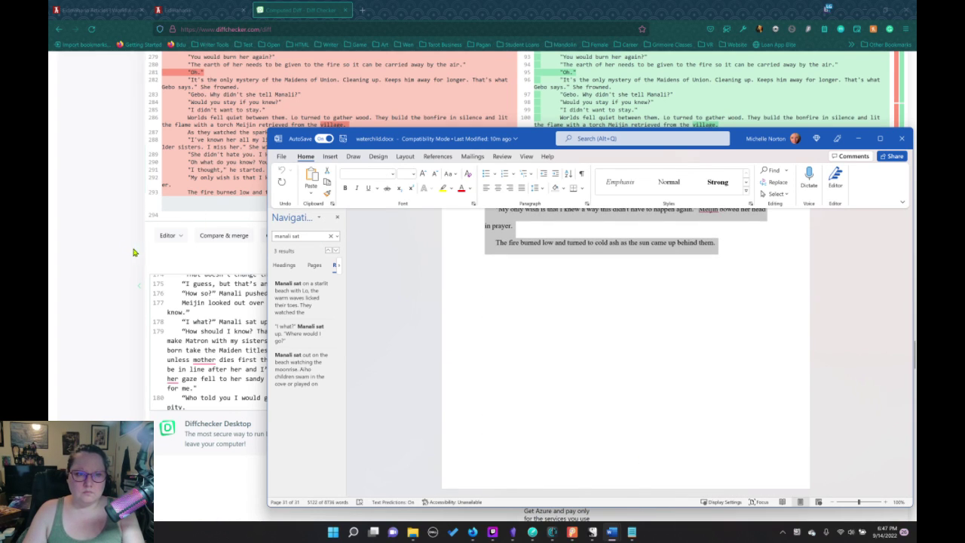
Replace all of the original text in Diffchecker with the copied story excerpt, and find its differences from the Part 2 draft
click(136, 256)
scroll(294, 243, up, 5)
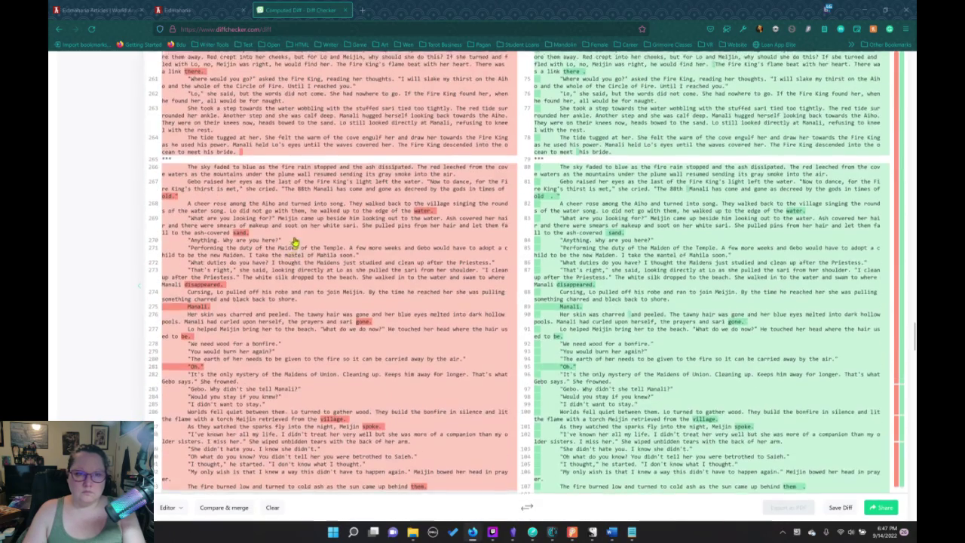
scroll(313, 276, down, 10)
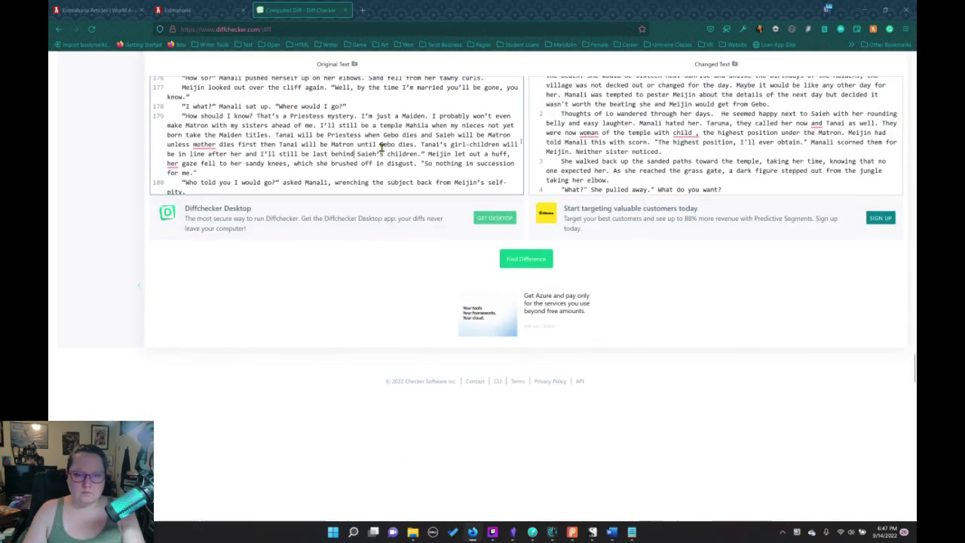
click(381, 149)
key(ctrl+a)
key(ctrl+v)
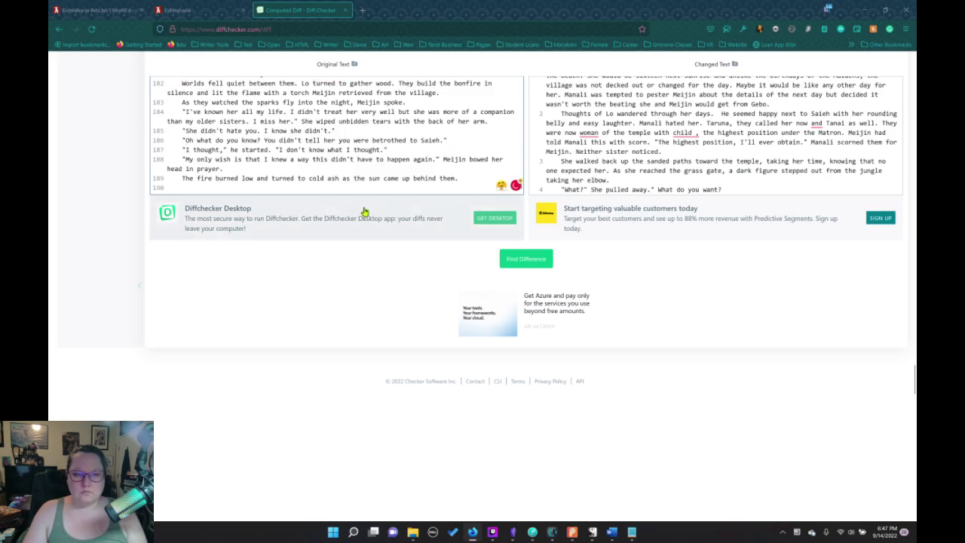
scroll(368, 223, up, 3)
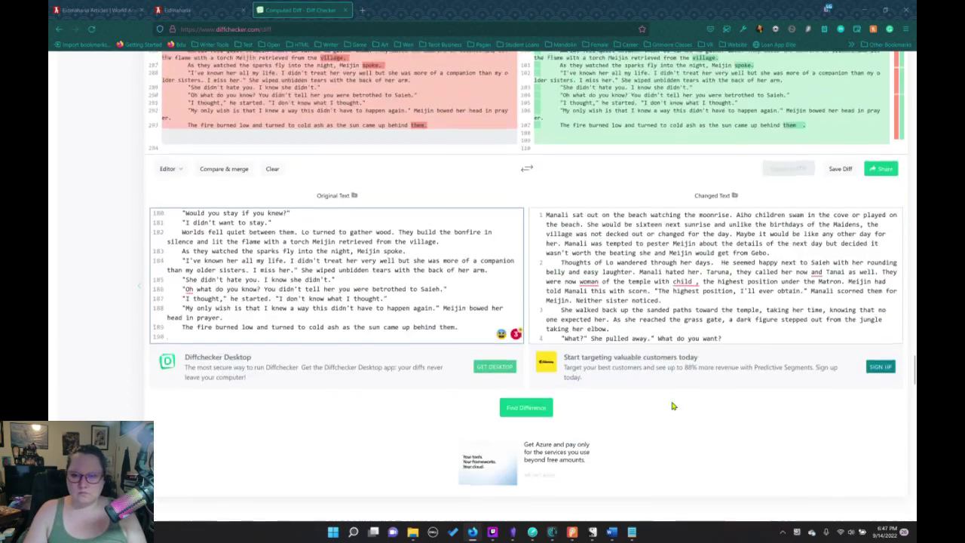
click(526, 407)
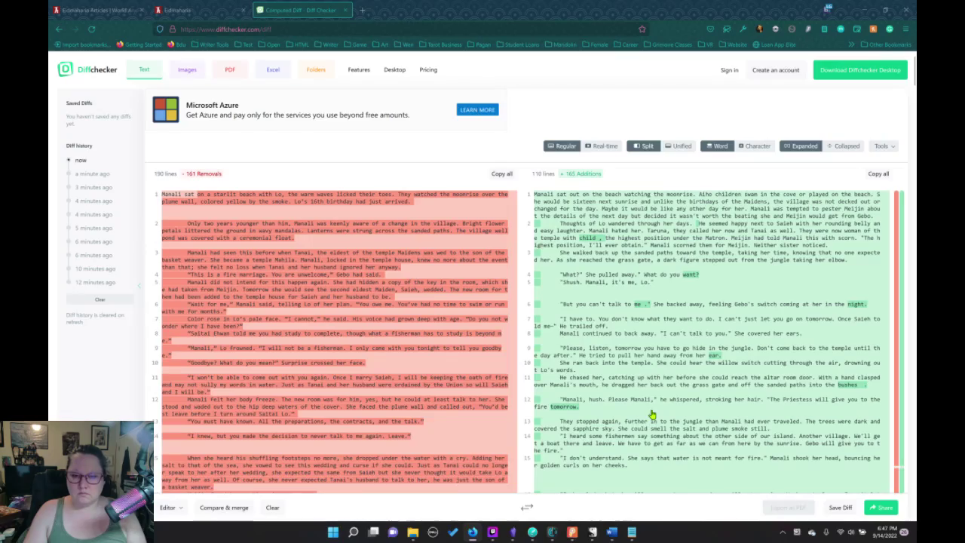
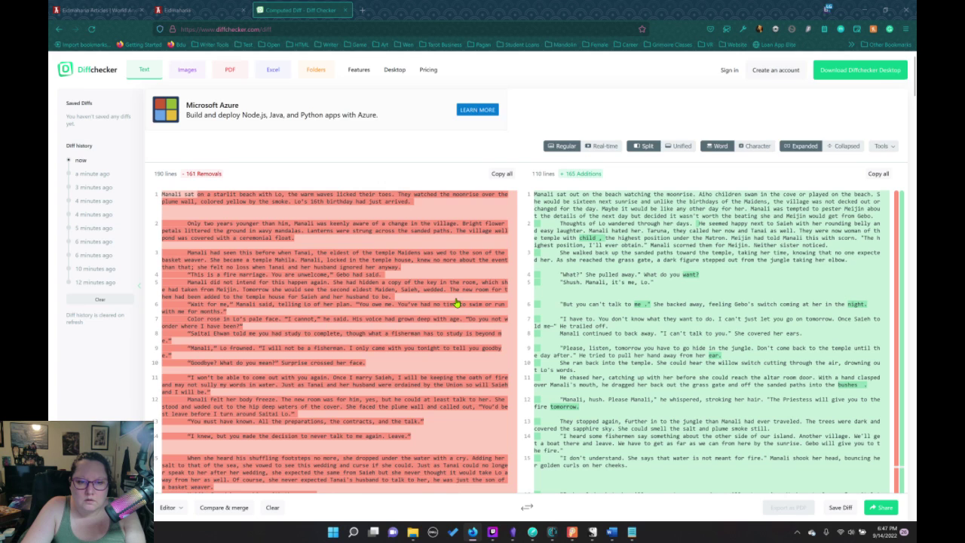
Examine the new comparison for where the Part 2 scenes line up and which passages differ, including the temple gate and jungle scene
scroll(456, 303, down, 2)
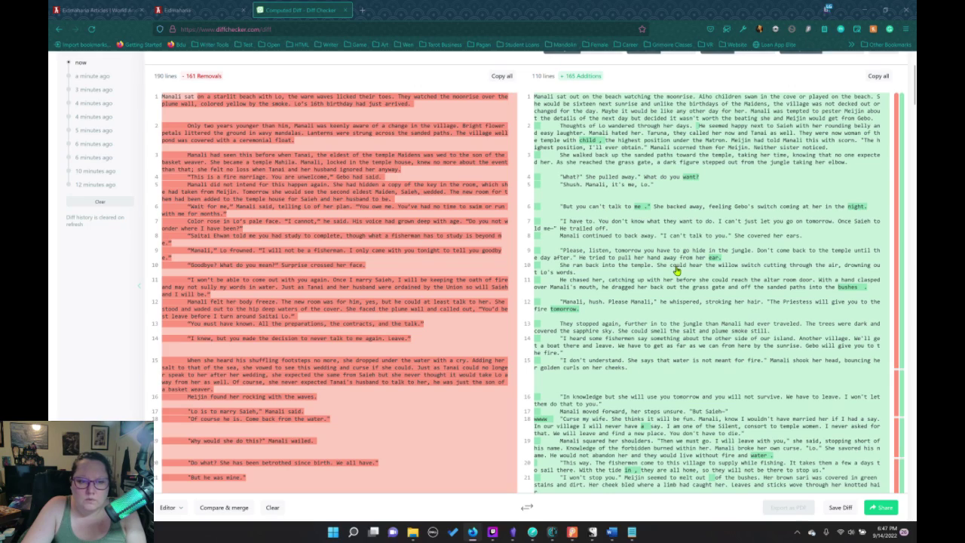
scroll(677, 271, down, 3)
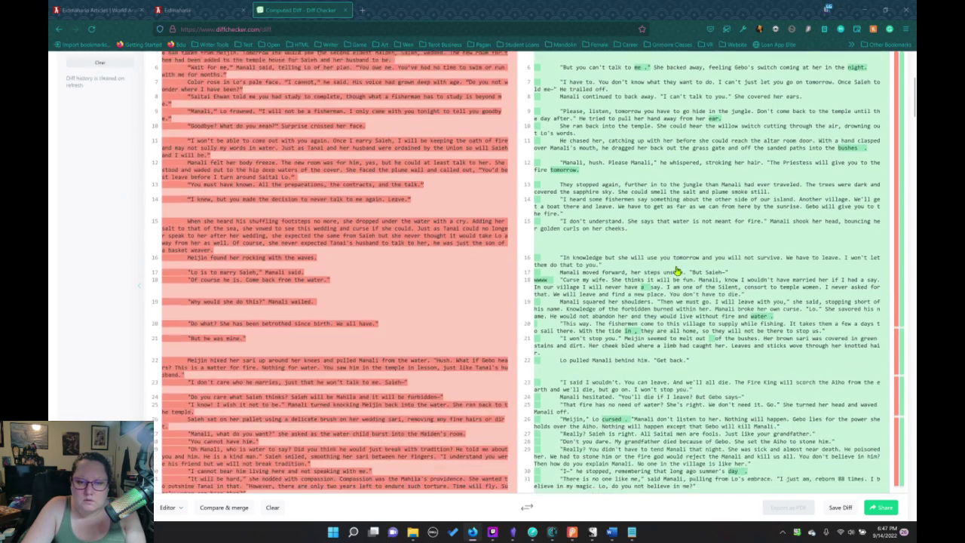
scroll(676, 271, up, 4)
scroll(675, 273, down, 8)
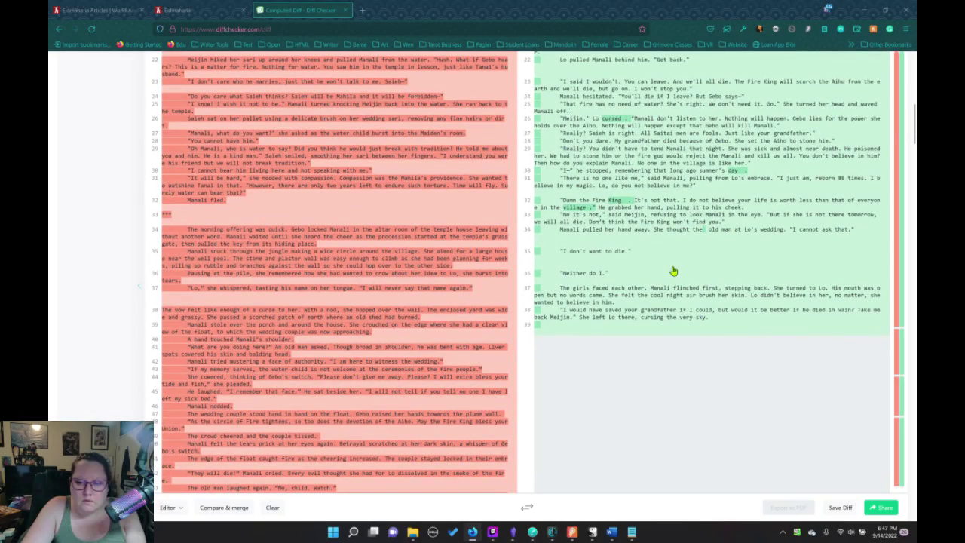
scroll(673, 272, down, 20)
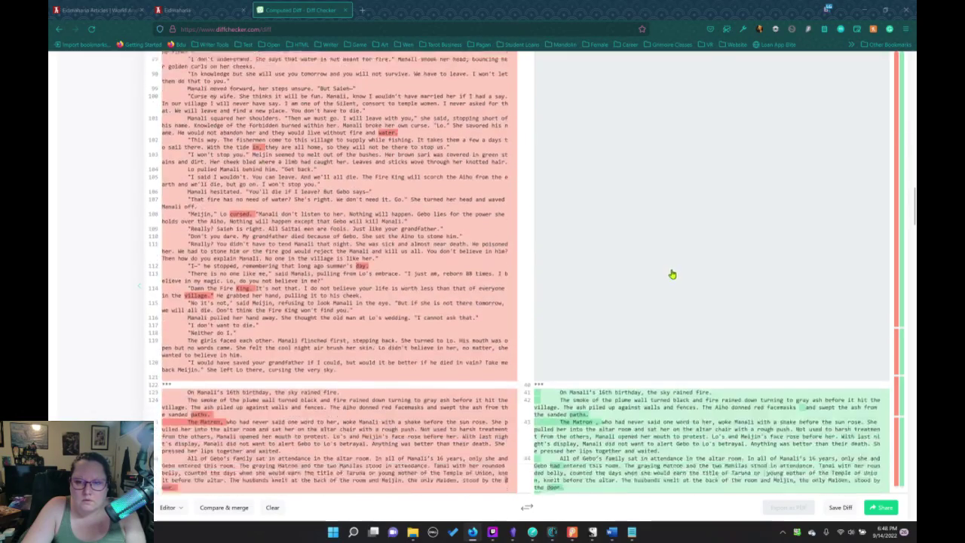
scroll(672, 273, up, 10)
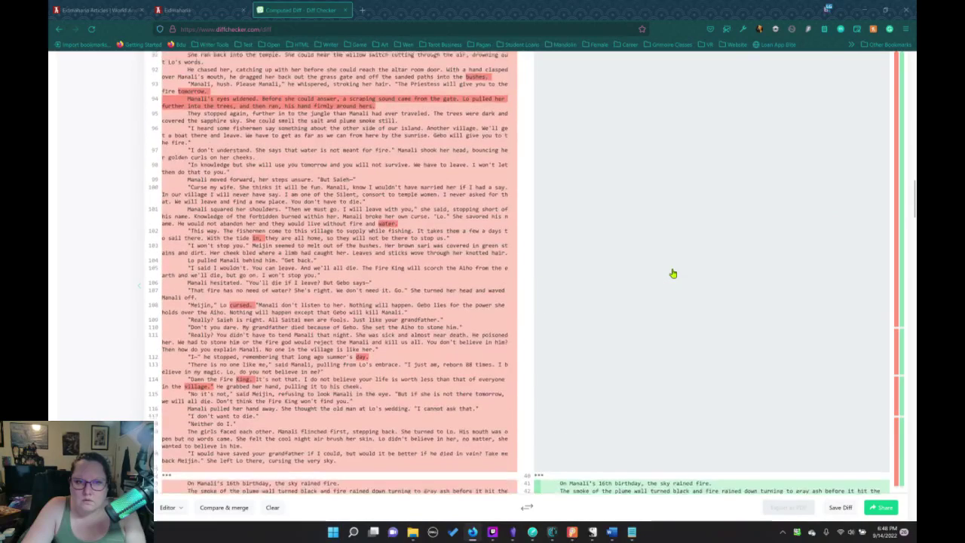
scroll(683, 257, up, 1)
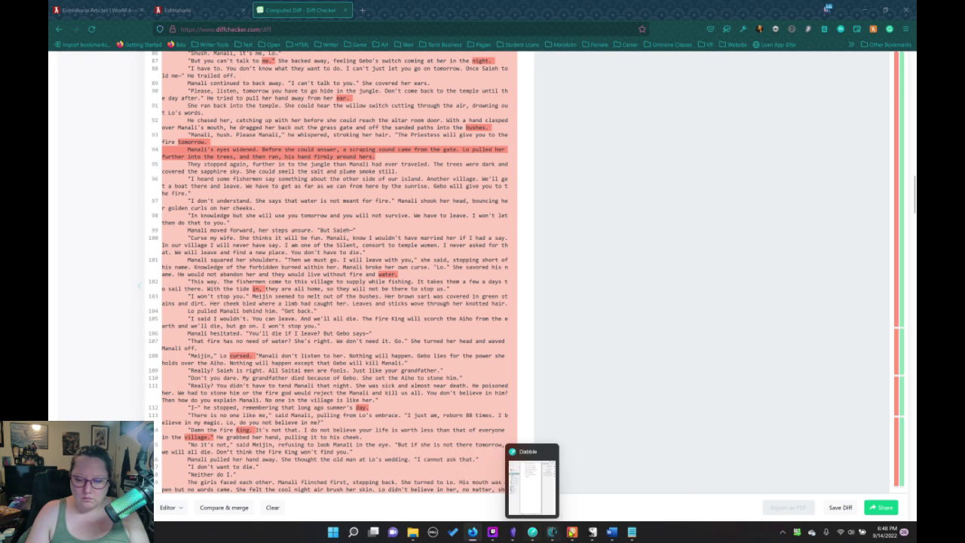
Close waterchild.docx, WaterChildPart1.docx and WaterChildPart2.docx in Word, keeping the two Gift of Water drafts open
mouse_move(629, 533)
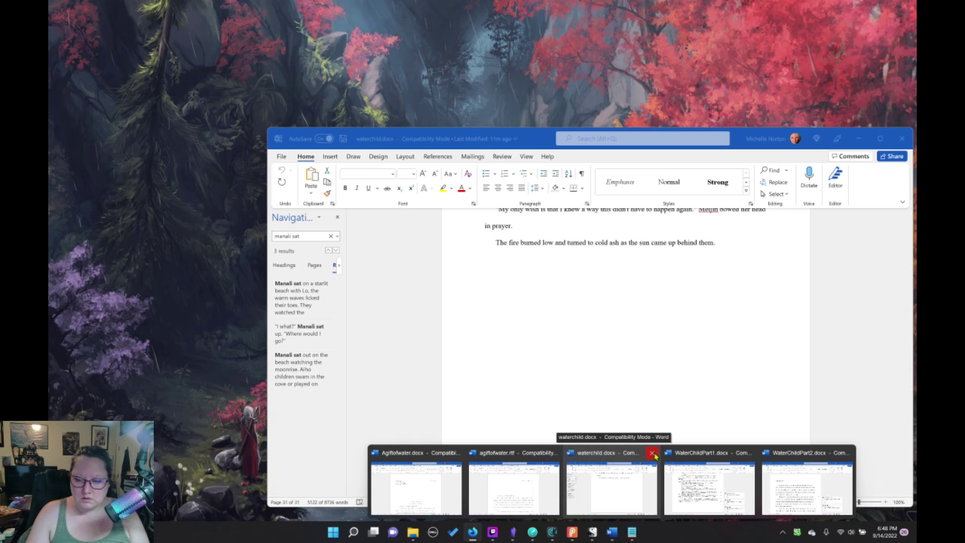
click(653, 454)
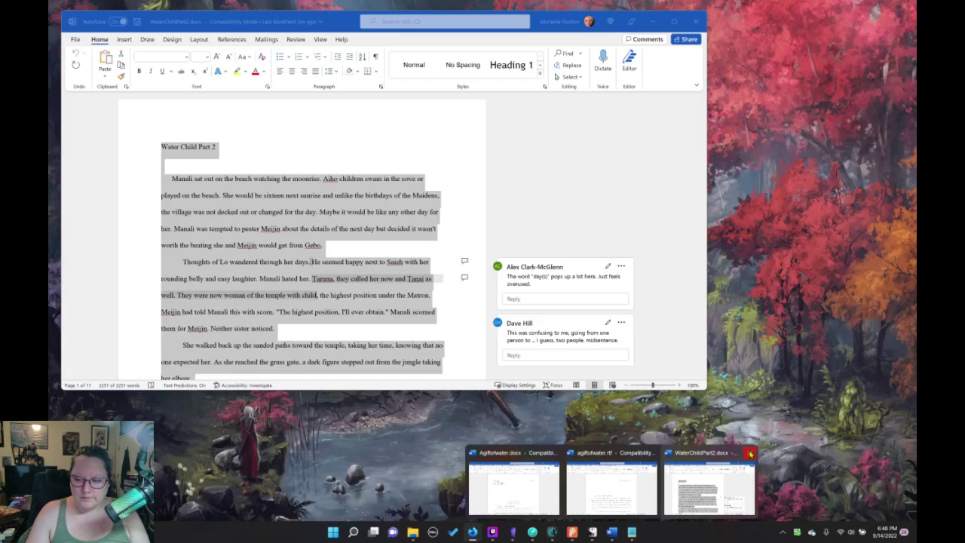
click(750, 453)
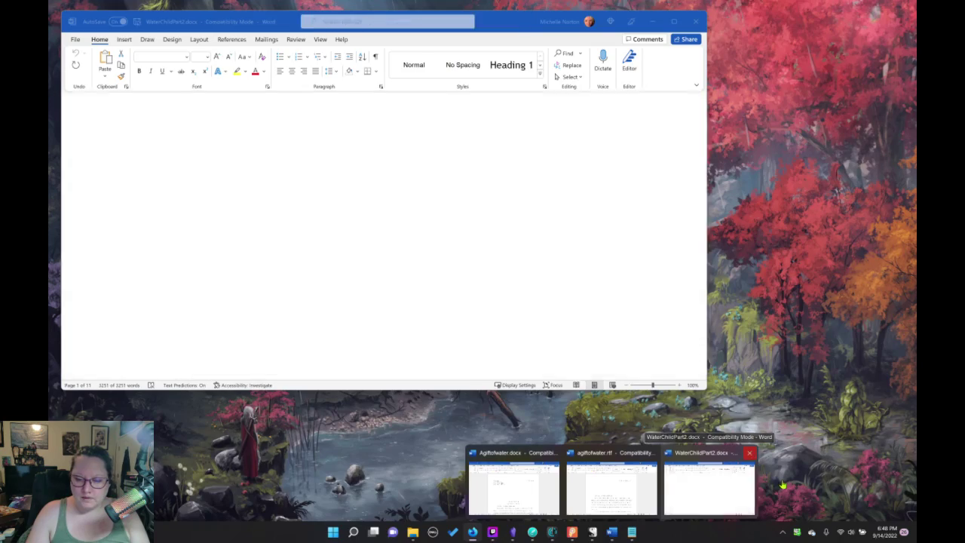
Go back from the computed diff to Diffchecker's blank text comparison page
scroll(484, 313, down, 8)
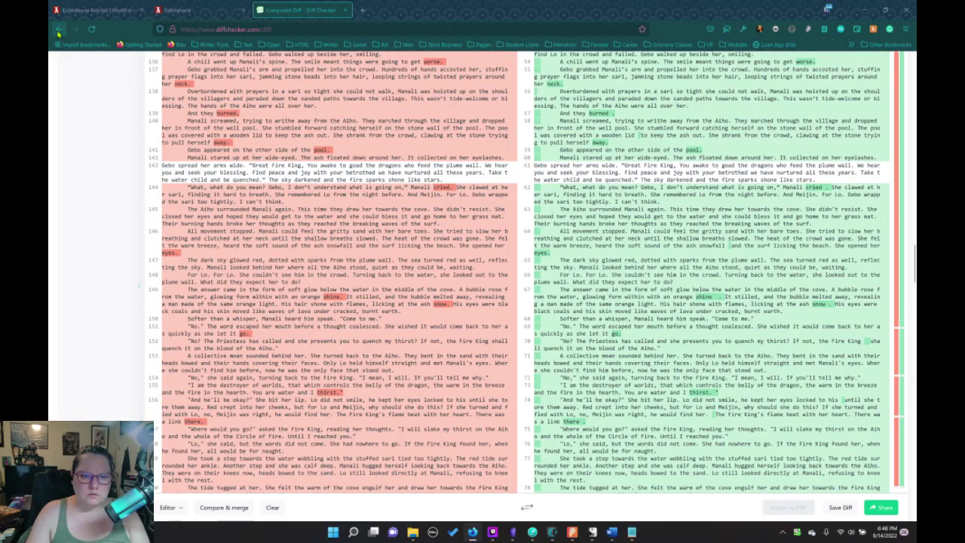
scroll(277, 238, down, 15)
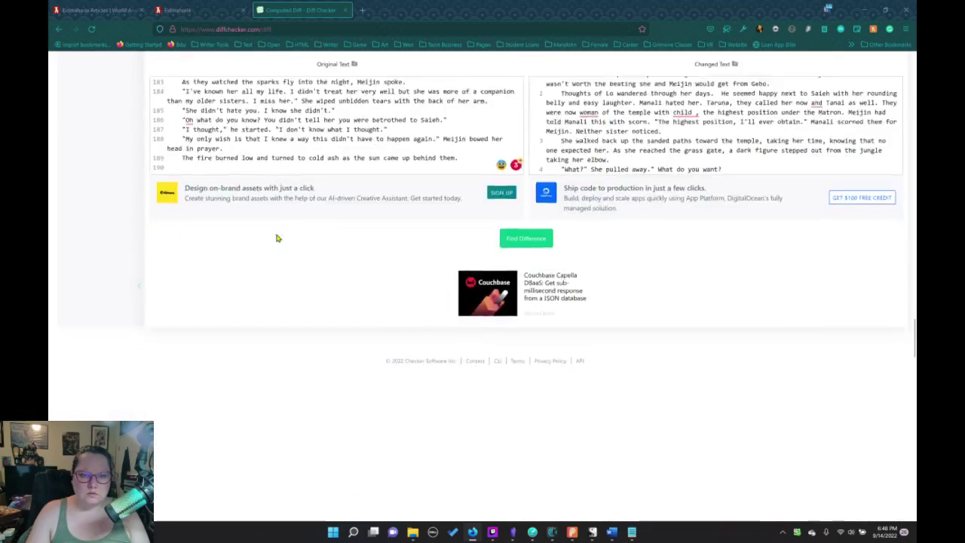
scroll(277, 238, up, 4)
right_click(62, 33)
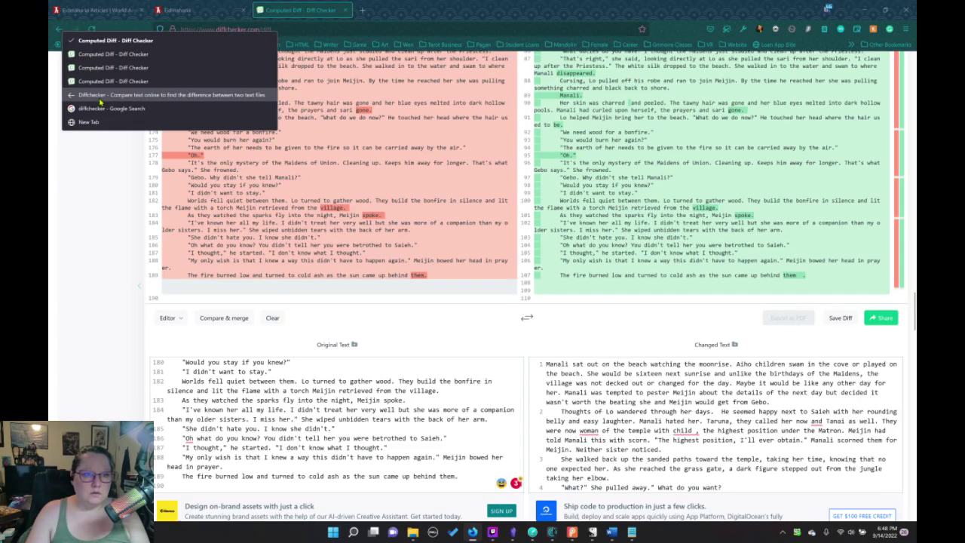
click(87, 95)
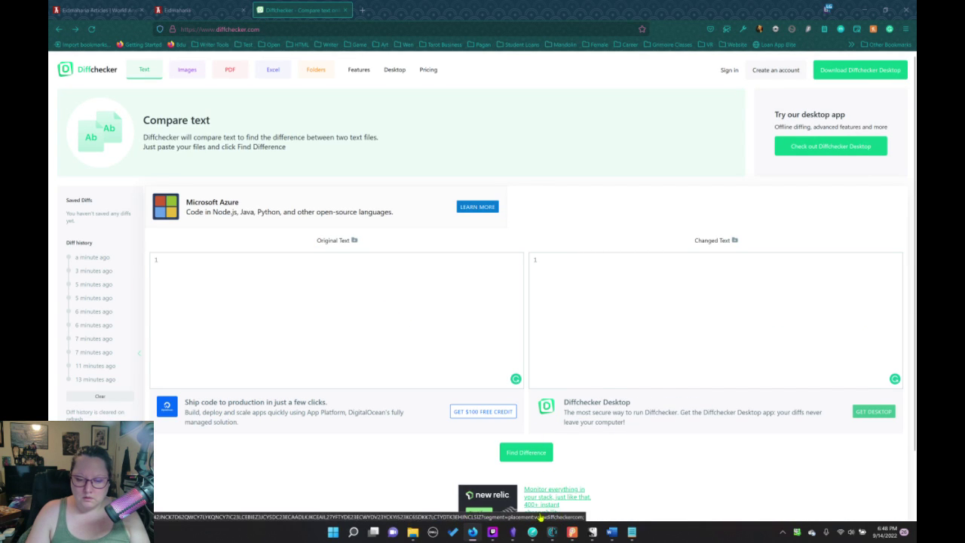
Delete destroy.rtf and Your Nameabout Number words.docx from the Manali folder in File Explorer
click(413, 532)
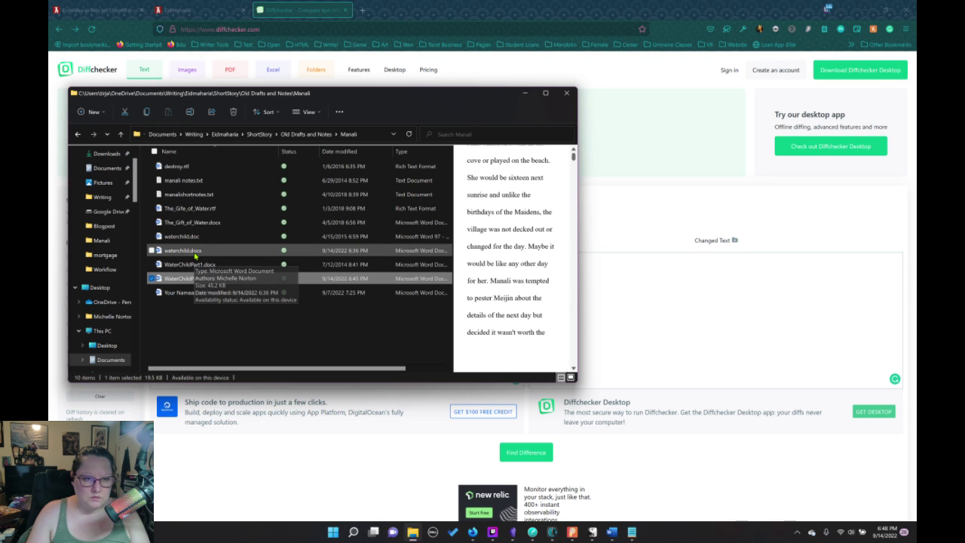
click(181, 166)
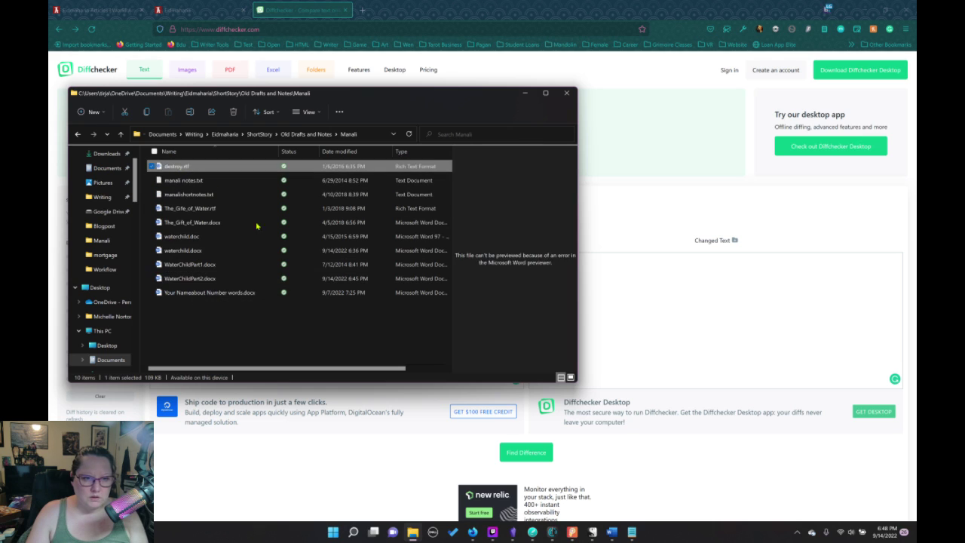
ctrl+click(231, 292)
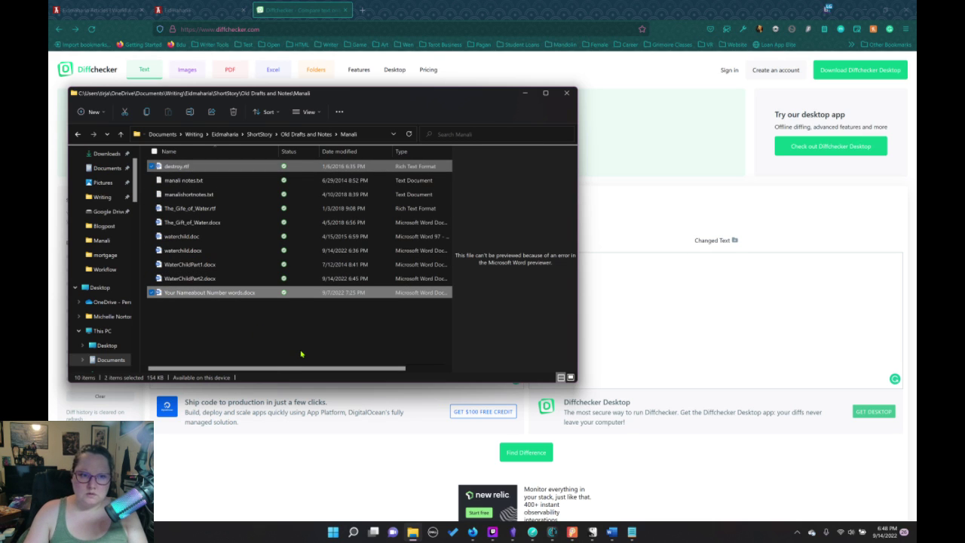
key(Delete)
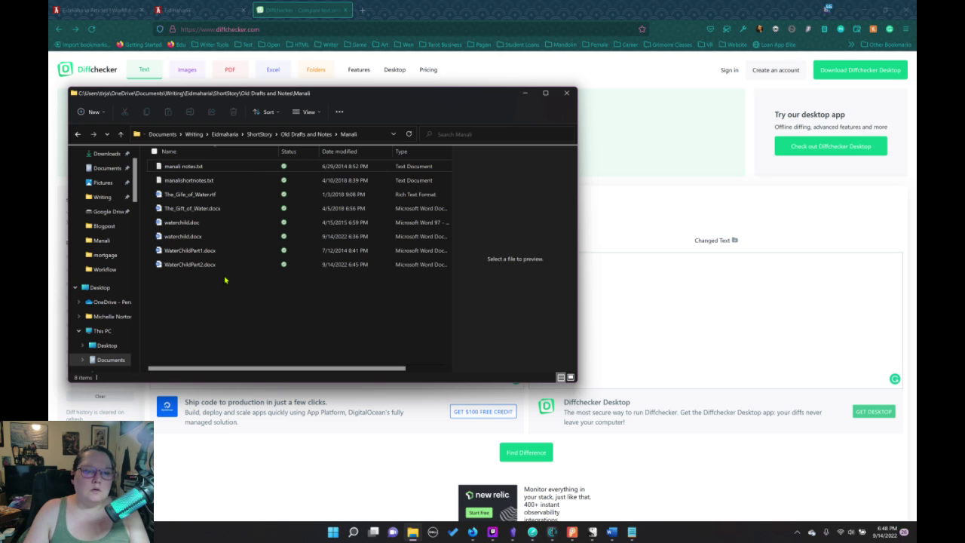
Preview manalishortnotes.txt, and check the two open Gift of Water drafts in Word and Scene 1 of the Scrivener project
click(200, 181)
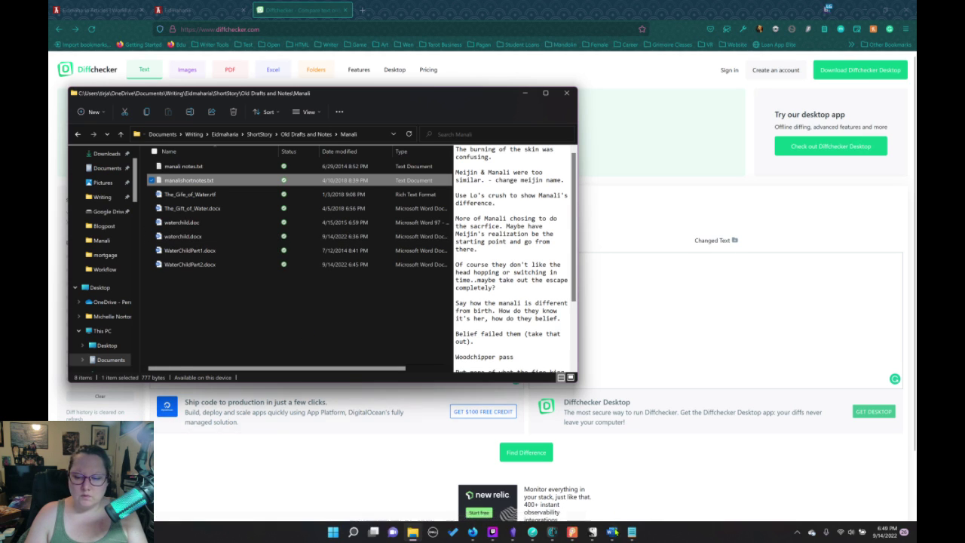
click(614, 533)
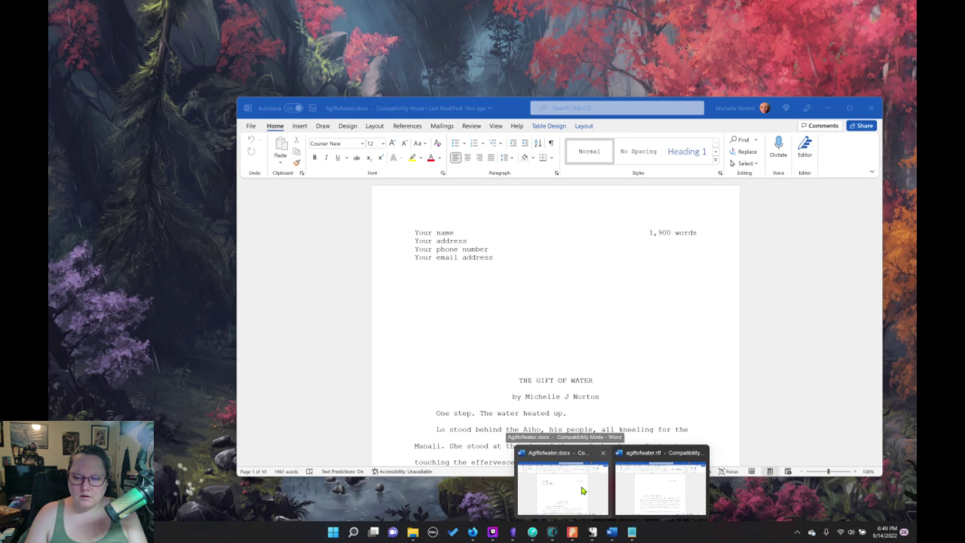
mouse_move(658, 486)
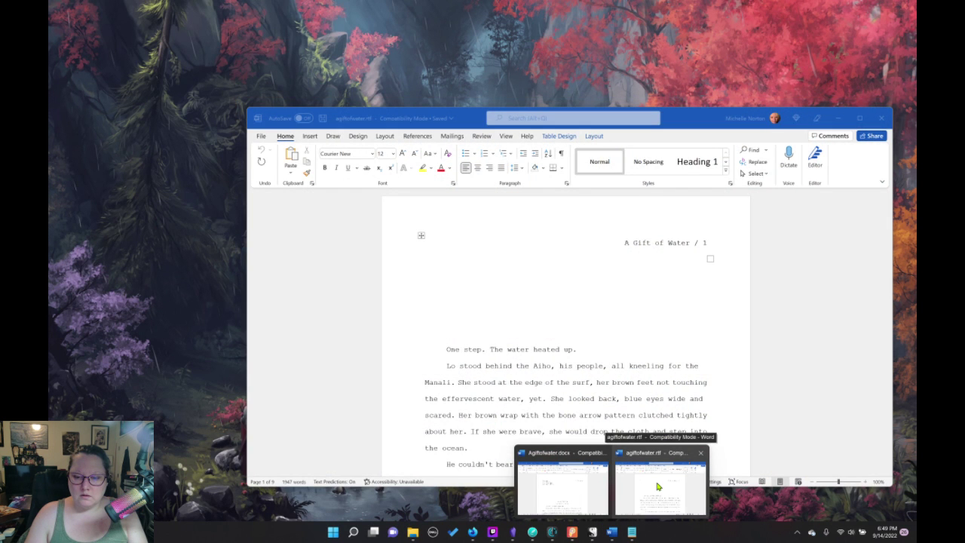
mouse_move(567, 500)
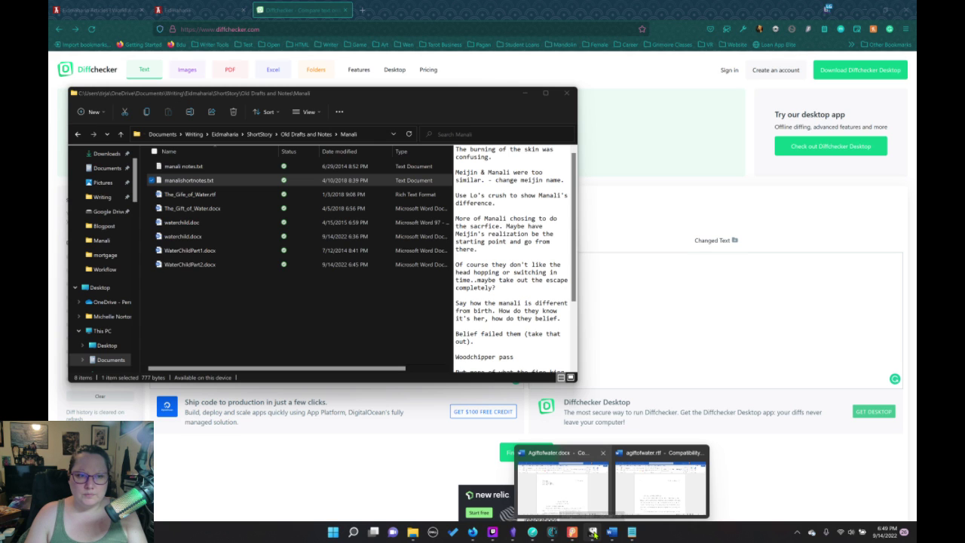
click(592, 532)
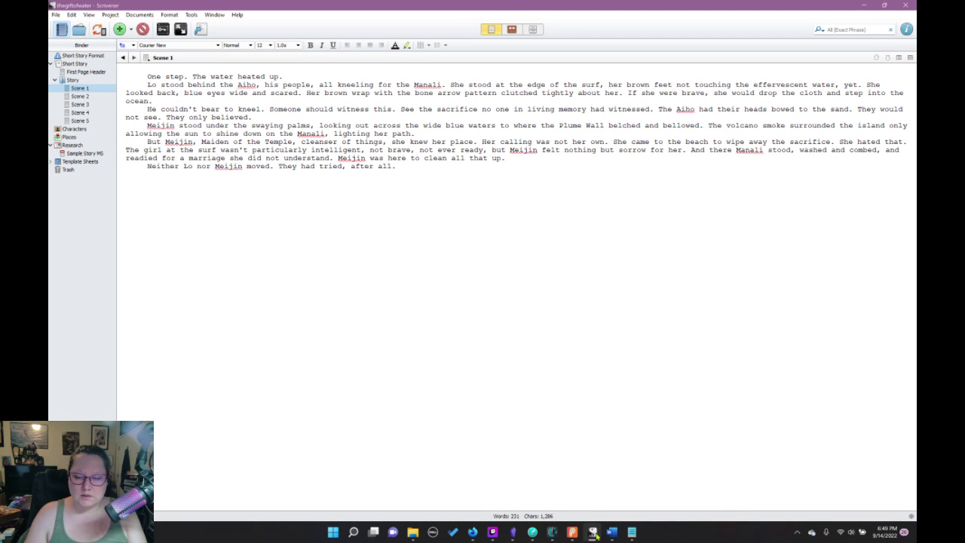
click(866, 7)
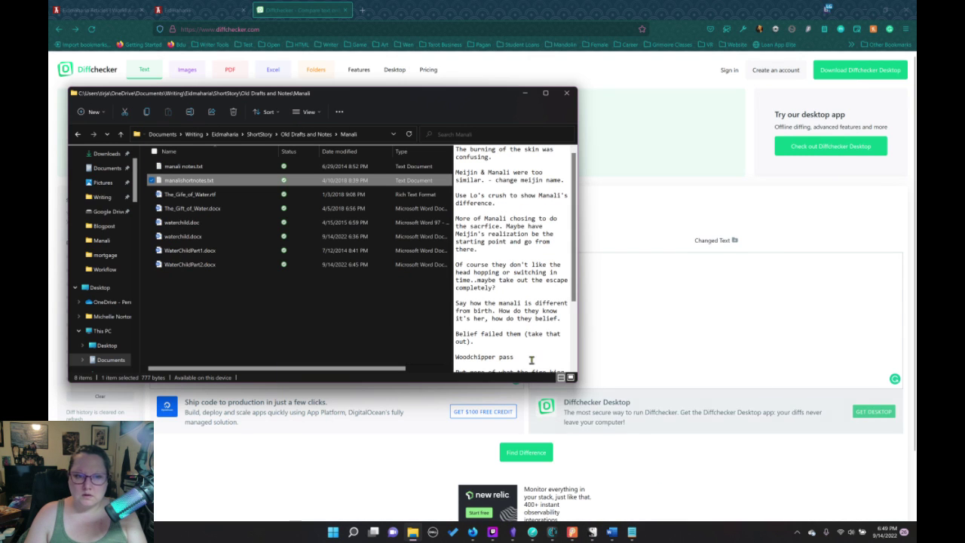
Copy the entire text of Agiftofwater.docx from Word into Diffchecker as the original text
click(612, 532)
click(563, 490)
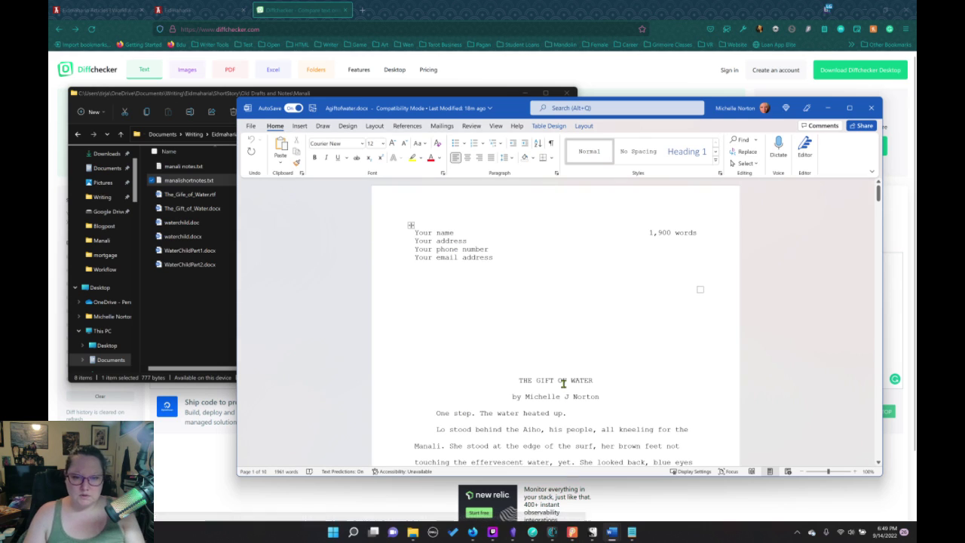
key(ctrl+a)
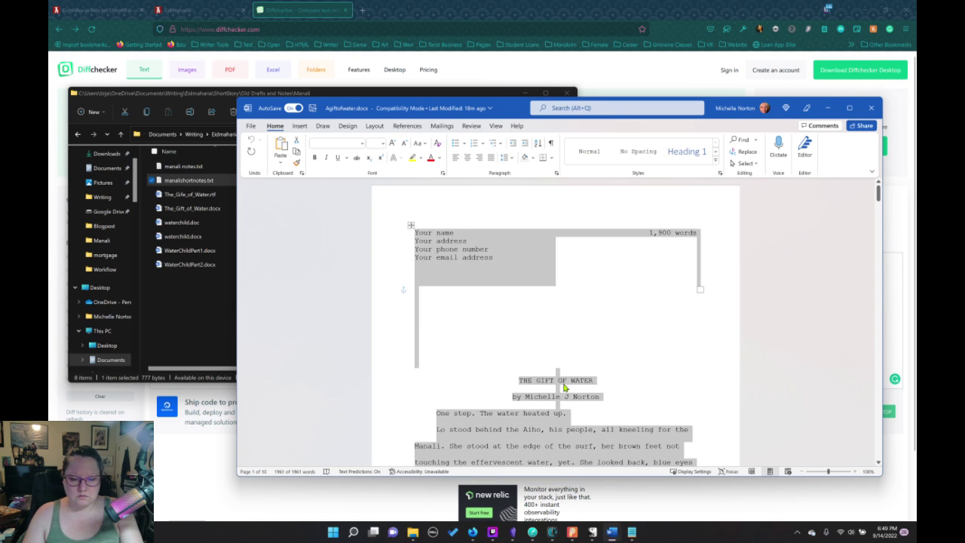
click(226, 436)
click(234, 335)
key(ctrl+v)
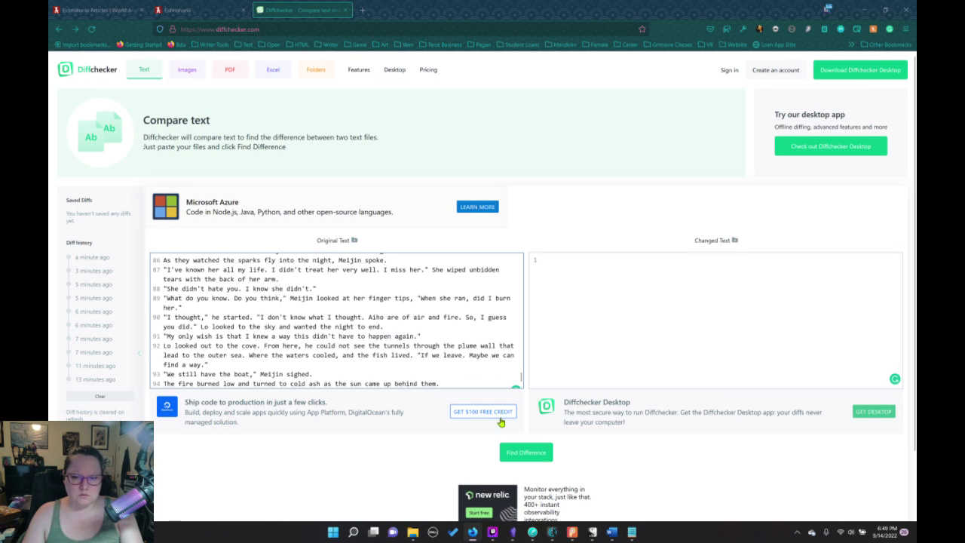
Copy the entire text of agiftofwater.rtf from Word into Diffchecker as the changed text, and find the differences
mouse_move(613, 531)
click(633, 498)
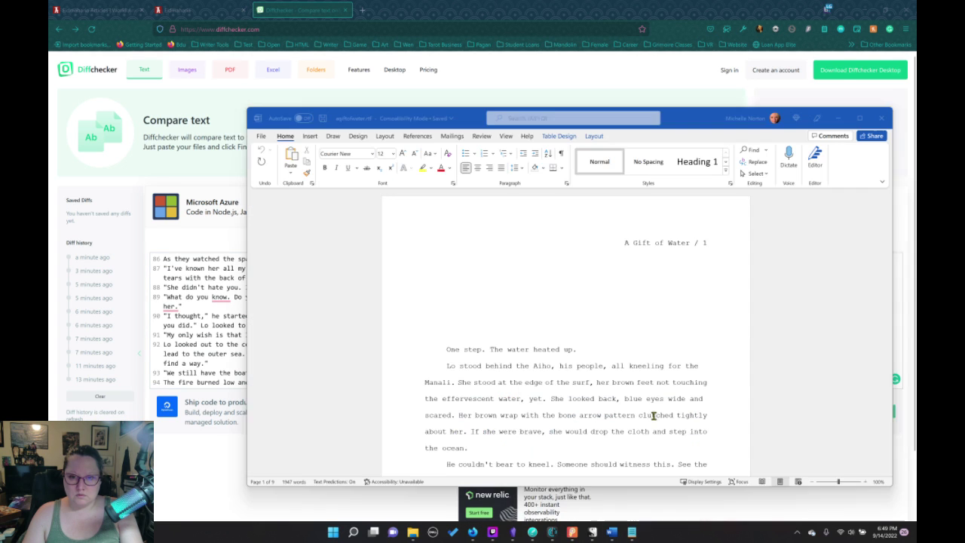
key(ctrl+a)
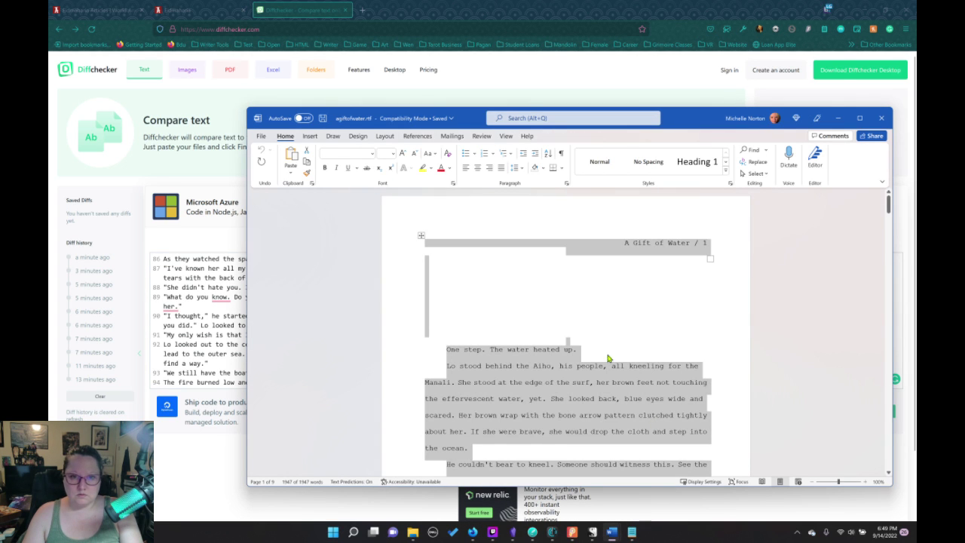
click(203, 479)
click(560, 280)
key(ctrl+v)
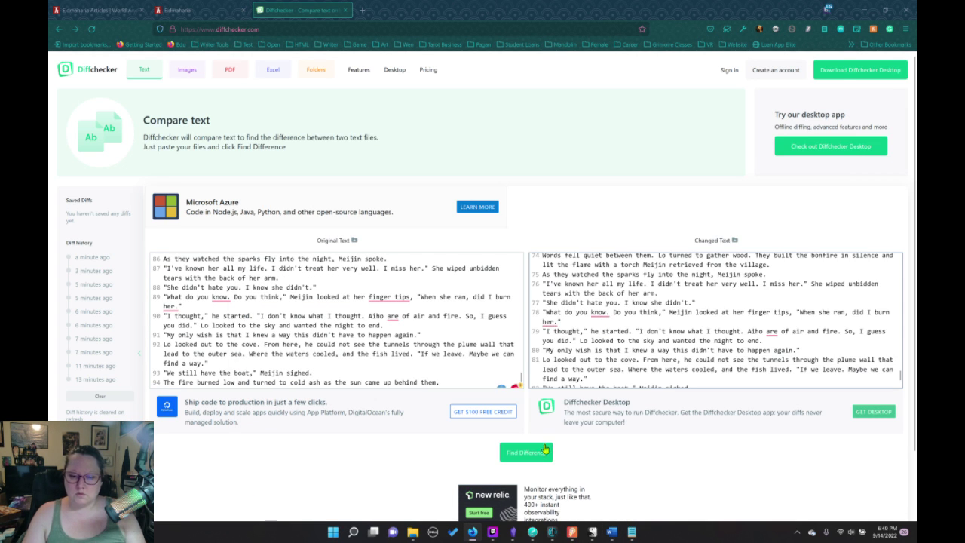
click(541, 452)
Examine the comparison of the two Gift of Water drafts from the opening header to the last line for differing passages
scroll(615, 371, down, 3)
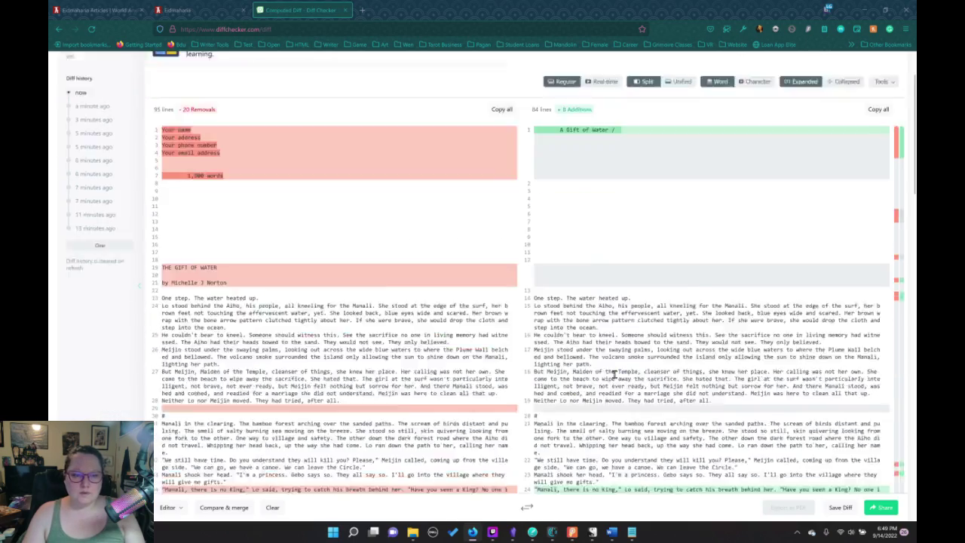
scroll(615, 371, down, 4)
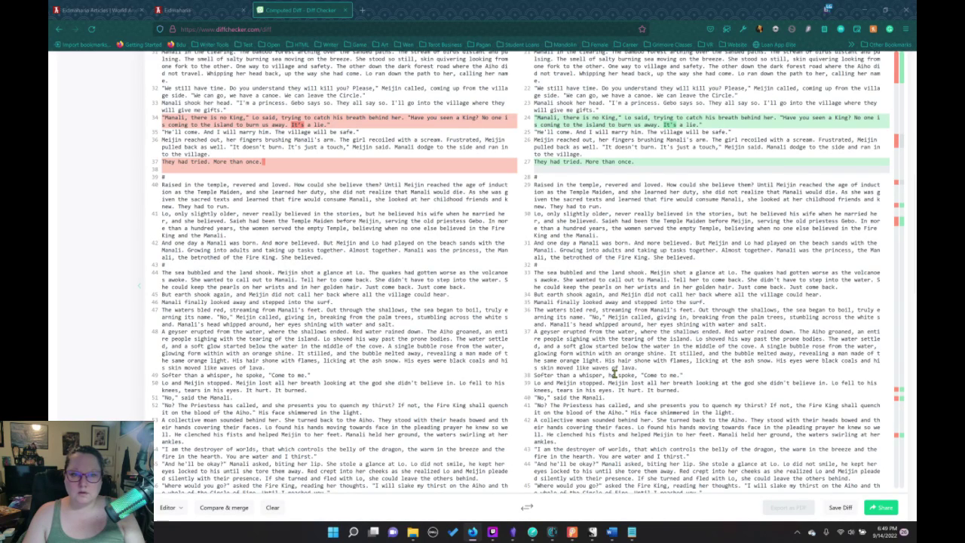
scroll(615, 371, down, 1)
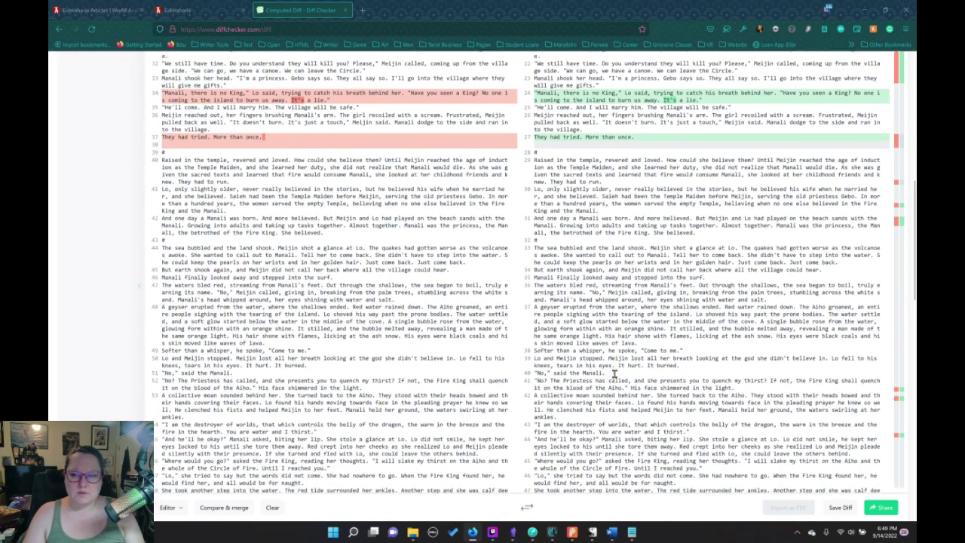
scroll(616, 375, down, 8)
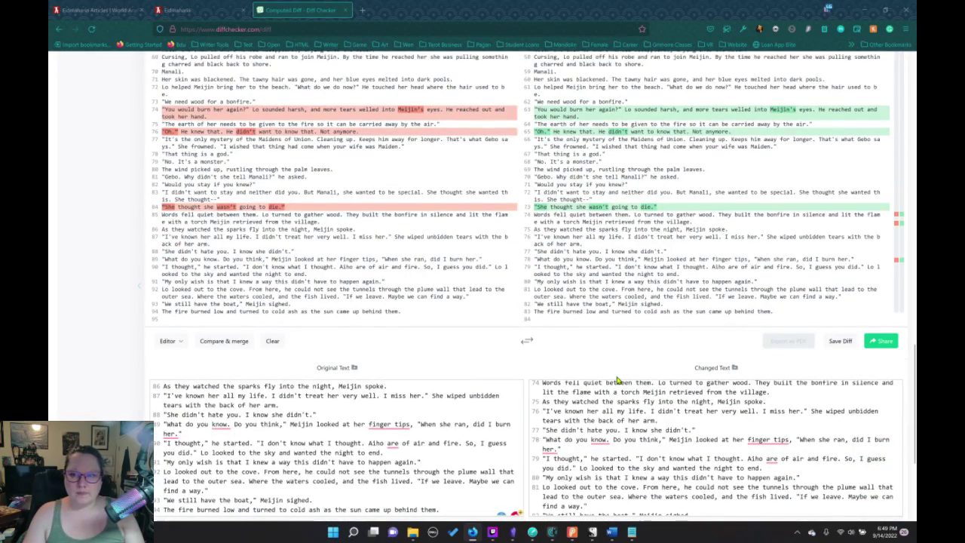
scroll(615, 381, down, 3)
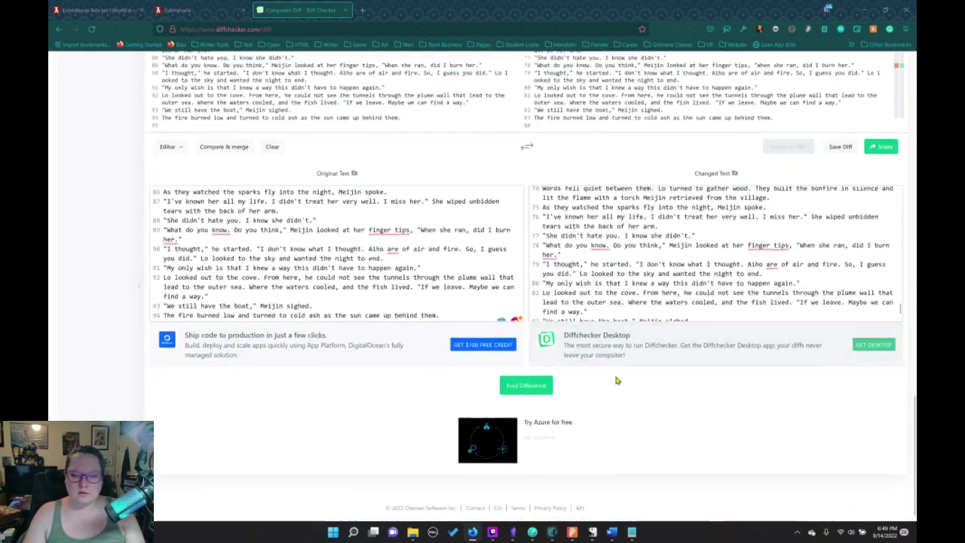
scroll(583, 408, up, 1)
scroll(583, 407, up, 1)
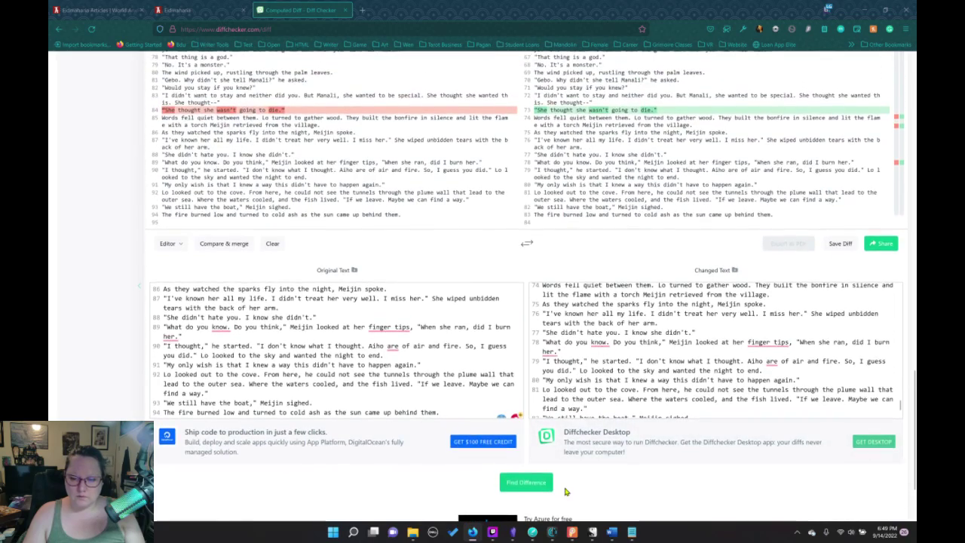
Close agiftofwater.rtf in Word and delete that file from the ShortStory folder
mouse_move(615, 534)
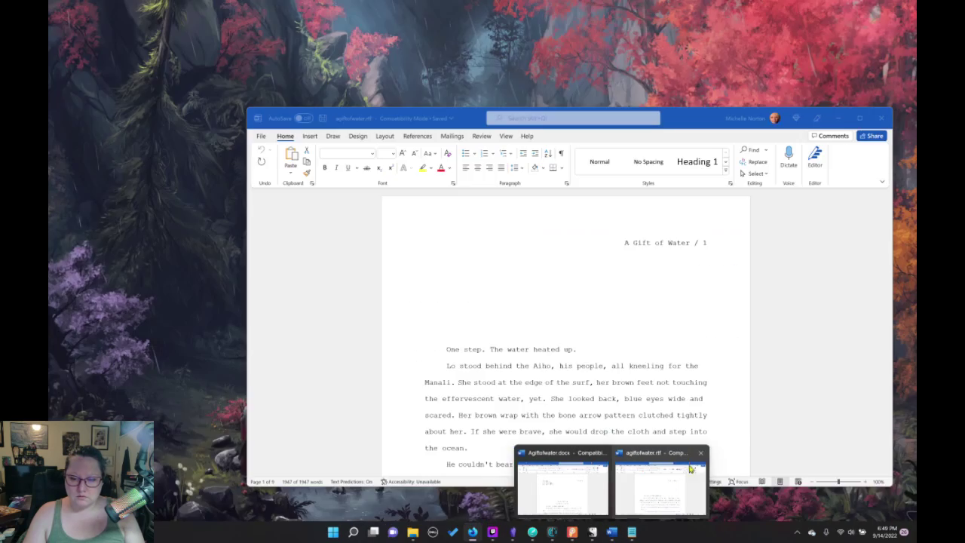
click(699, 453)
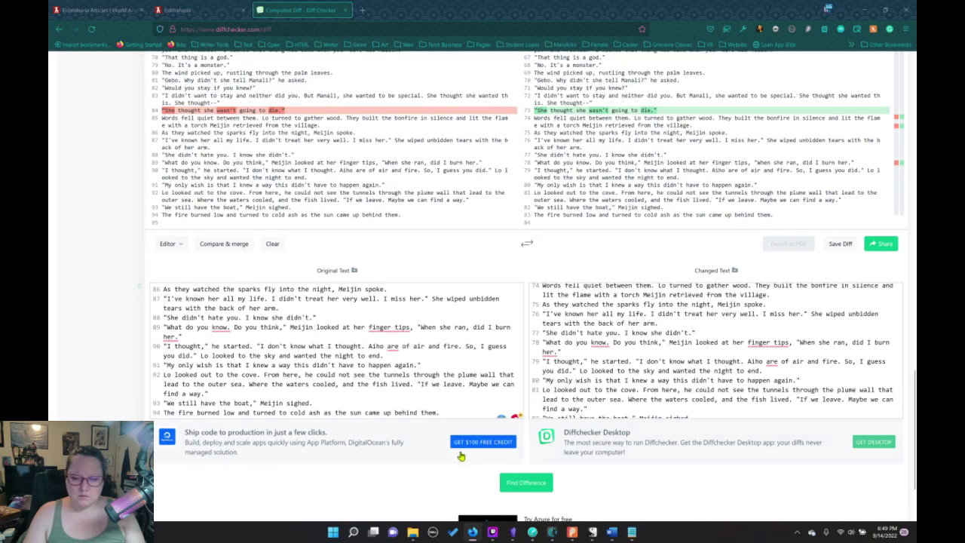
mouse_move(412, 532)
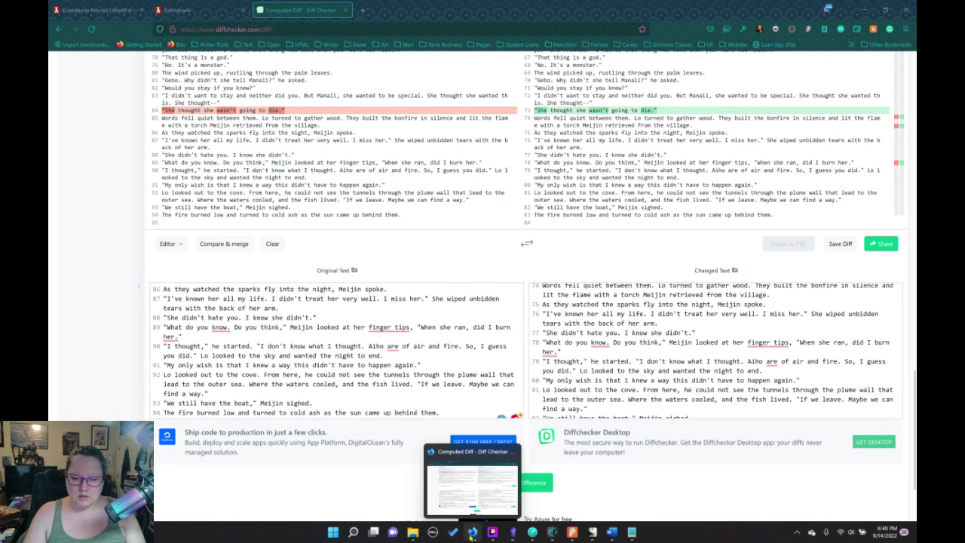
click(427, 469)
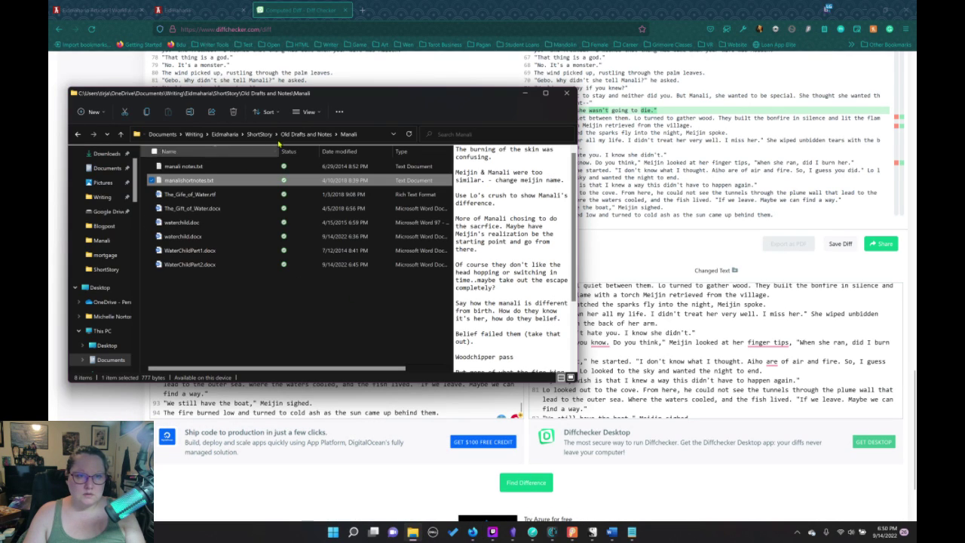
key(alt+Up)
key(alt+Up)
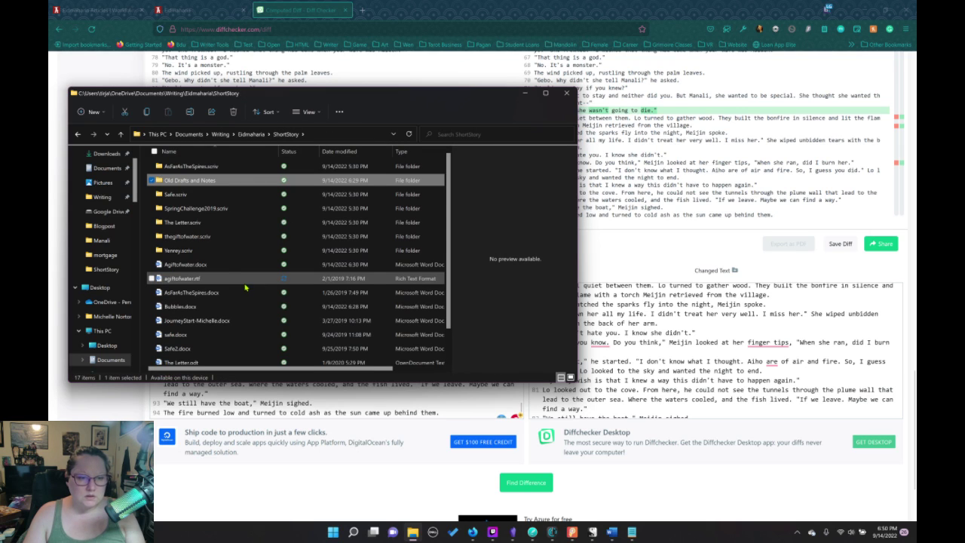
click(193, 282)
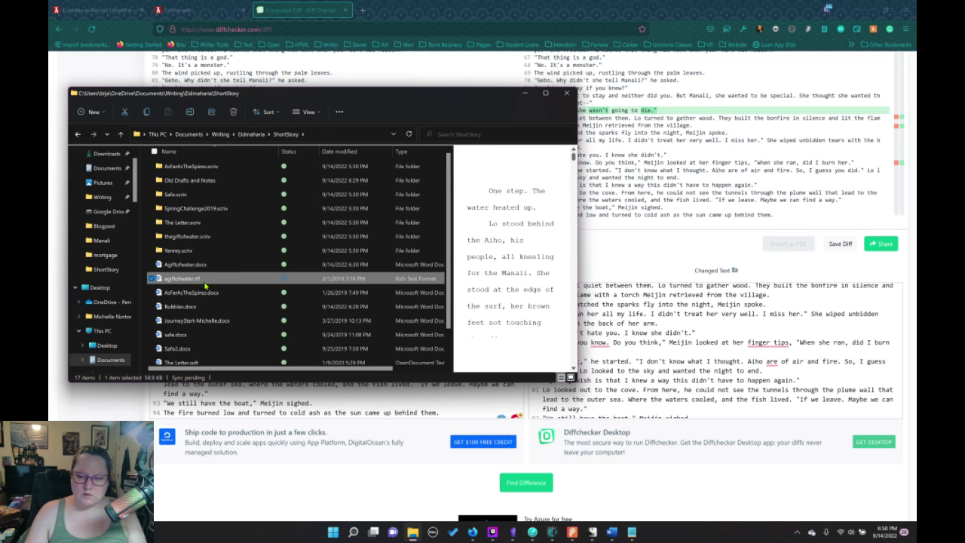
key(Delete)
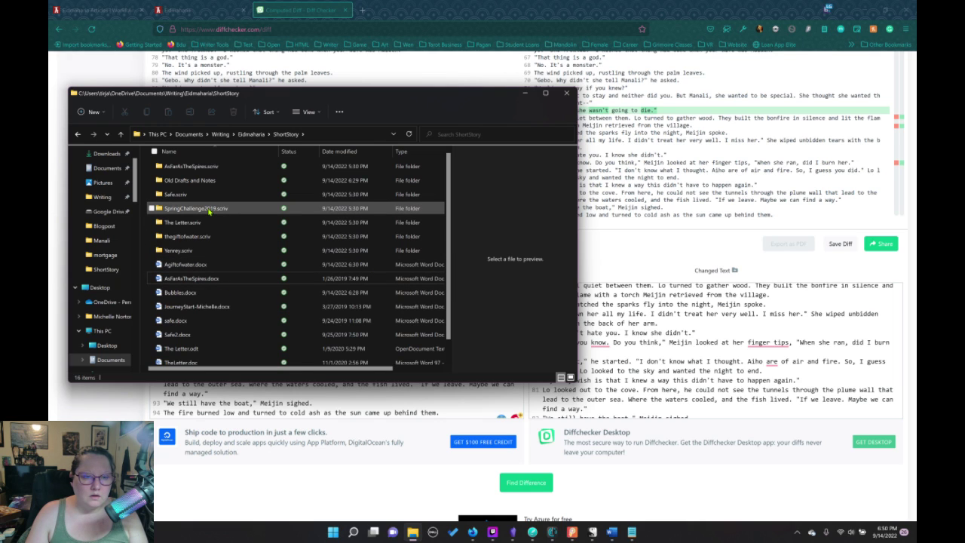
Open waterchild.docx from the Manali folder in Old Drafts and Notes, and remove the author's contact block above the title
double_click(180, 180)
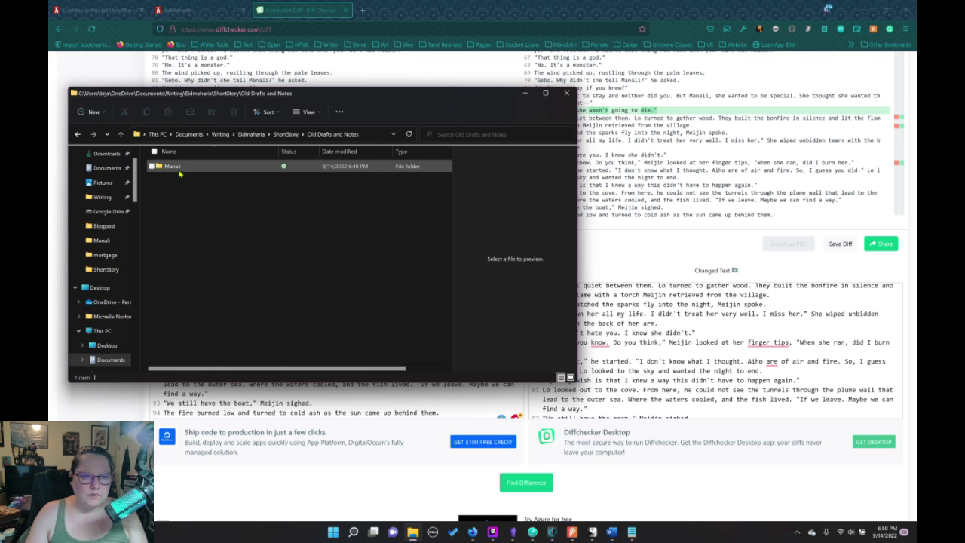
double_click(180, 173)
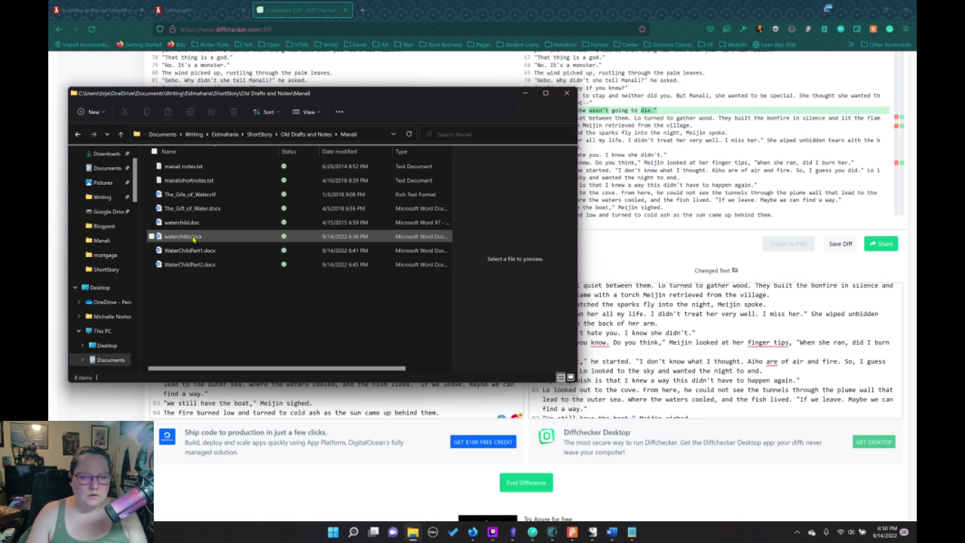
click(194, 238)
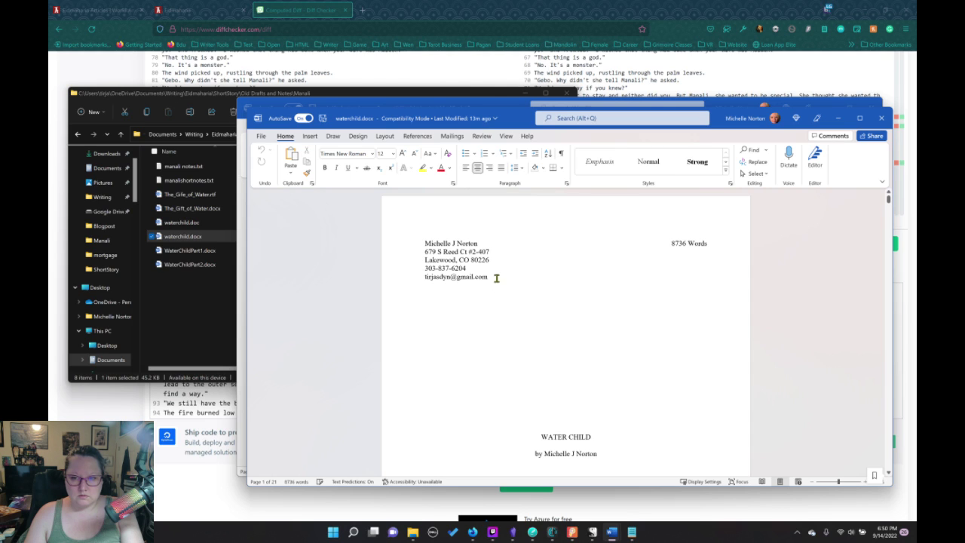
drag(495, 277, 414, 235)
key(Delete)
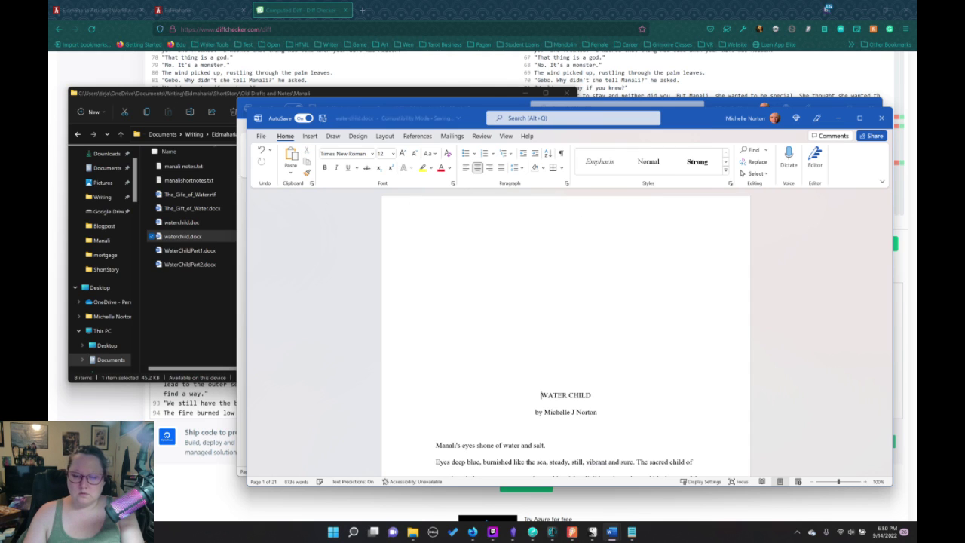
Copy the entire text of waterchild.docx from Word into Diffchecker as the changed text, and find the differences
key(ctrl+a)
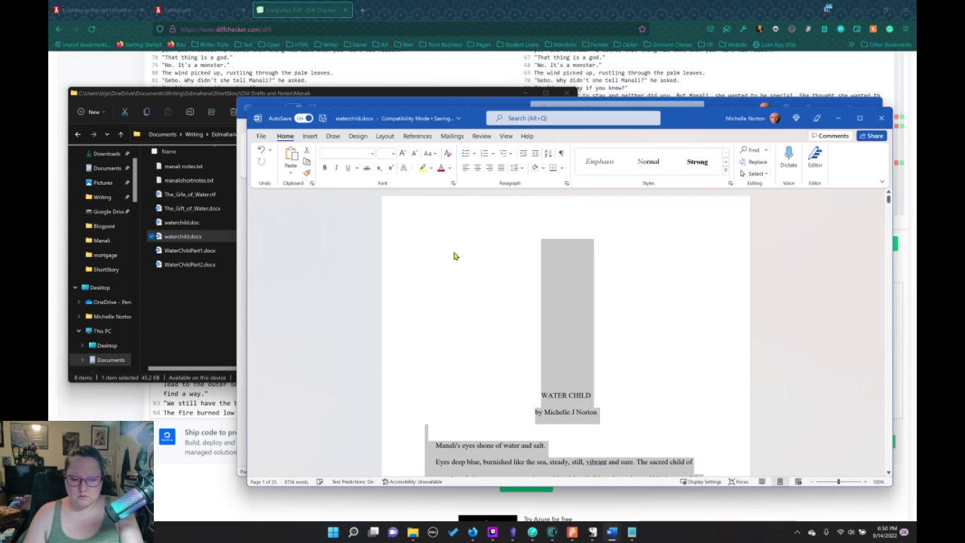
key(ctrl+v)
key(ctrl+z)
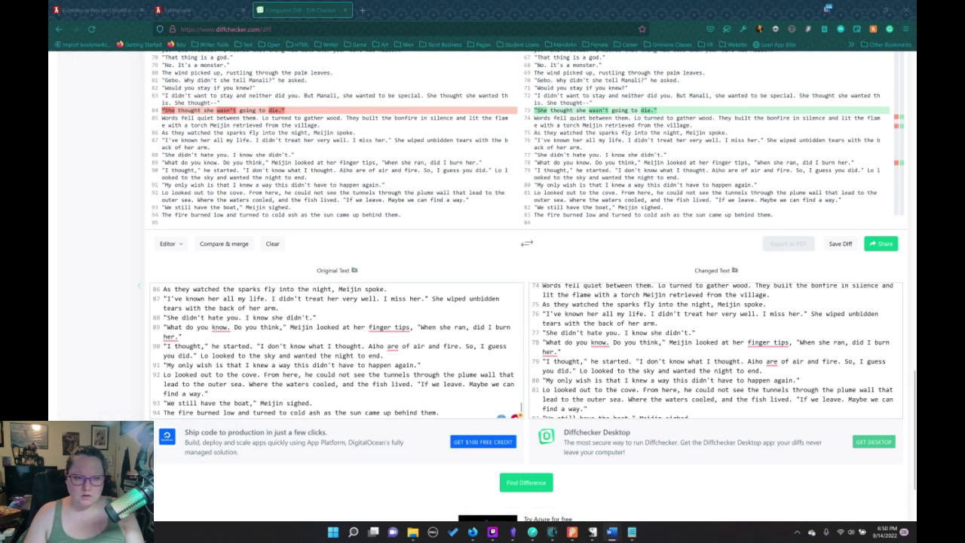
key(alt+Tab)
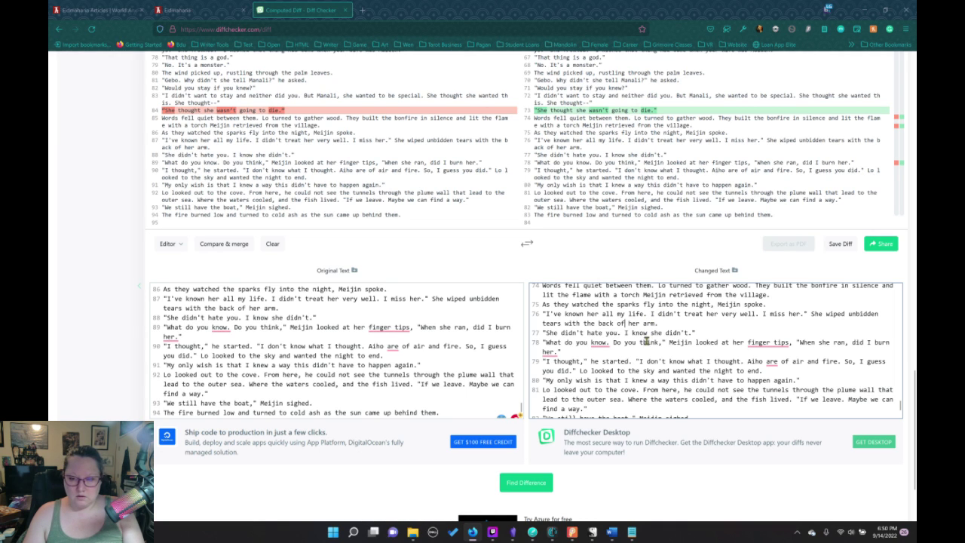
key(ctrl+a)
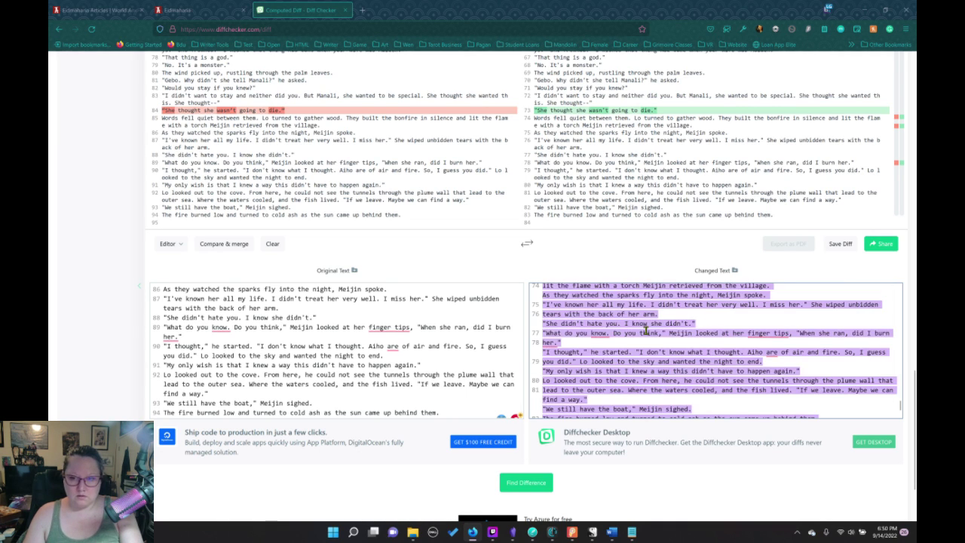
key(ctrl+v)
click(527, 483)
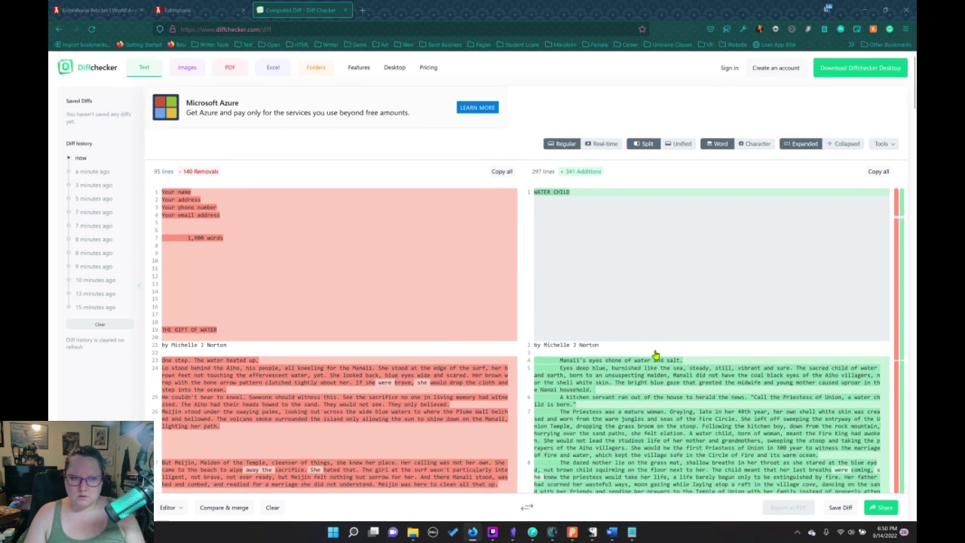
Examine the comparison of the Gift of Water and Water Child drafts from the title onwards for matching passages
scroll(655, 355, down, 3)
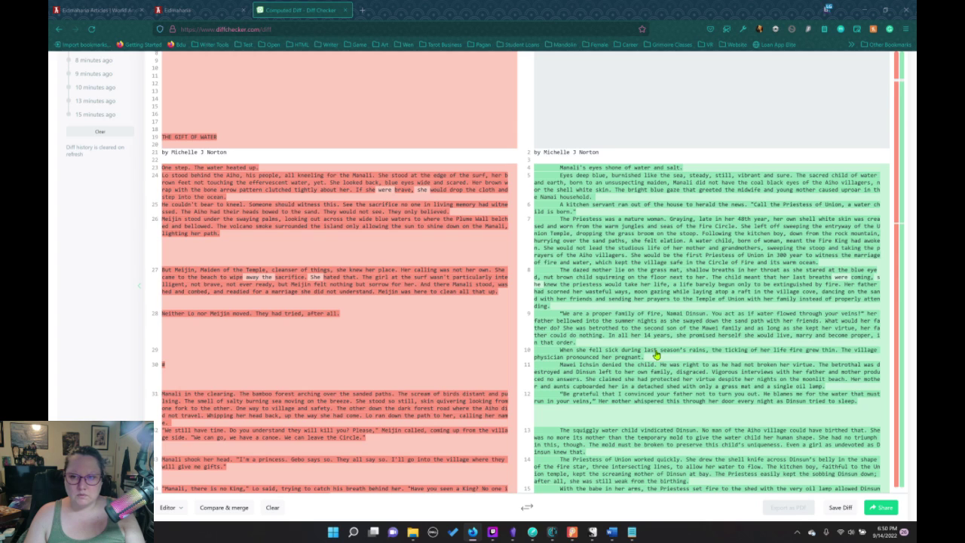
scroll(655, 354, up, 3)
scroll(656, 354, down, 2)
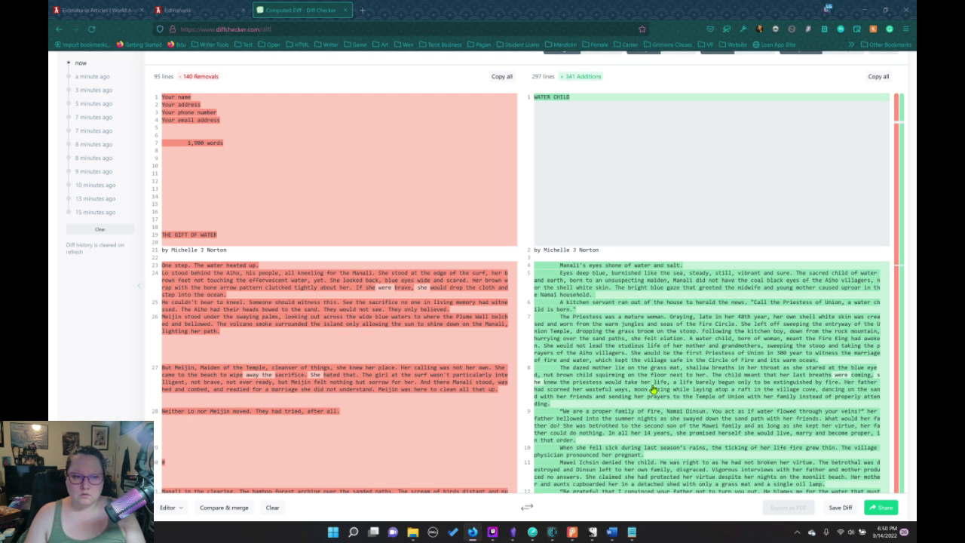
scroll(654, 389, down, 4)
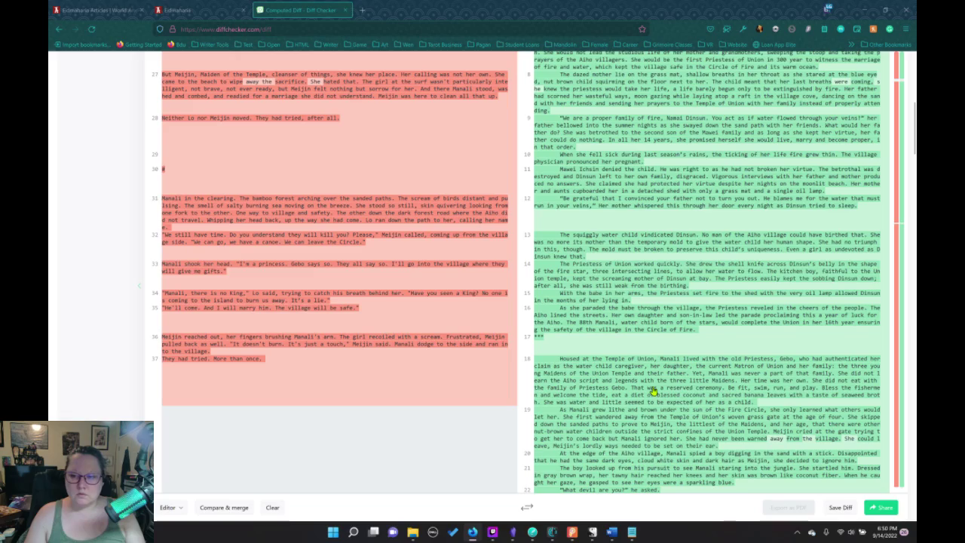
scroll(654, 391, down, 1)
scroll(653, 391, down, 15)
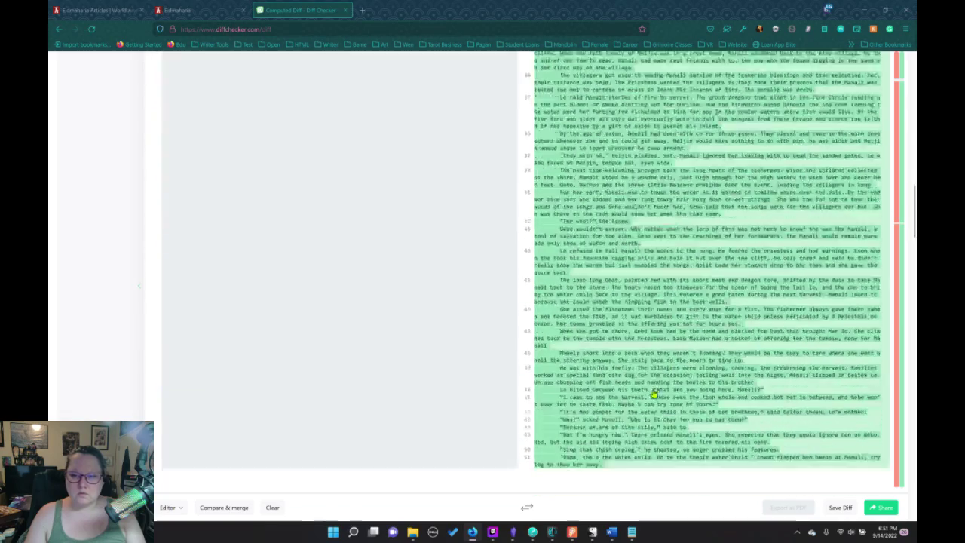
scroll(655, 400, down, 8)
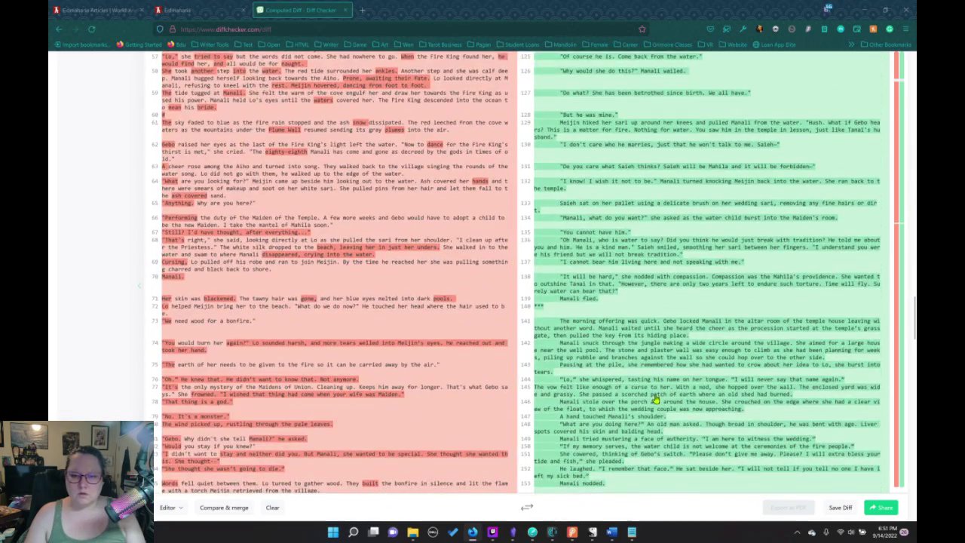
Close waterchild.docx in Word, and check the end of the original text and the open Agiftofwater.docx
mouse_move(611, 534)
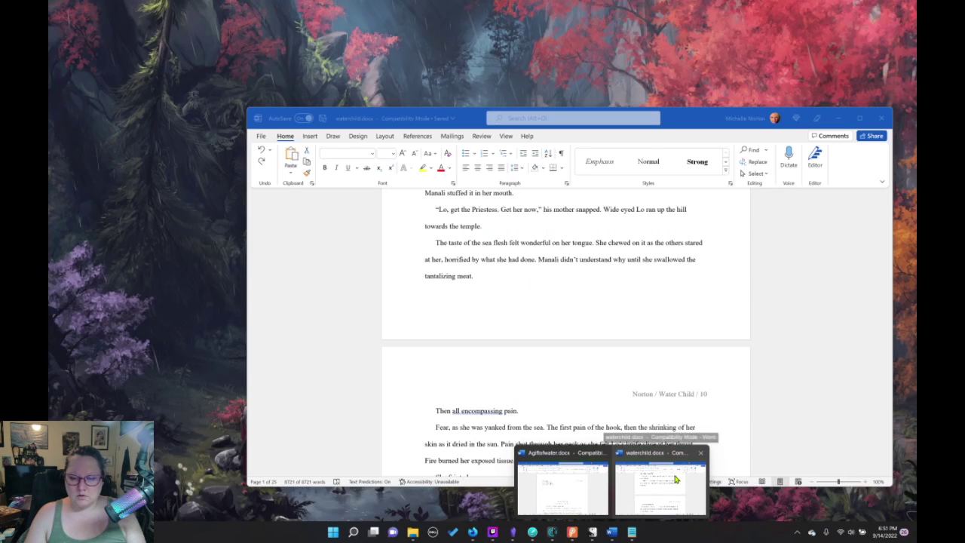
mouse_move(677, 480)
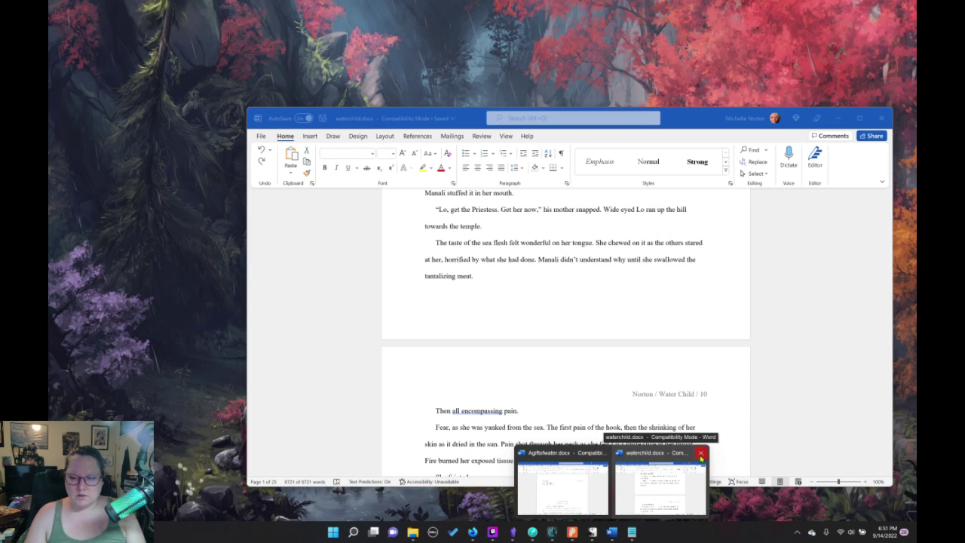
click(701, 456)
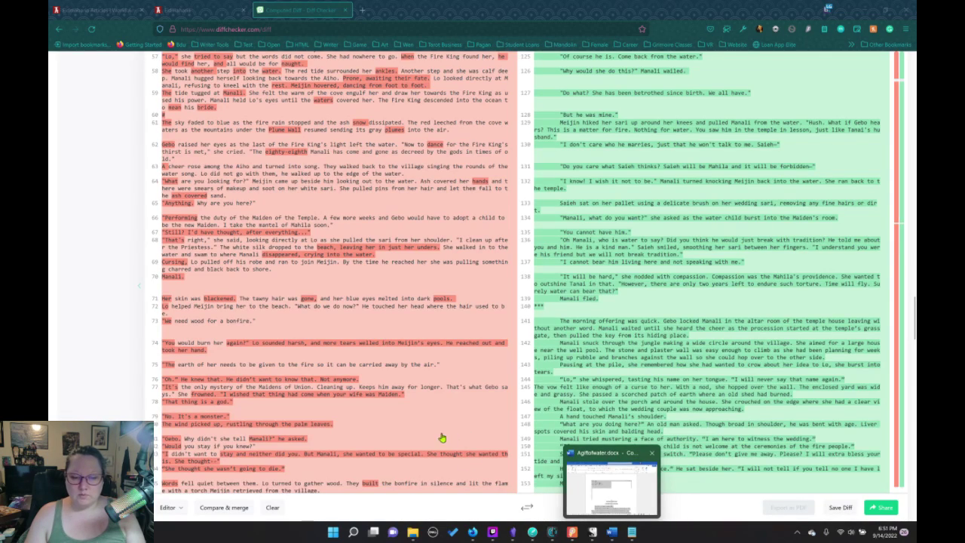
scroll(442, 437, down, 10)
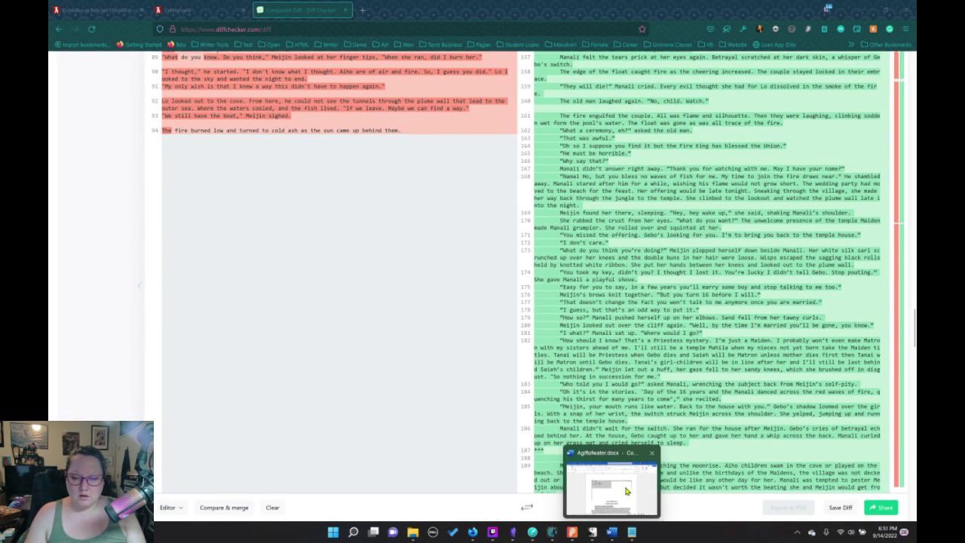
click(625, 491)
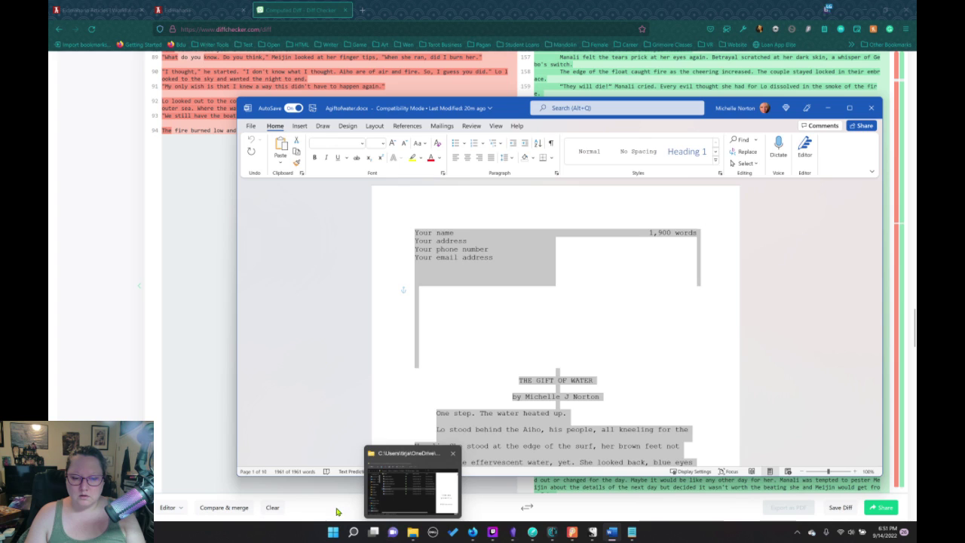
click(475, 529)
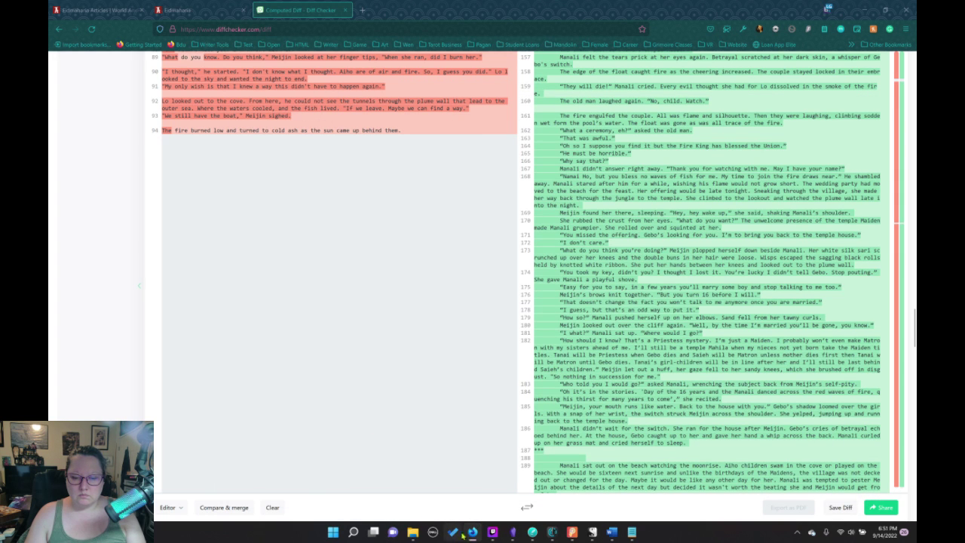
Open The_Gift_of_Water.docx from the Manali folder in Word
click(472, 532)
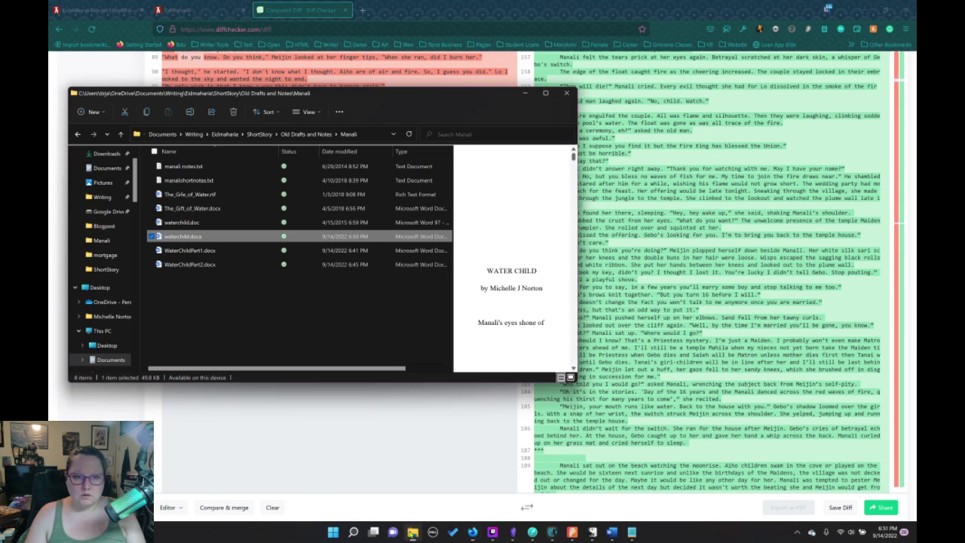
click(205, 210)
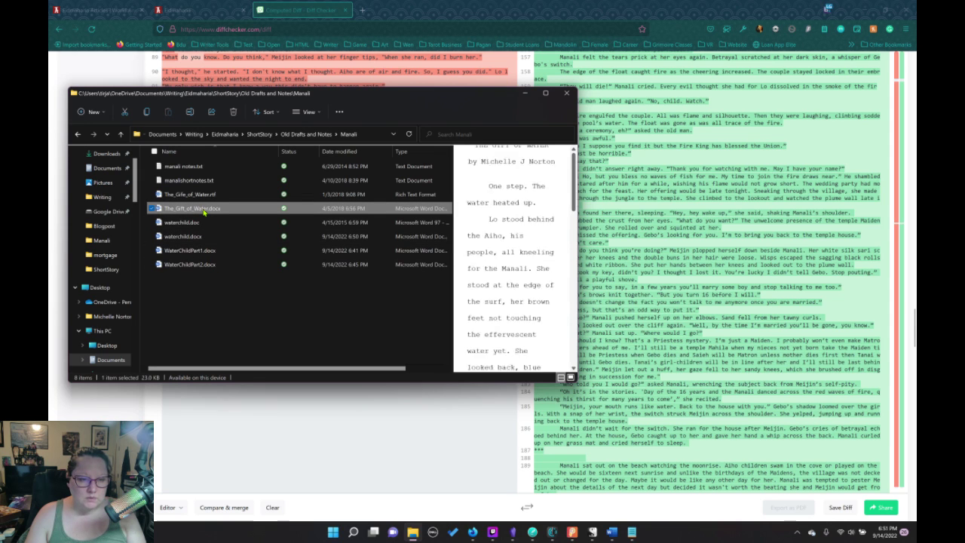
double_click(207, 212)
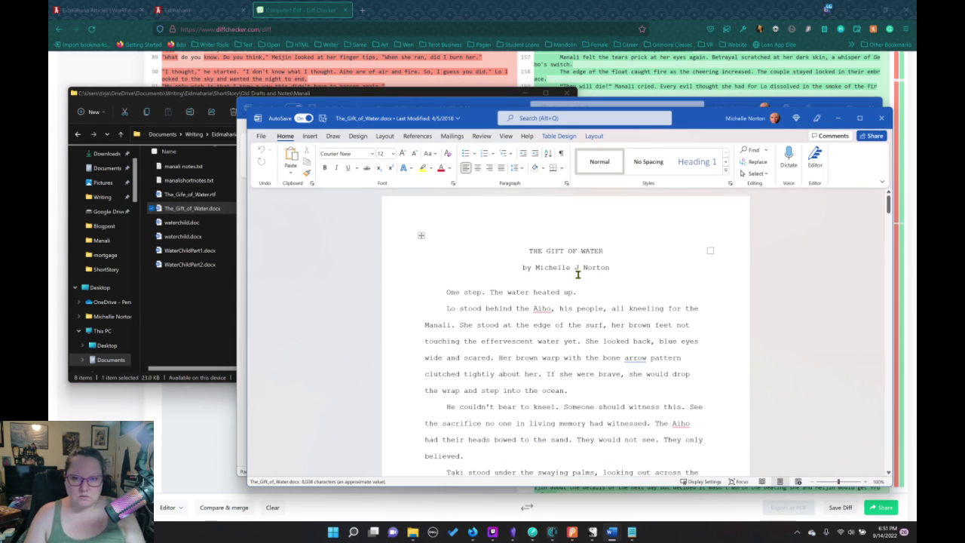
Copy the entire text of The_Gift_of_Water.docx into Diffchecker as the changed text, find the differences, and view the opening passages
key(ctrl+a)
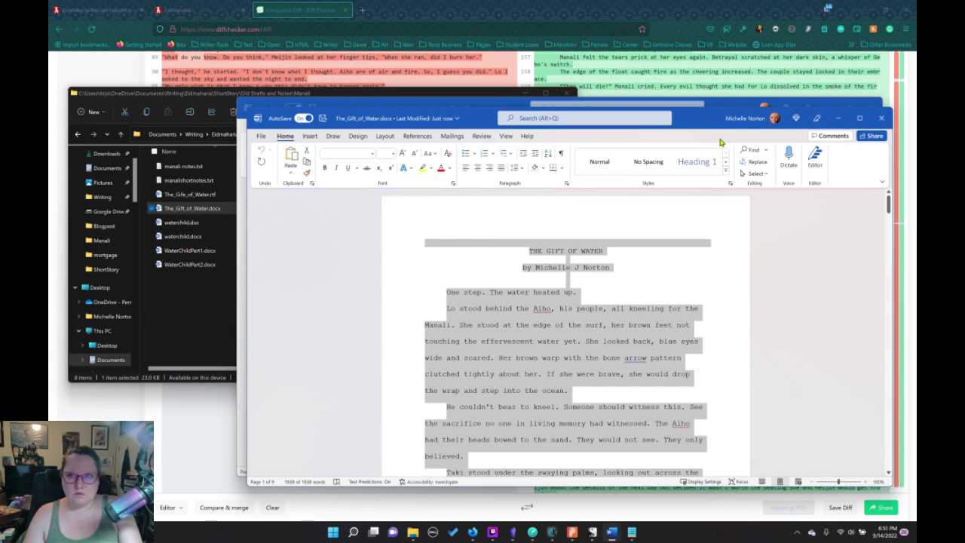
click(727, 103)
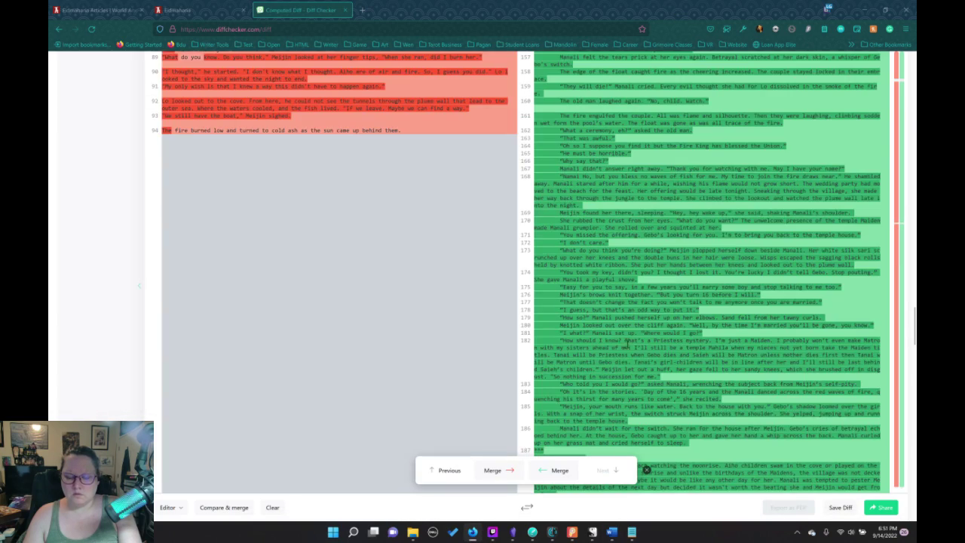
scroll(662, 342, down, 15)
scroll(664, 341, down, 5)
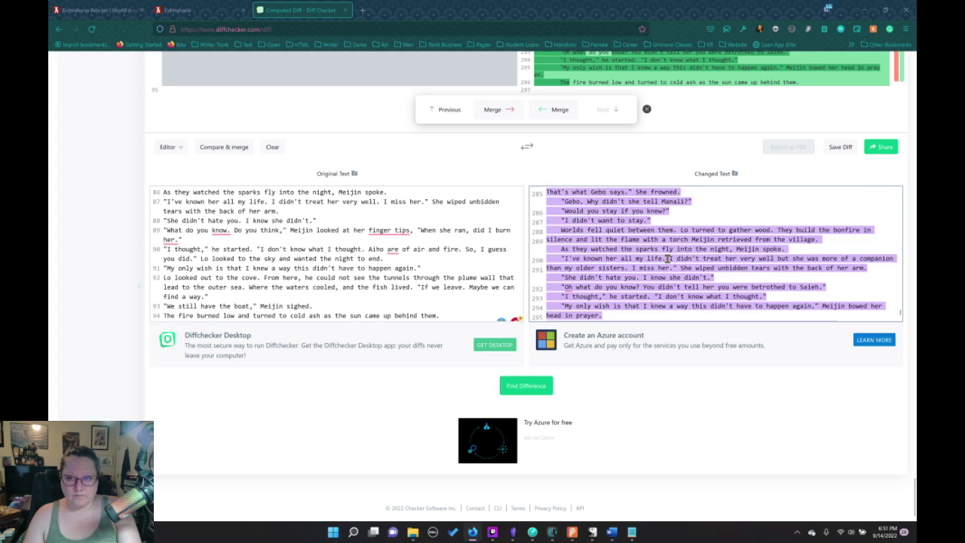
key(ctrl+a)
key(ctrl+v)
click(526, 385)
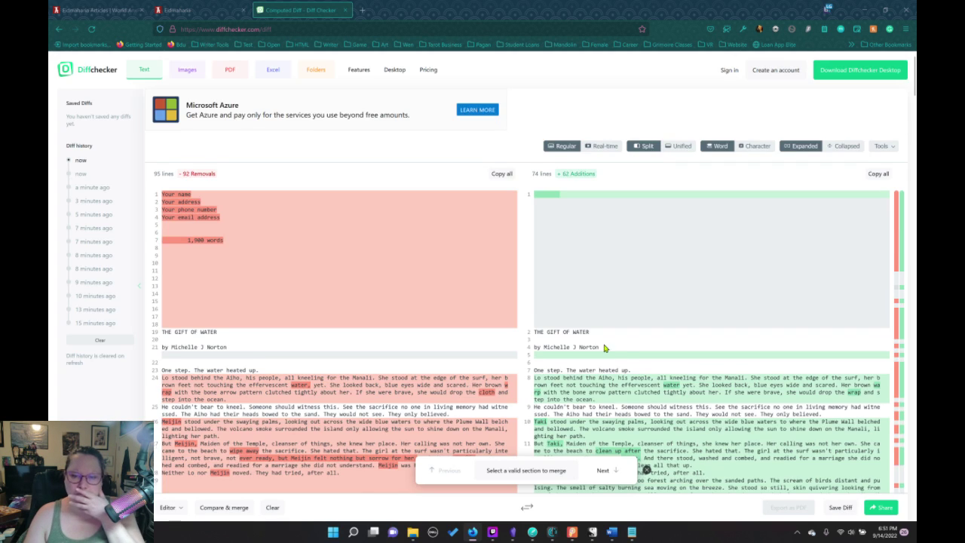
scroll(588, 370, down, 5)
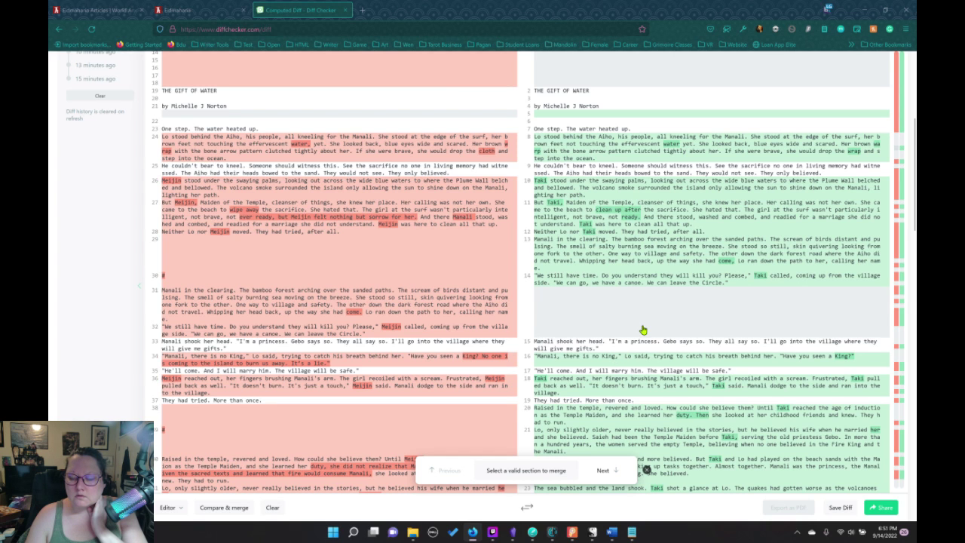
Examine the comparison of the two Gift of Water drafts from the opening to the ending for wording and name changes
scroll(644, 331, down, 3)
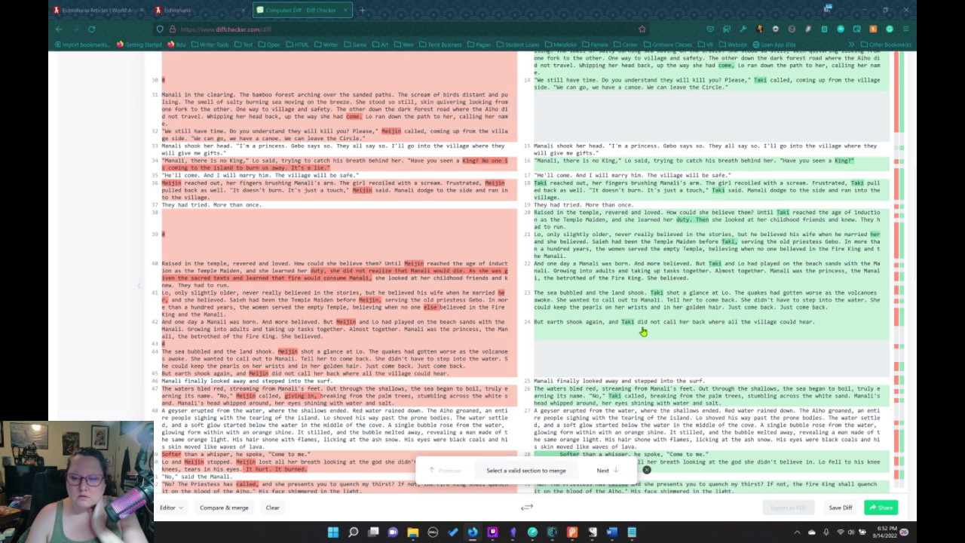
scroll(643, 332, down, 5)
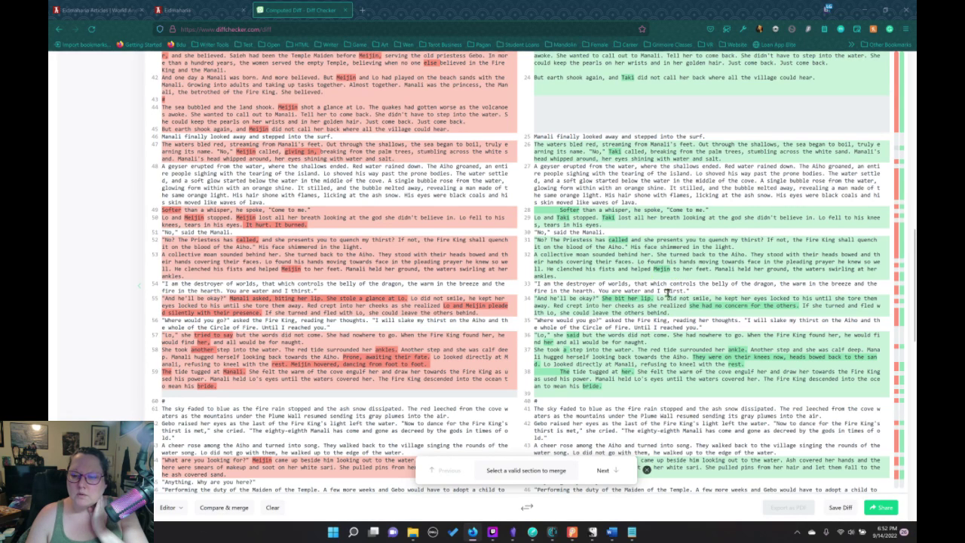
scroll(647, 317, down, 2)
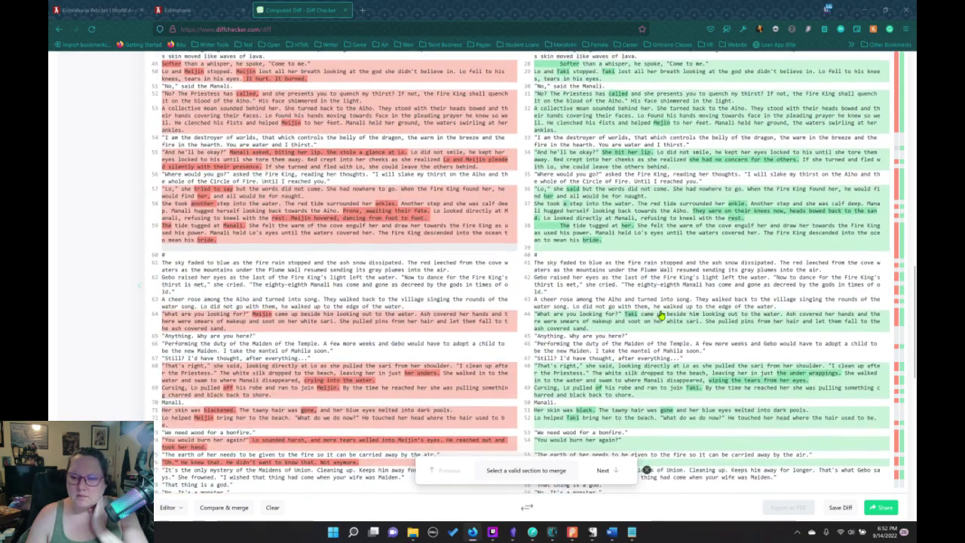
scroll(660, 316, down, 3)
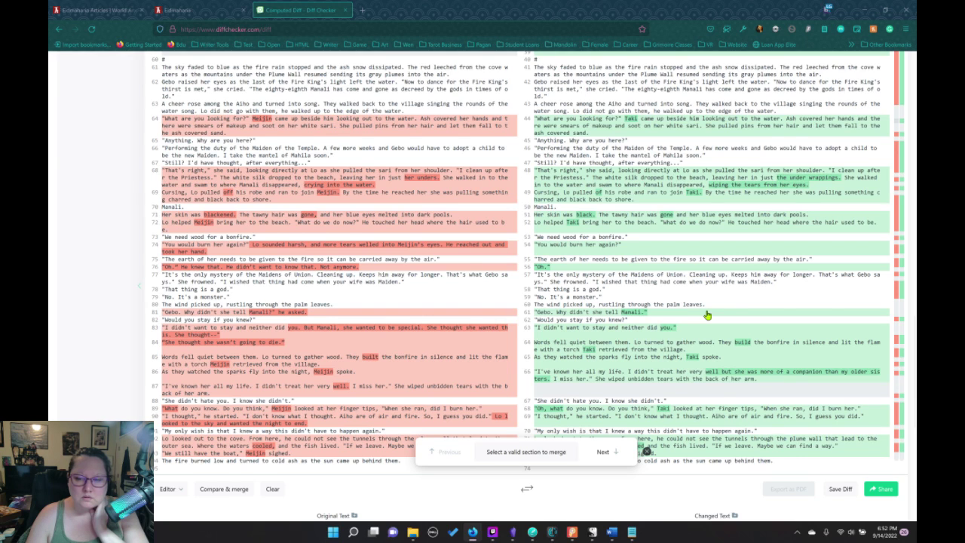
scroll(708, 314, down, 2)
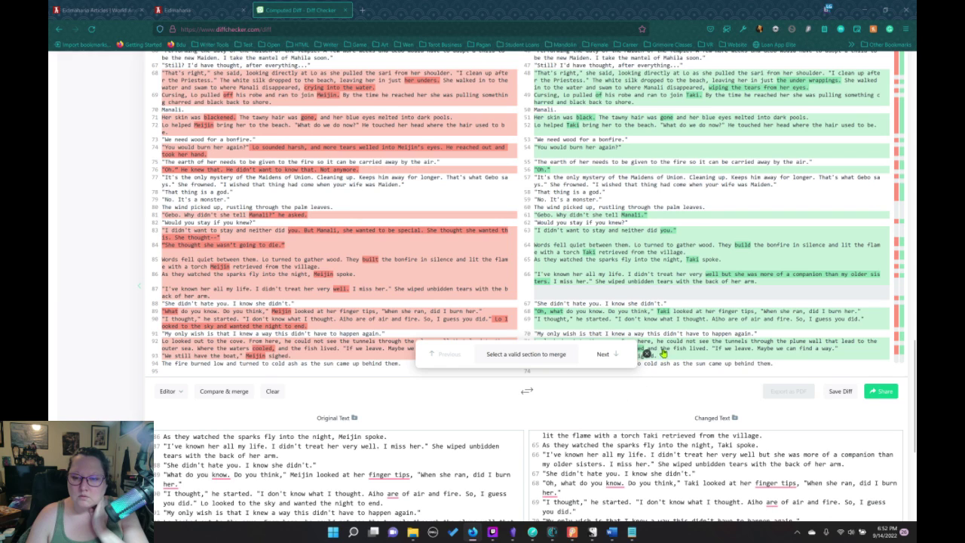
scroll(667, 348, down, 2)
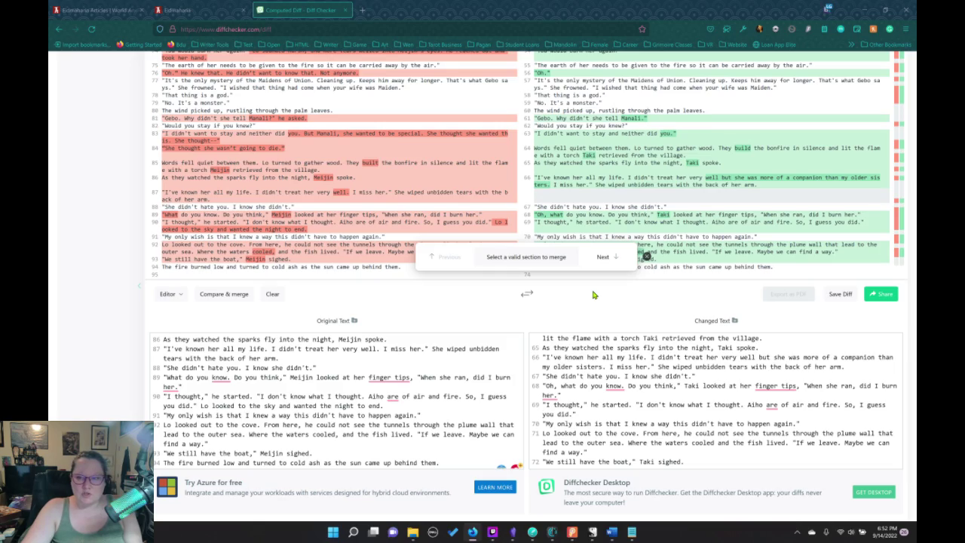
scroll(719, 204, up, 10)
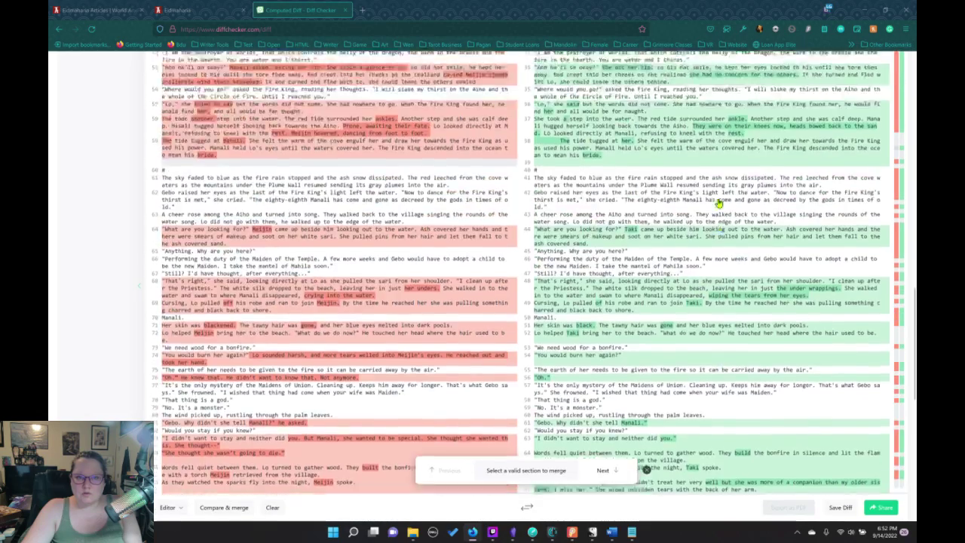
scroll(719, 204, up, 10)
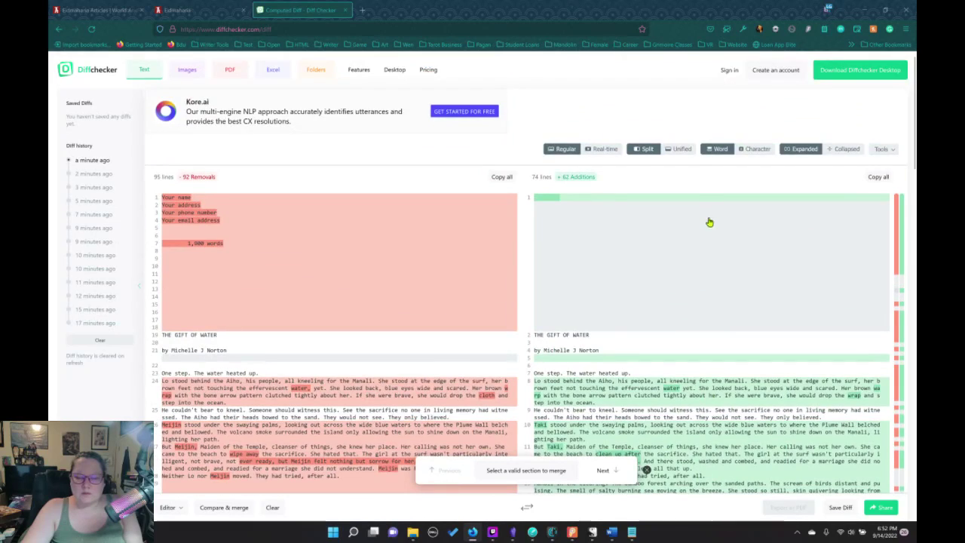
scroll(709, 222, down, 4)
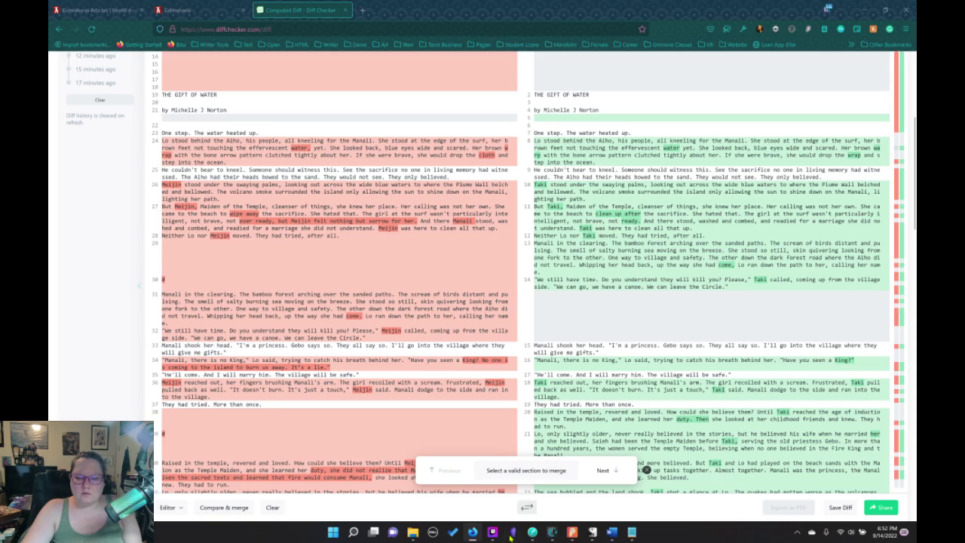
scroll(570, 455, down, 15)
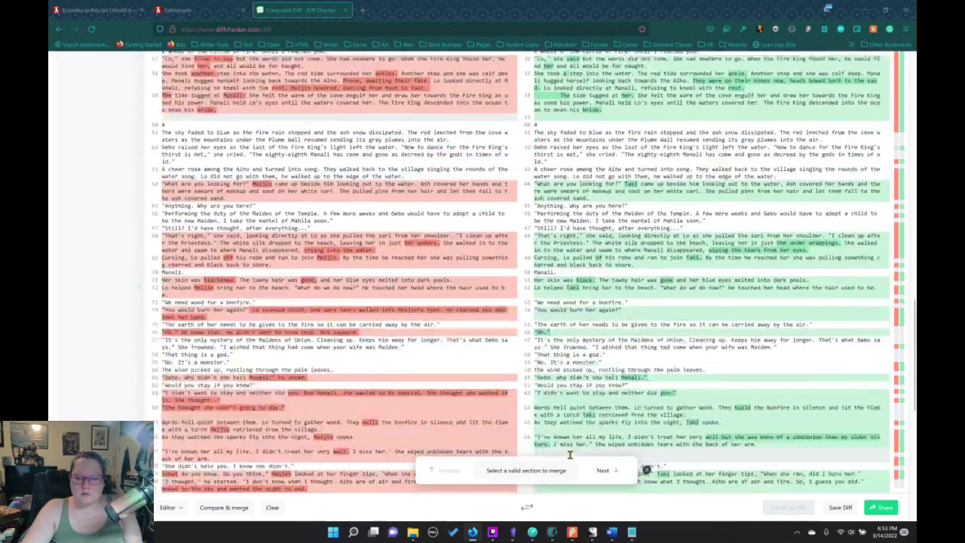
Replace Diffchecker's original text with the copied text of The_Gift_of_Water.docx
scroll(571, 455, down, 5)
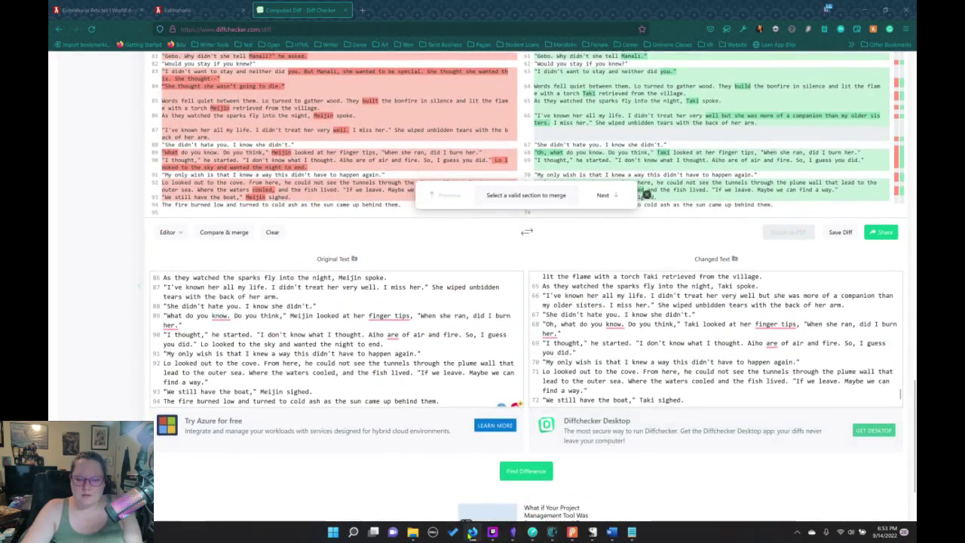
mouse_move(473, 534)
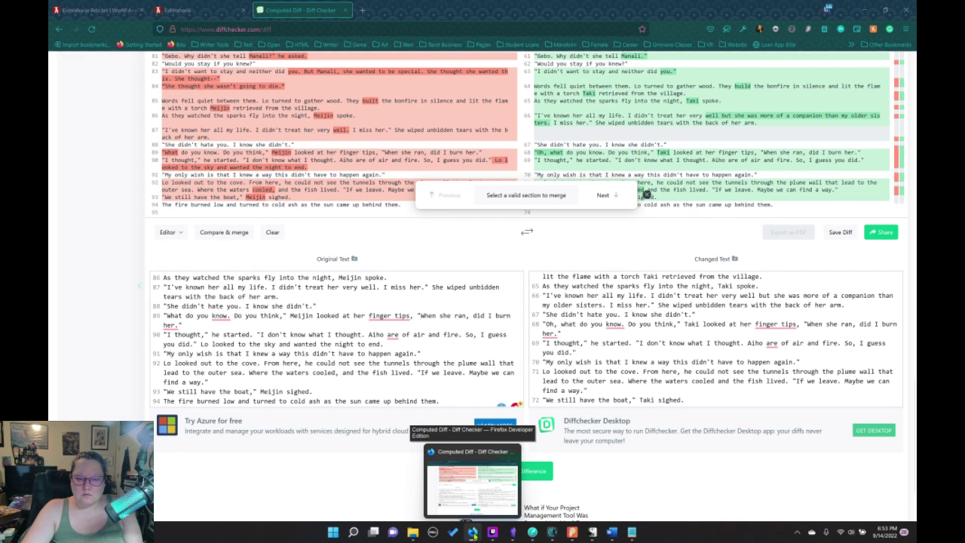
click(405, 361)
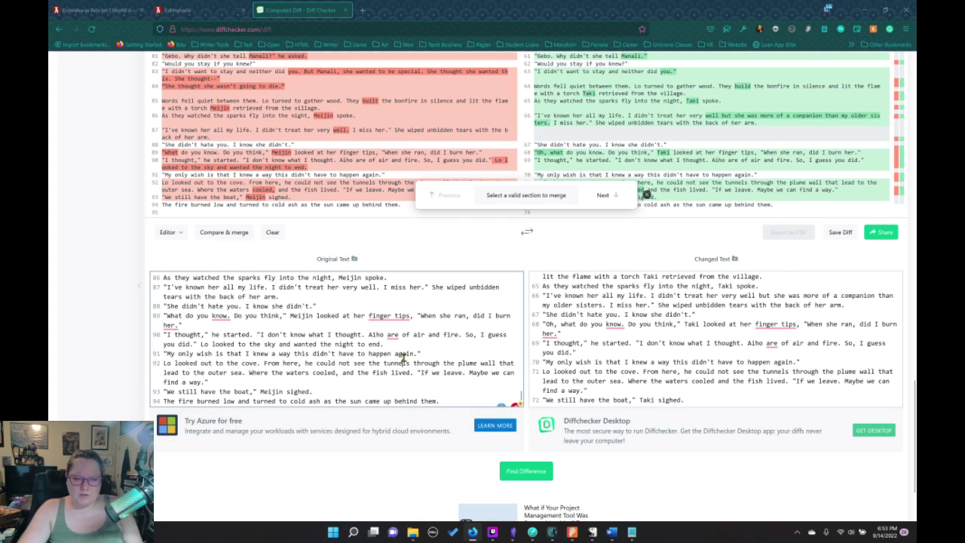
key(ctrl+a)
key(ctrl+v)
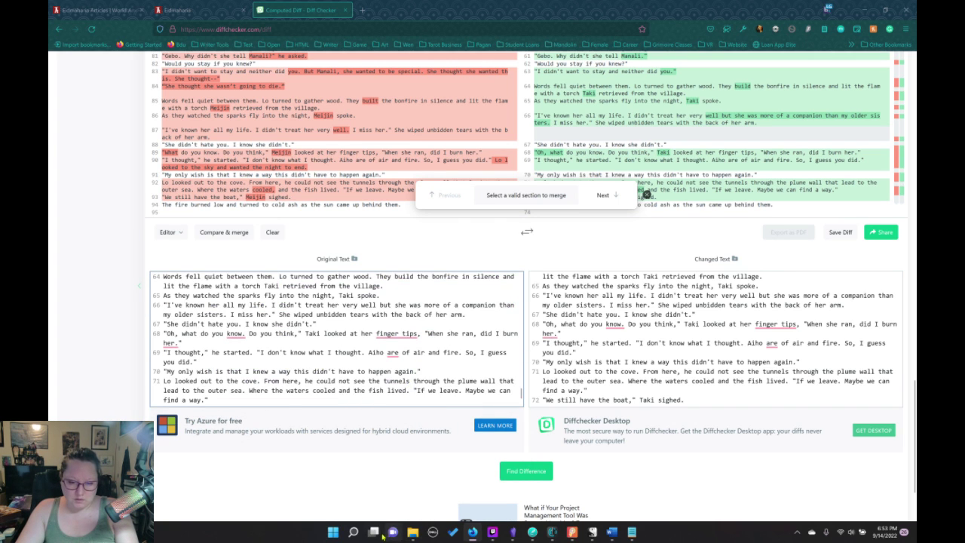
Open The_Gife_of_Water.rtf from the Manali folder in Word
click(413, 532)
double_click(230, 208)
click(235, 195)
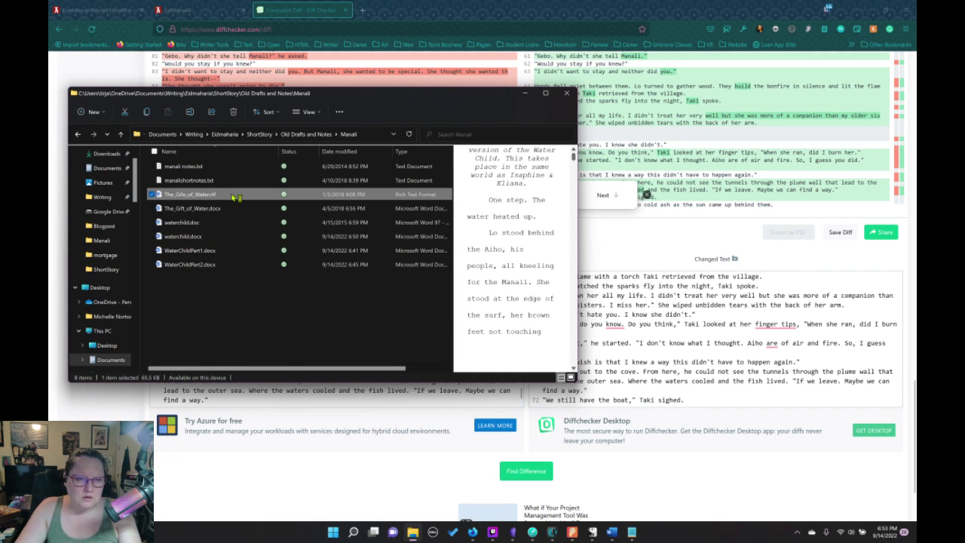
double_click(236, 195)
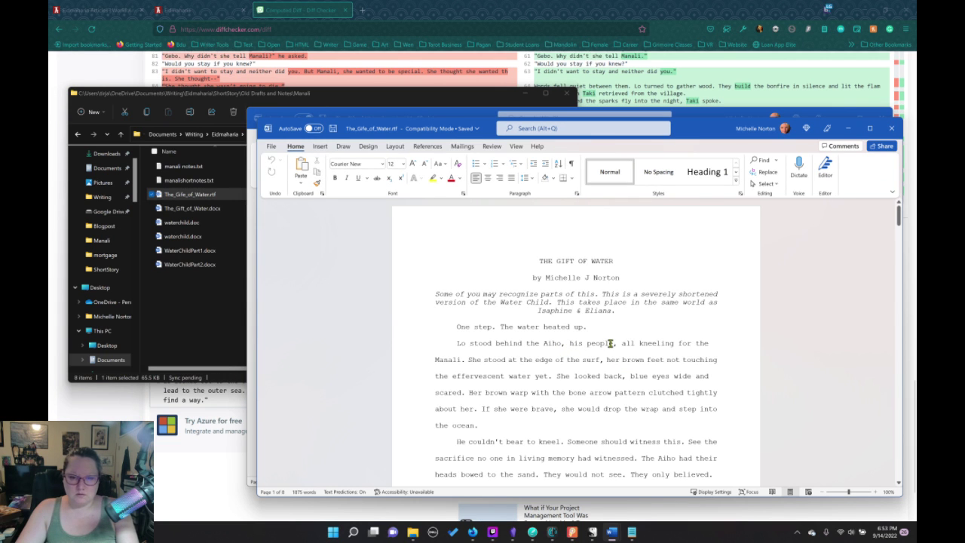
Copy the entire text of The_Gife_of_Water.rtf into Diffchecker as the changed text and find the differences
key(ctrl+a)
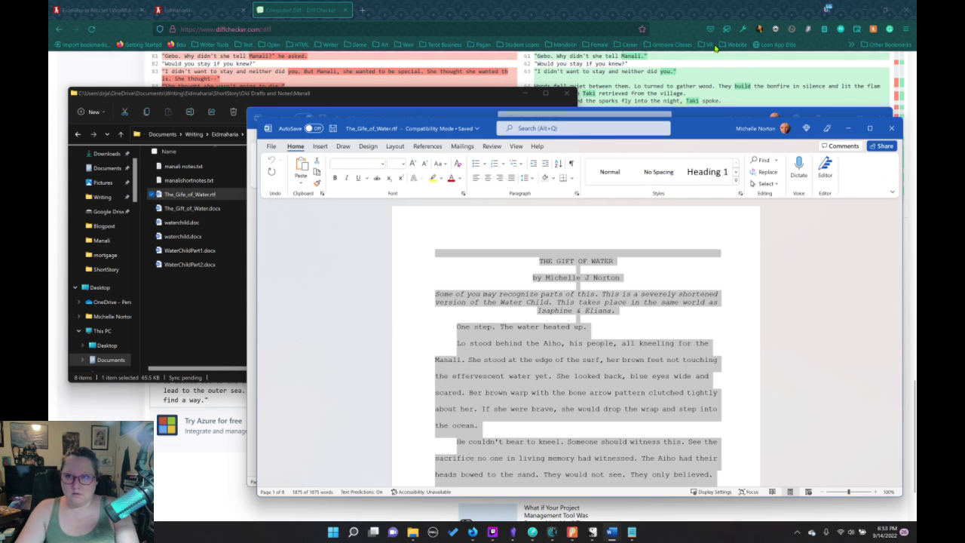
click(718, 70)
click(669, 304)
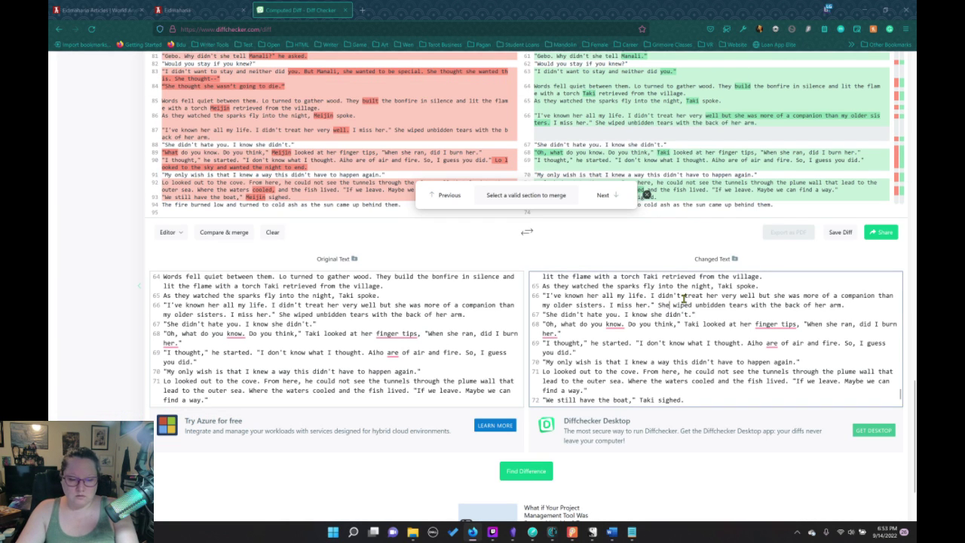
key(ctrl+a)
key(ctrl+v)
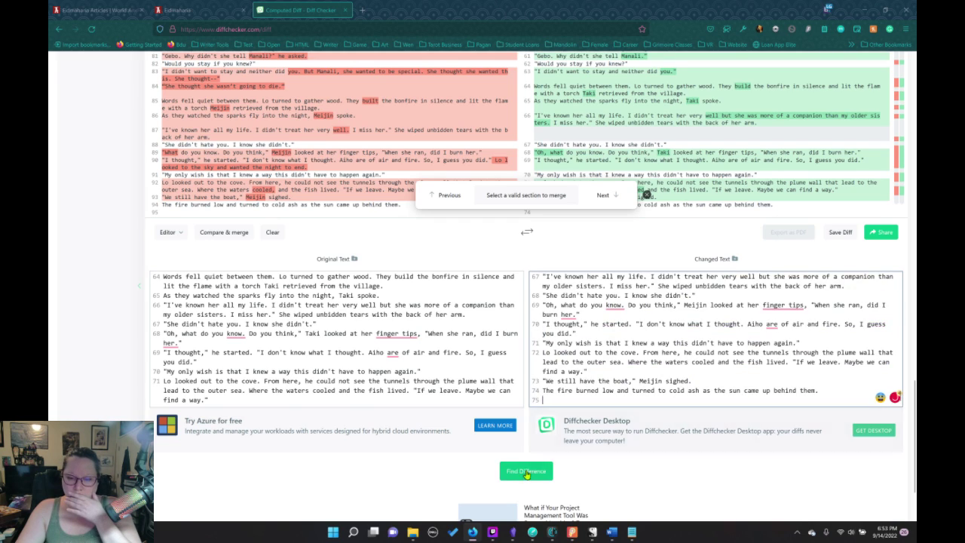
click(526, 472)
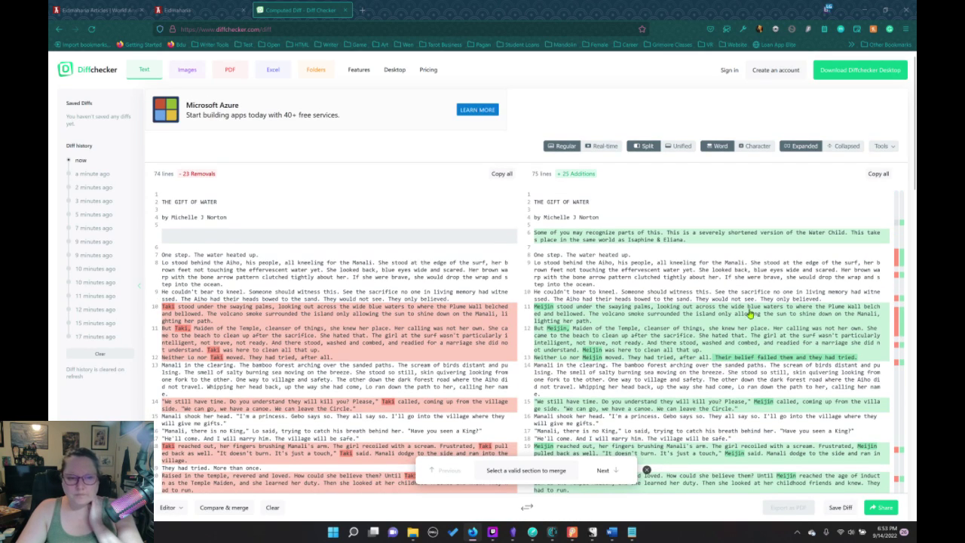
Examine the comparison of The_Gift_of_Water.docx and The_Gife_of_Water.rtf throughout for changed names and added sentences
scroll(737, 287, down, 3)
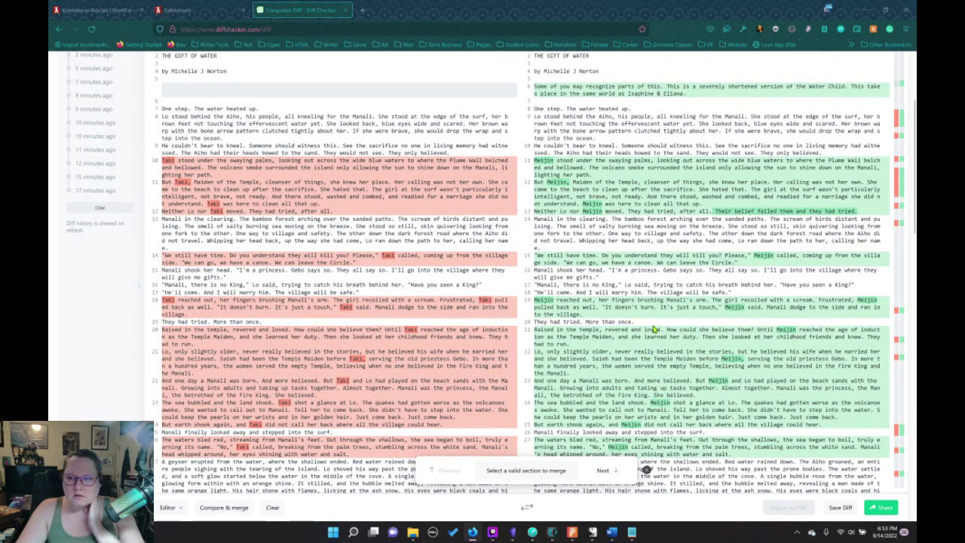
scroll(654, 330, down, 5)
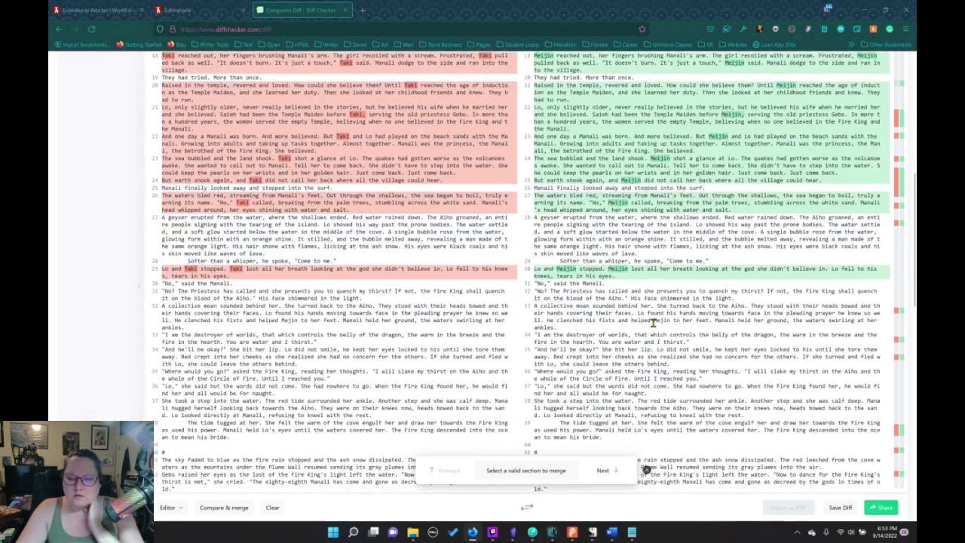
scroll(654, 323, down, 10)
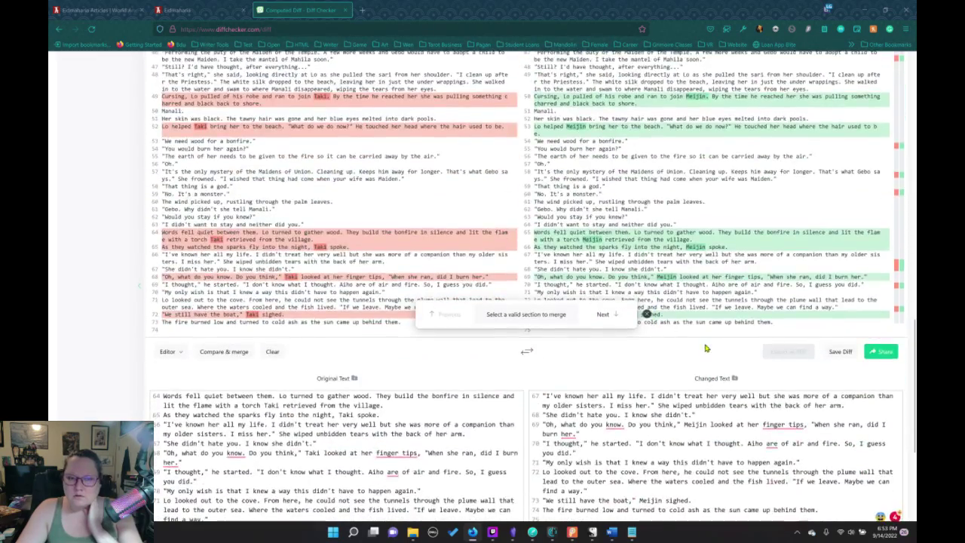
scroll(707, 349, down, 4)
scroll(700, 339, up, 7)
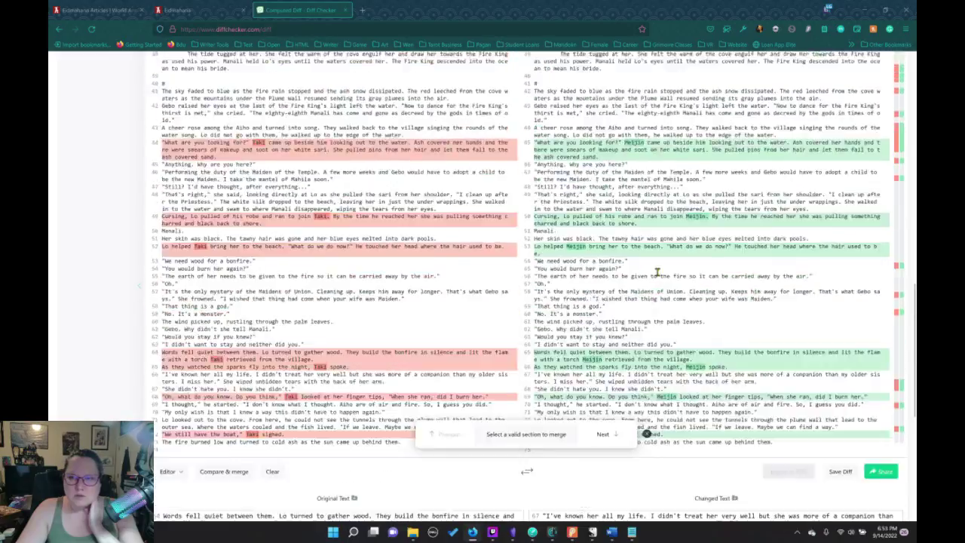
scroll(657, 273, up, 10)
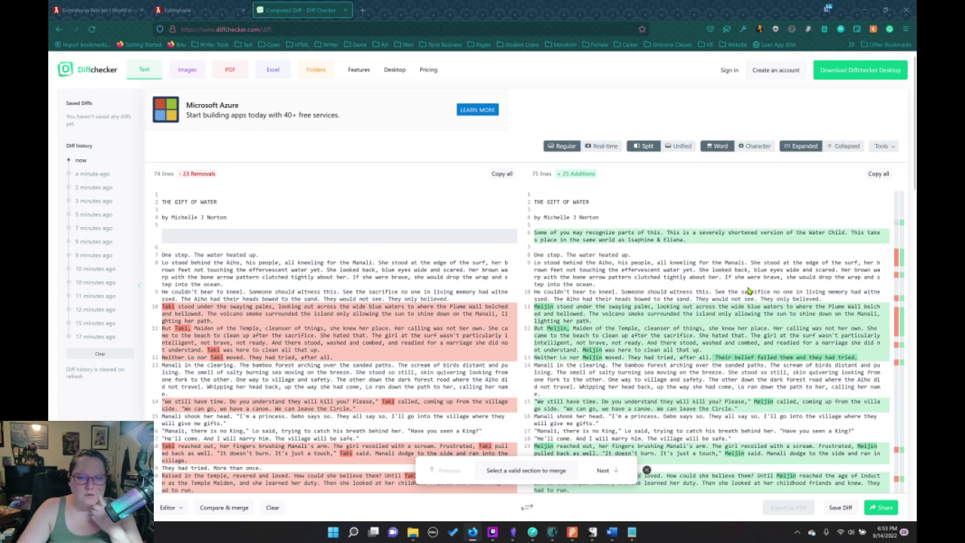
scroll(749, 291, down, 8)
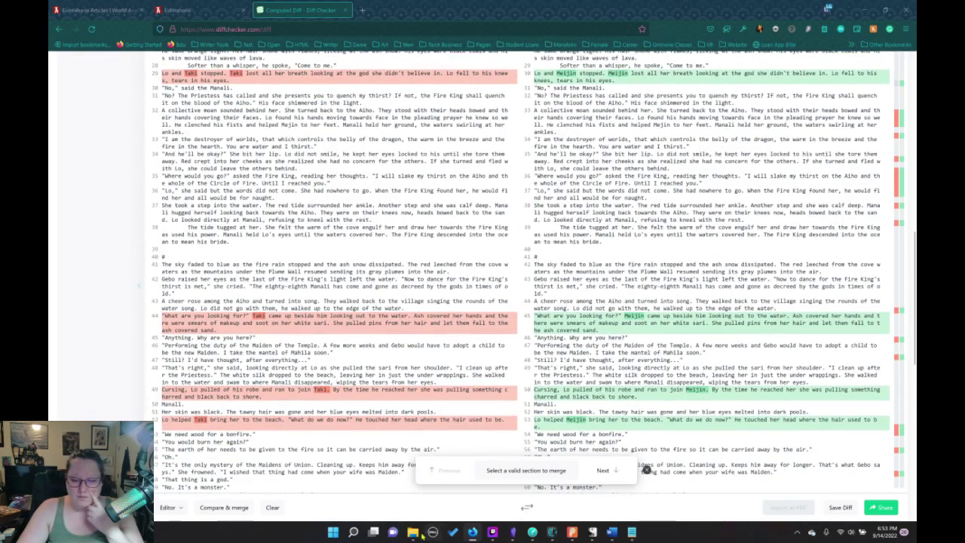
Bring up the Manali folder and close Agiftofwater.docx, The_Gift_of_Water.docx and The_Gife_of_Water.rtf in Word
mouse_move(413, 532)
click(457, 473)
mouse_move(612, 532)
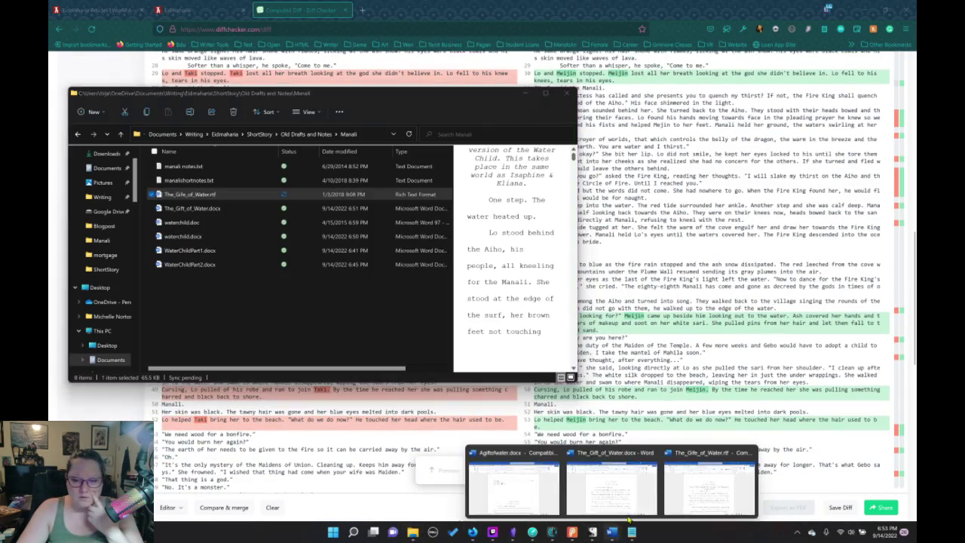
mouse_move(608, 483)
mouse_move(557, 457)
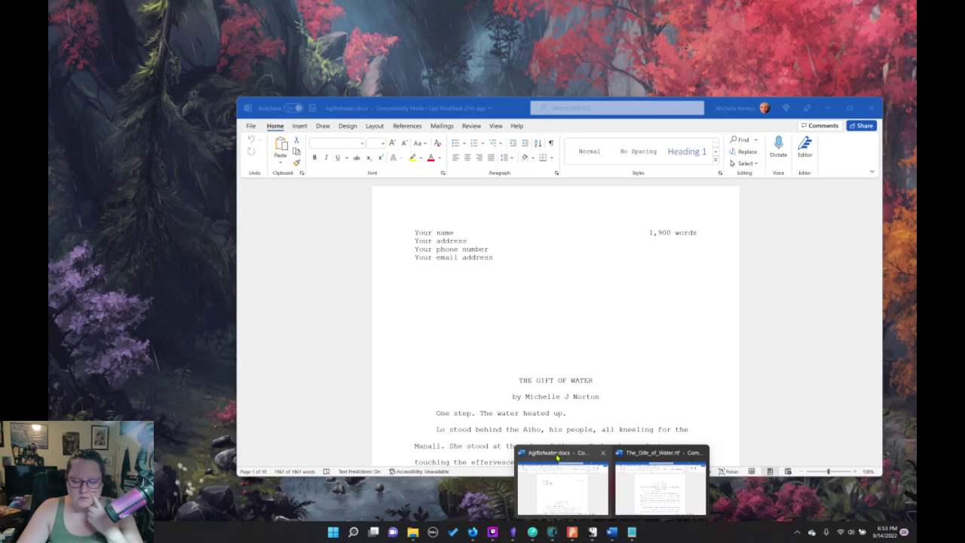
click(603, 454)
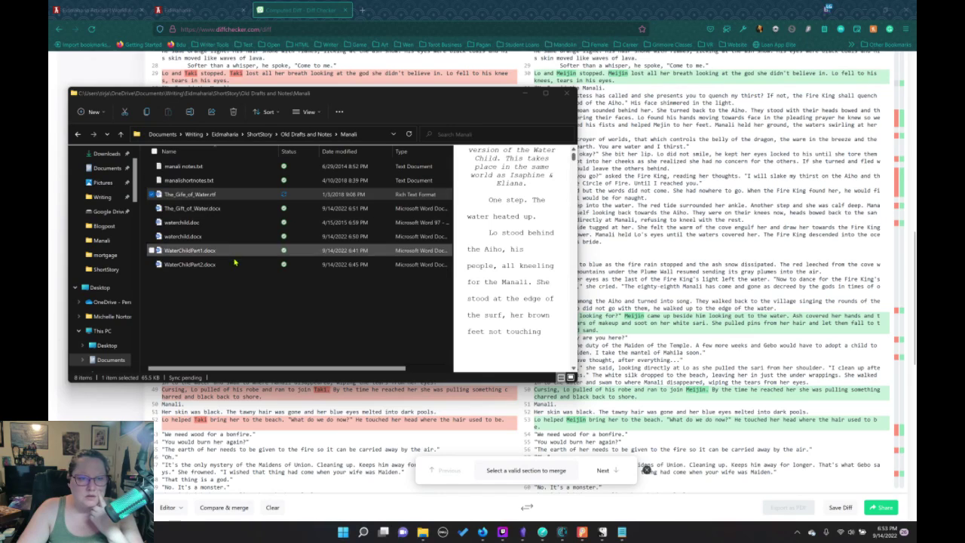
Delete The_Gift_of_Water.docx from the Manali folder and go back up to the ShortStory folder
click(207, 212)
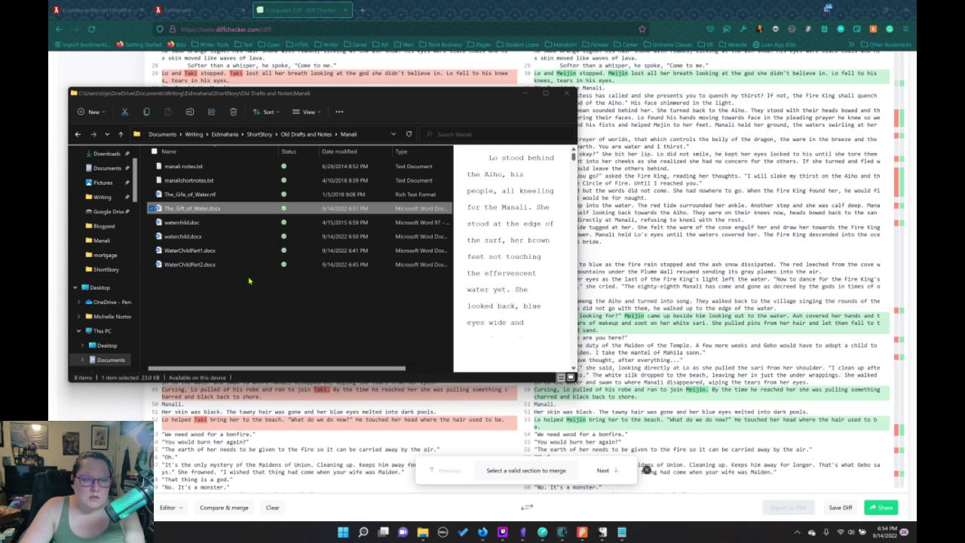
click(256, 300)
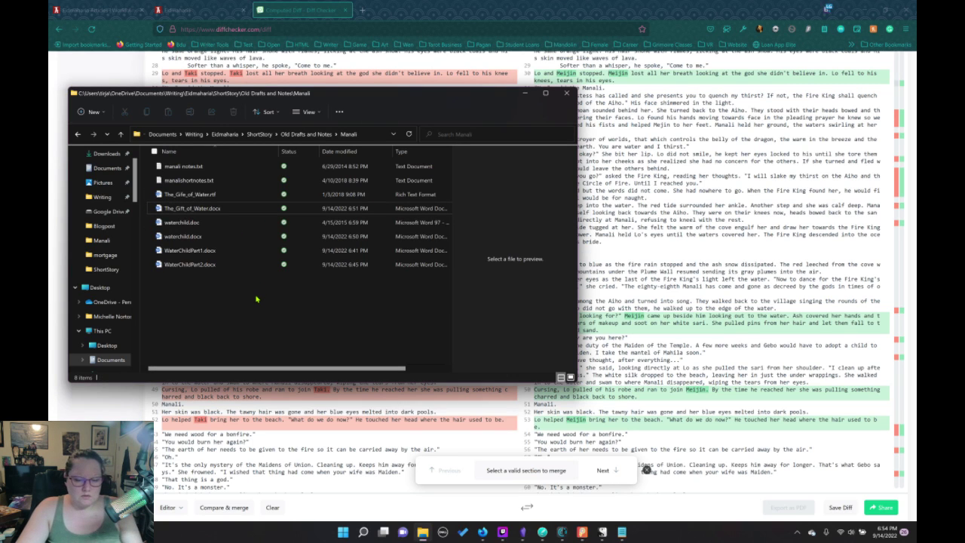
click(204, 209)
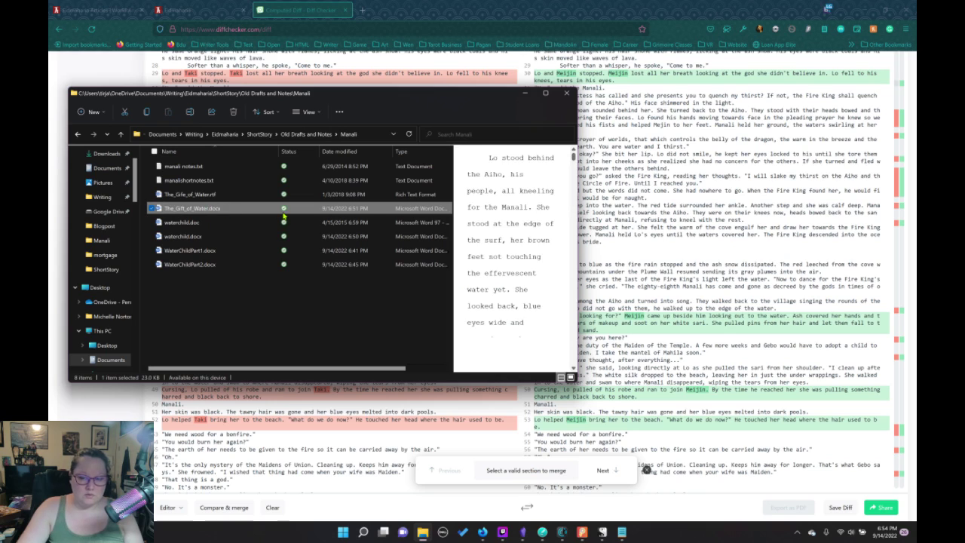
key(Delete)
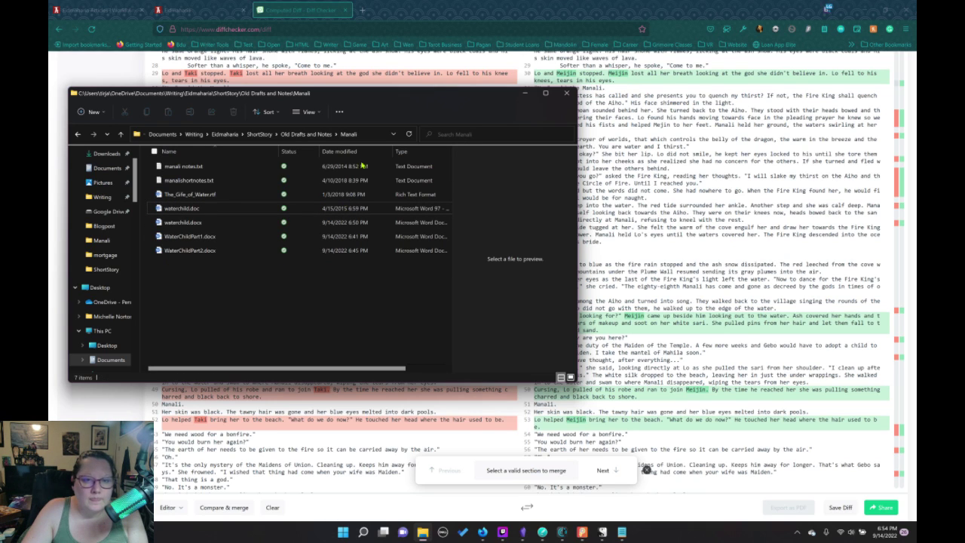
click(305, 134)
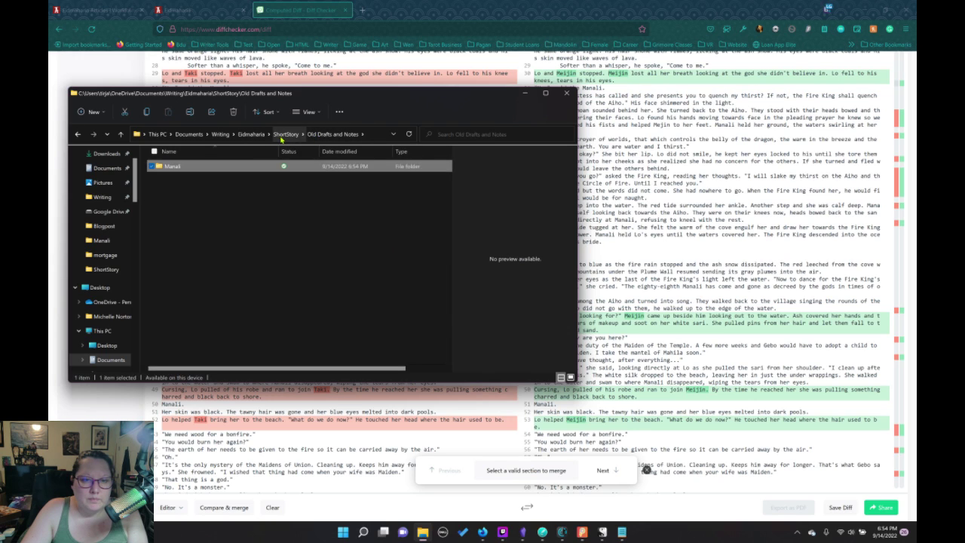
click(282, 135)
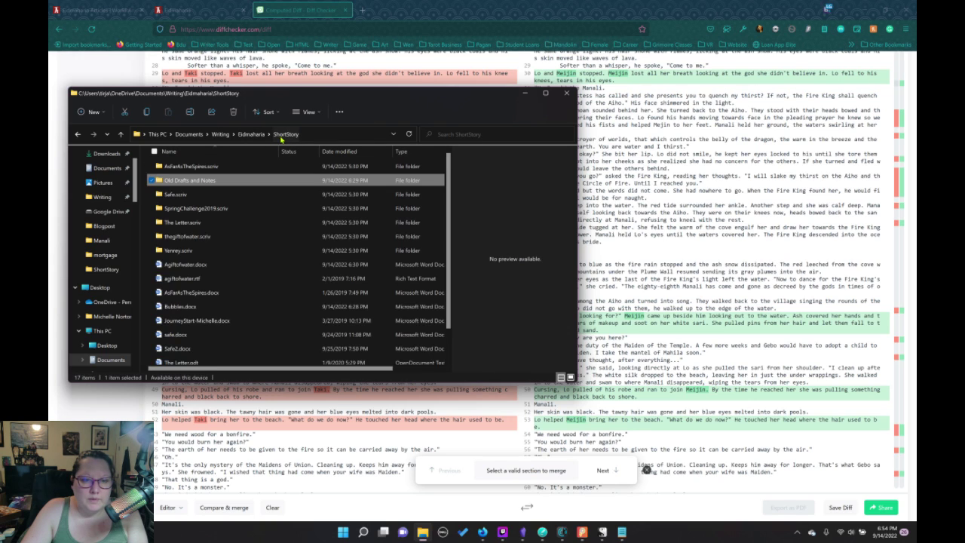
Open Agiftofwater.docx and agiftofwater.rtf from the ShortStory folder one after the other, look over their openings, and close both
click(190, 281)
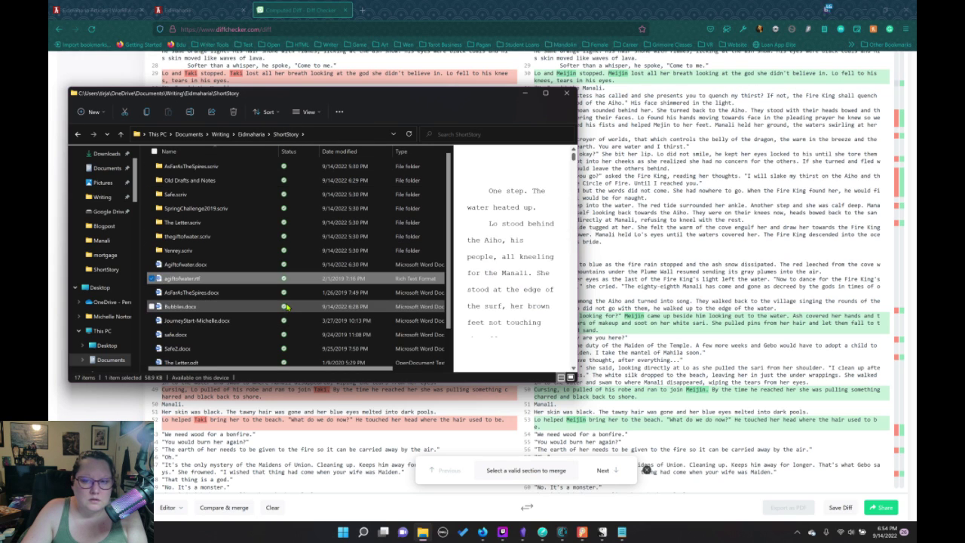
click(197, 269)
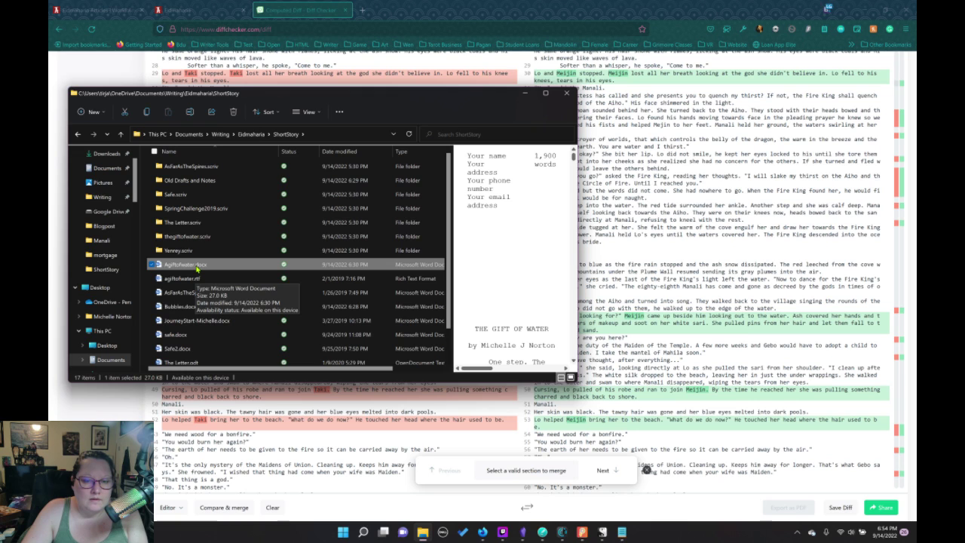
double_click(197, 269)
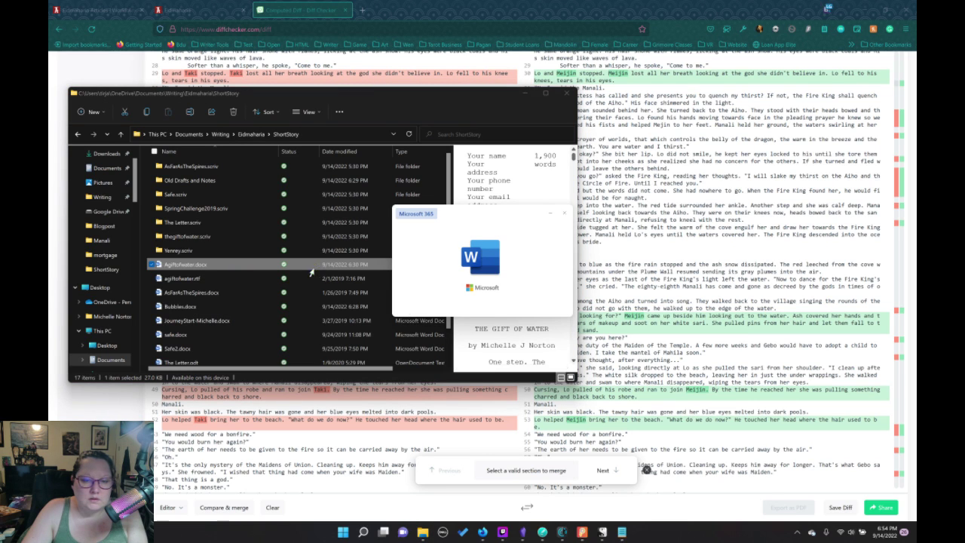
scroll(490, 327, down, 3)
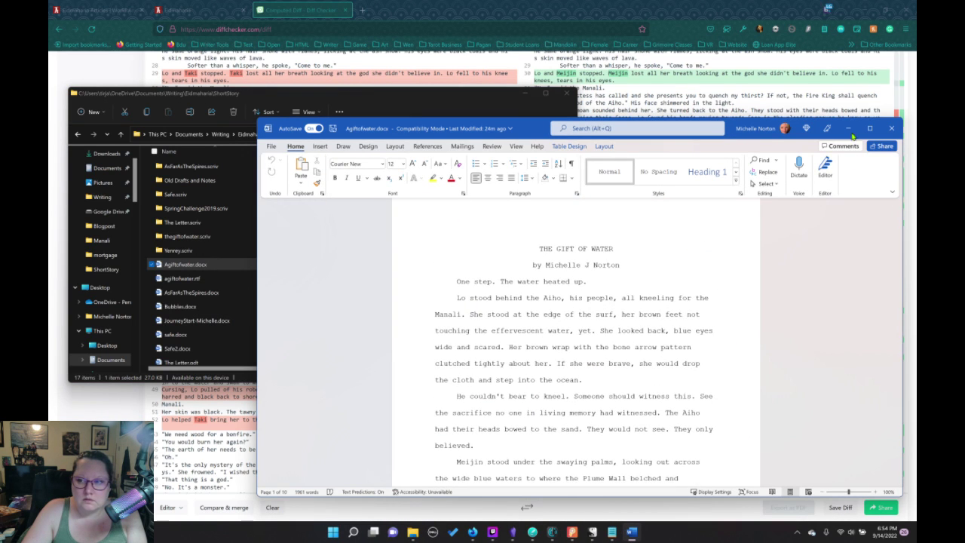
click(891, 128)
double_click(170, 279)
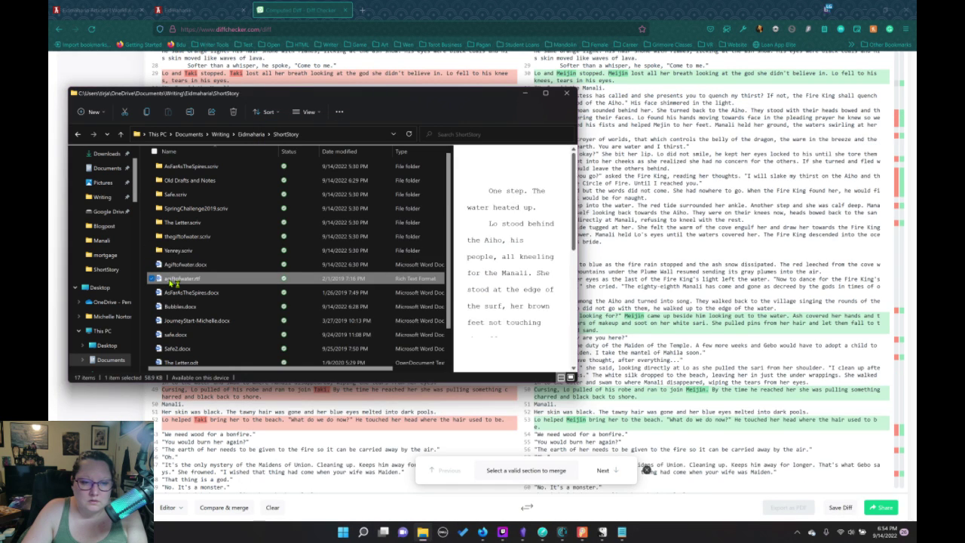
scroll(653, 275, down, 5)
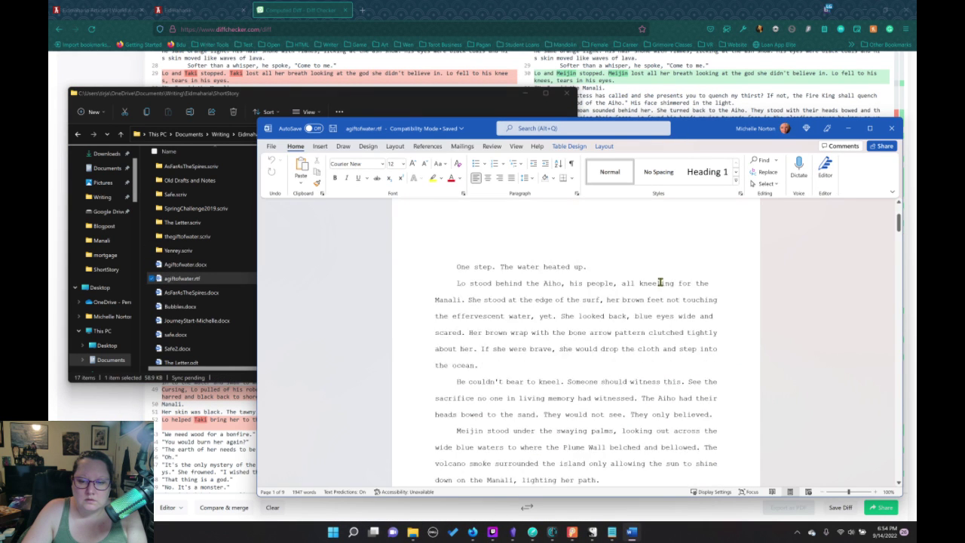
click(892, 128)
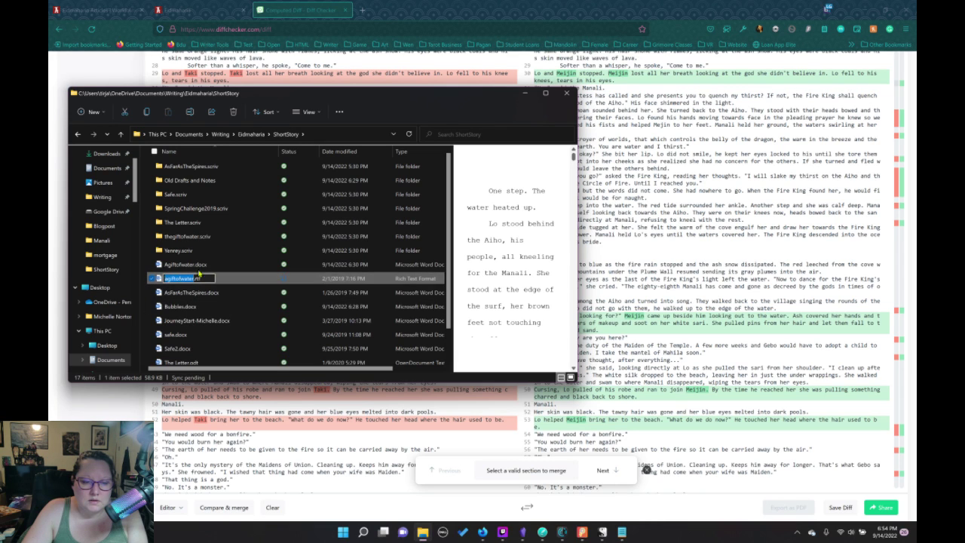
Reopen Agiftofwater.docx and agiftofwater.rtf in Word and move the Agiftofwater.docx window clear of the other document
double_click(197, 267)
click(195, 279)
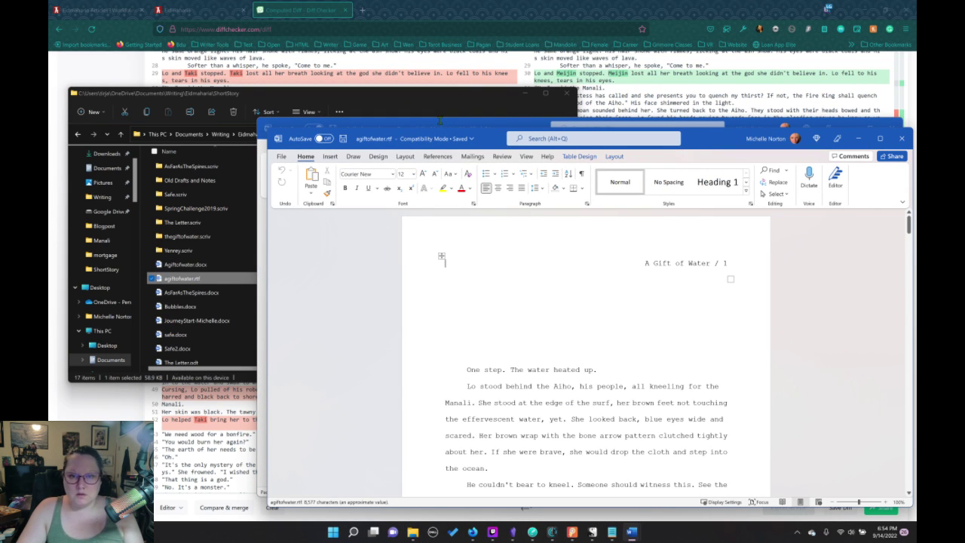
drag(436, 125, 236, 109)
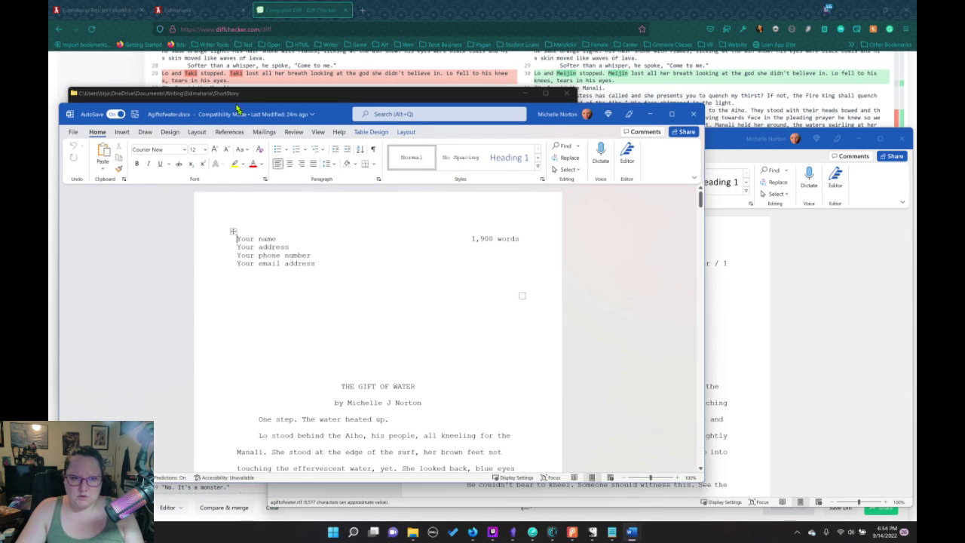
Copy the story text of Agiftofwater.docx, from "One step. The water heated up." to the end, into Diffchecker as the original text
key(ctrl+a)
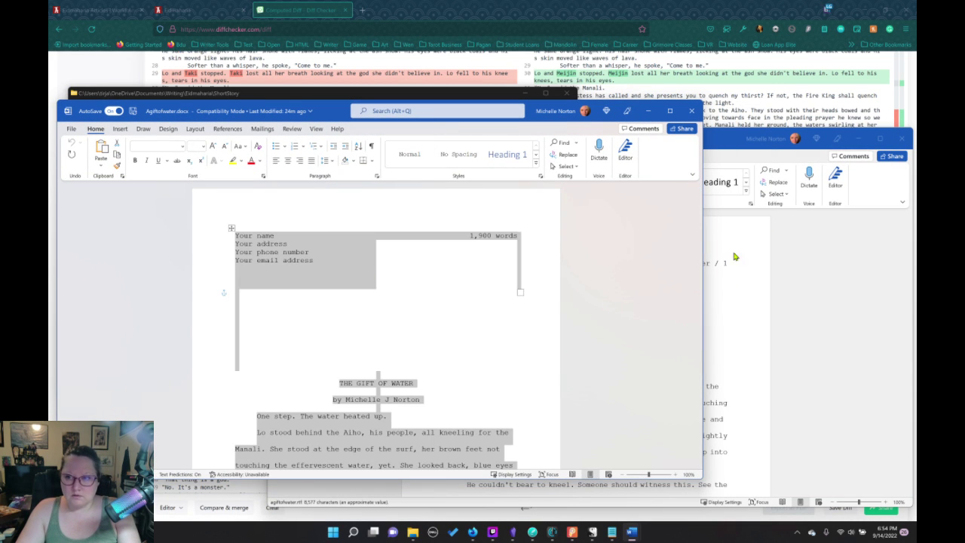
click(413, 391)
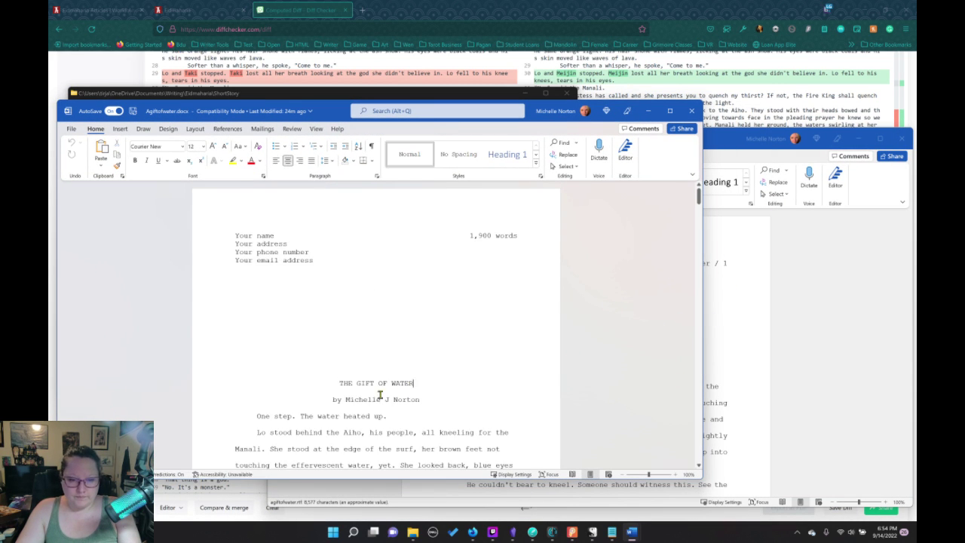
key(ctrl+a)
scroll(377, 324, down, 20)
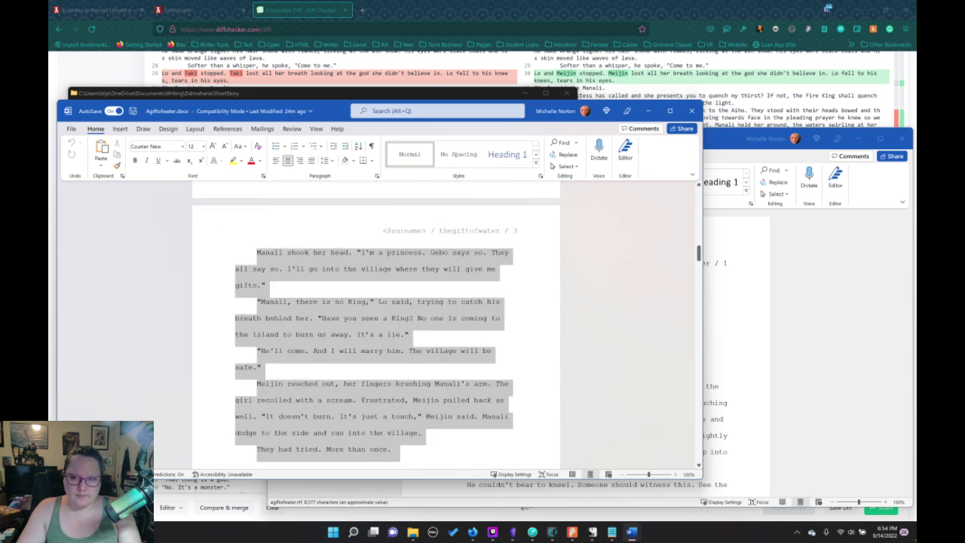
scroll(377, 324, down, 20)
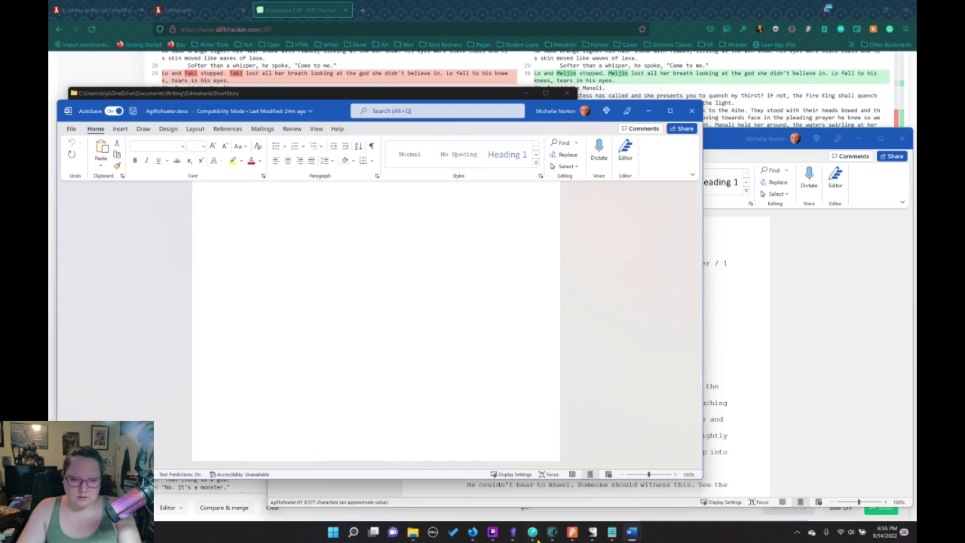
click(209, 482)
scroll(281, 431, down, 7)
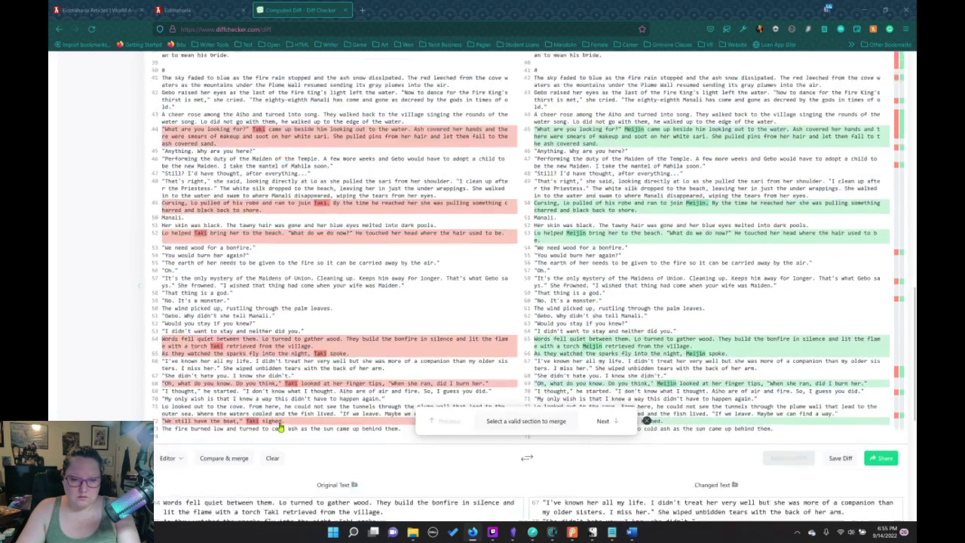
key(ctrl+a)
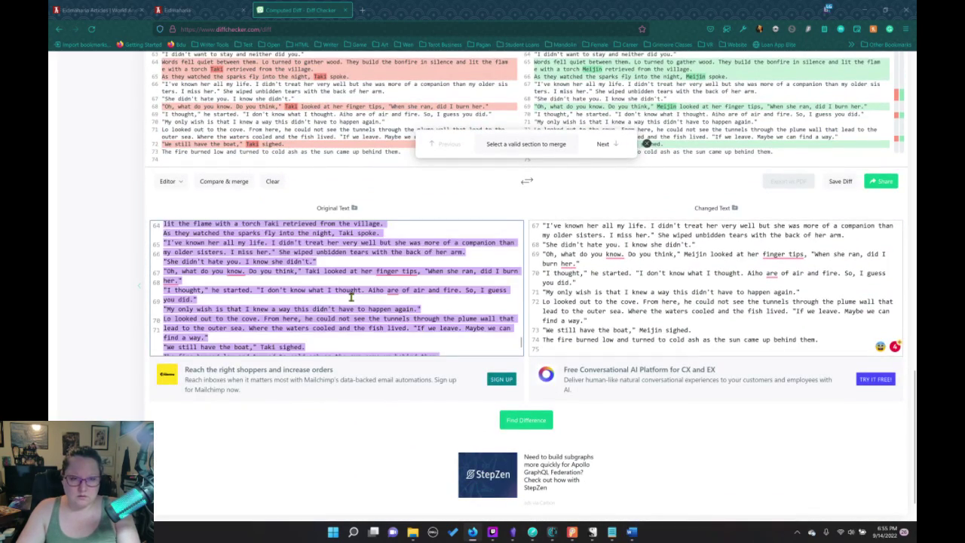
key(ctrl+v)
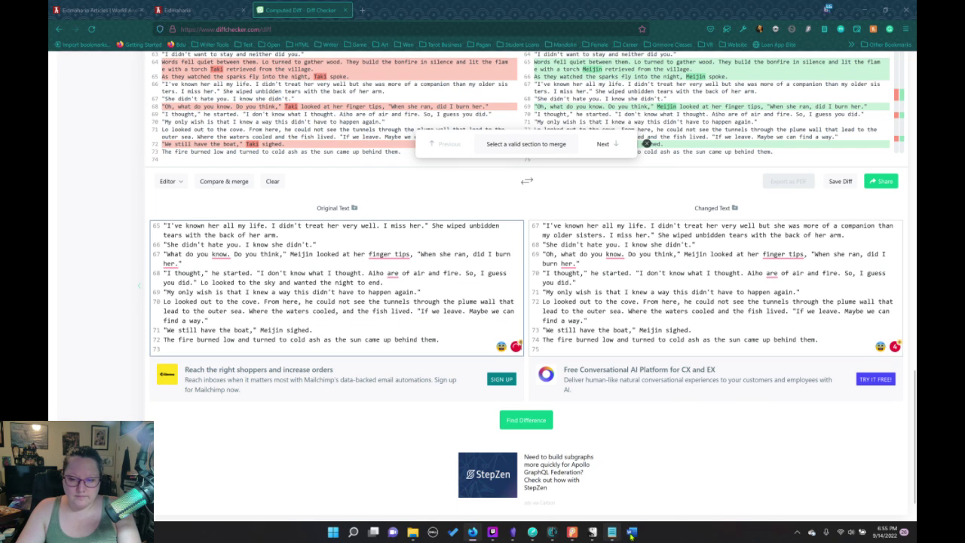
Return to the ShortStory folder and bring agiftofwater.rtf to the front in Word
mouse_move(413, 532)
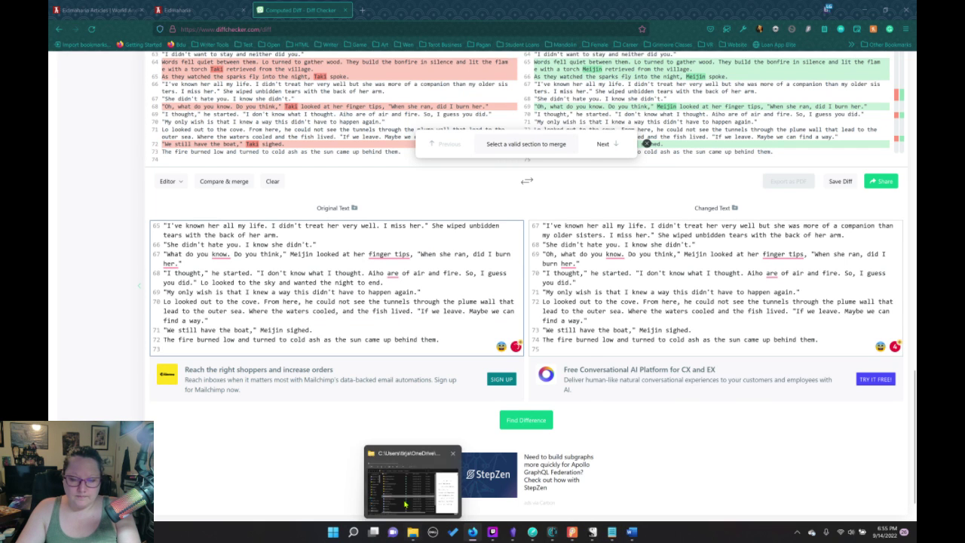
click(411, 483)
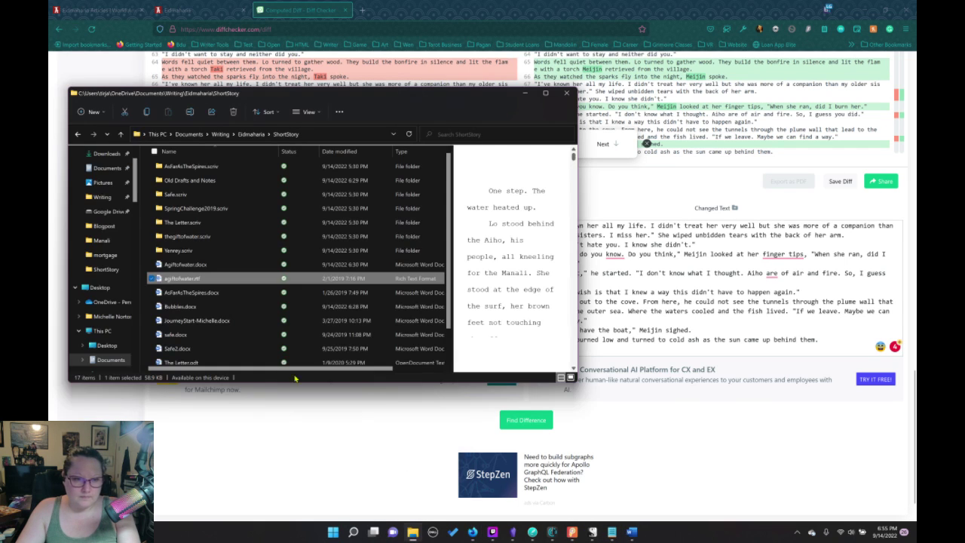
double_click(198, 266)
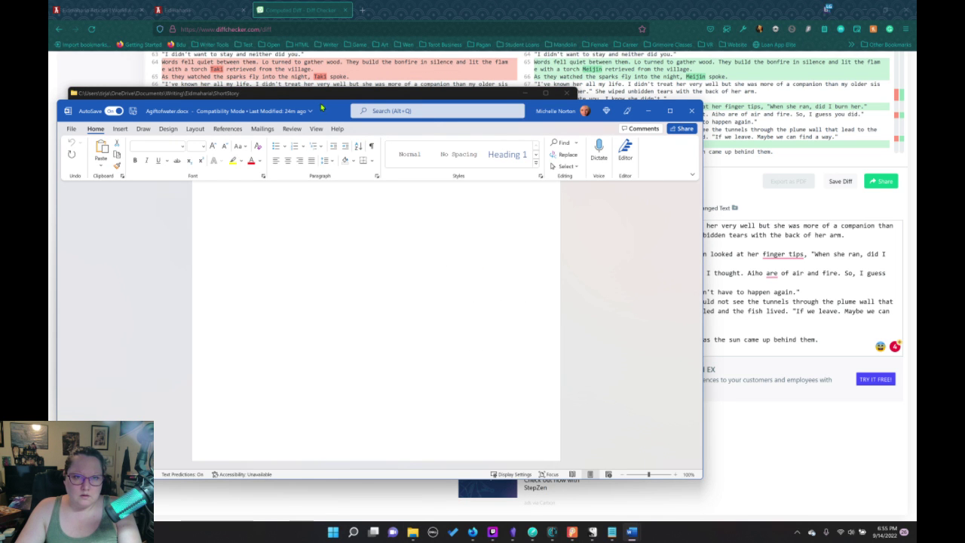
drag(435, 113, 479, 104)
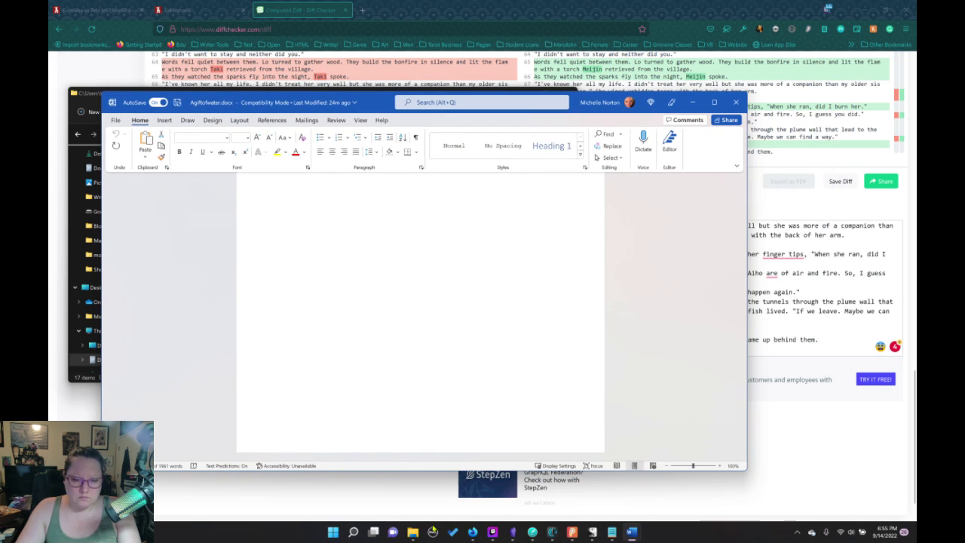
click(413, 533)
click(181, 279)
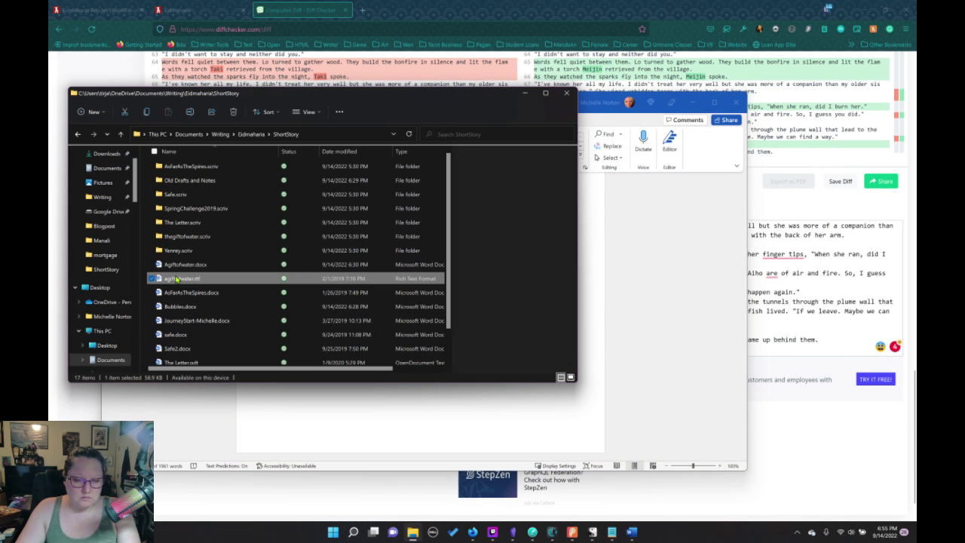
double_click(181, 279)
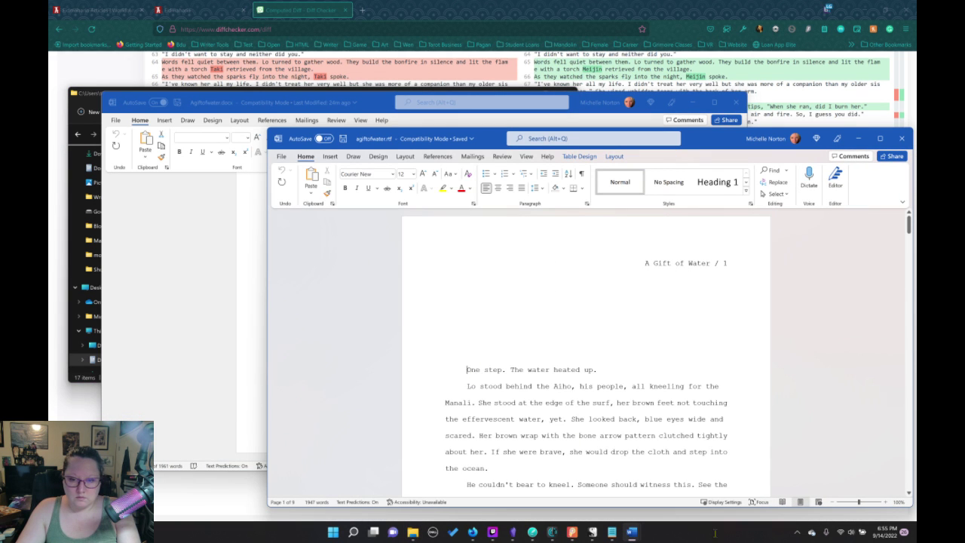
Select and copy the story text of agiftofwater.rtf from "One step. The water heated up." through the end
key(ctrl+a)
scroll(586, 354, down, 5)
scroll(587, 354, down, 15)
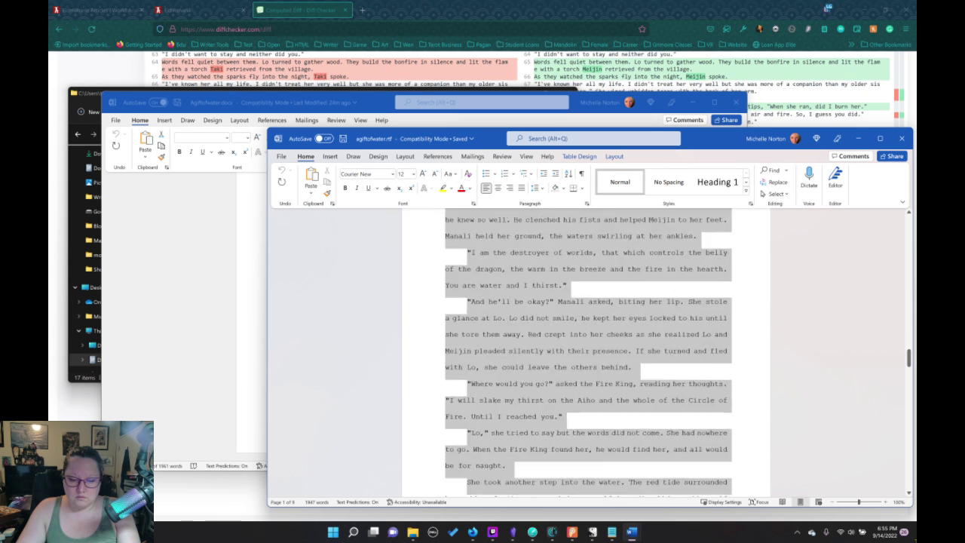
scroll(586, 355, down, 8)
key(Delete)
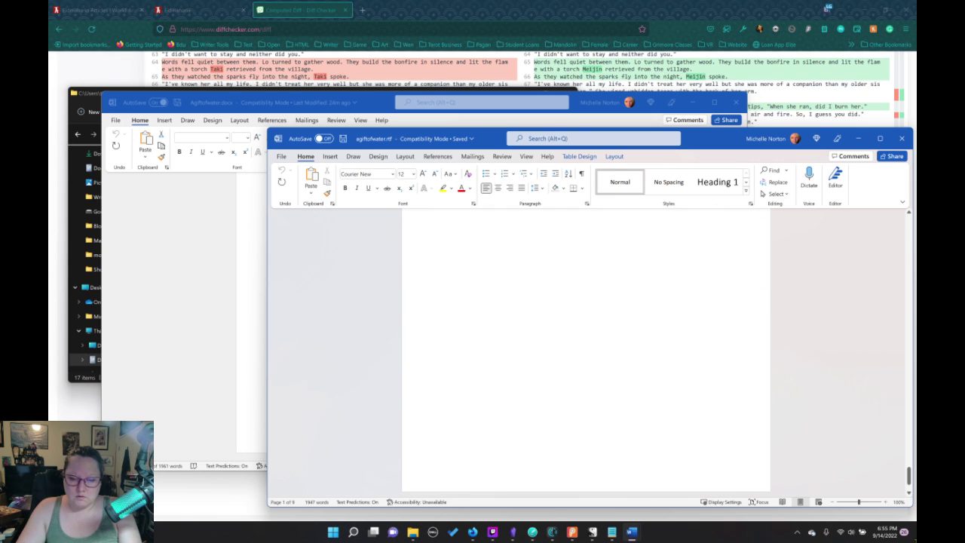
click(682, 6)
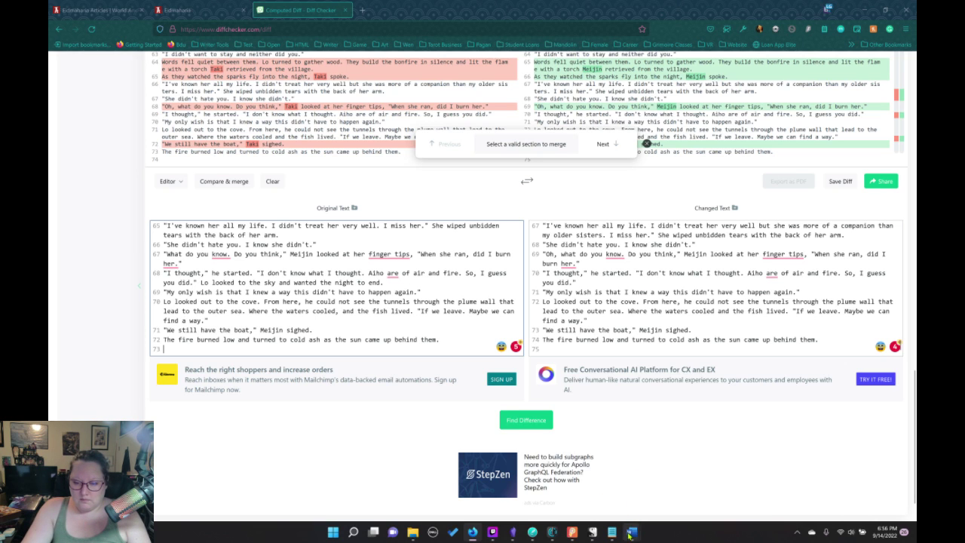
mouse_move(632, 532)
click(657, 506)
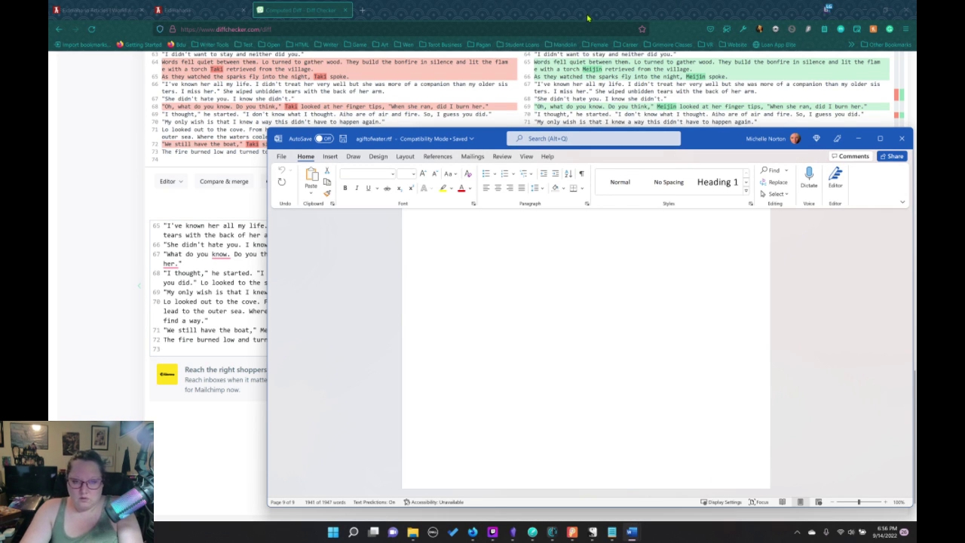
Replace Diffchecker's changed text with the copied agiftofwater.rtf story and find the differences
click(588, 17)
click(699, 282)
key(ctrl+a)
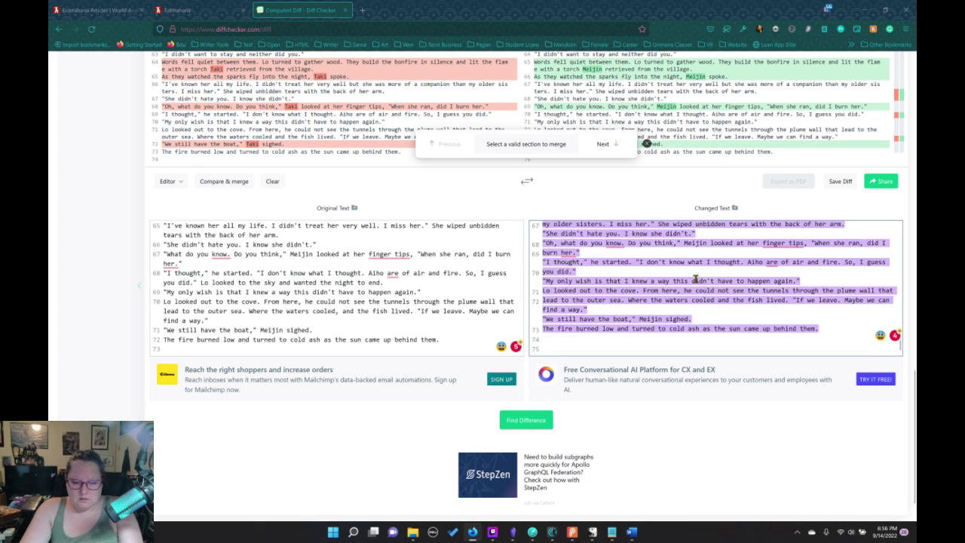
key(ctrl+v)
click(537, 421)
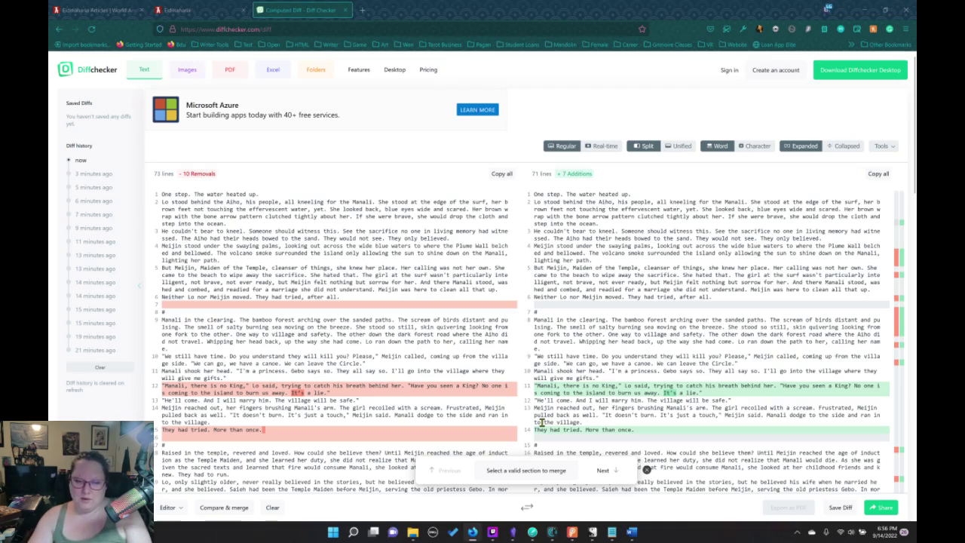
Examine the comparison of Agiftofwater.docx and agiftofwater.rtf through to the end for differences in wording and punctuation
scroll(540, 318, down, 4)
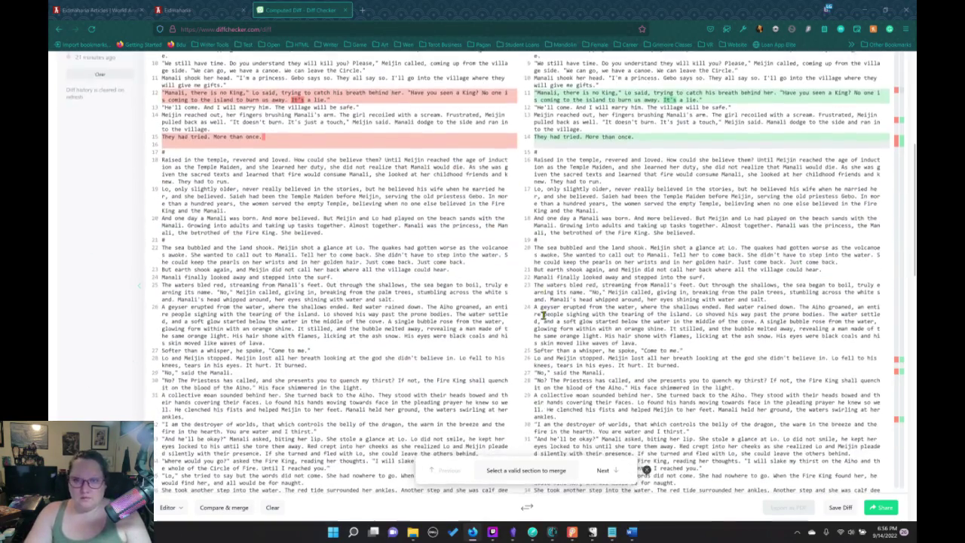
scroll(542, 315, down, 7)
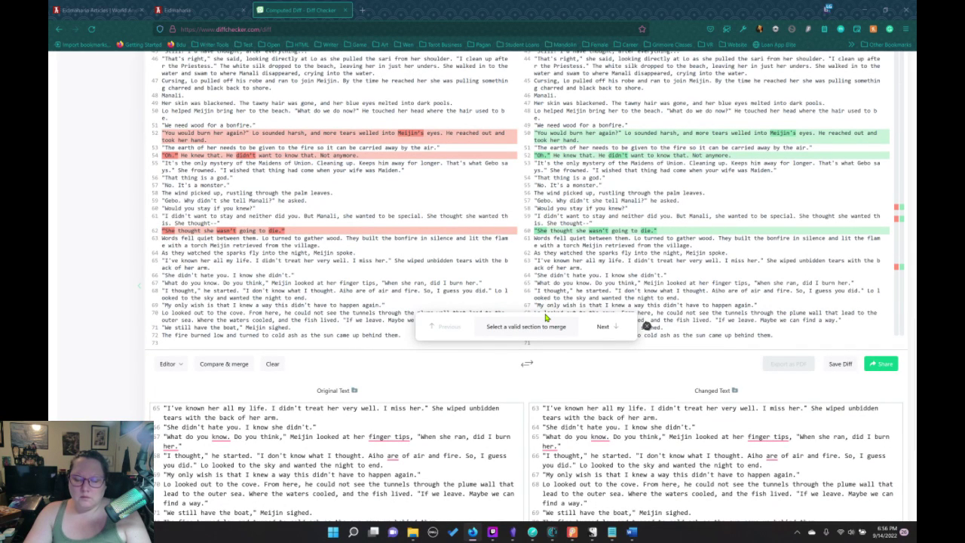
scroll(527, 294, down, 3)
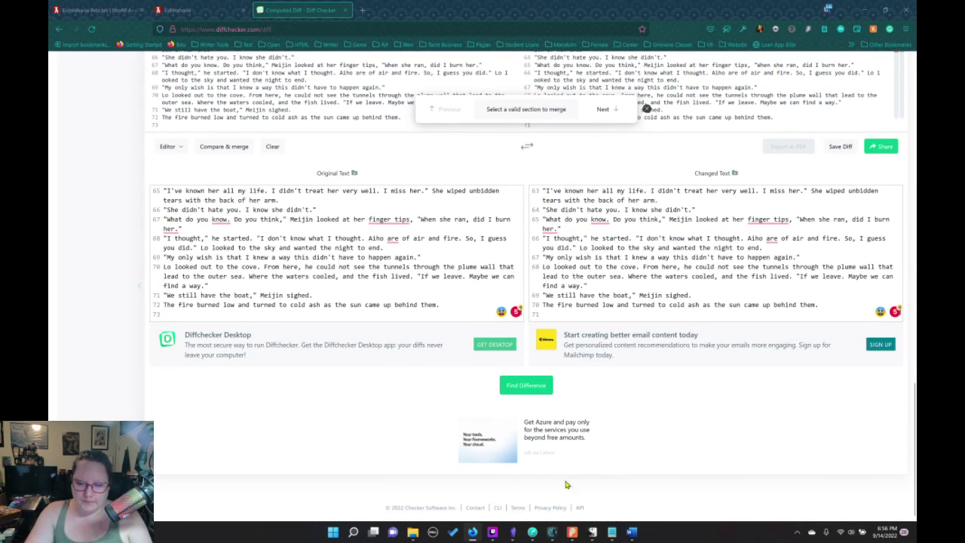
Close agiftofwater.rtf in Word and bring the ShortStory folder window to the front
mouse_move(633, 532)
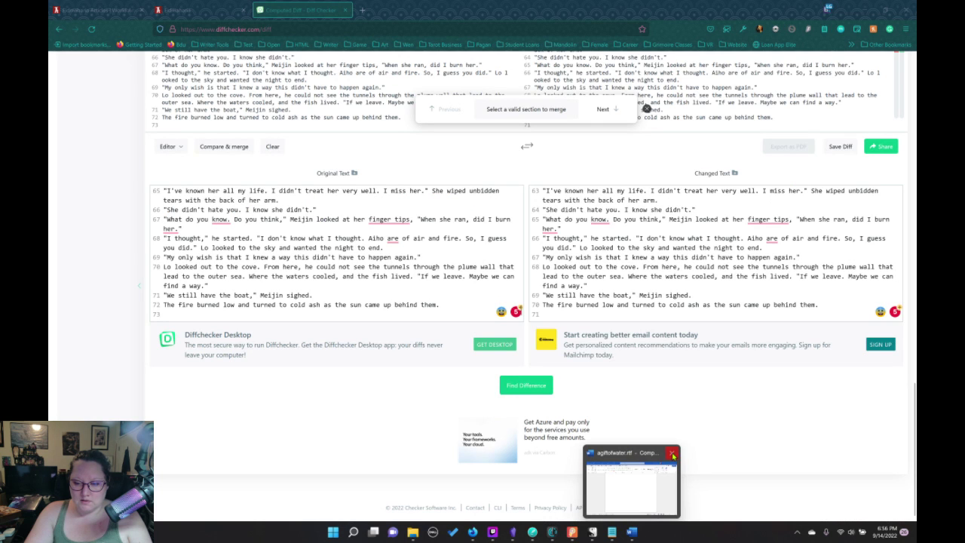
click(672, 455)
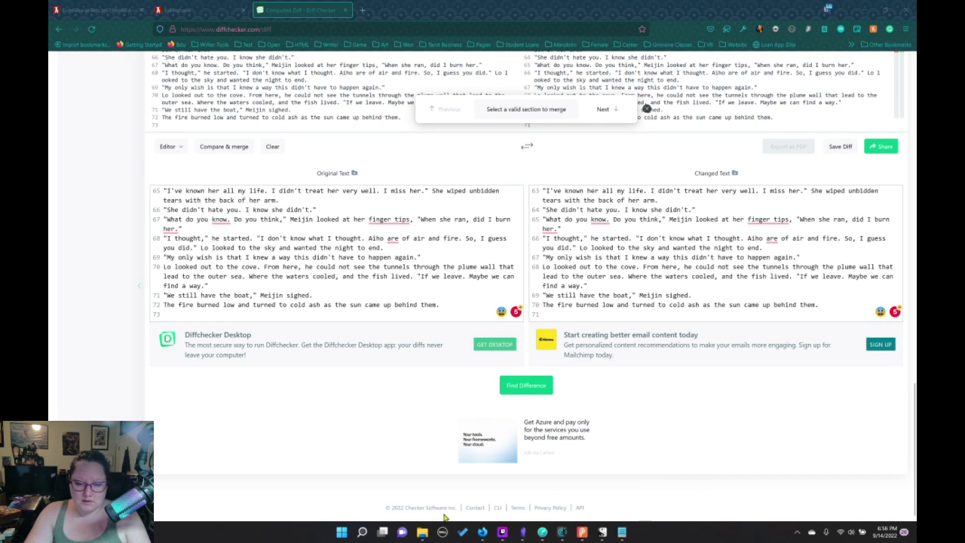
click(419, 530)
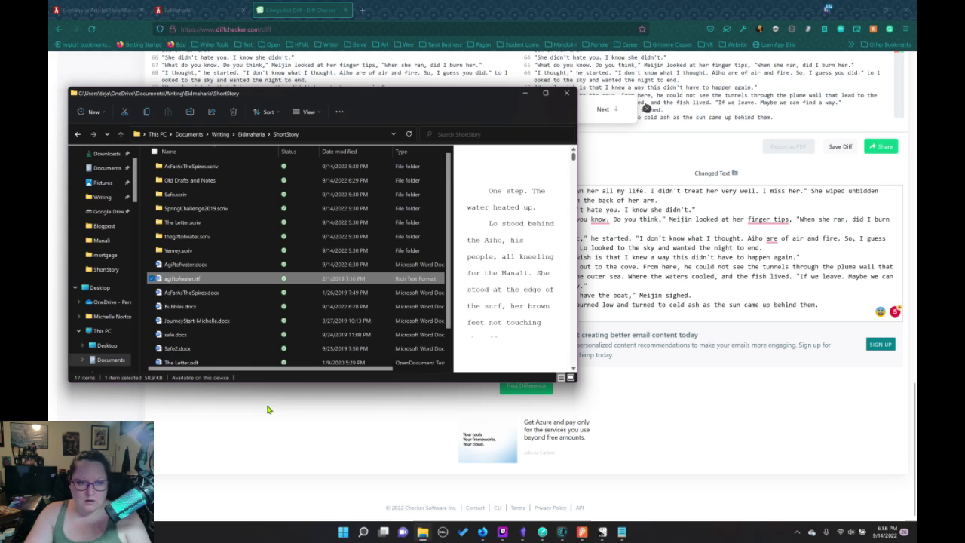
Delete the redundant agiftofwater.rtf file from the ShortStory folder
click(216, 280)
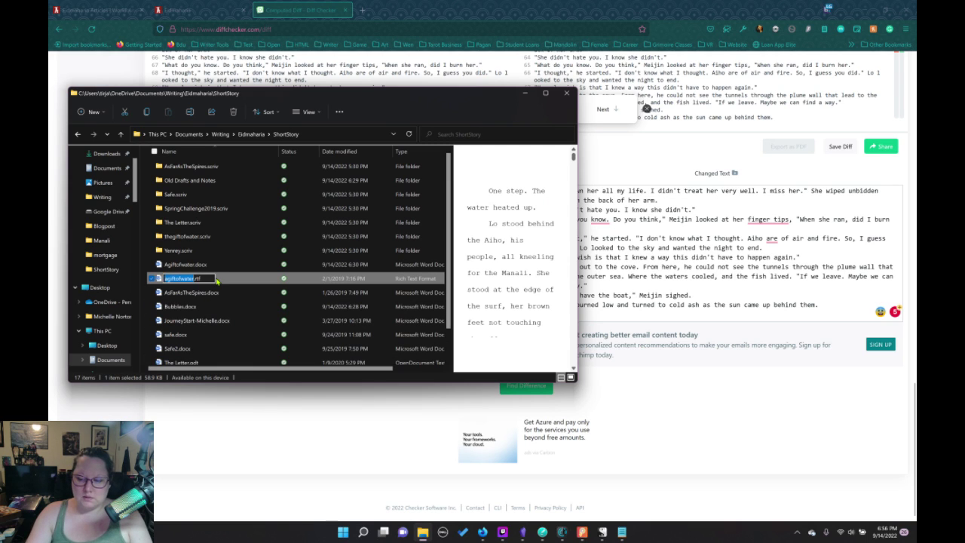
text(water)
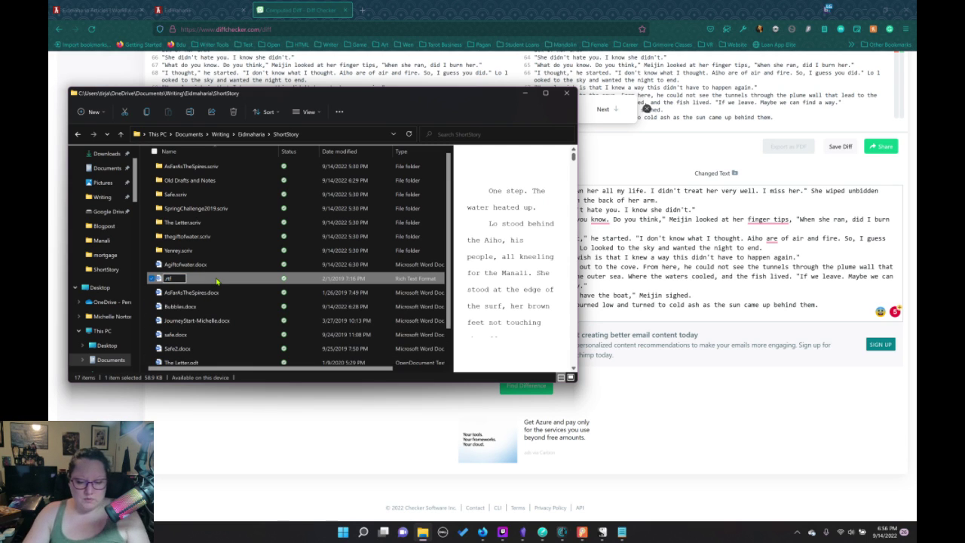
key(ctrl+z)
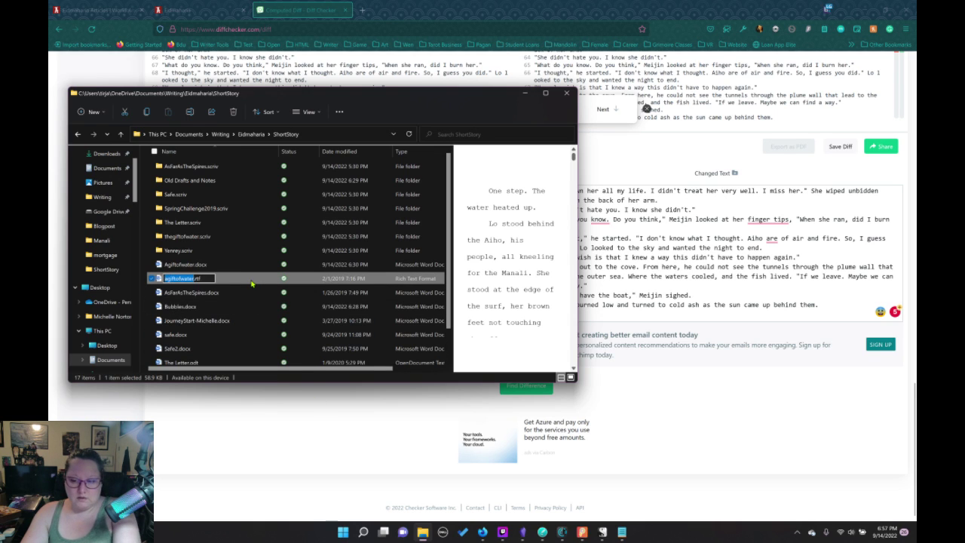
key(BackSpace)
key(Return)
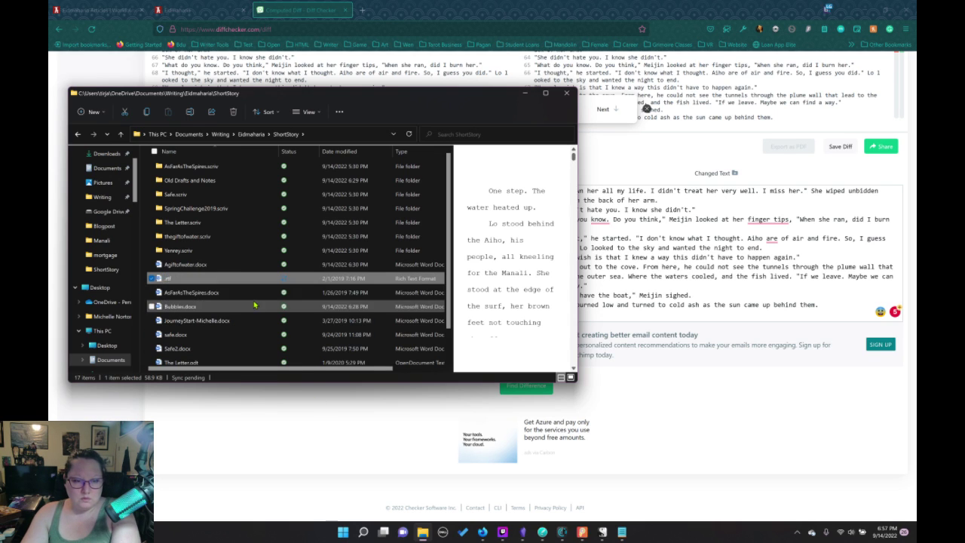
key(F2)
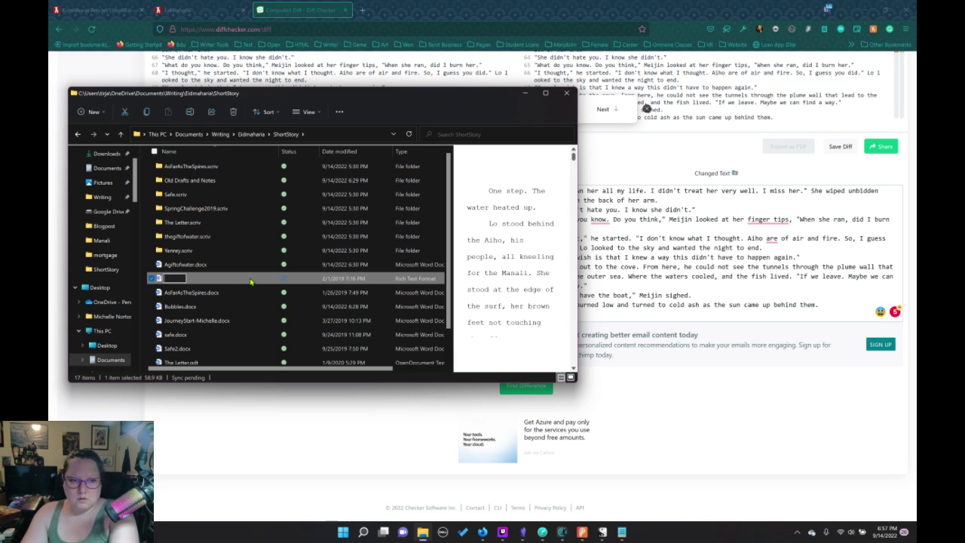
click(249, 285)
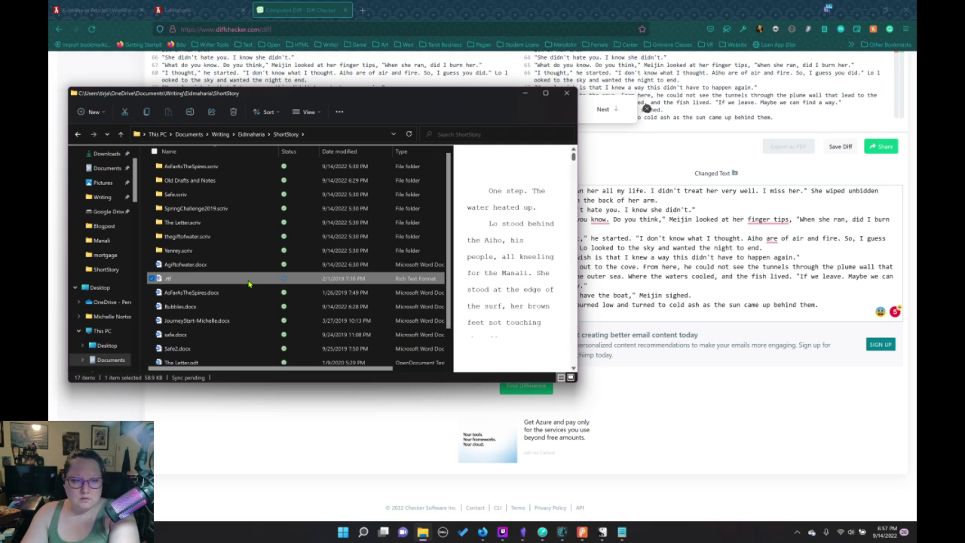
Move Agiftofwater.docx from ShortStory into the Manali folder inside Old Drafts and Notes, and open the Manali folder
drag(192, 265, 215, 183)
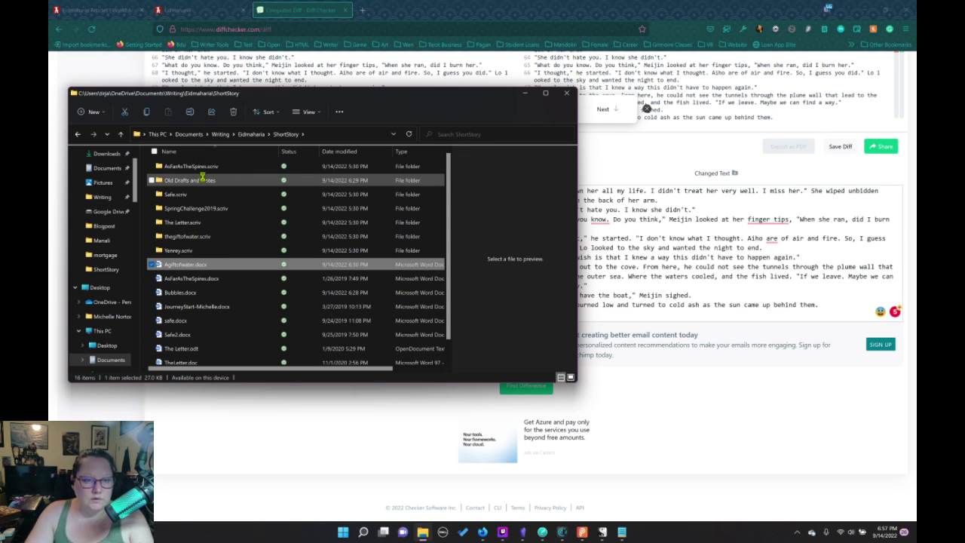
double_click(204, 183)
click(194, 181)
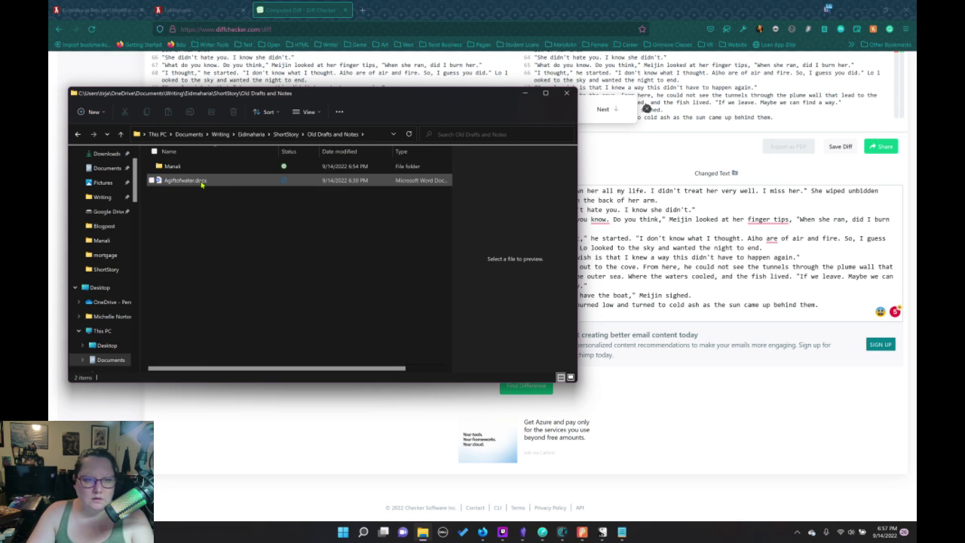
drag(190, 168, 189, 168)
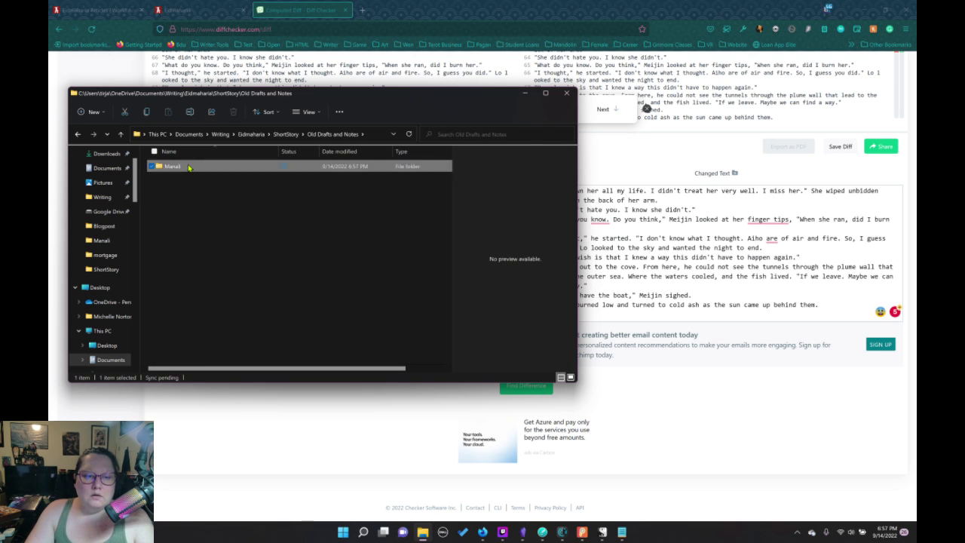
double_click(189, 168)
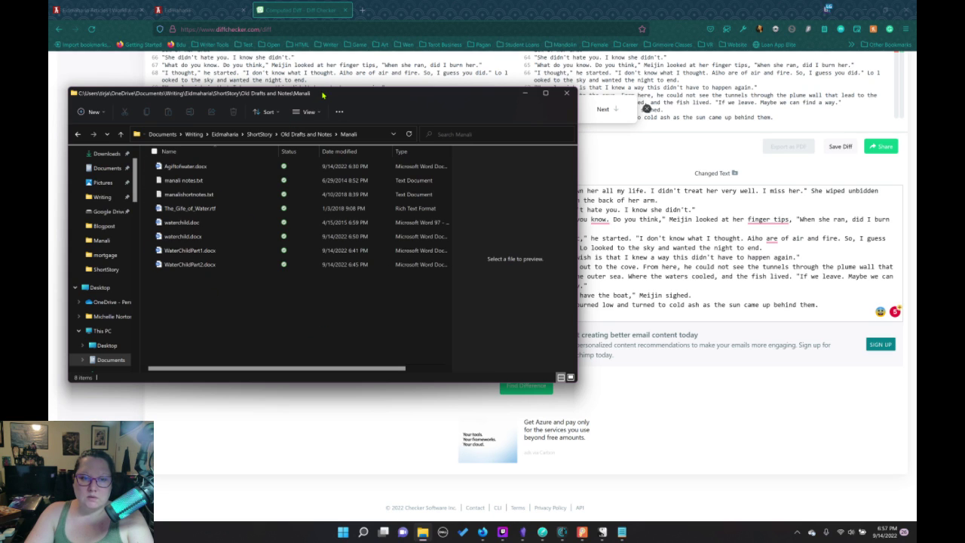
drag(324, 96, 395, 112)
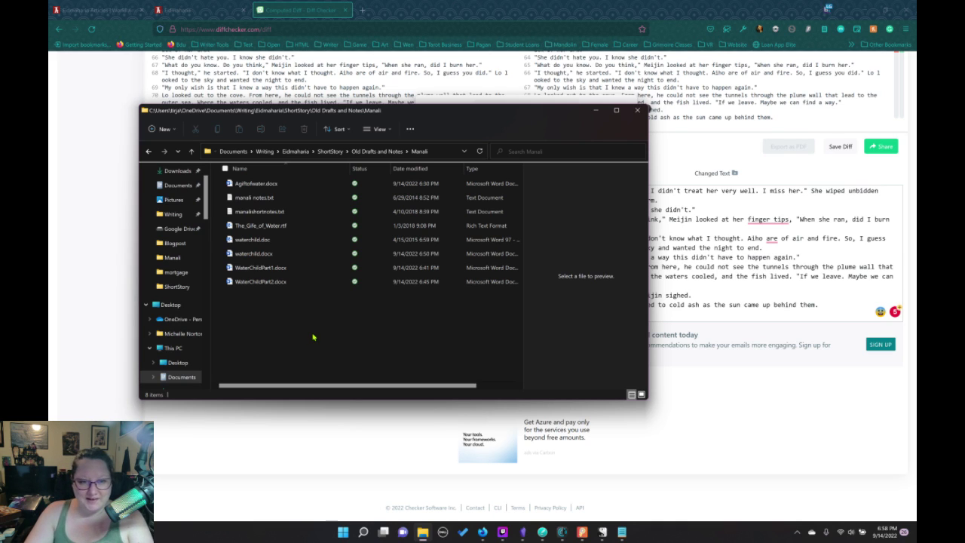
Open manali notes.txt in Notepad, read the revision notes through to the end, and close the file
click(277, 199)
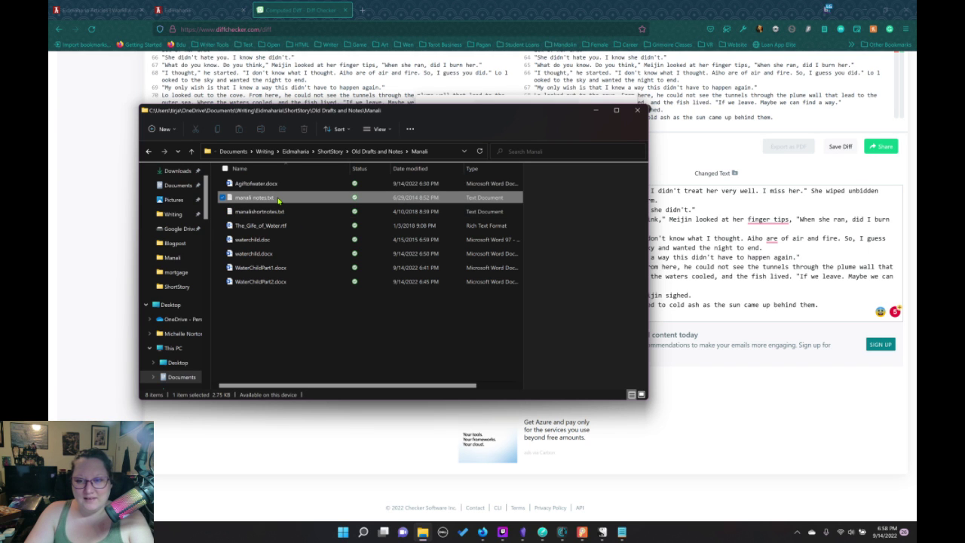
double_click(277, 200)
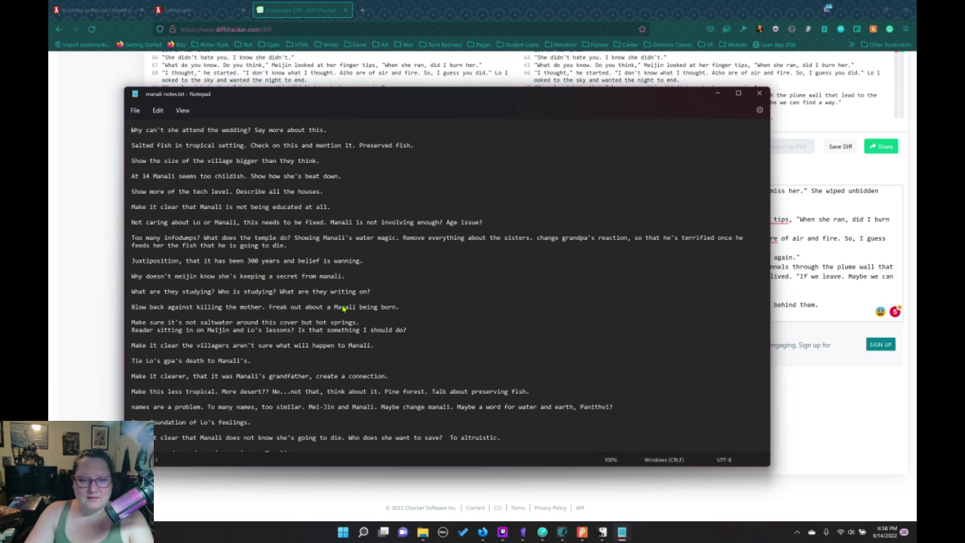
scroll(381, 329, down, 4)
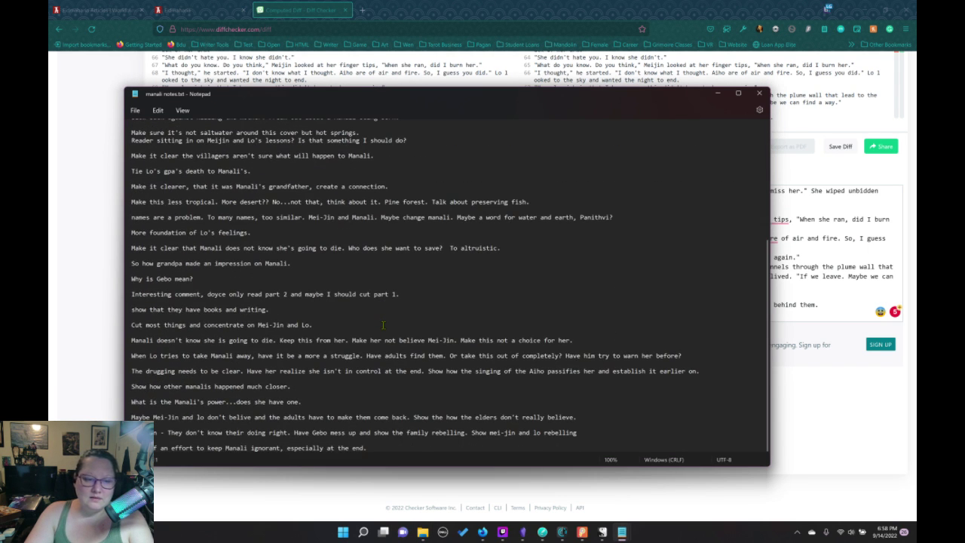
click(760, 94)
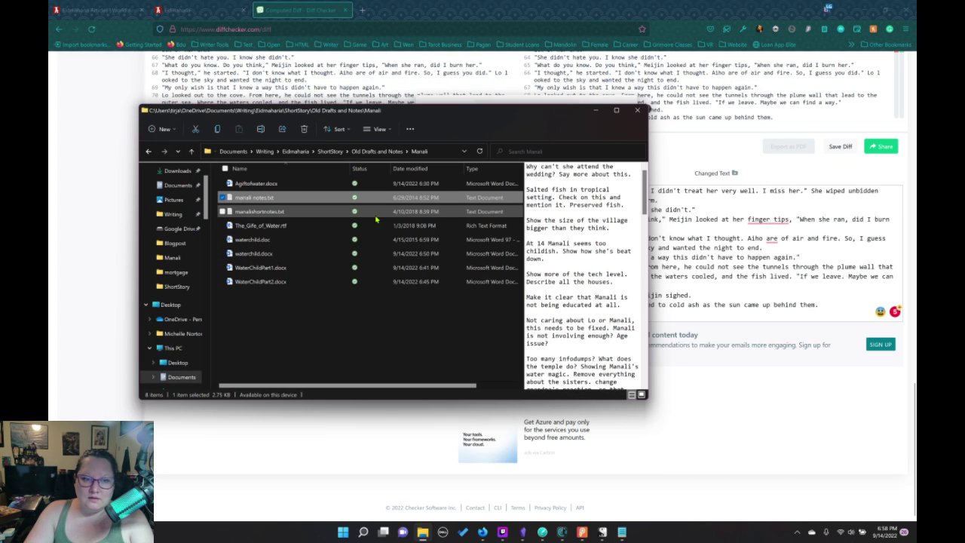
click(328, 303)
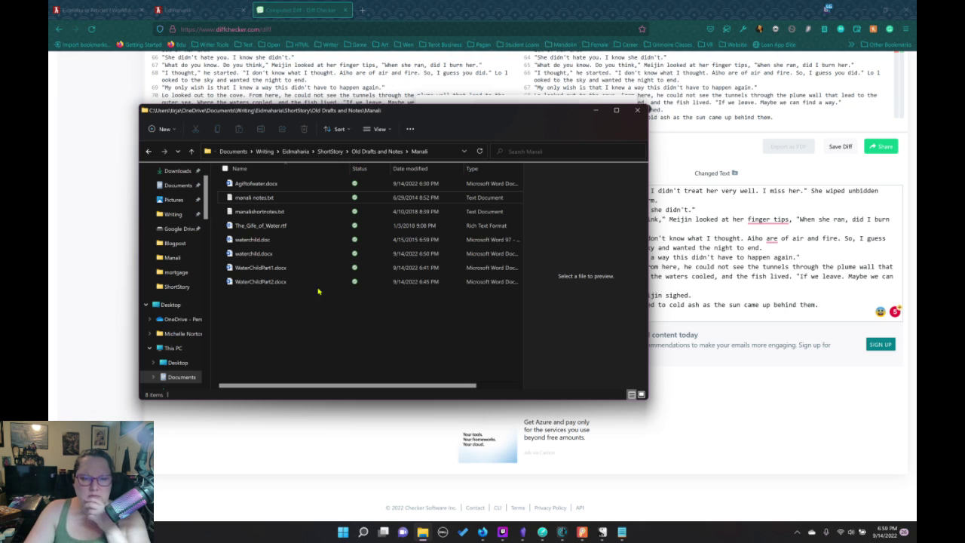
Open waterchild.docx from the Manali folder in Word and reposition its window for reading
click(256, 253)
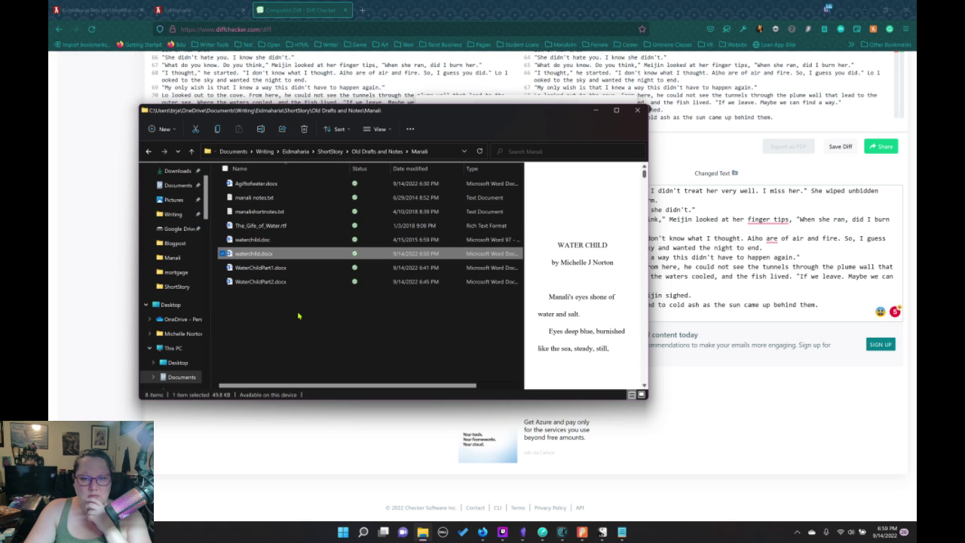
double_click(253, 259)
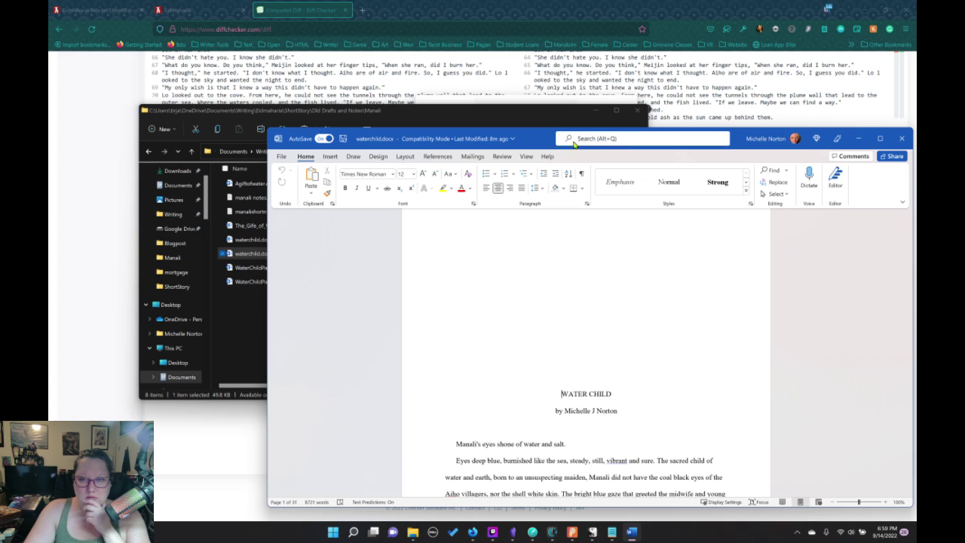
drag(545, 144, 338, 69)
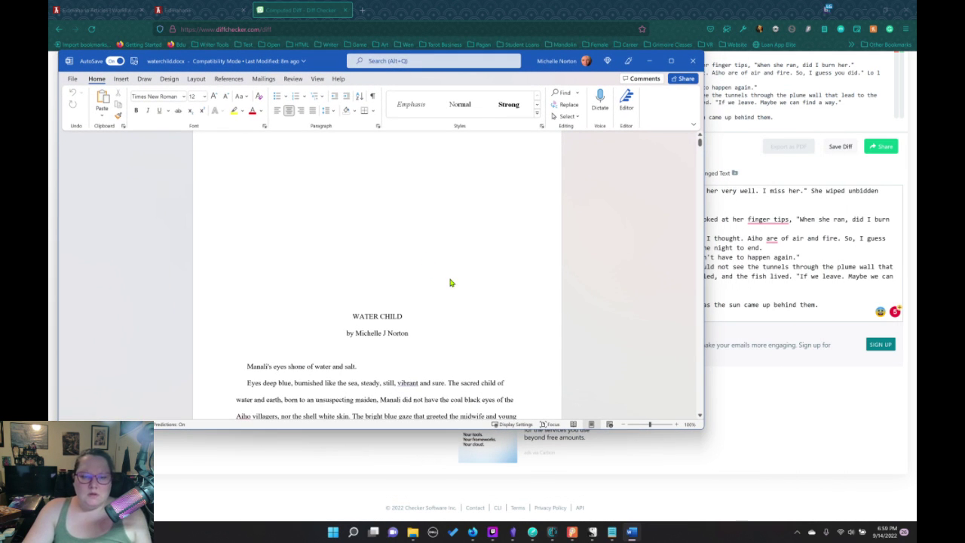
Skim waterchild.docx from the title page to page 12, and revisit the scenes on pages 10 and 11
scroll(453, 282, down, 3)
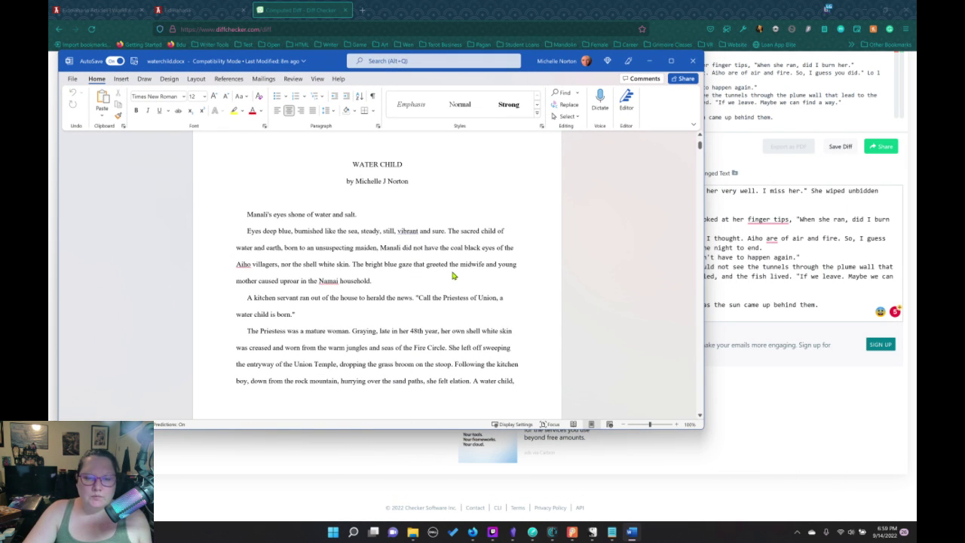
scroll(453, 280, down, 3)
scroll(454, 276, down, 12)
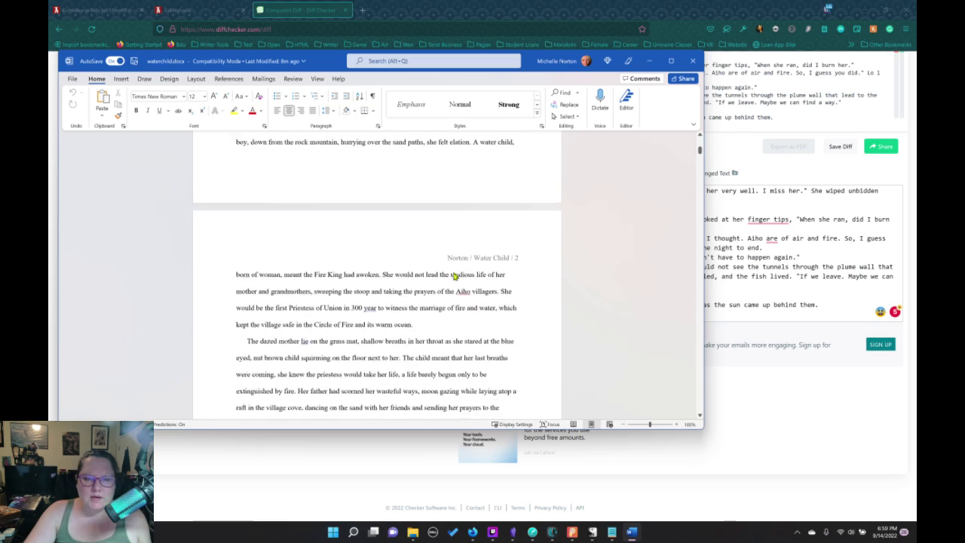
scroll(455, 276, down, 15)
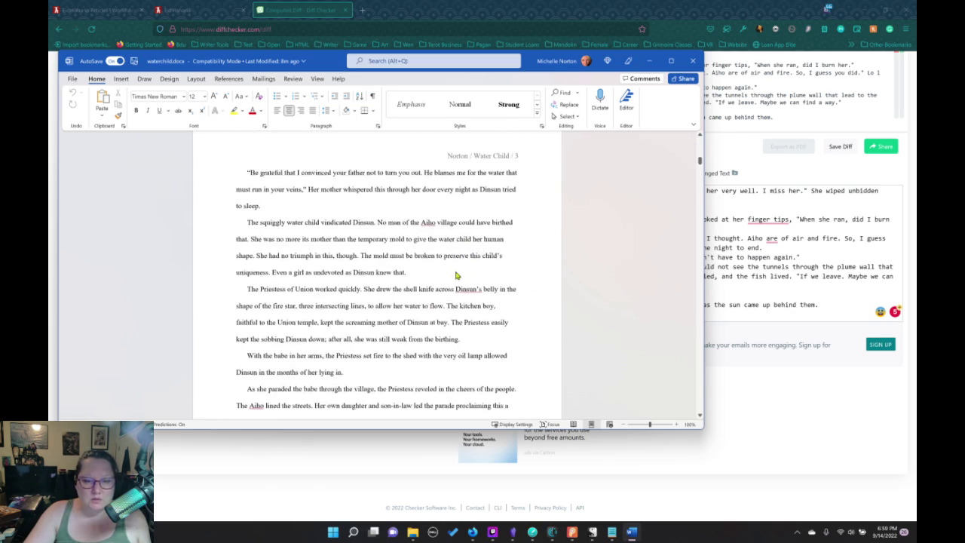
scroll(466, 282, down, 15)
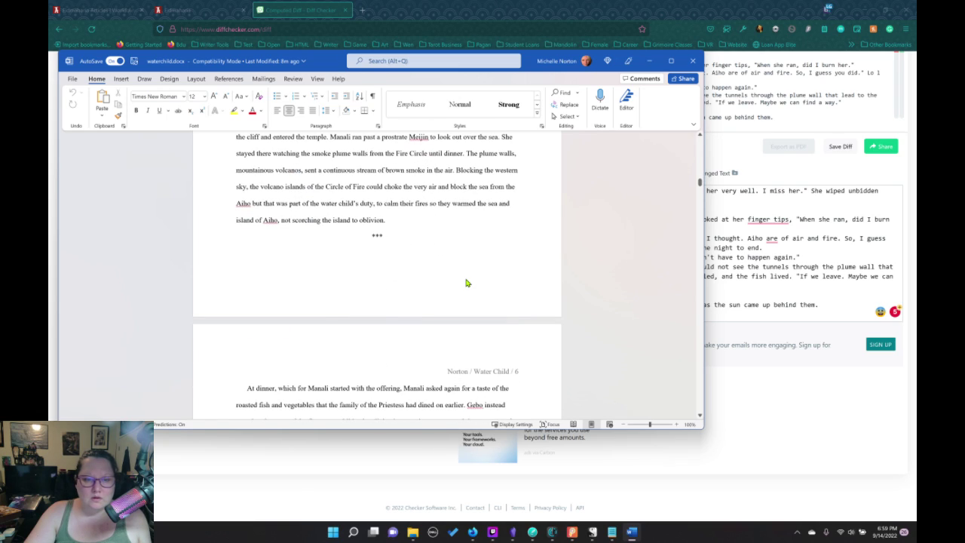
scroll(466, 283, down, 15)
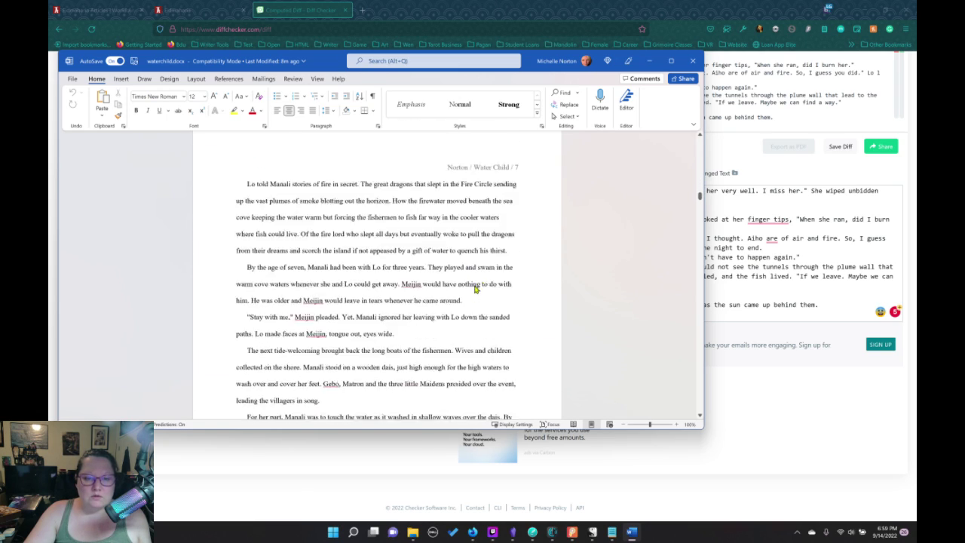
scroll(475, 289, down, 15)
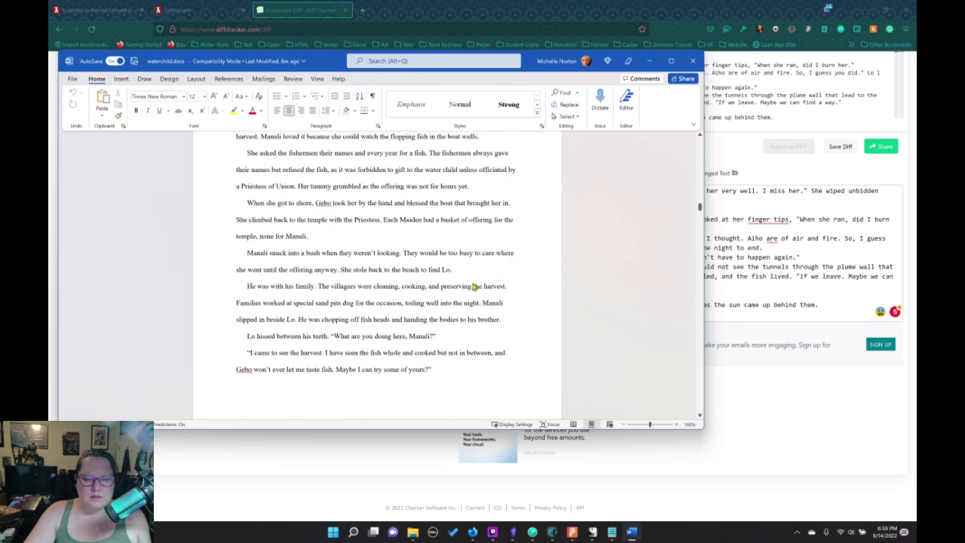
scroll(473, 286, down, 6)
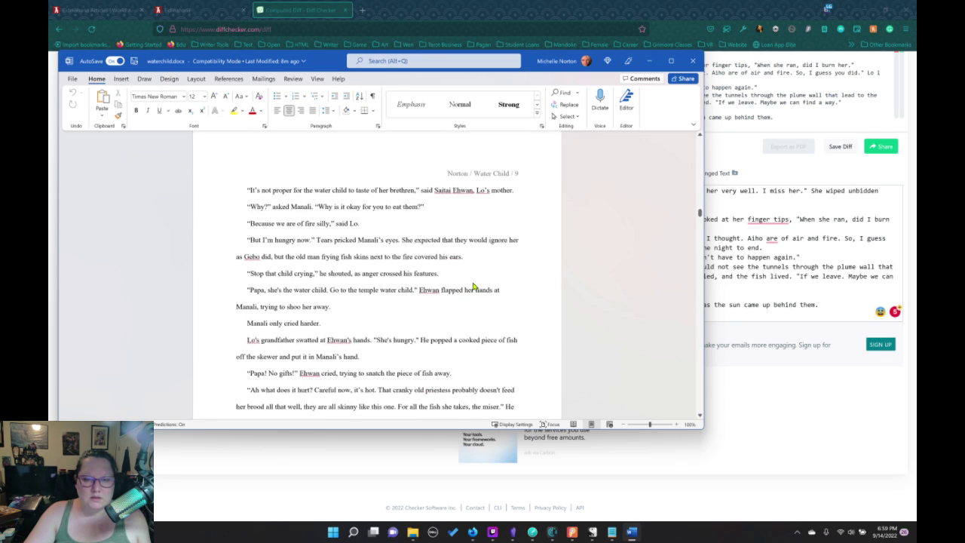
scroll(473, 287, down, 4)
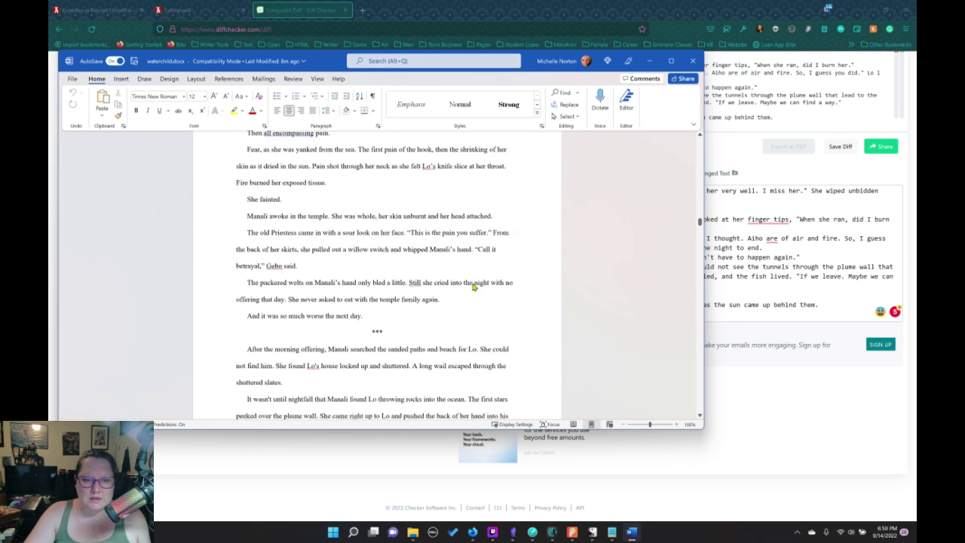
scroll(473, 286, down, 2)
scroll(473, 288, down, 5)
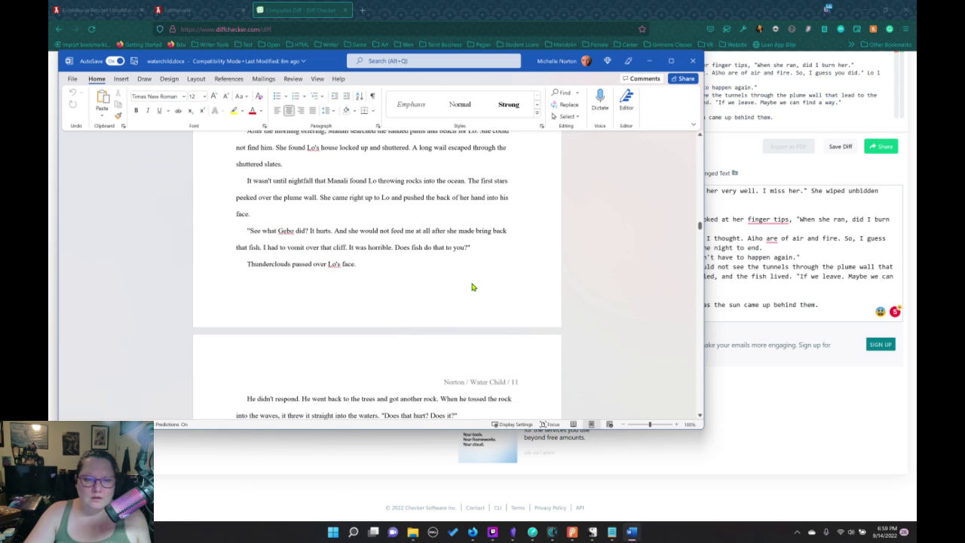
scroll(473, 287, down, 3)
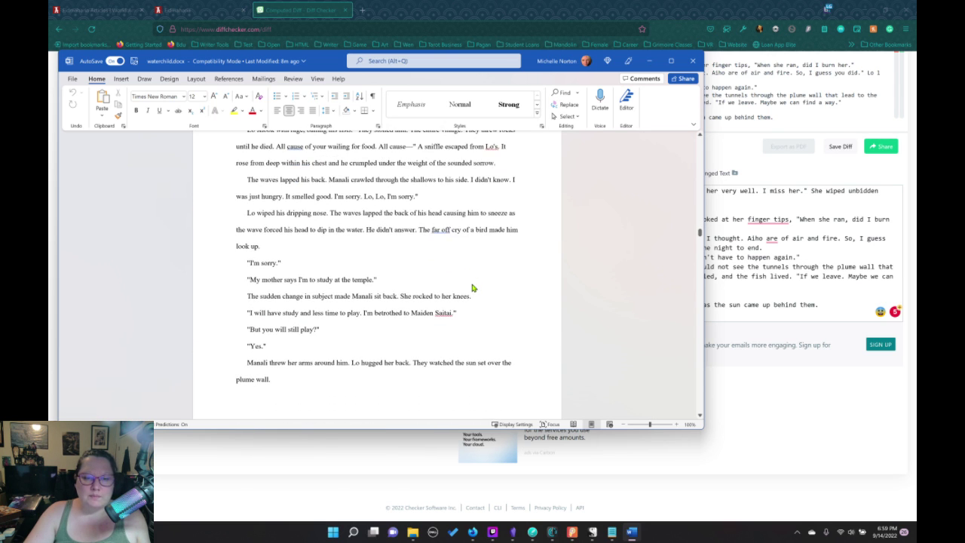
scroll(474, 287, down, 1)
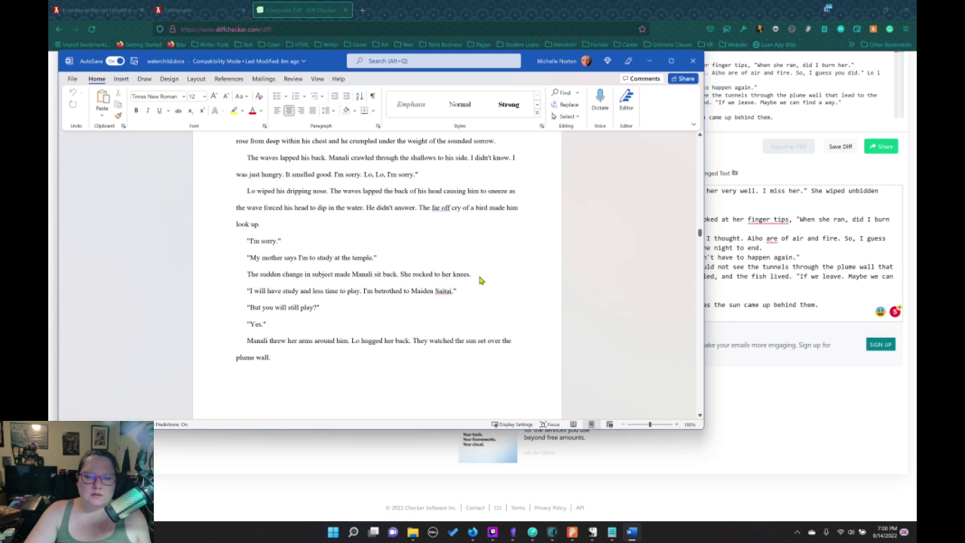
scroll(479, 281, down, 1)
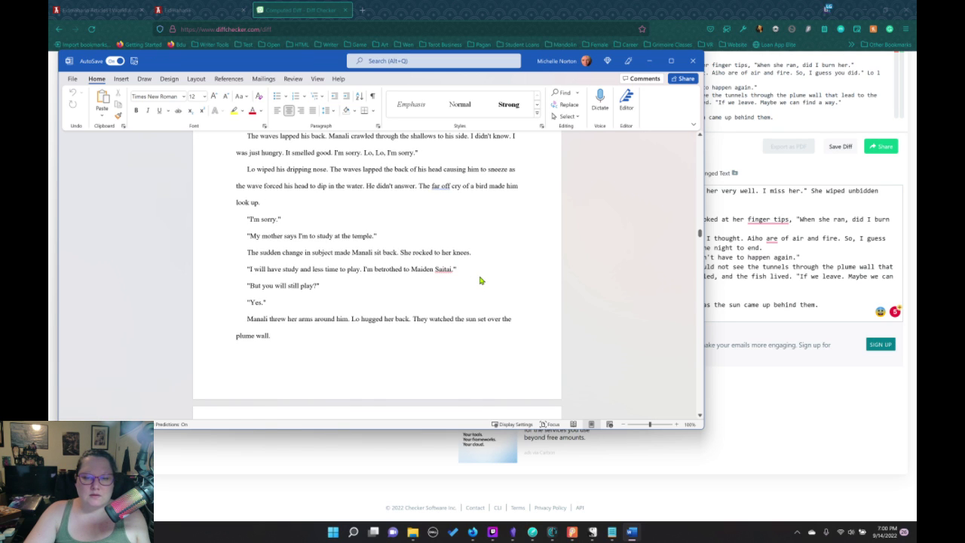
scroll(479, 282, down, 1)
scroll(479, 281, down, 3)
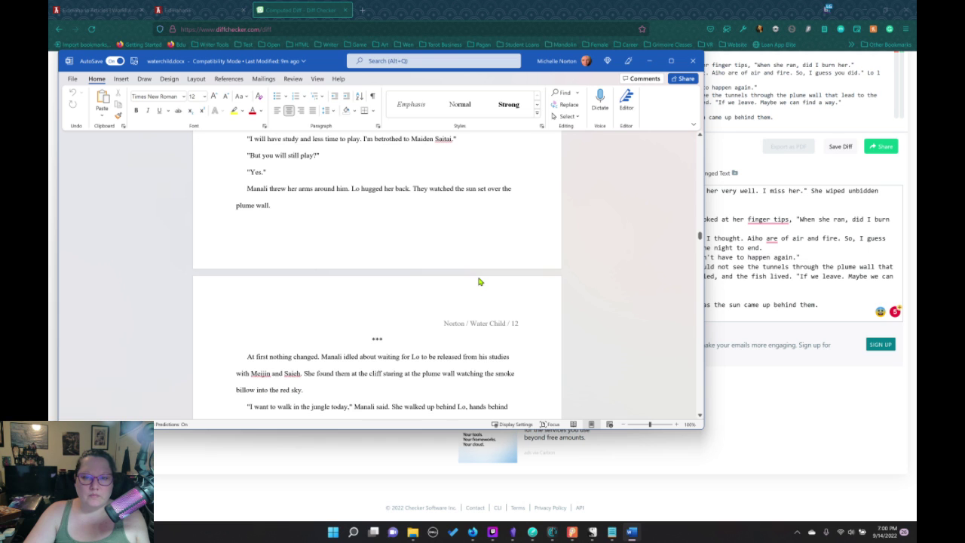
scroll(478, 283, up, 15)
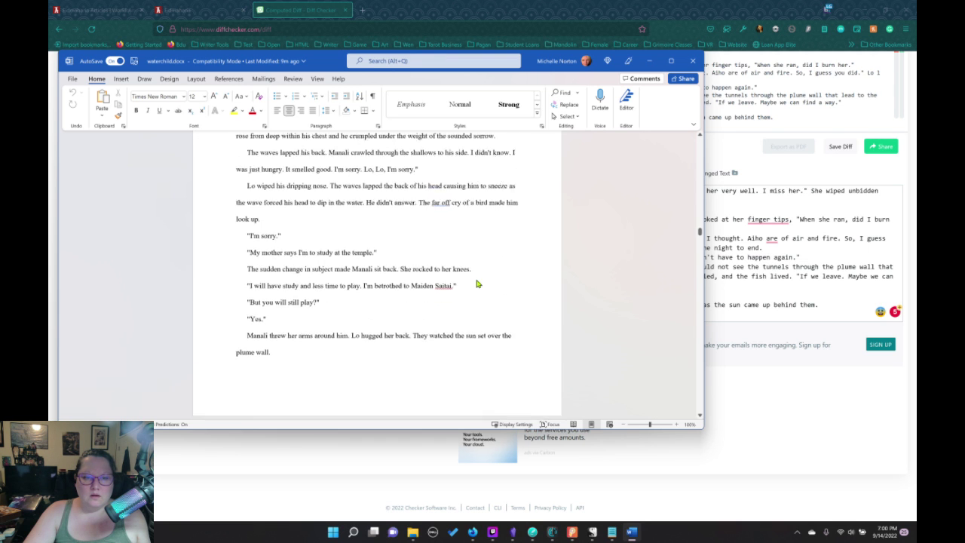
scroll(477, 281, up, 2)
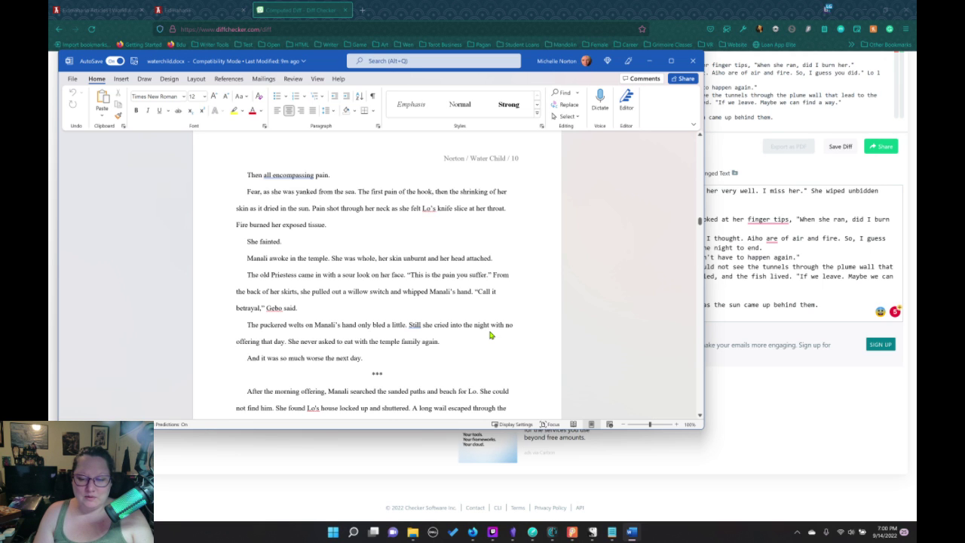
Switch to the thegiftofwater project in Scrivener, include Short Story Format in the compile contents, and compile it as Rich Text Format
click(593, 532)
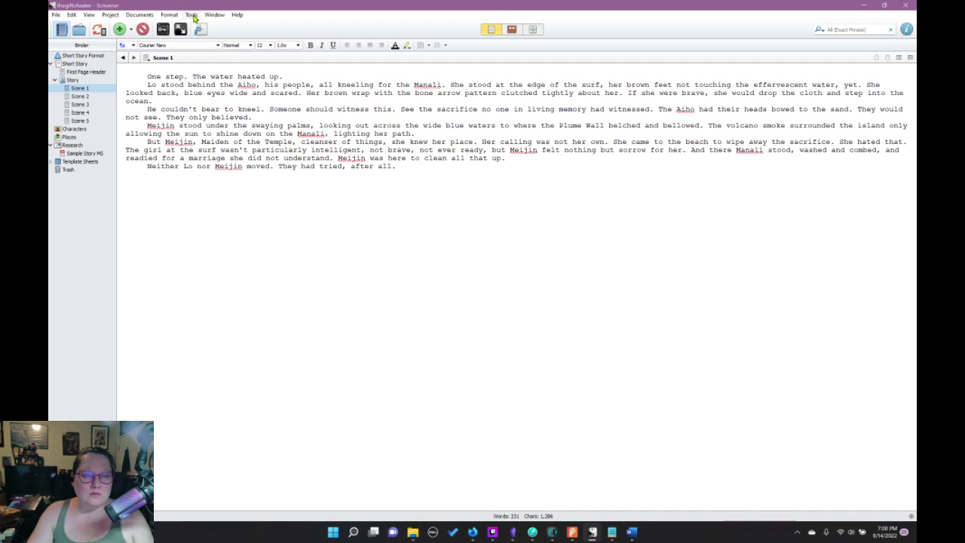
click(193, 15)
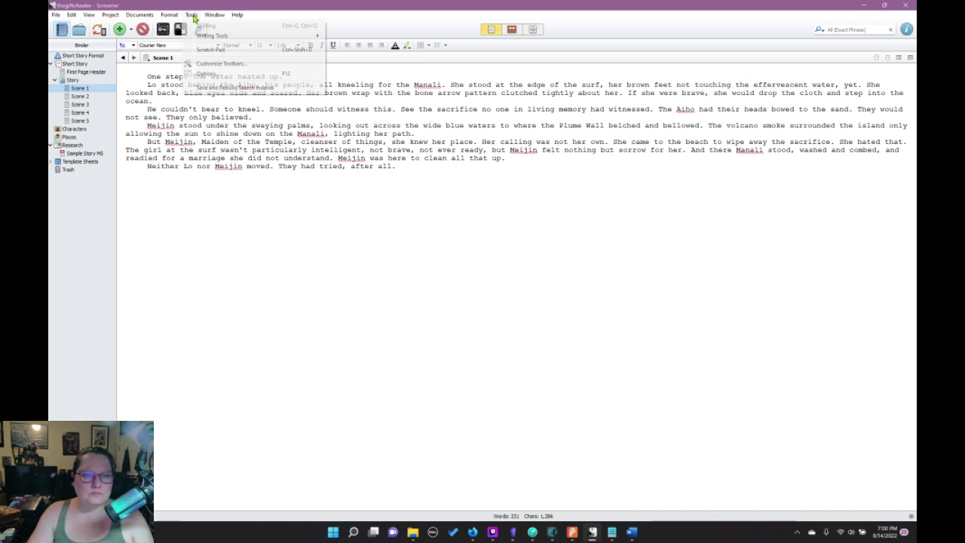
click(169, 15)
click(200, 29)
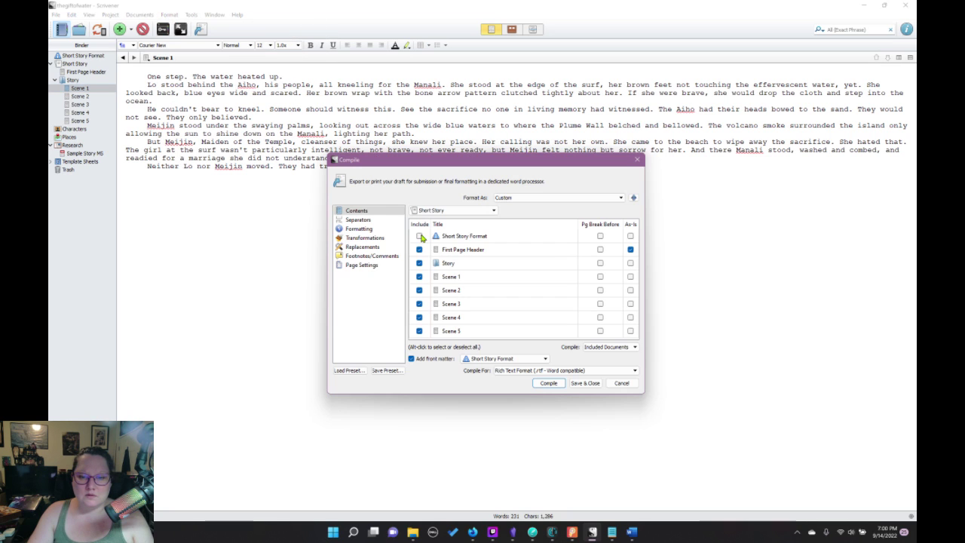
click(419, 236)
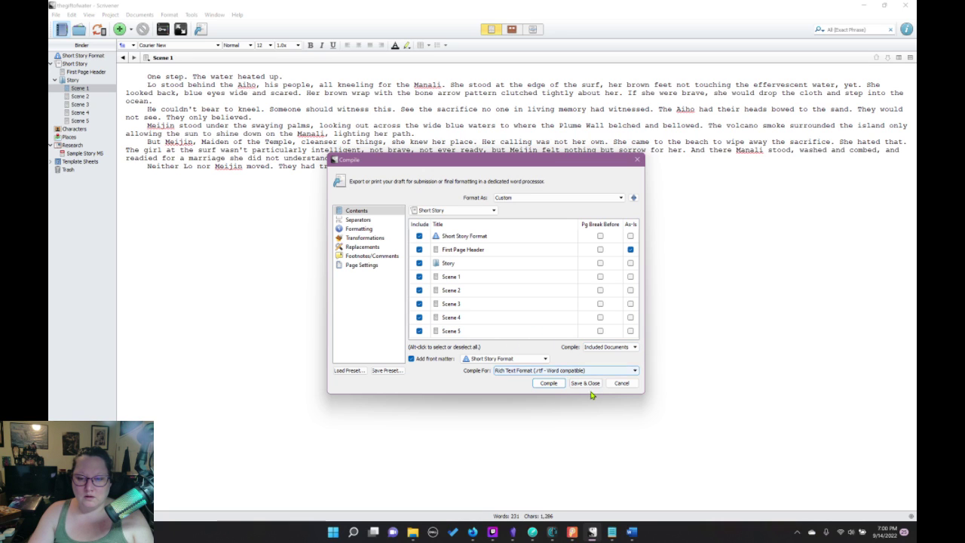
click(549, 383)
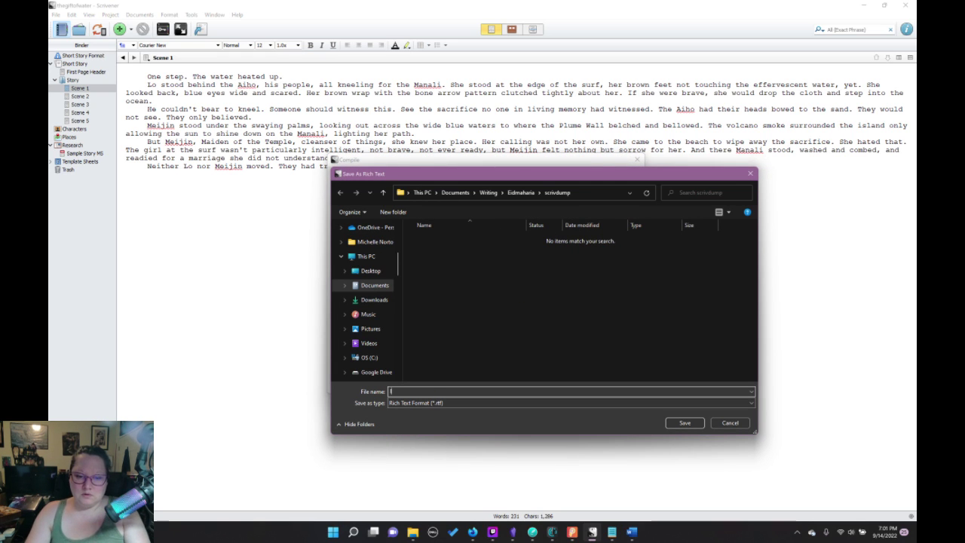
Save the compiled draft as lastscrivdraft in the Manali folder under ShortStory's Old Drafts and Notes
text(lastsc)
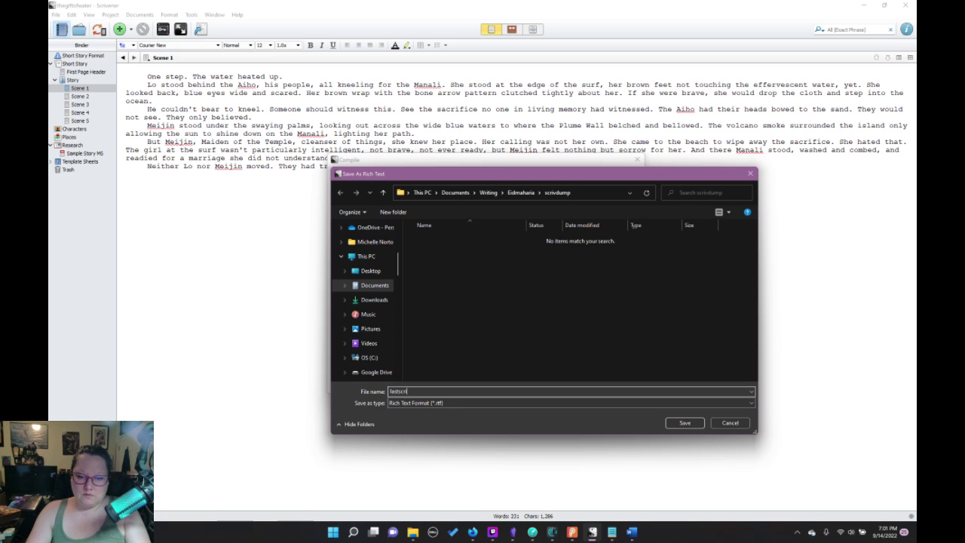
text(rivdraft)
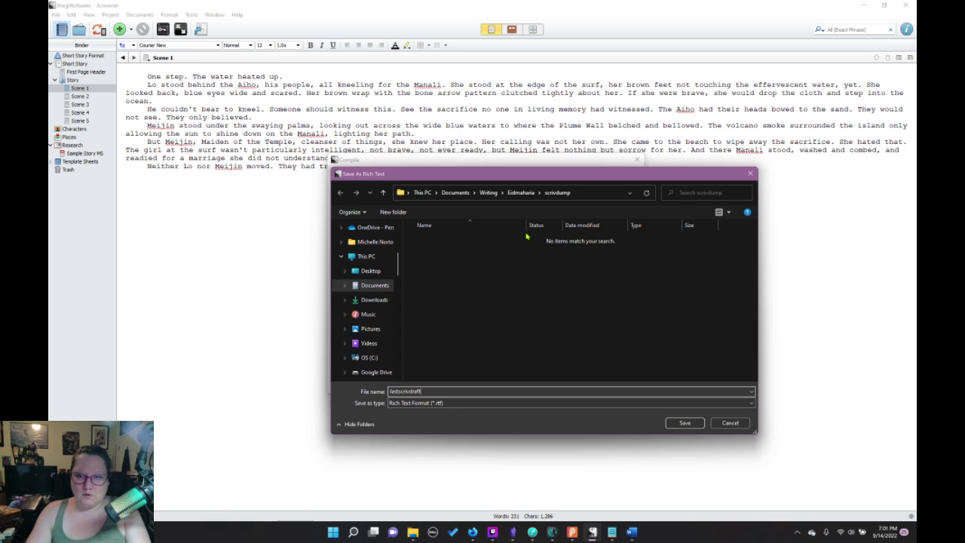
key(alt+Up)
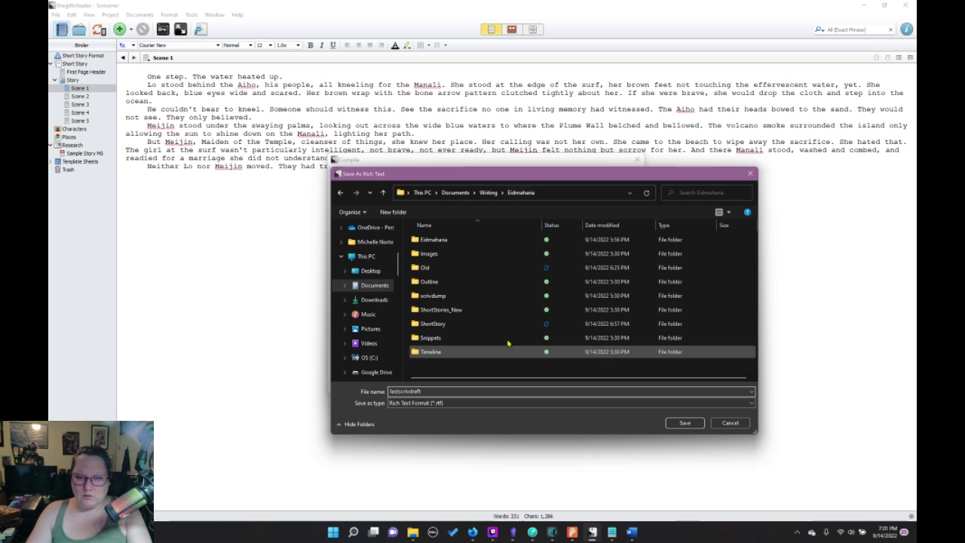
click(437, 324)
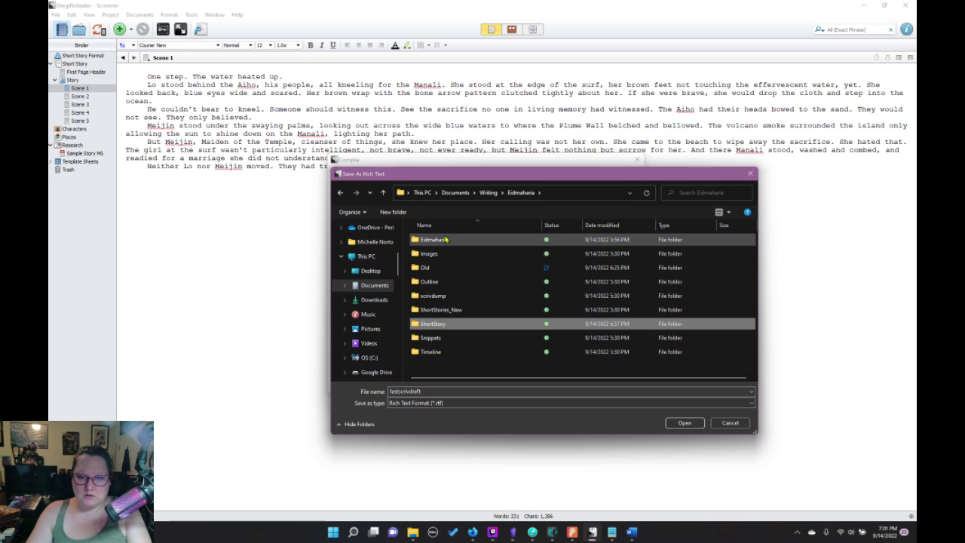
double_click(430, 325)
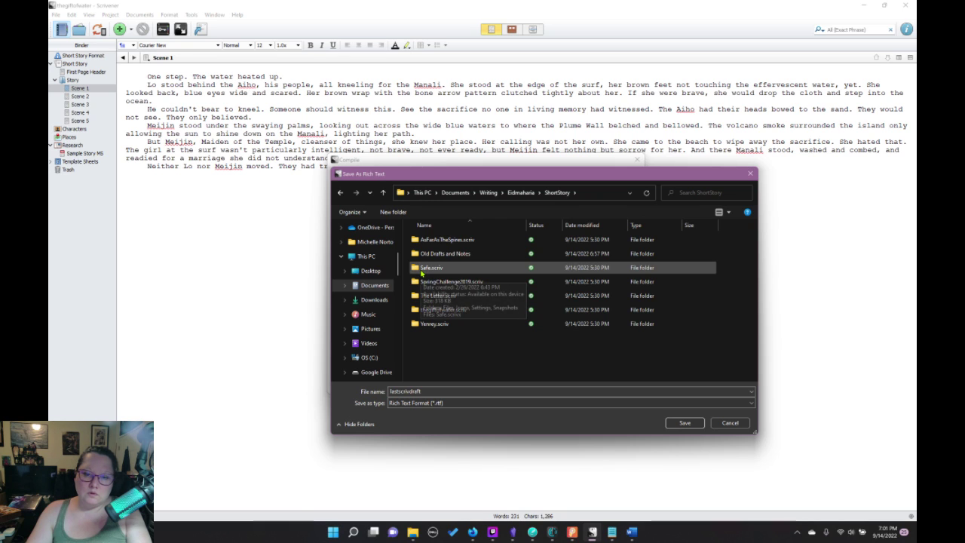
click(416, 256)
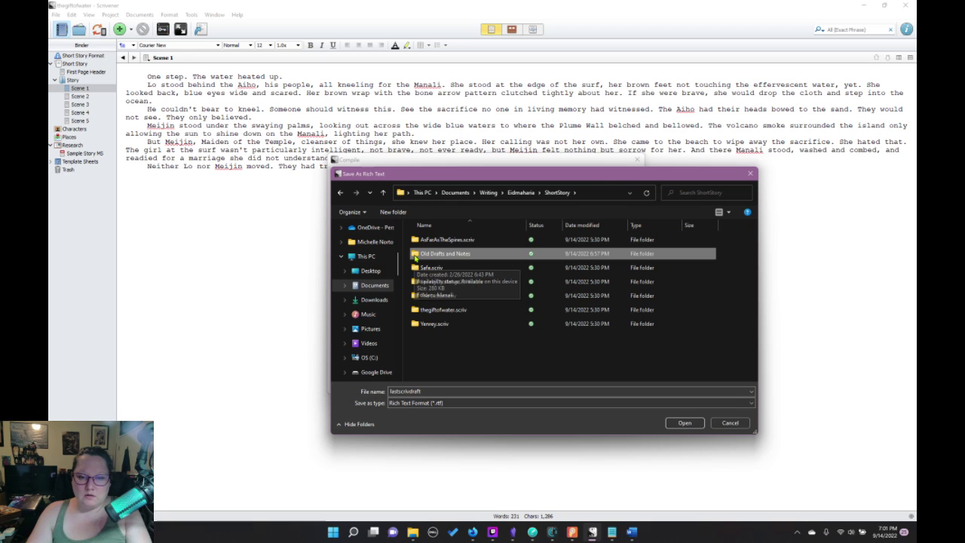
double_click(415, 258)
double_click(425, 241)
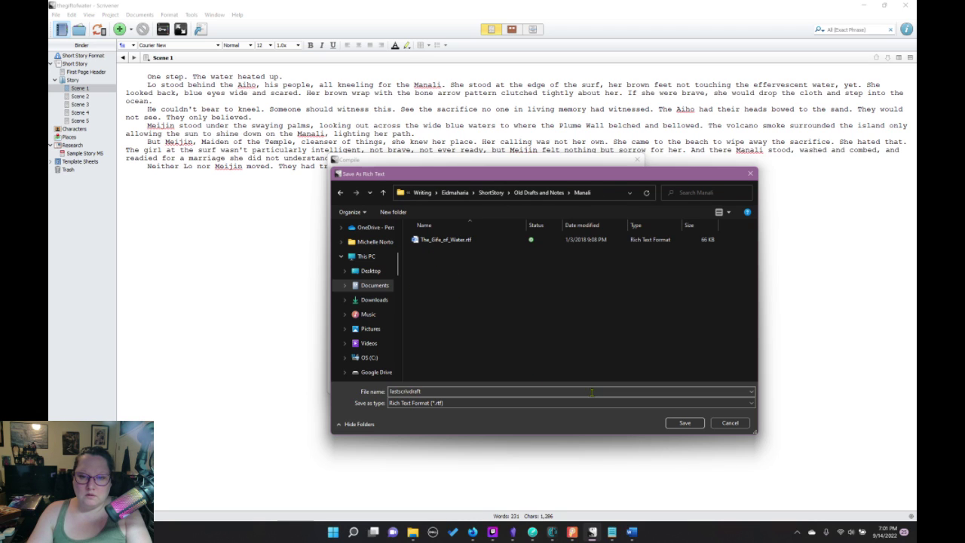
click(684, 423)
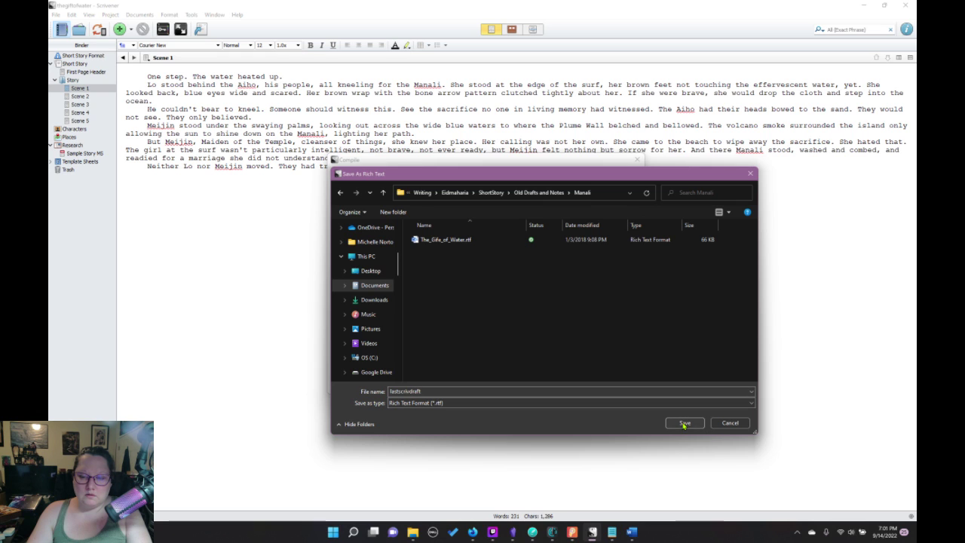
click(540, 289)
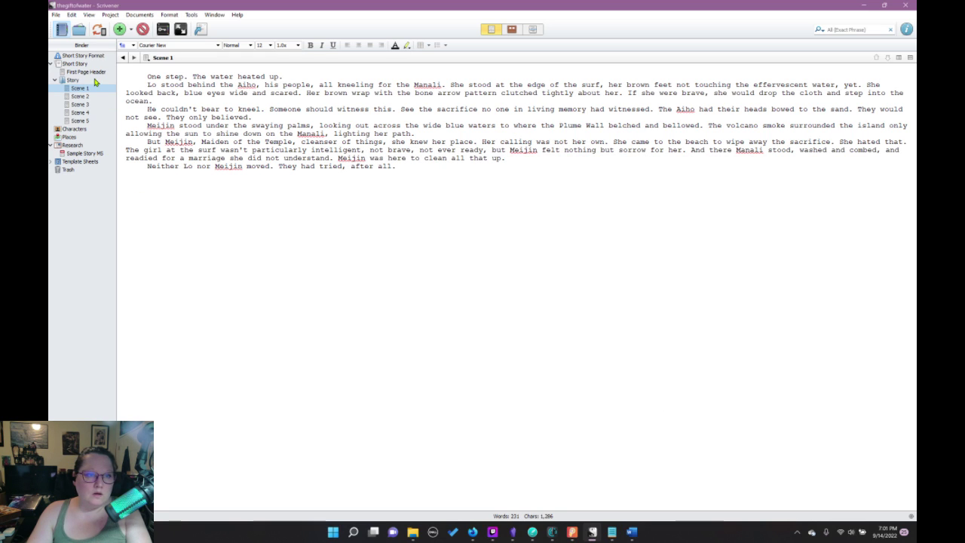
Close the Scrivener project and waterchild.docx, and delete the thegiftofwater.scriv folder from ShortStory
click(905, 5)
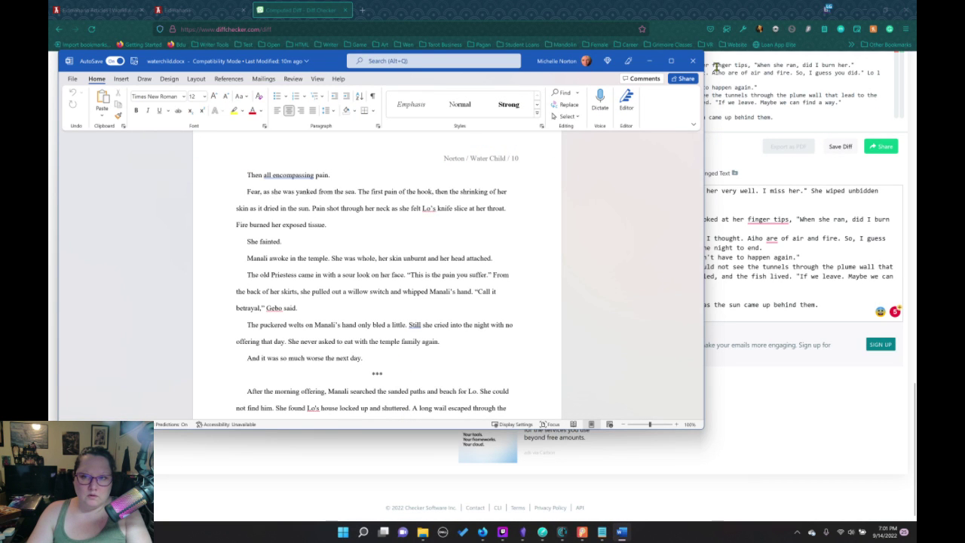
click(693, 60)
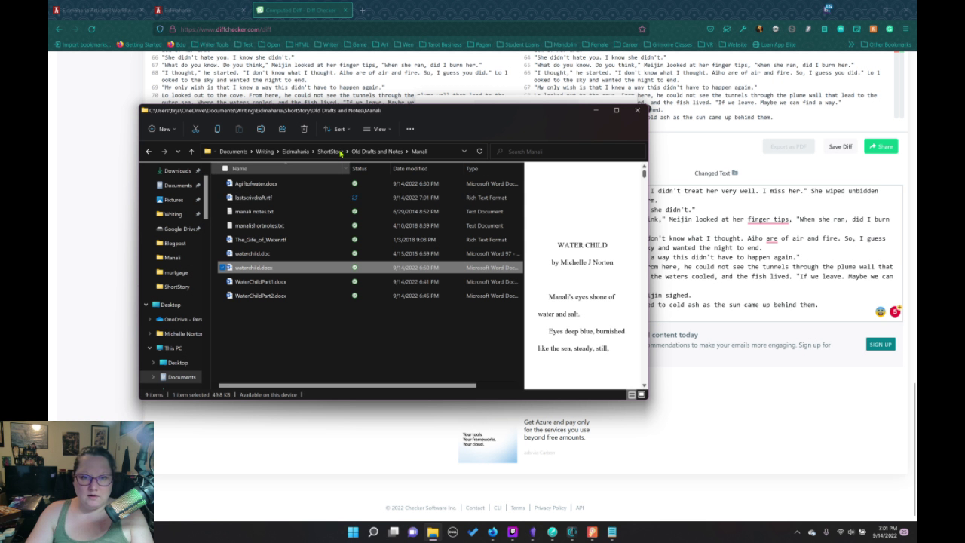
click(338, 154)
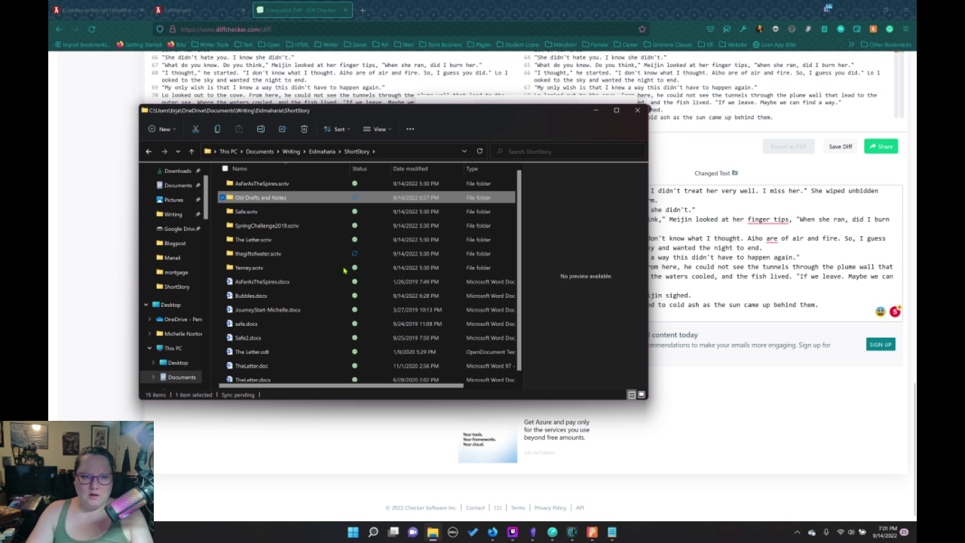
click(241, 257)
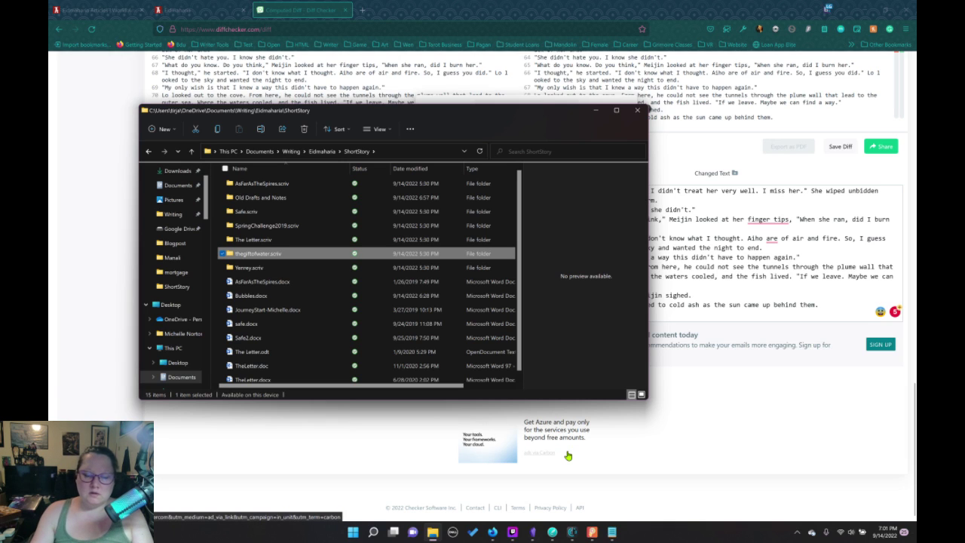
key(Delete)
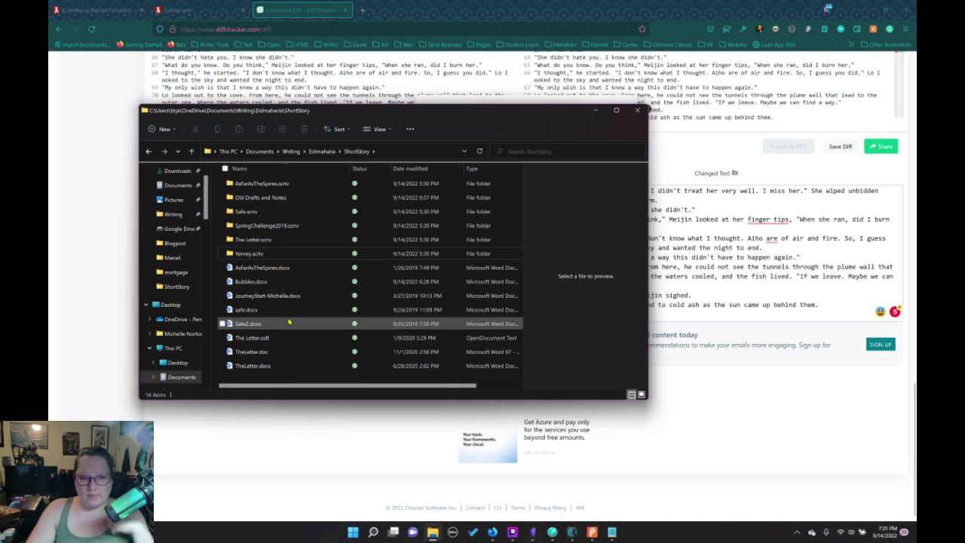